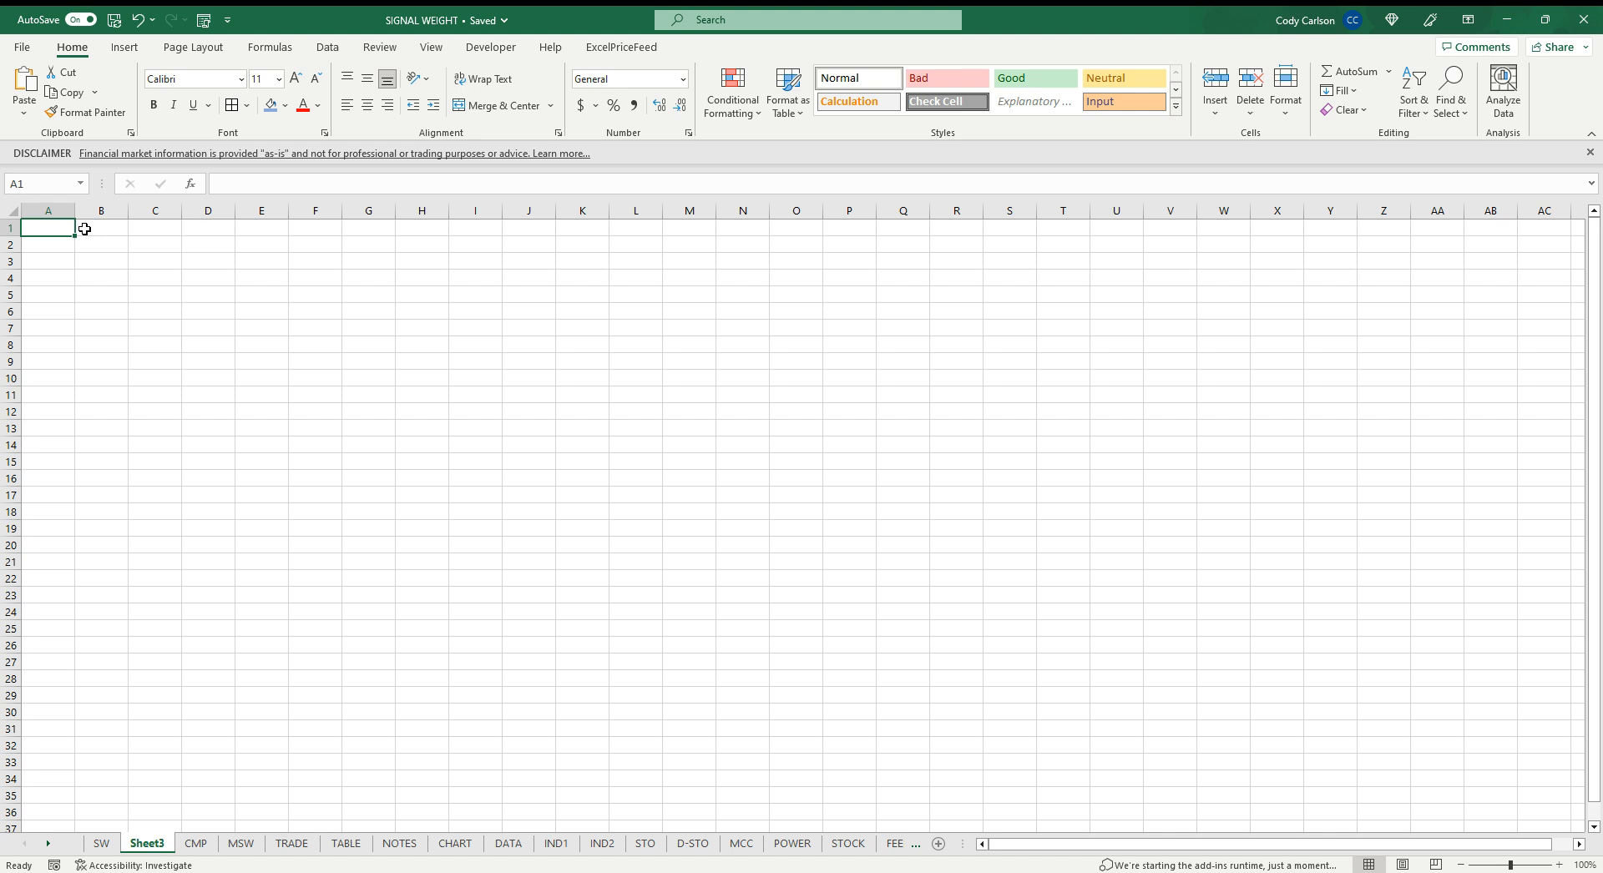
# Enter the ticker MSFT in A1 and the start date 1/1/2020 in B1
pyautogui.write('MSFT')
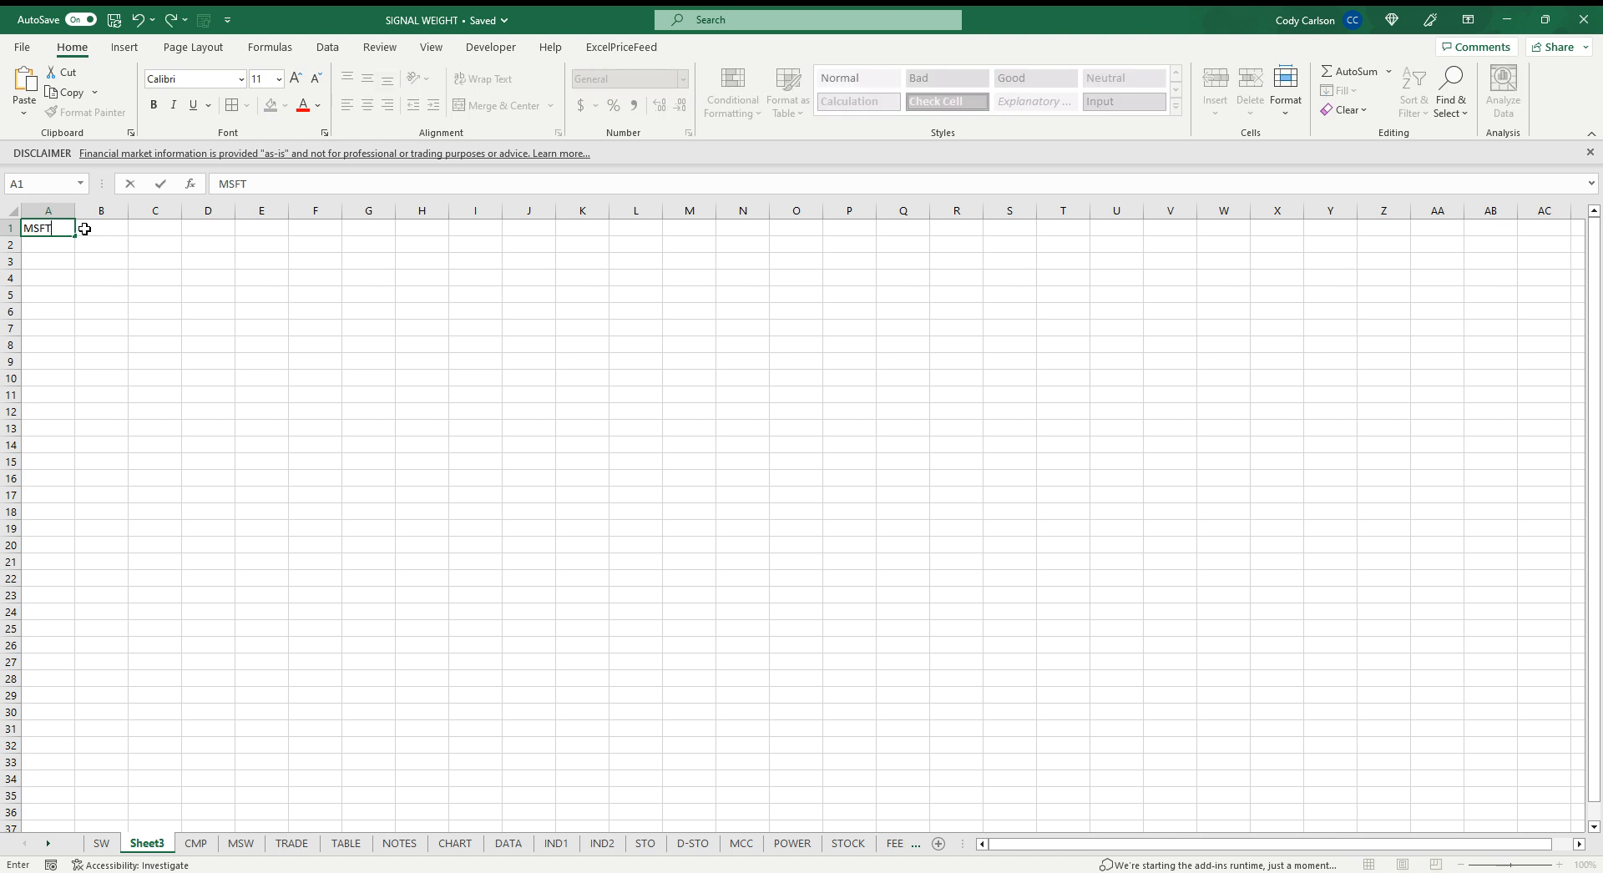
pyautogui.click(101, 227)
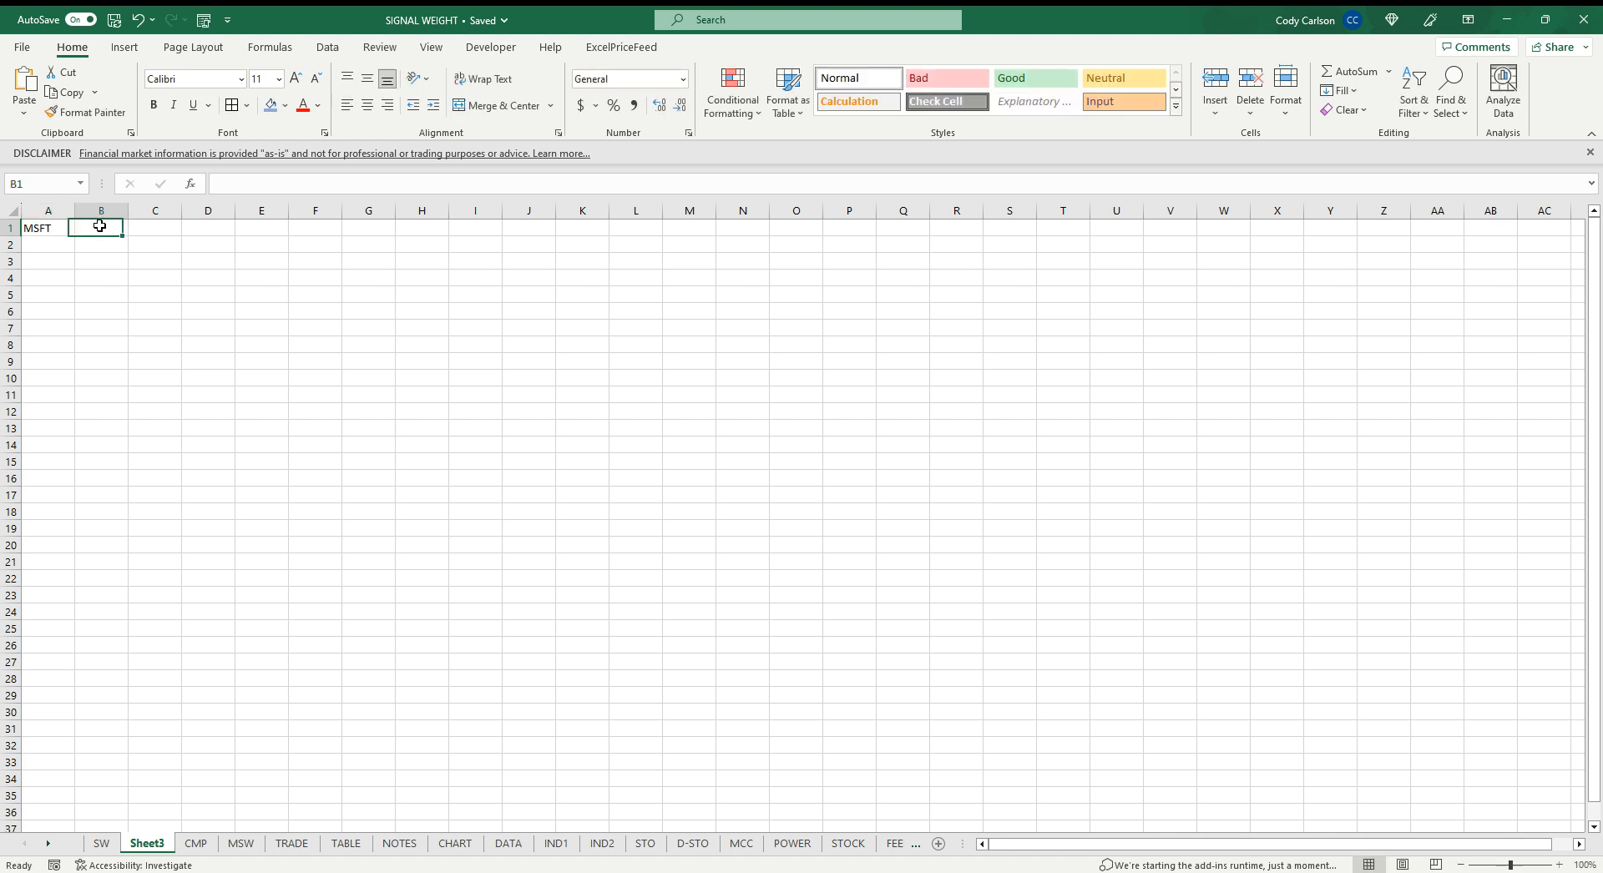
pyautogui.write('1/')
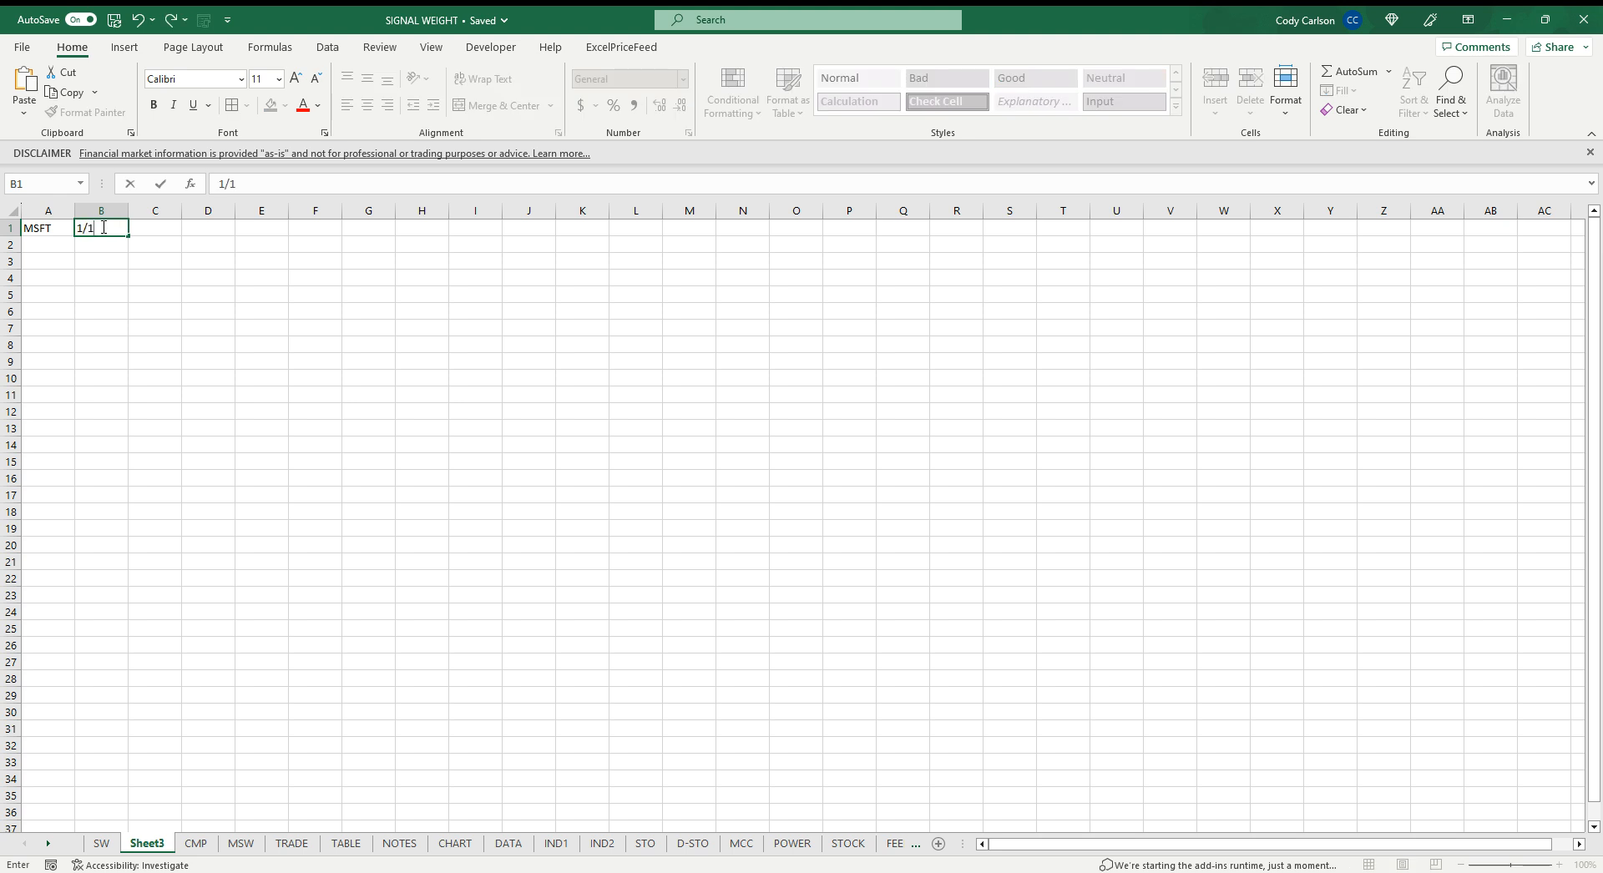
pyautogui.write('1/2020')
pyautogui.click(174, 228)
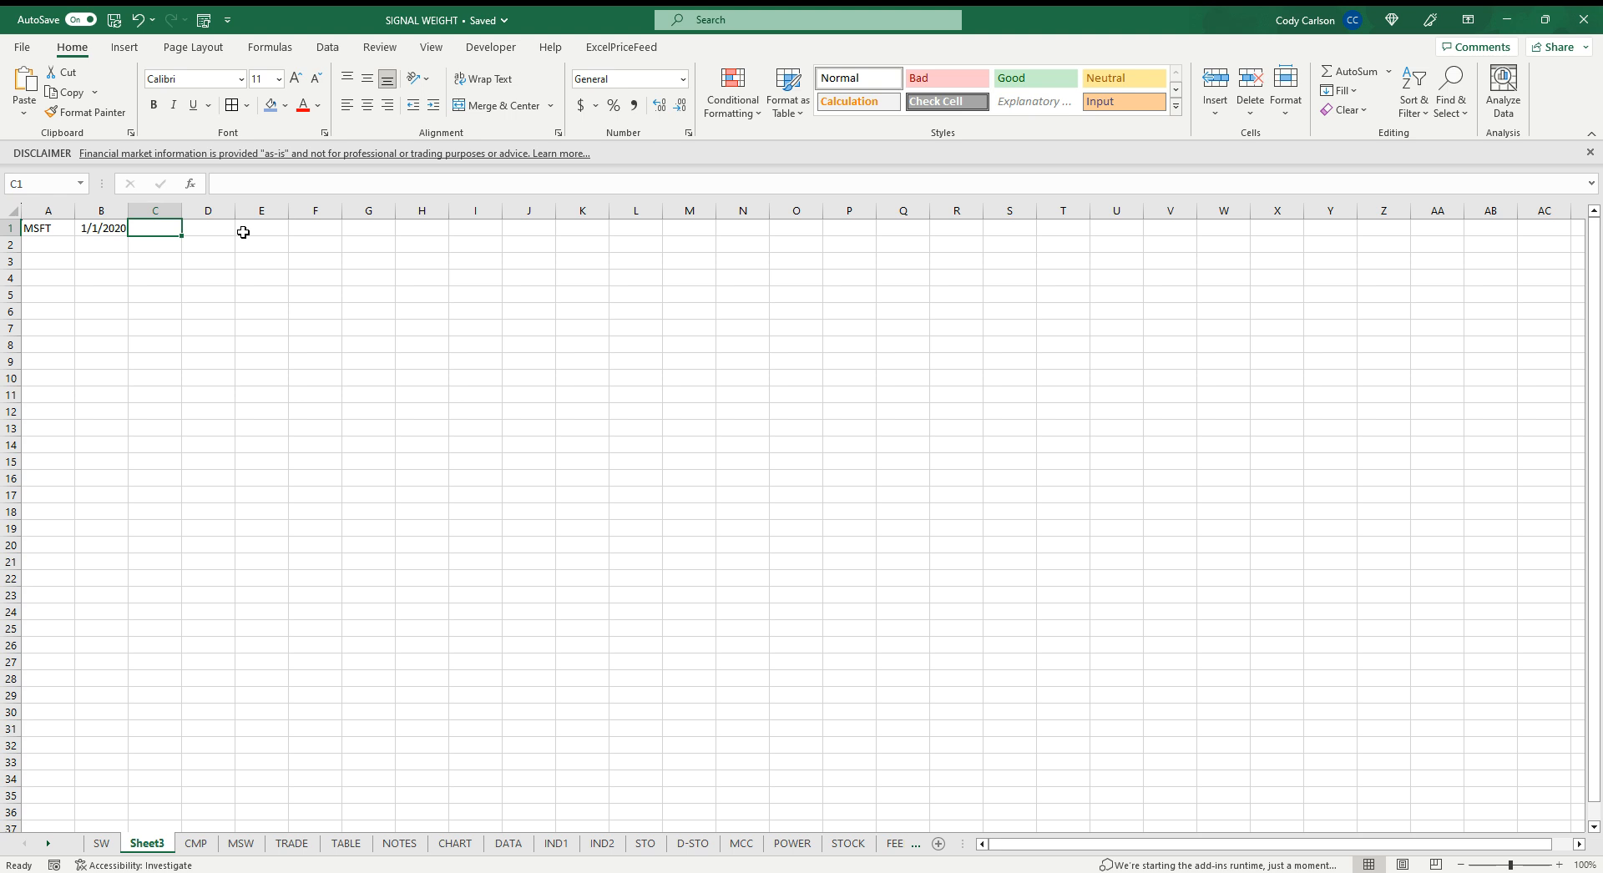
# Enter =TODAY() in C1 as the end date
pyautogui.write('=TODAY')
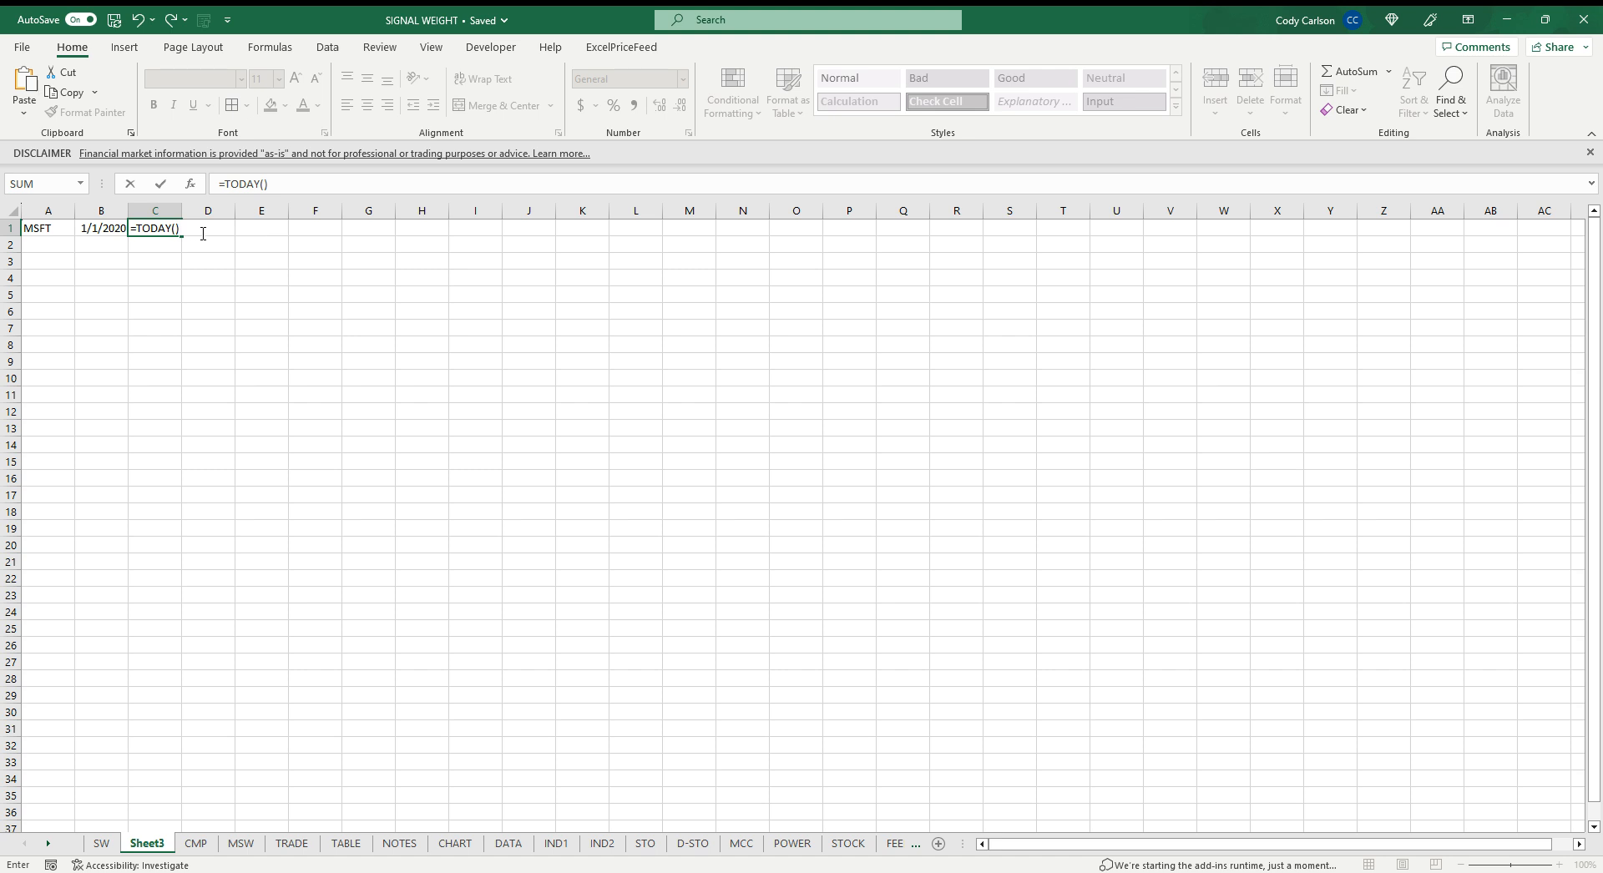
pyautogui.write('()')
pyautogui.press('Return')
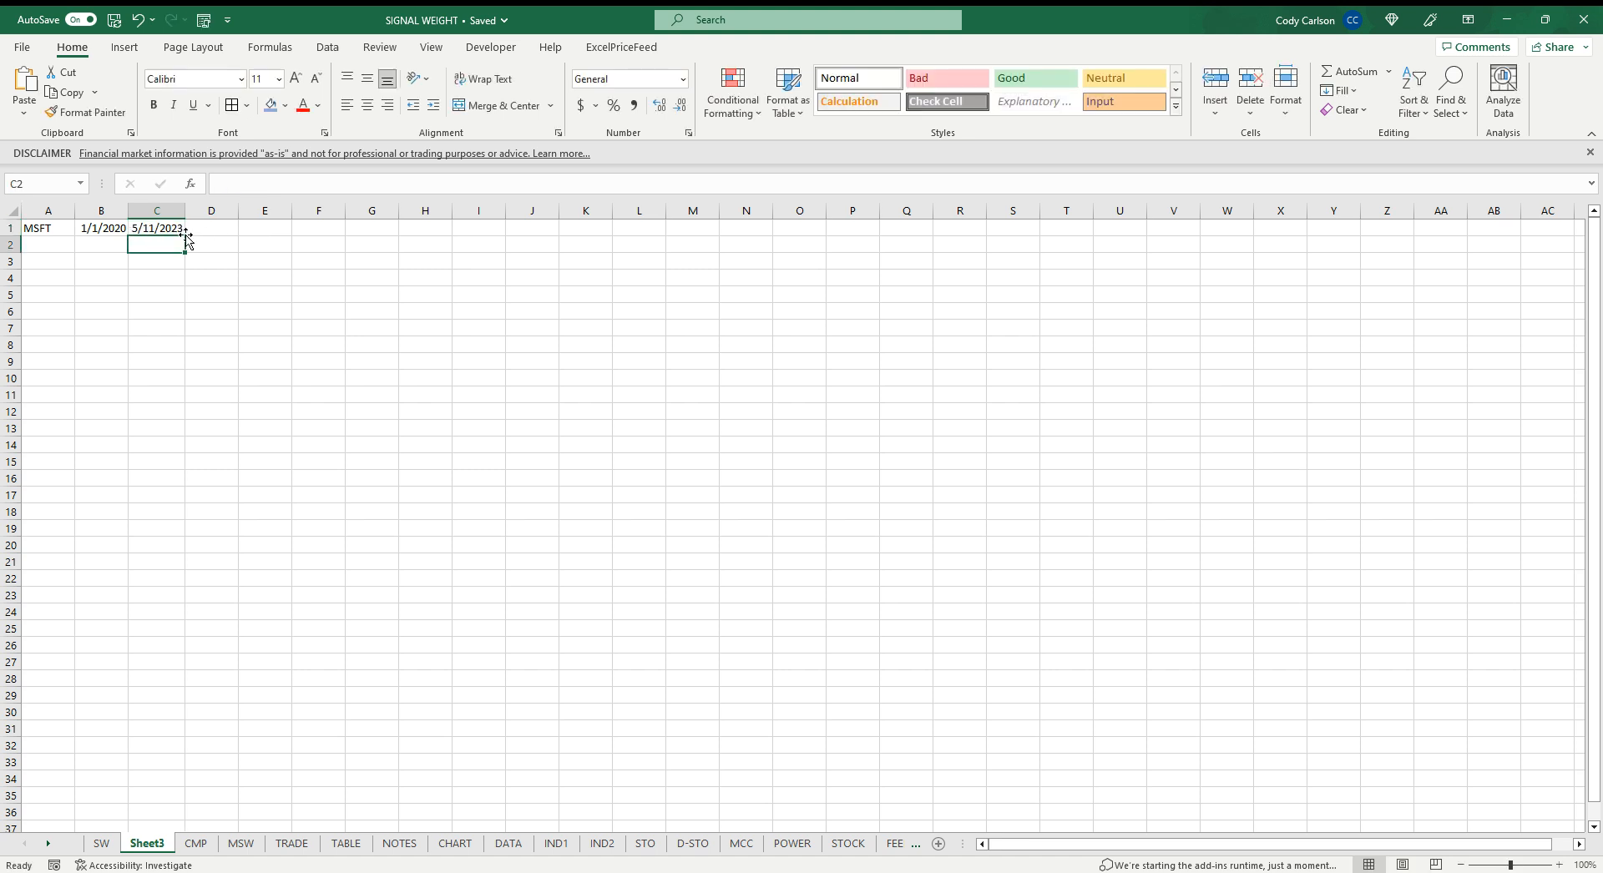
# In A3, enter =STOCKHISTORY(A1,B1,C1) to pull MSFT's daily closing prices for the date range
pyautogui.click(51, 264)
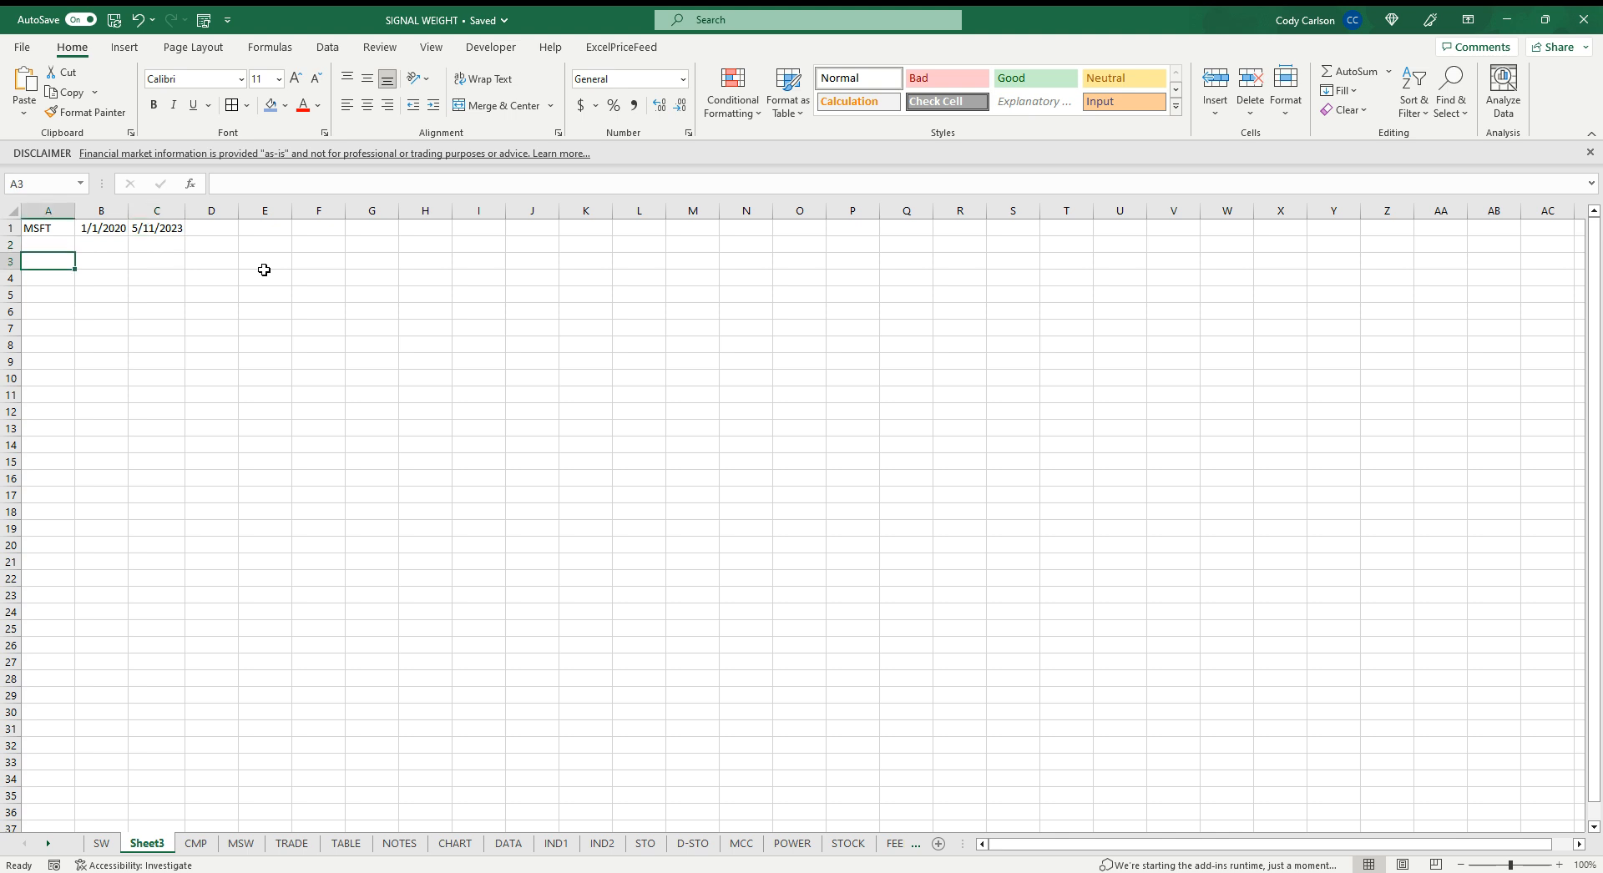
pyautogui.write('=STOCKHIST')
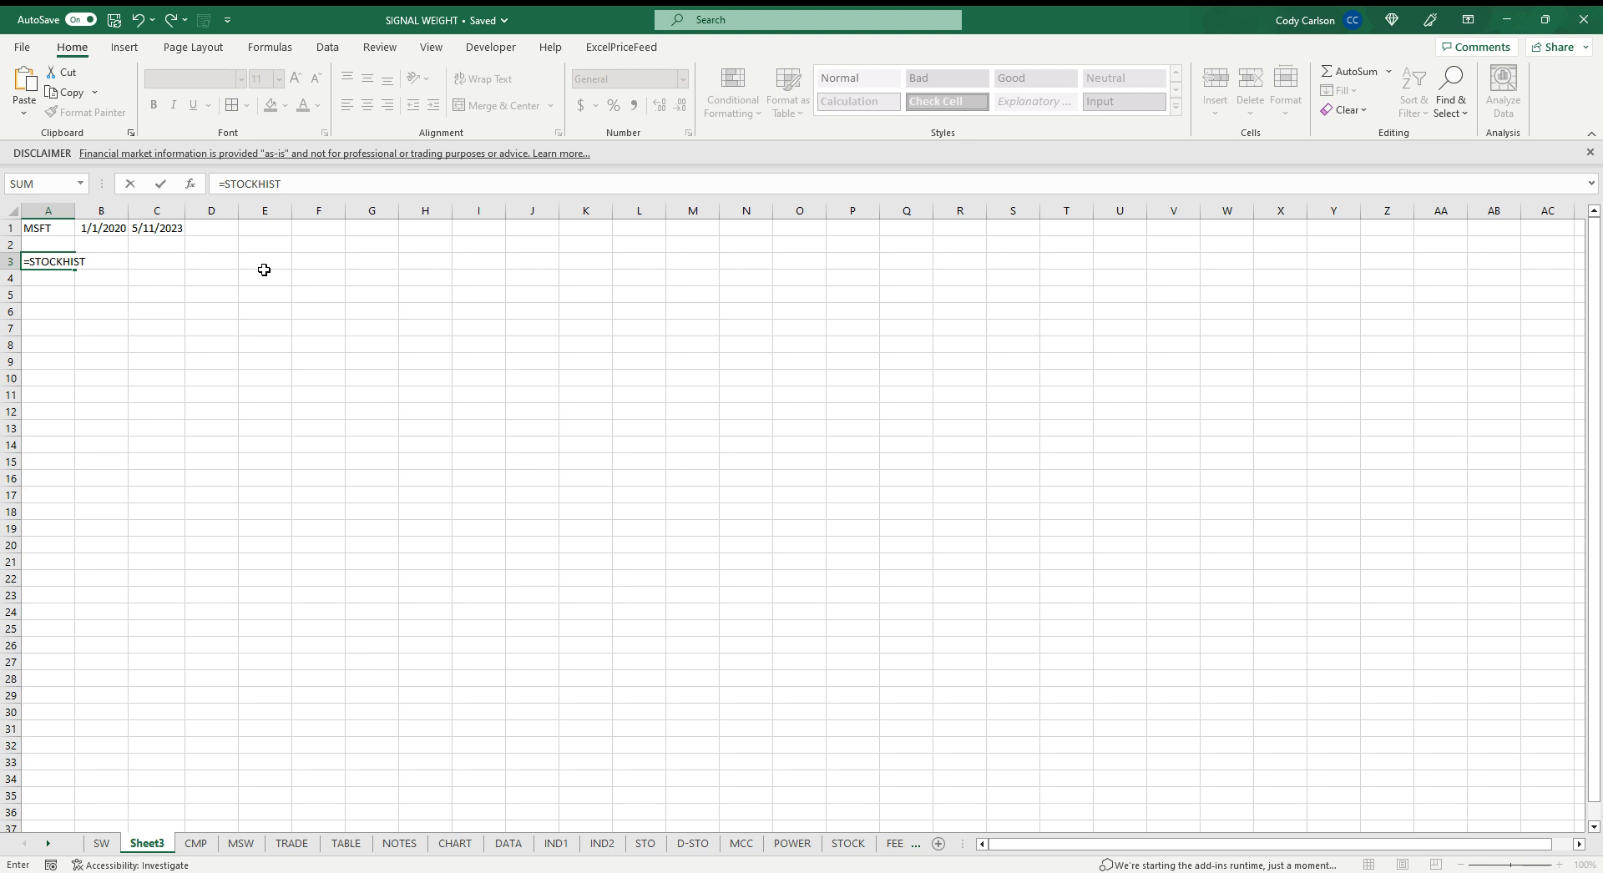
pyautogui.write('ORY(')
pyautogui.click(59, 228)
pyautogui.write(',')
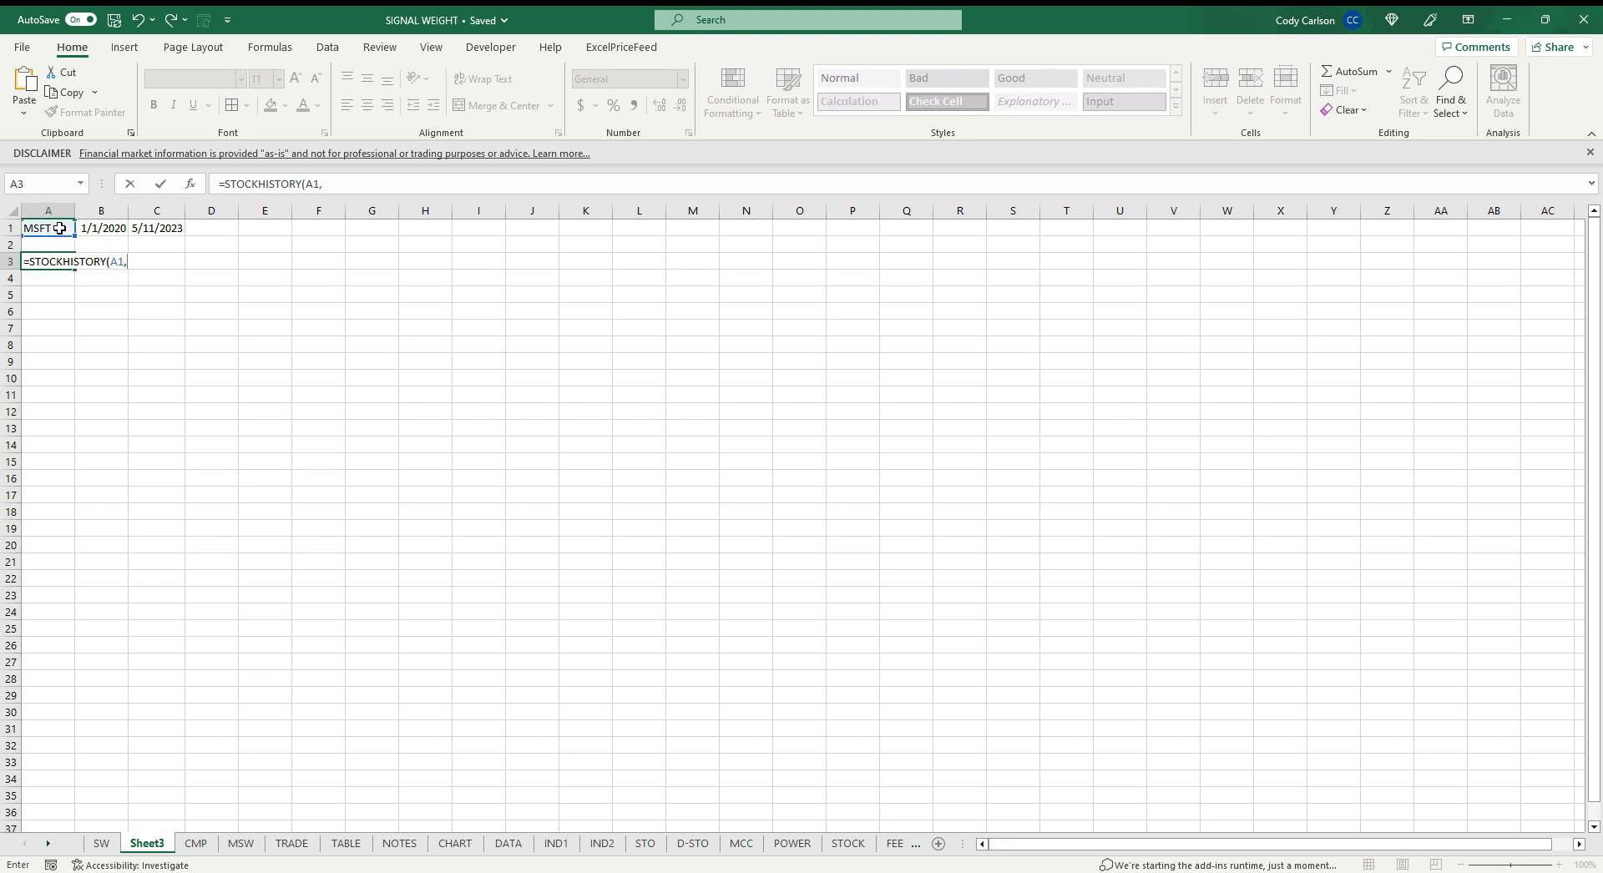
pyautogui.click(87, 228)
pyautogui.write(',')
pyautogui.click(150, 228)
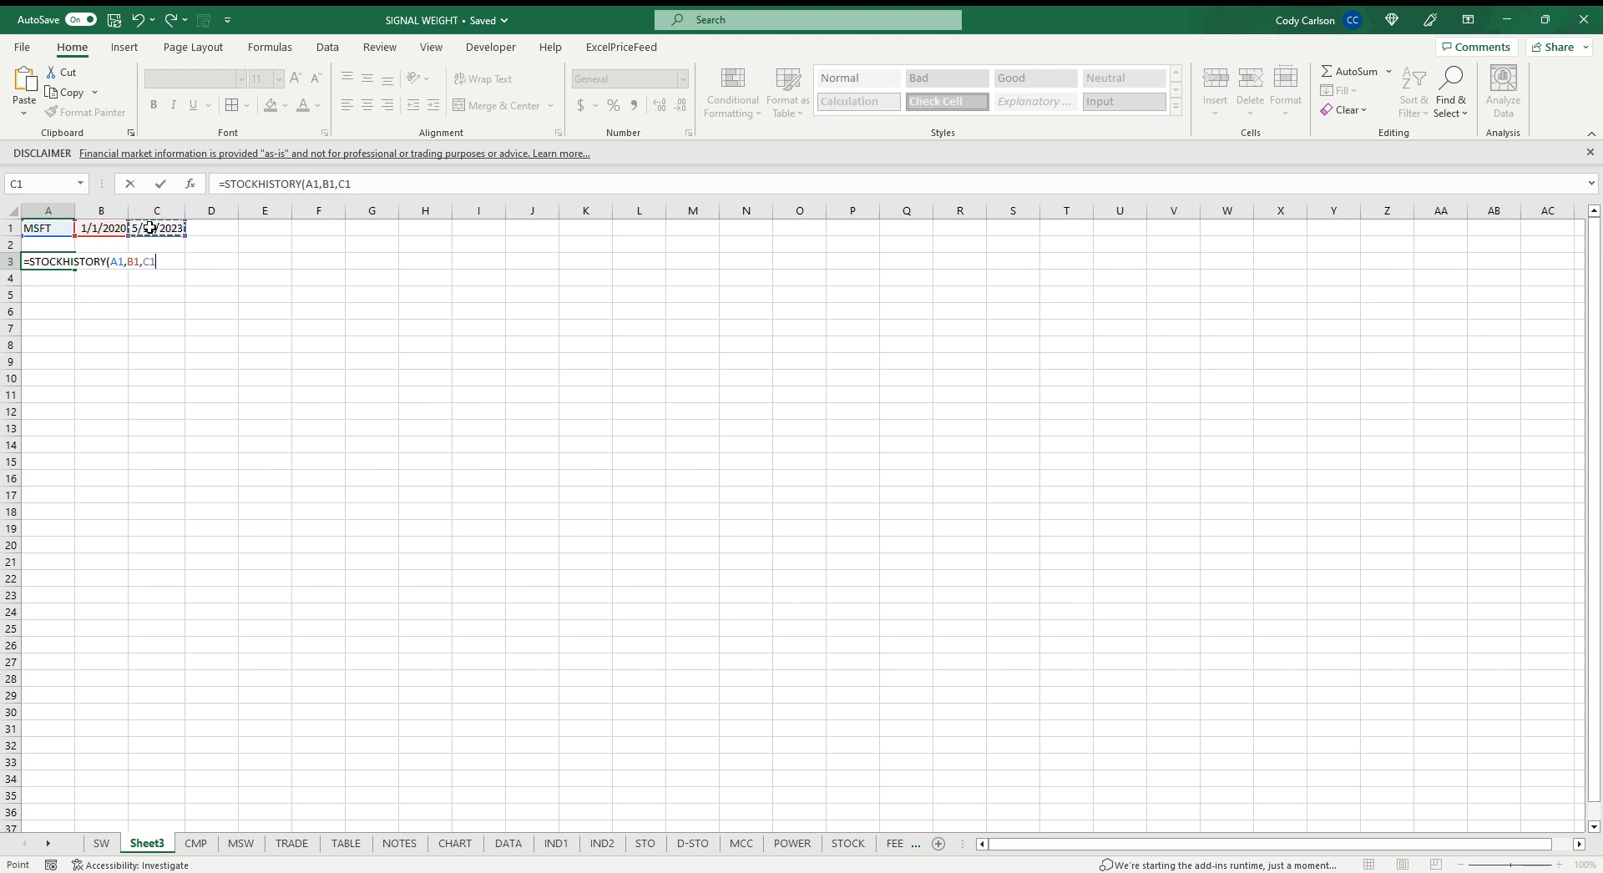
pyautogui.write(')')
pyautogui.press('Return')
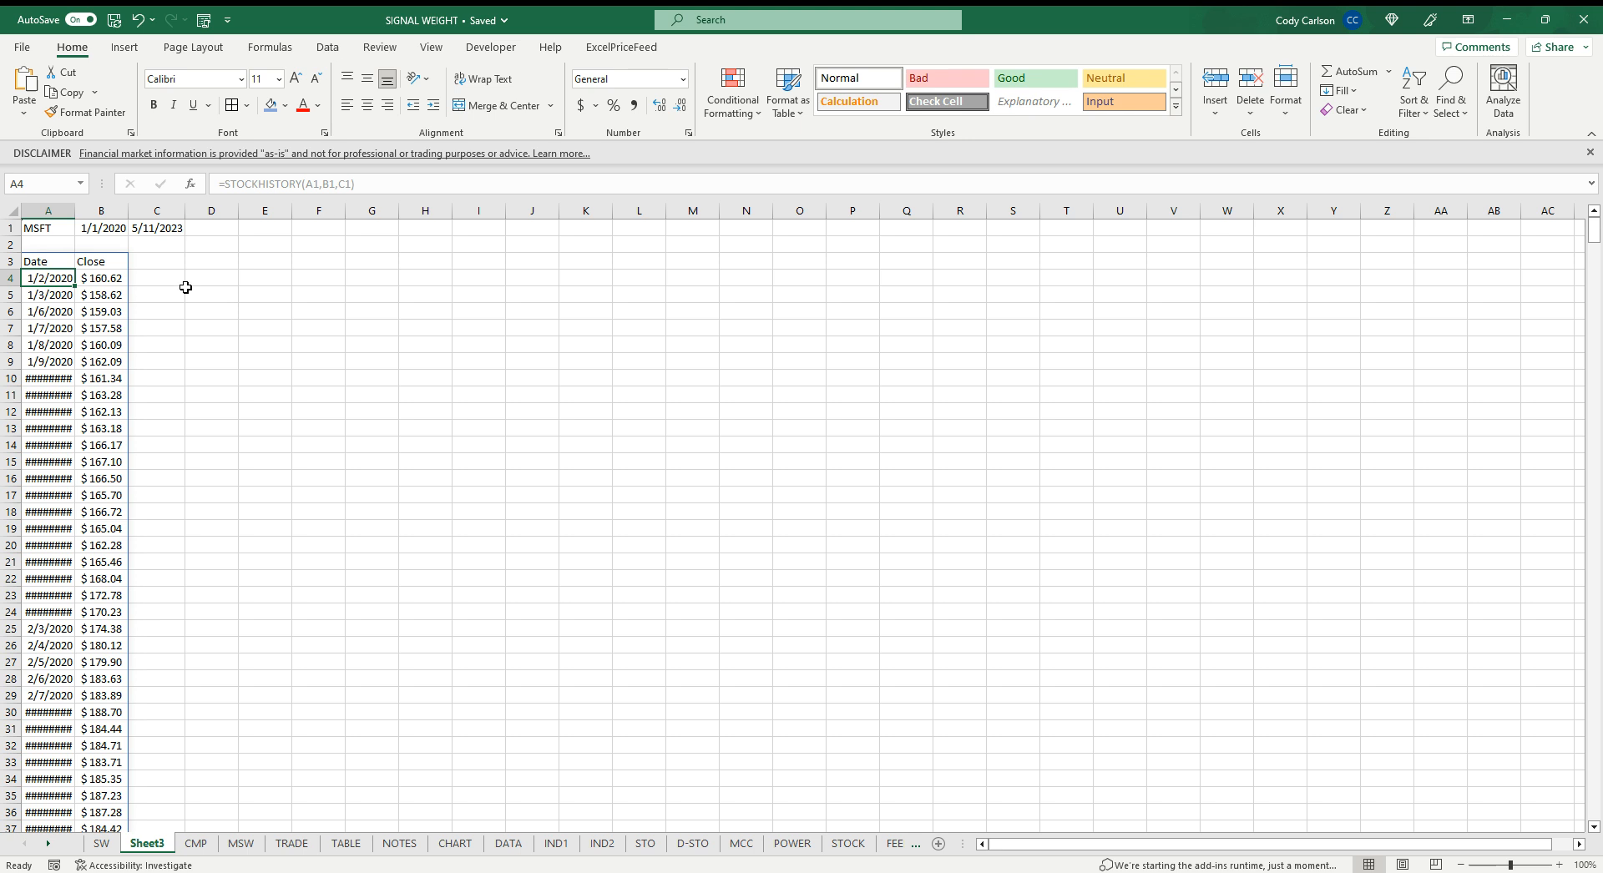
# Autofit the Date column so the full dates show
pyautogui.doubleClick(76, 207)
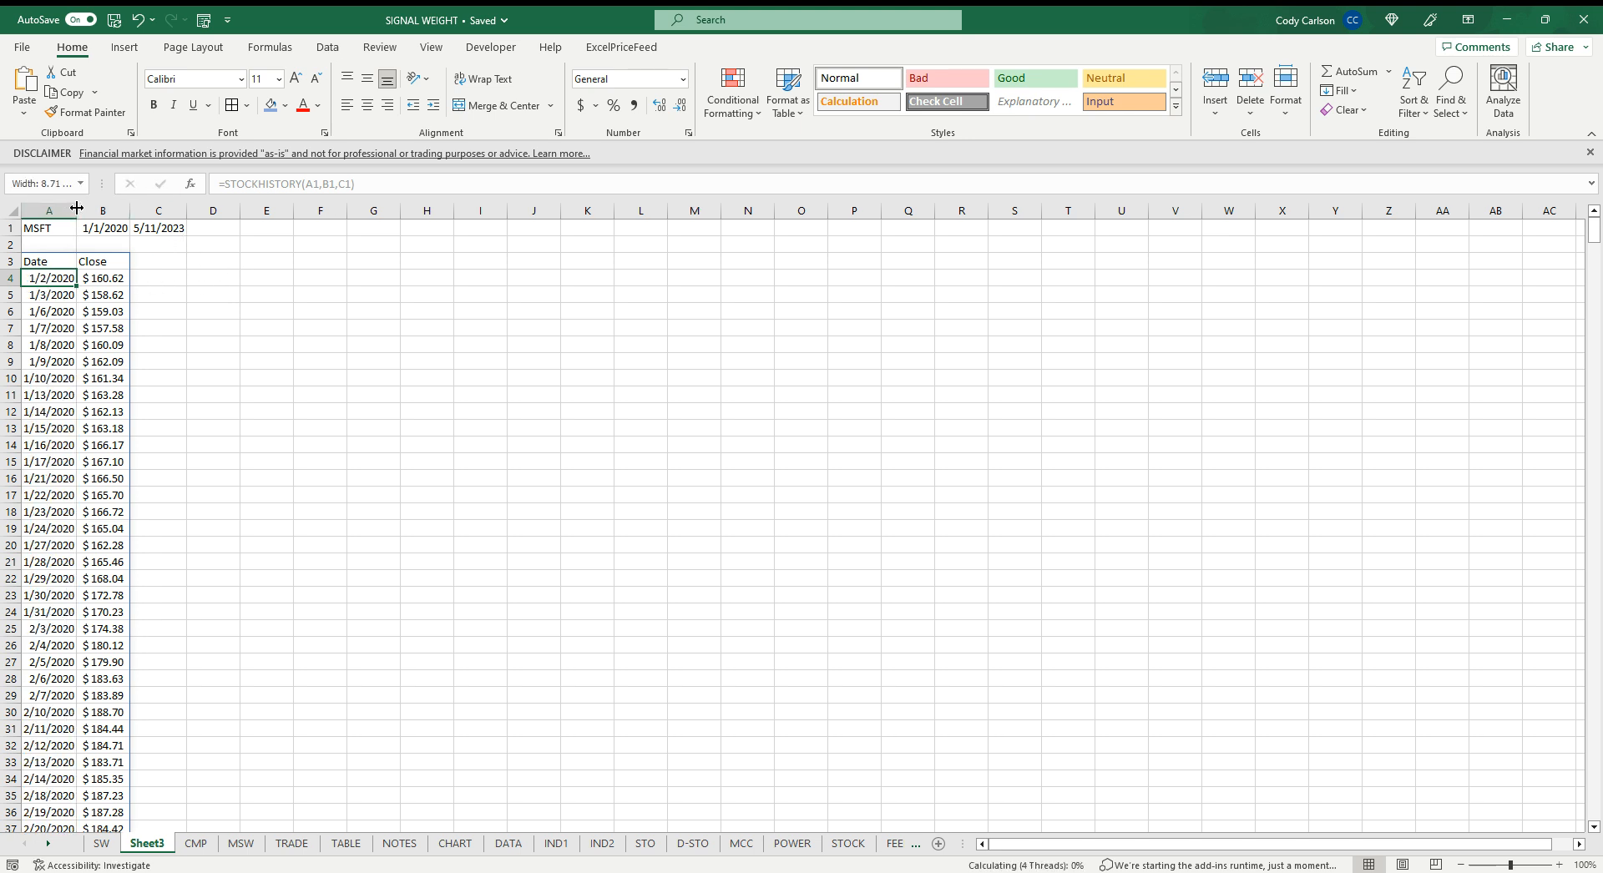
pyautogui.click(164, 283)
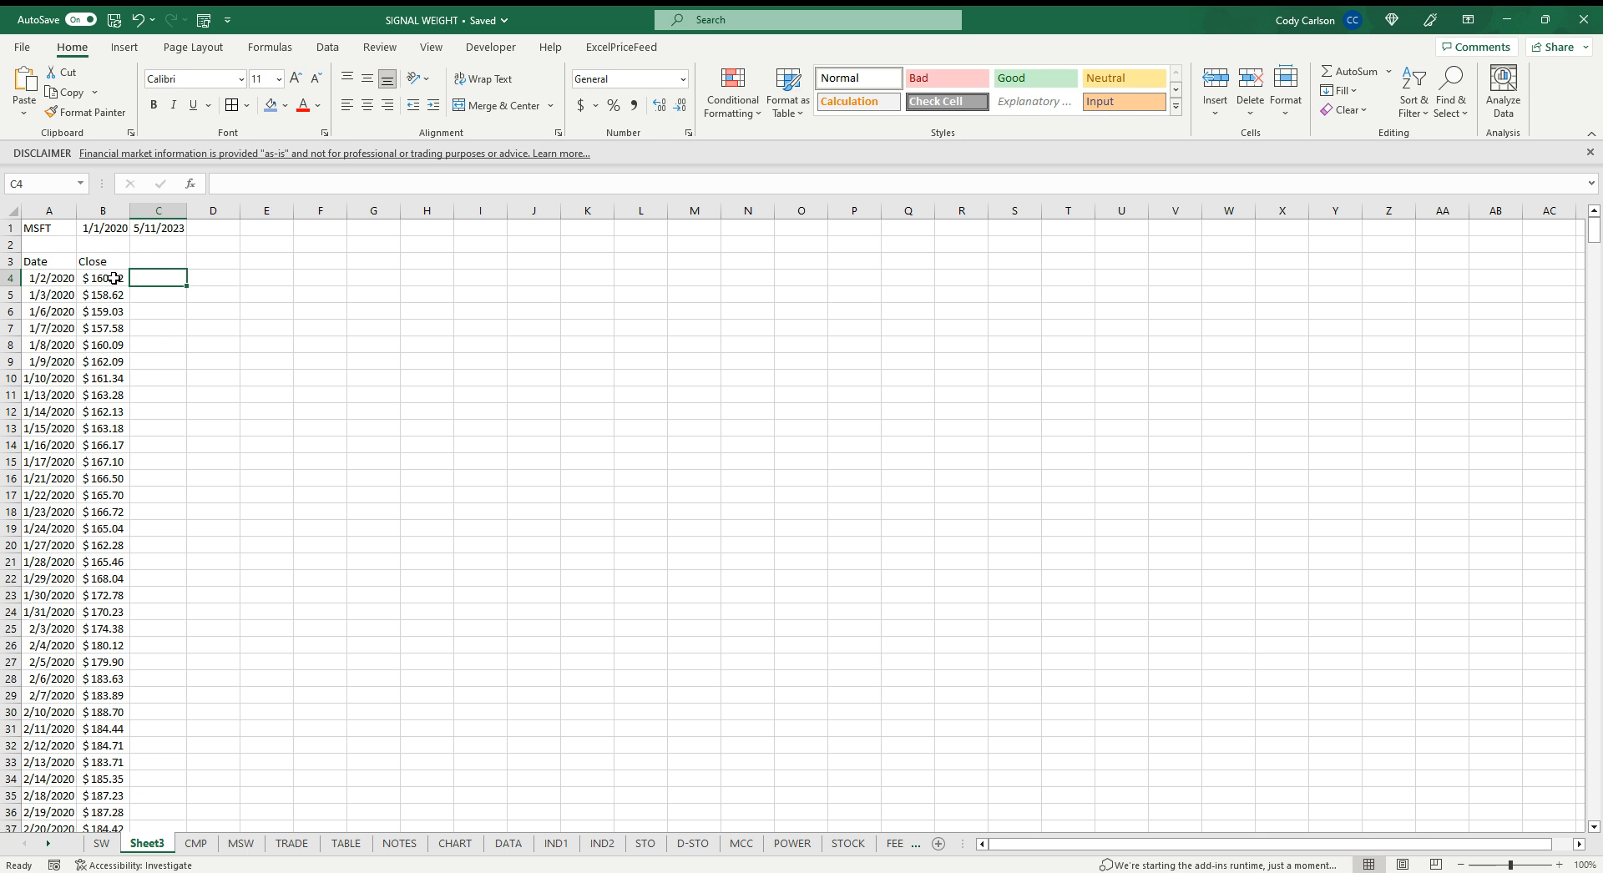
pyautogui.click(114, 279)
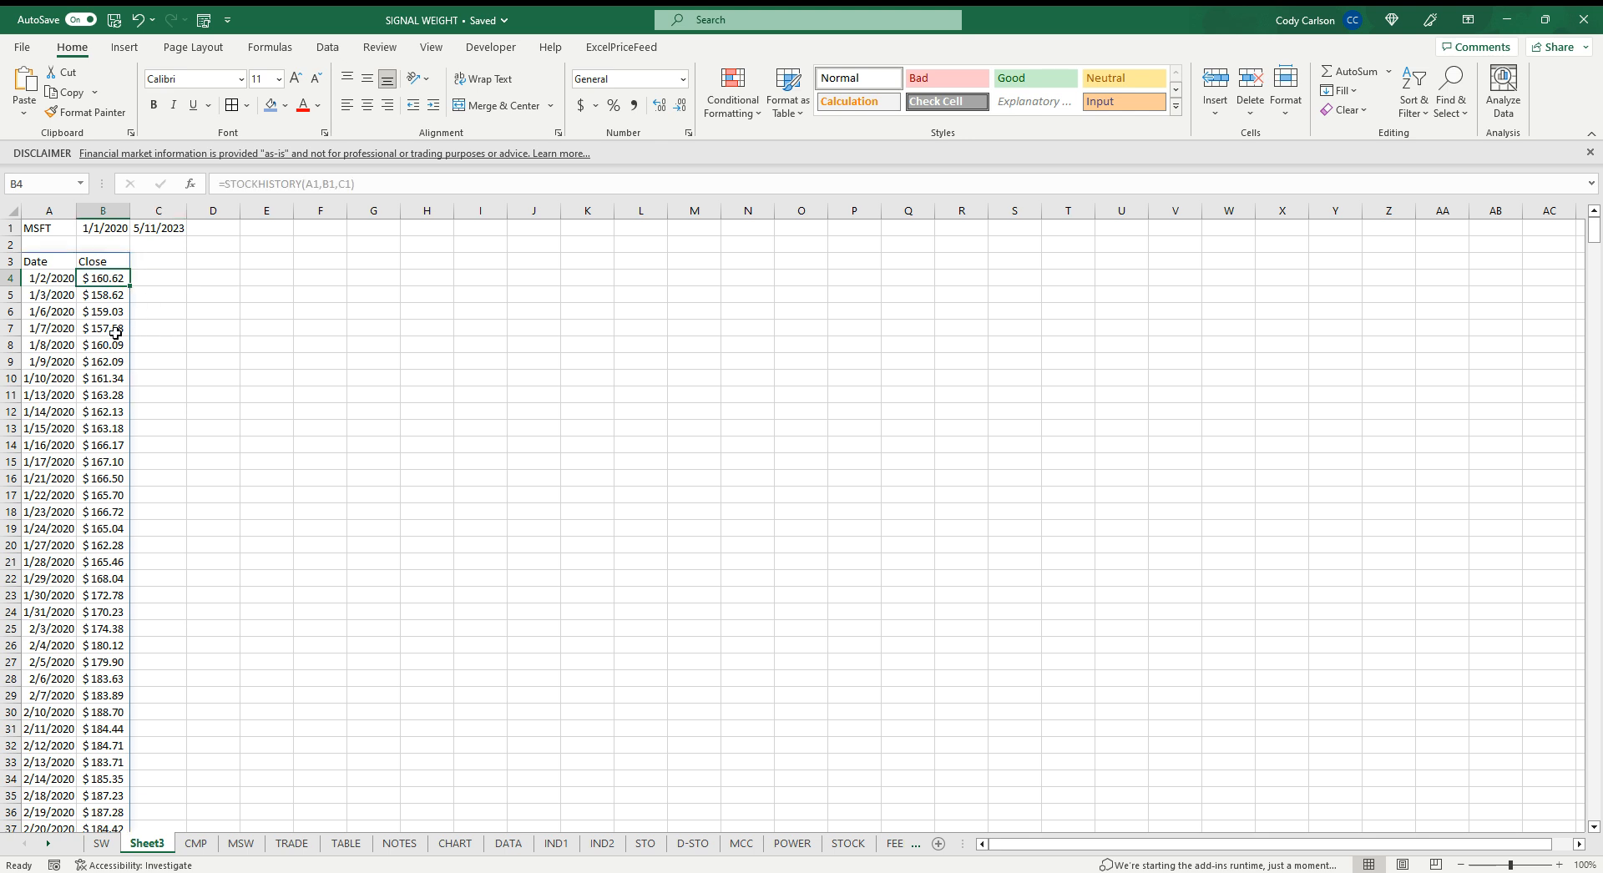
# Enter =AVERAGE(B4:B8) in C8 for a five-day moving average and fill it down the column
pyautogui.moveTo(116, 333); pyautogui.dragTo(113, 337)
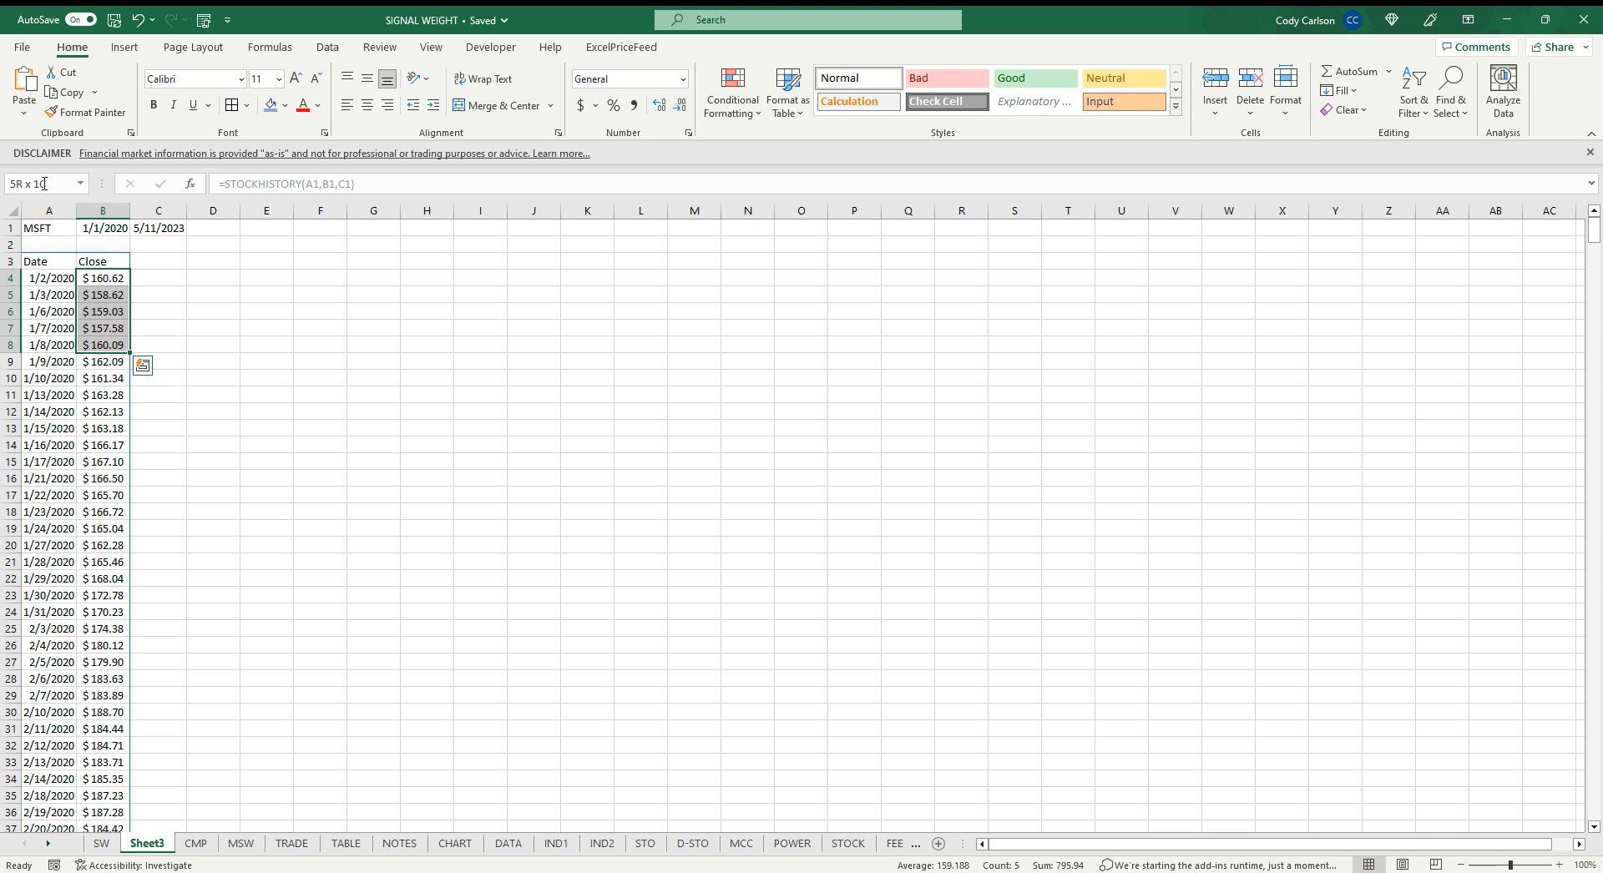
pyautogui.click(161, 346)
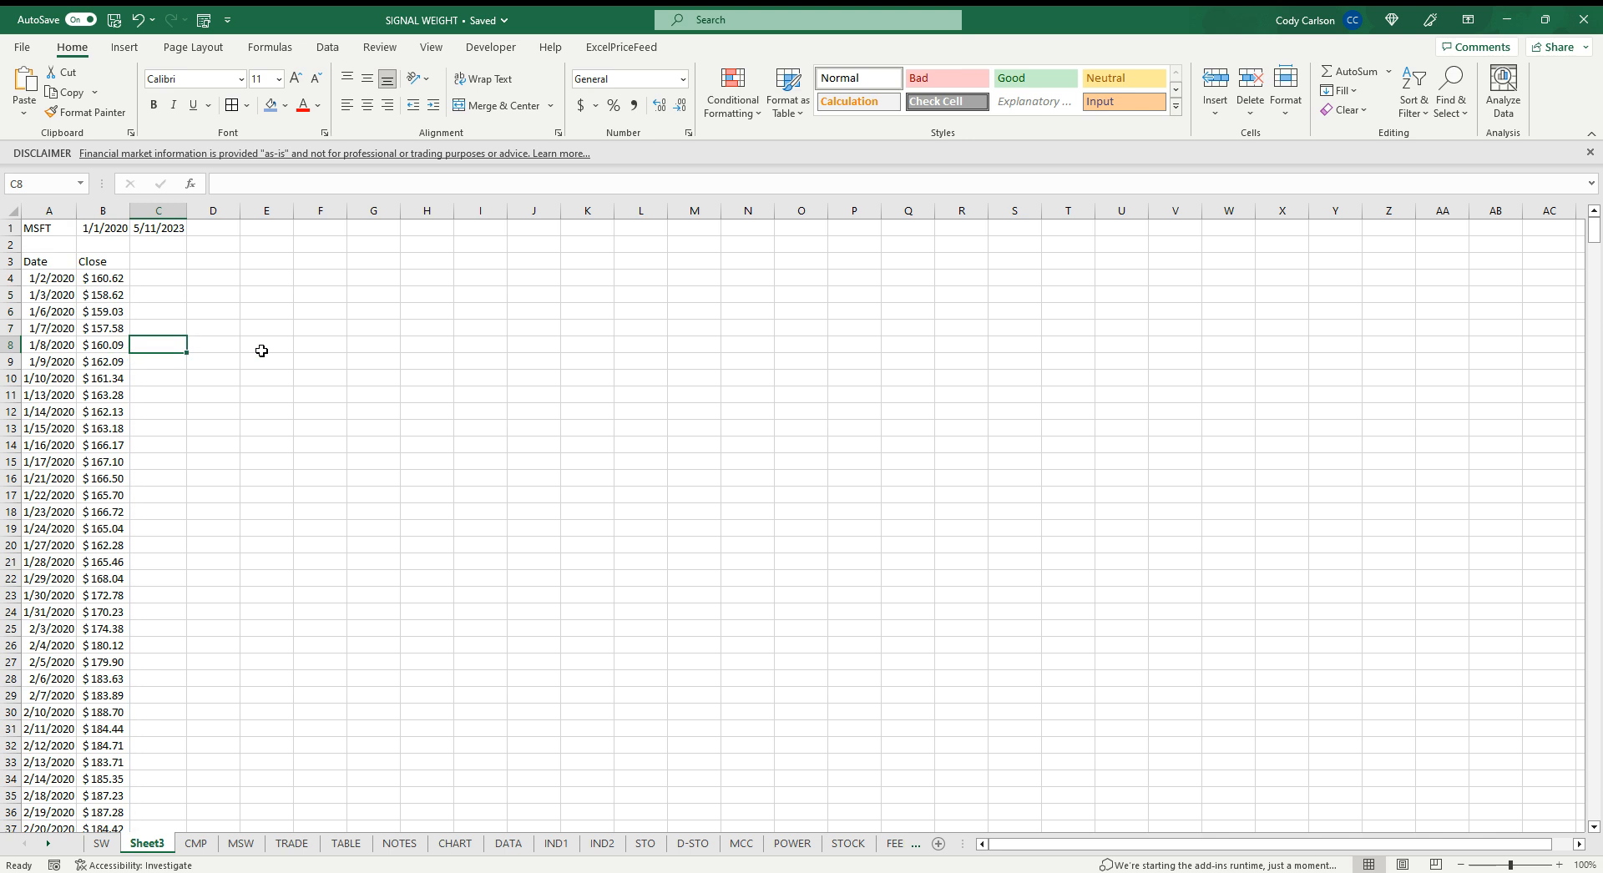
pyautogui.write('=AVERAGE(')
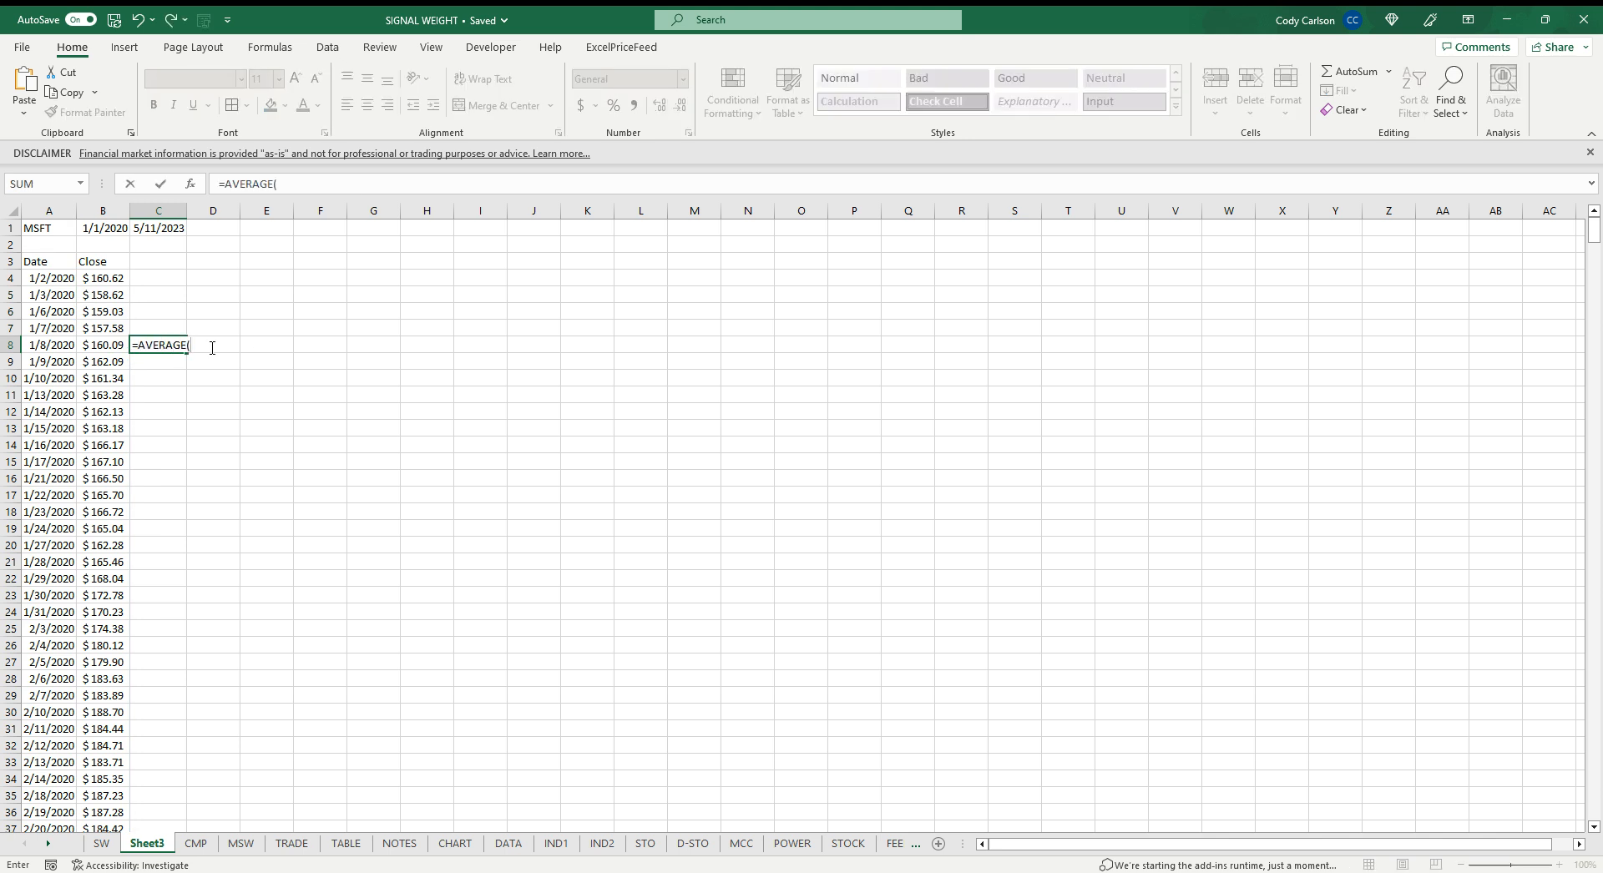
pyautogui.moveTo(100, 342); pyautogui.dragTo(104, 276)
pyautogui.press('Return')
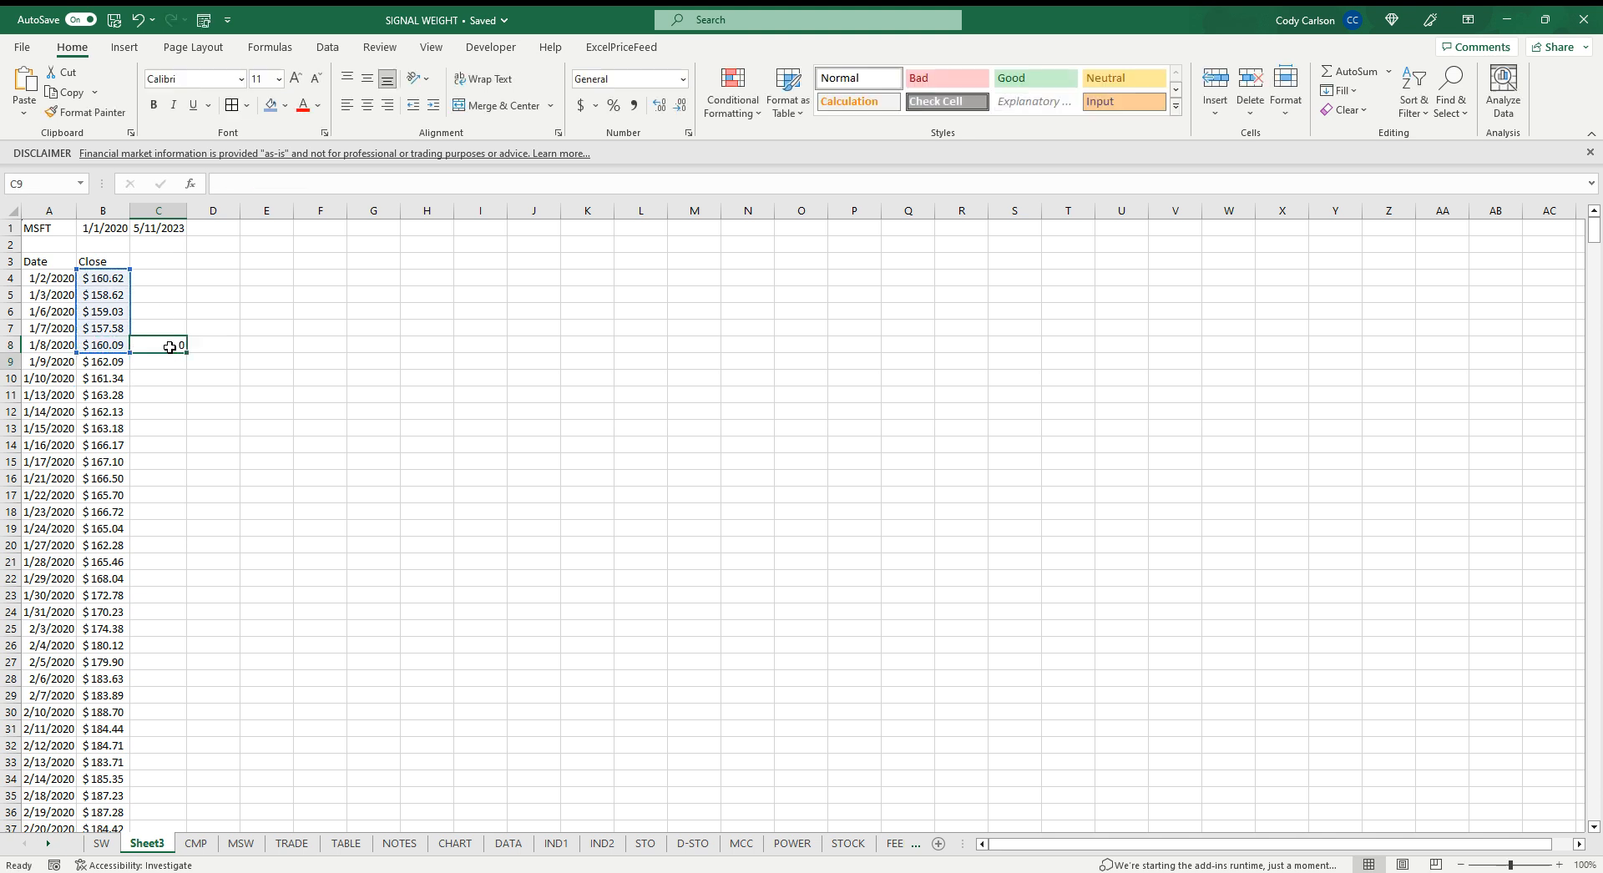
pyautogui.click(170, 348)
pyautogui.doubleClick(194, 352)
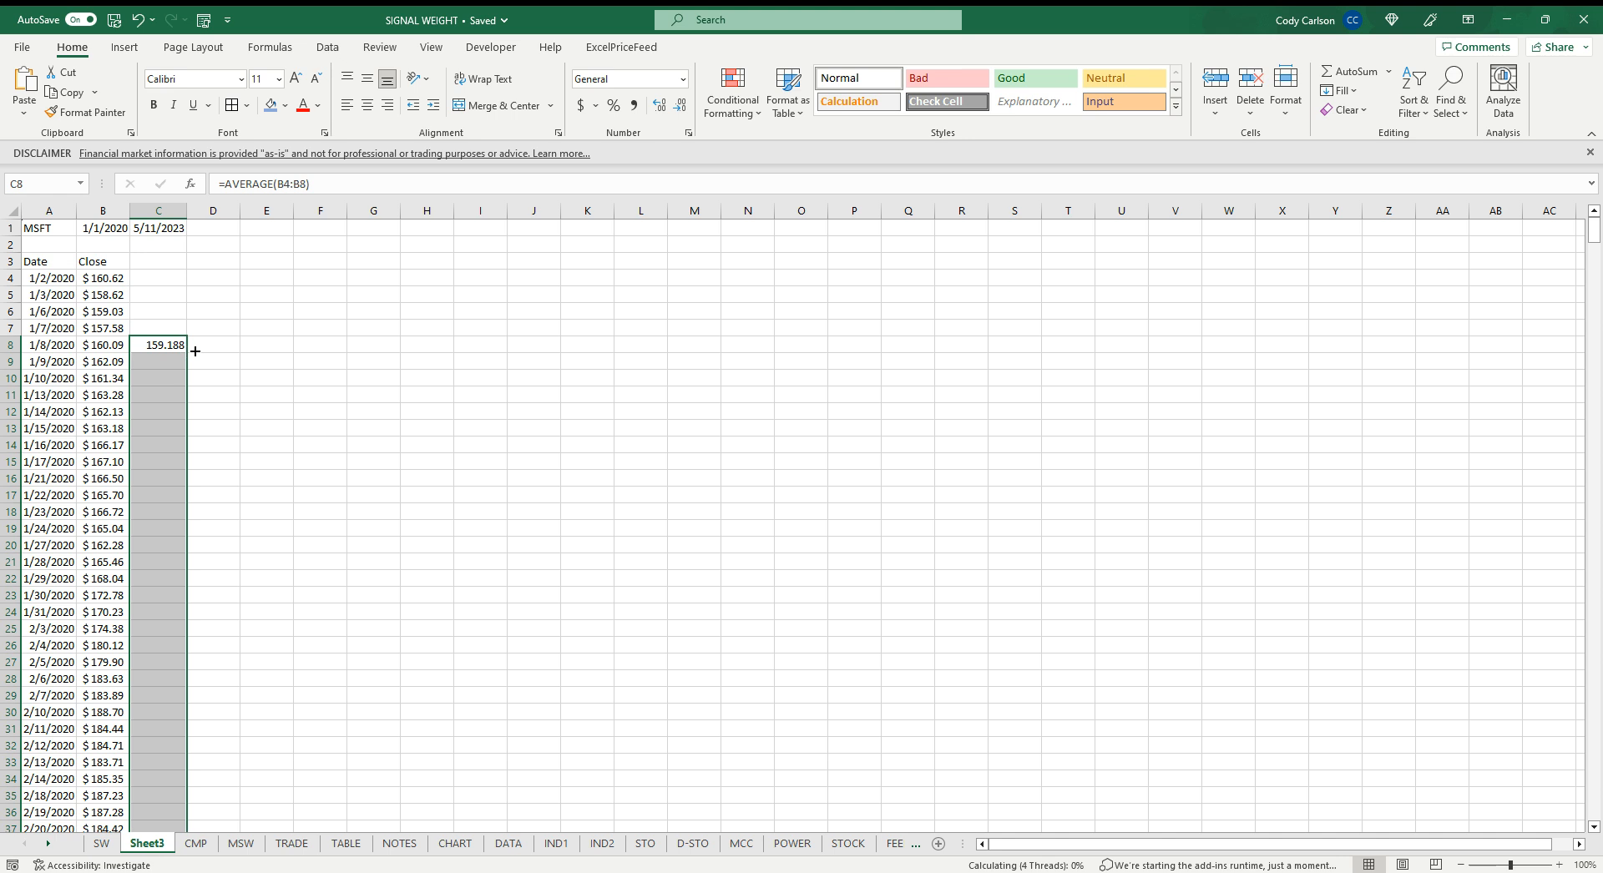
pyautogui.click(169, 349)
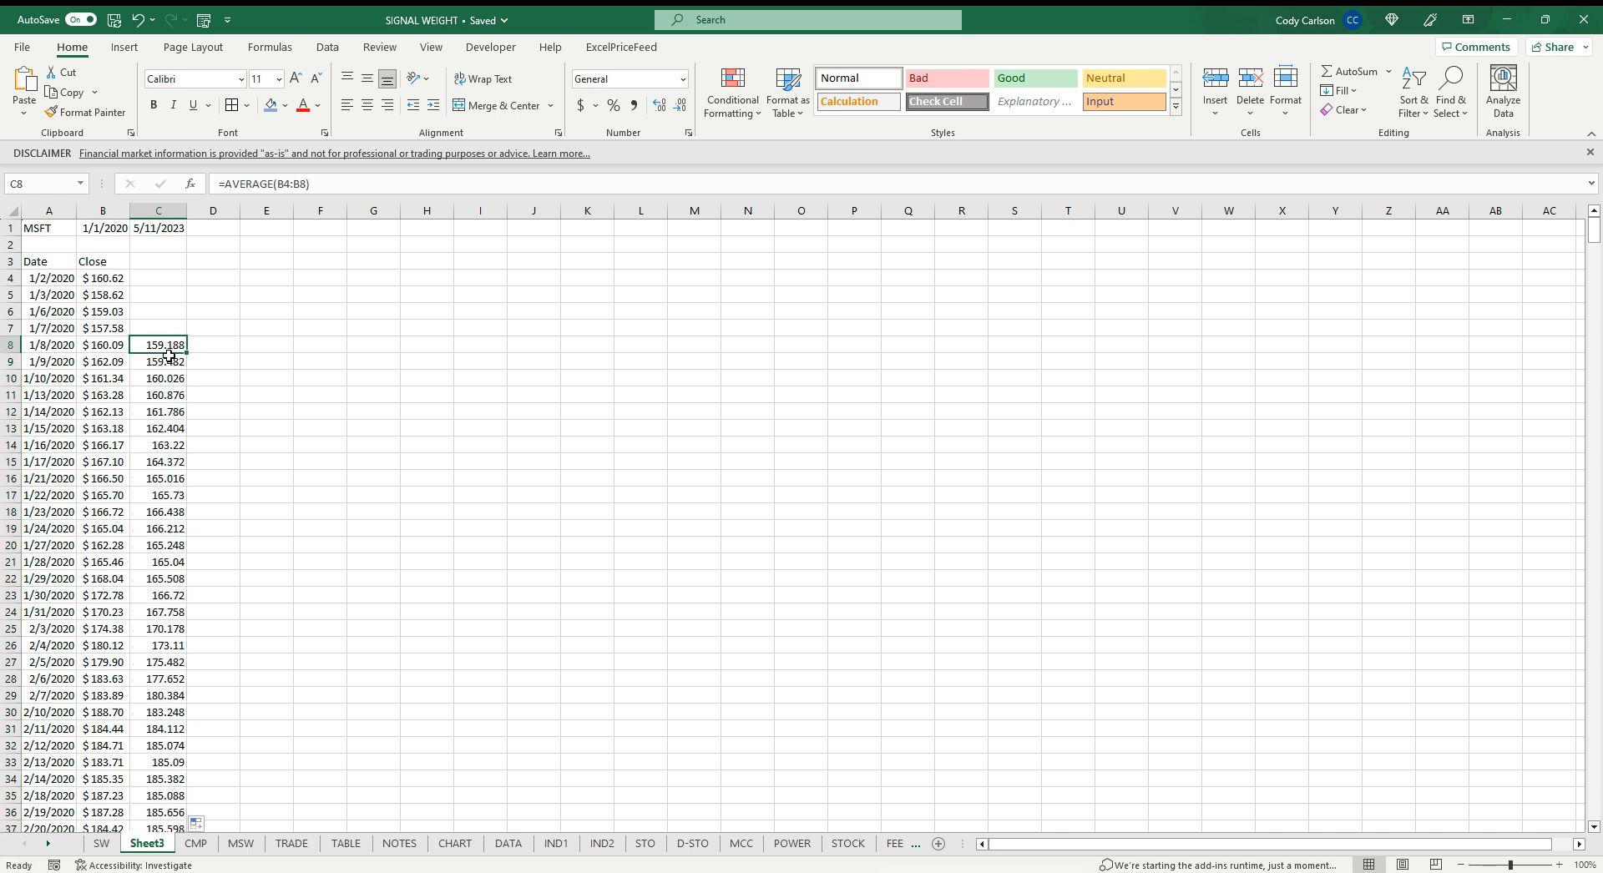
# Inspect the filled moving-average formulas in the rows below C8
pyautogui.click(167, 359)
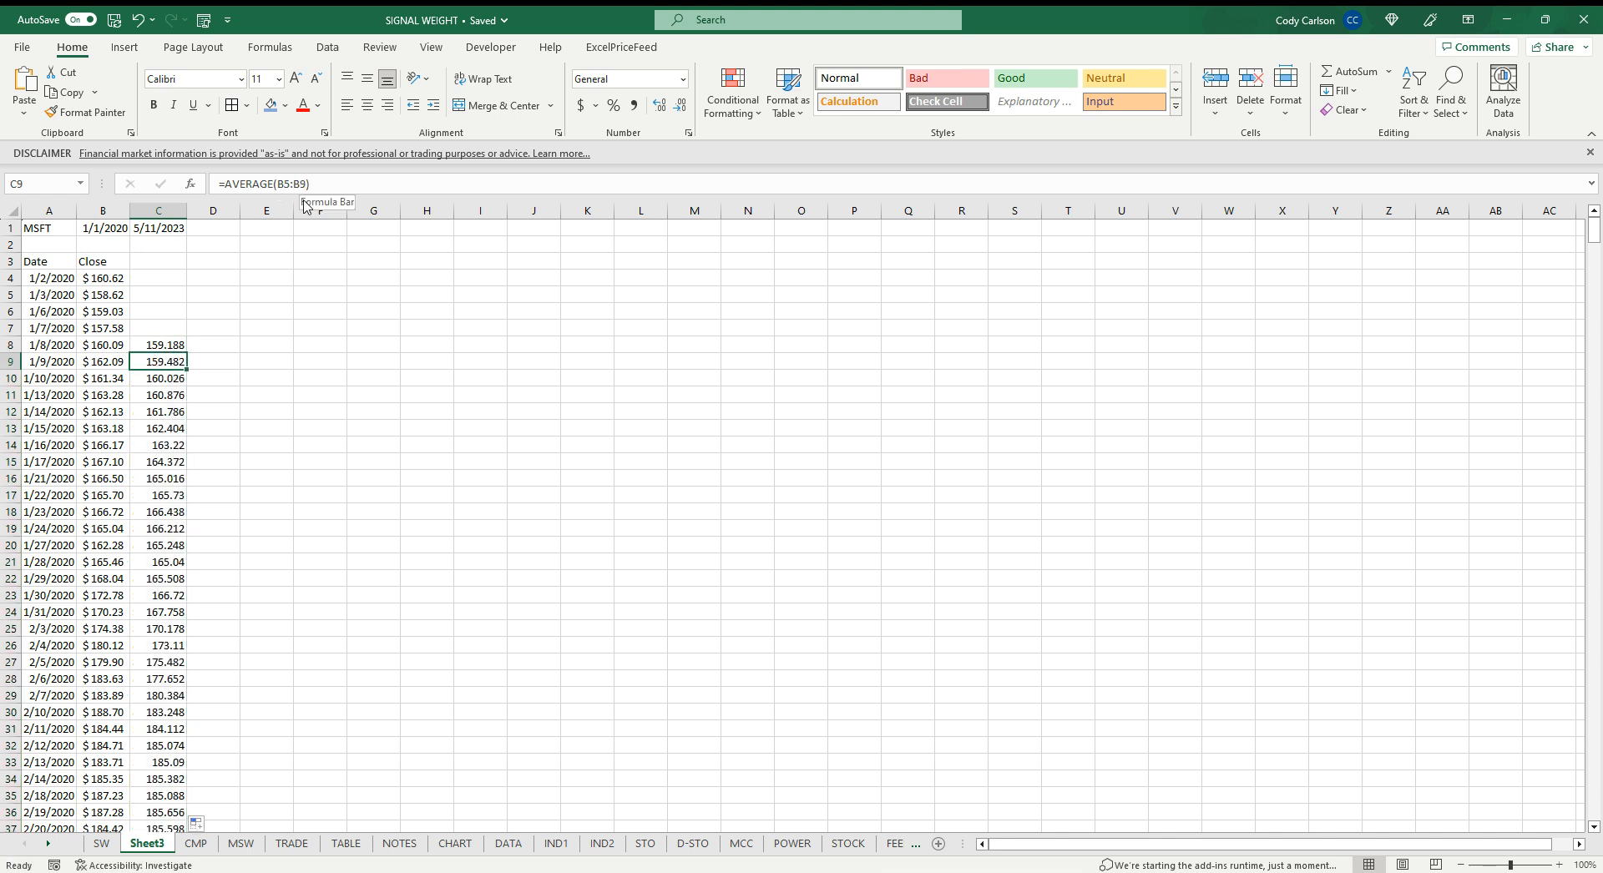
pyautogui.press('Down')
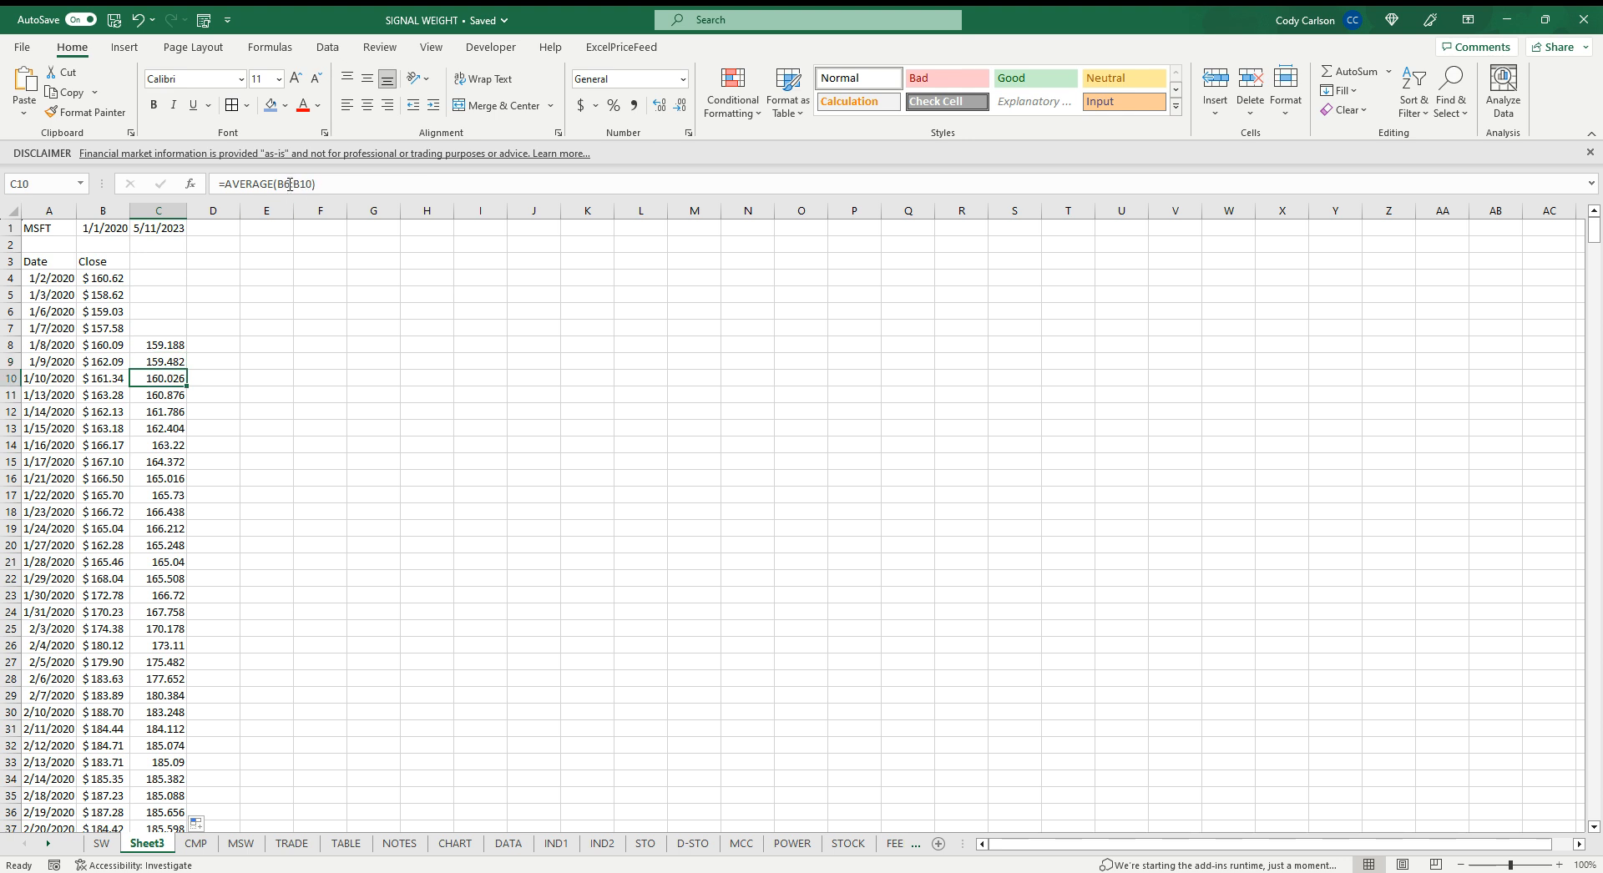
pyautogui.click(175, 398)
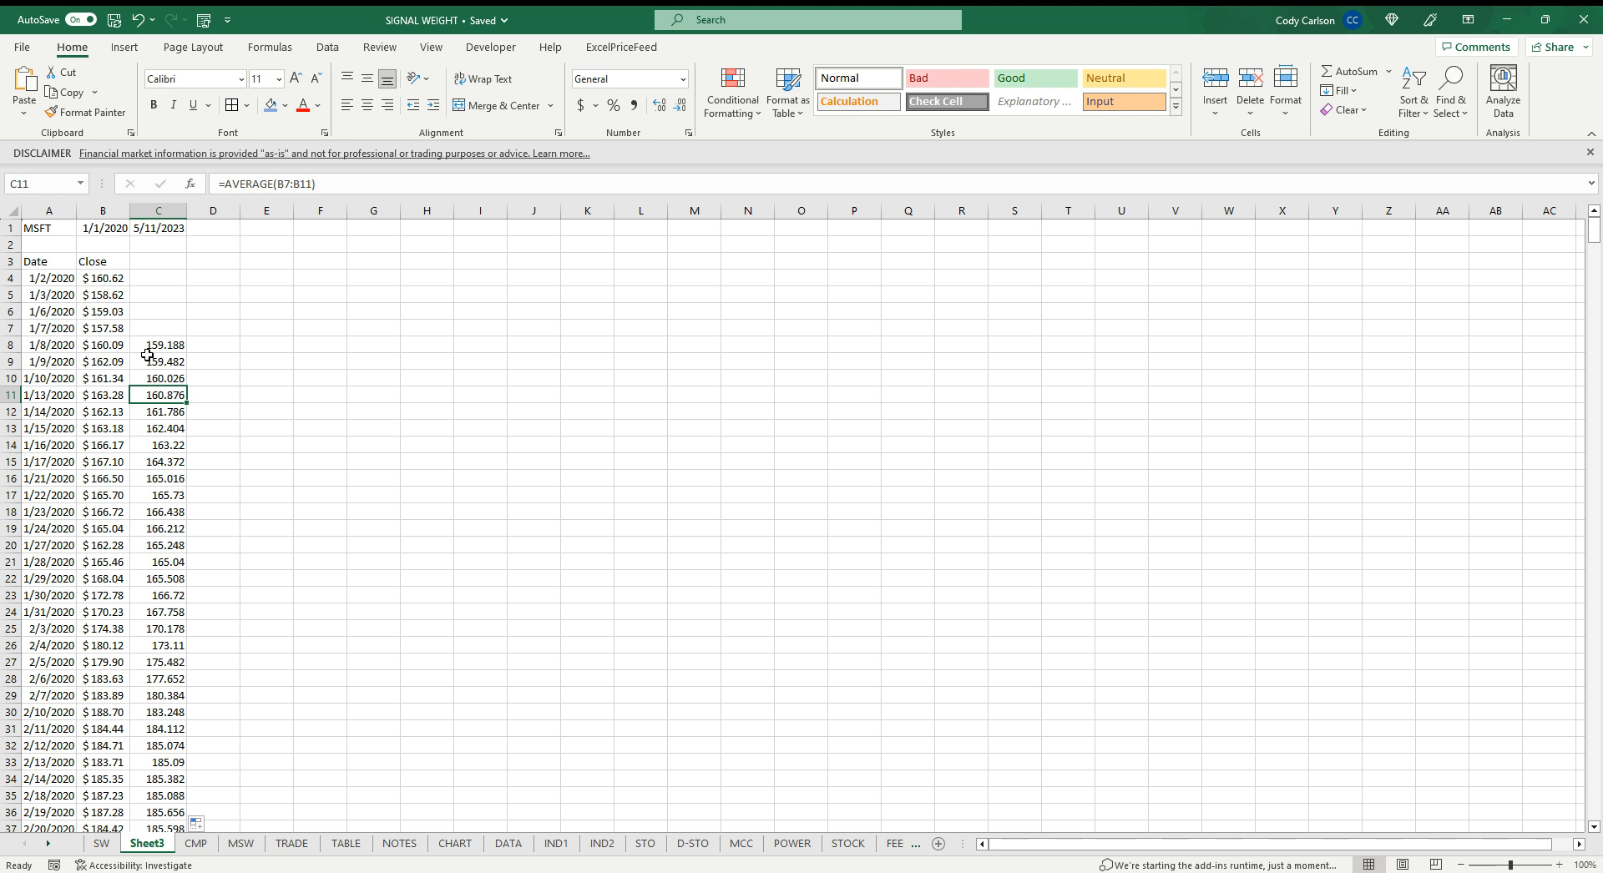
# Label column C with the header 5MA in C3
pyautogui.click(167, 262)
pyautogui.write('5MA')
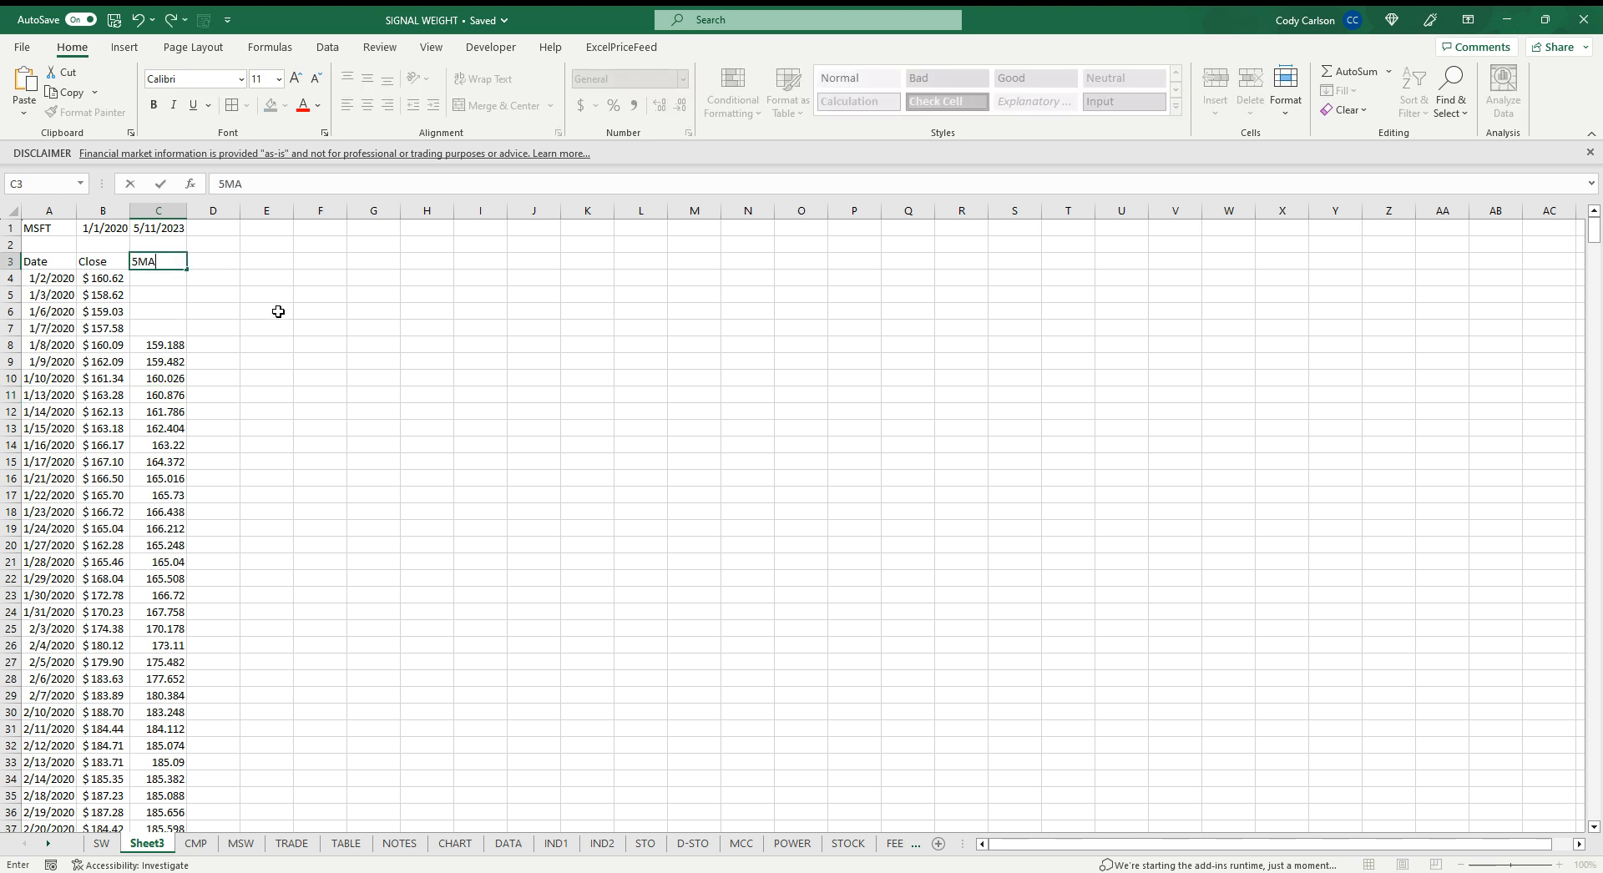
pyautogui.press('Return')
# Enter =AVERAGE(B4:B13) in D13 for a ten-day moving average and fill it down the column
pyautogui.moveTo(104, 280); pyautogui.dragTo(105, 418)
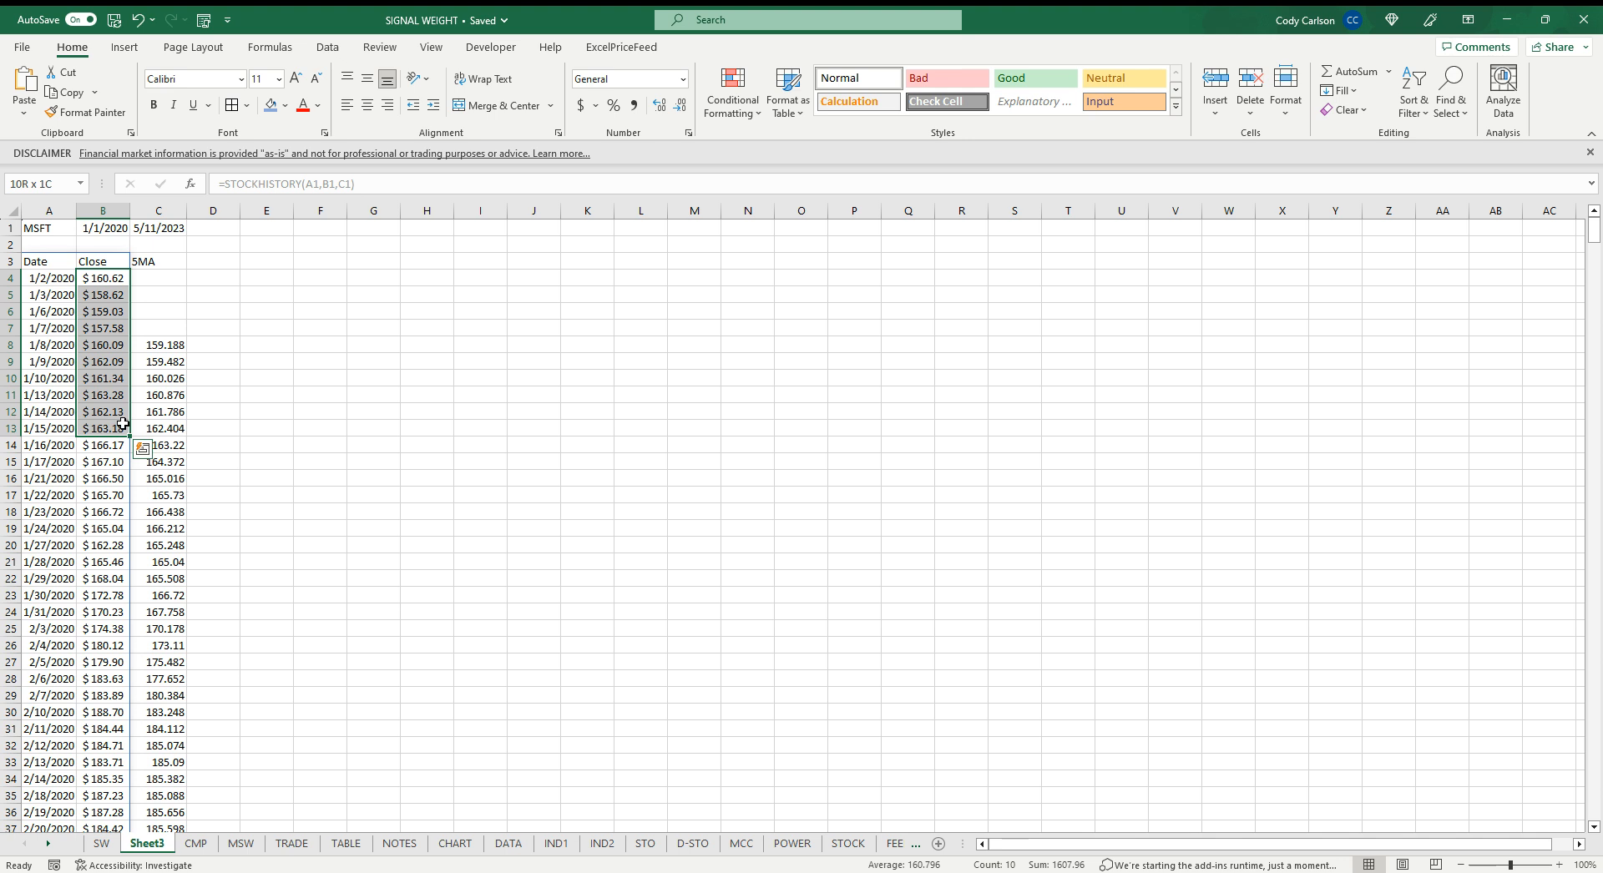
pyautogui.click(214, 428)
pyautogui.write('=A')
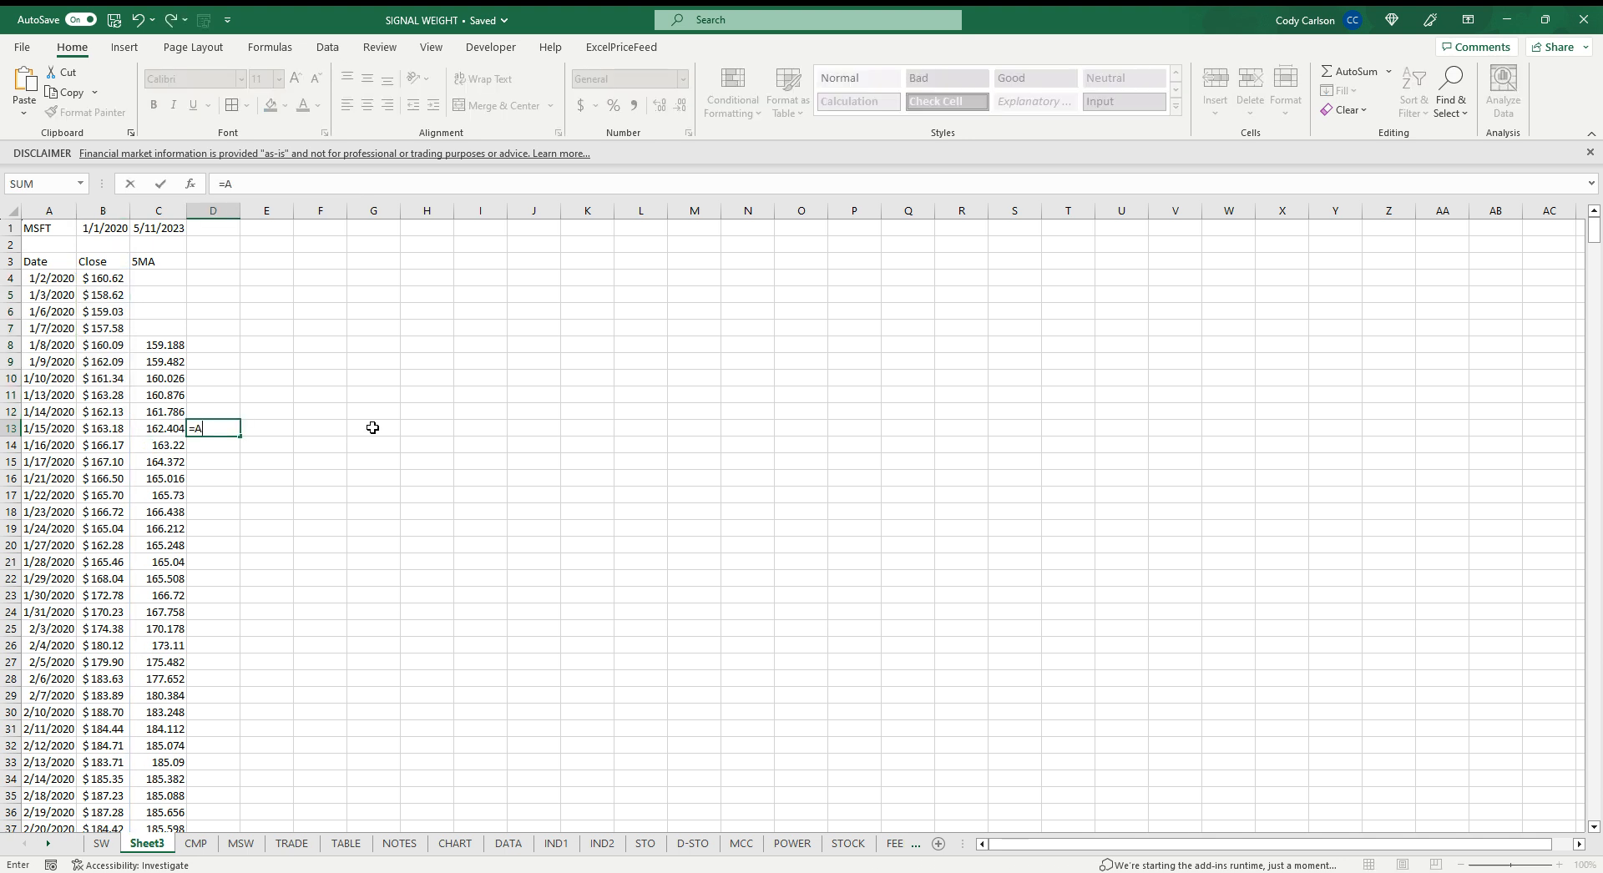
pyautogui.write('VERAGER')
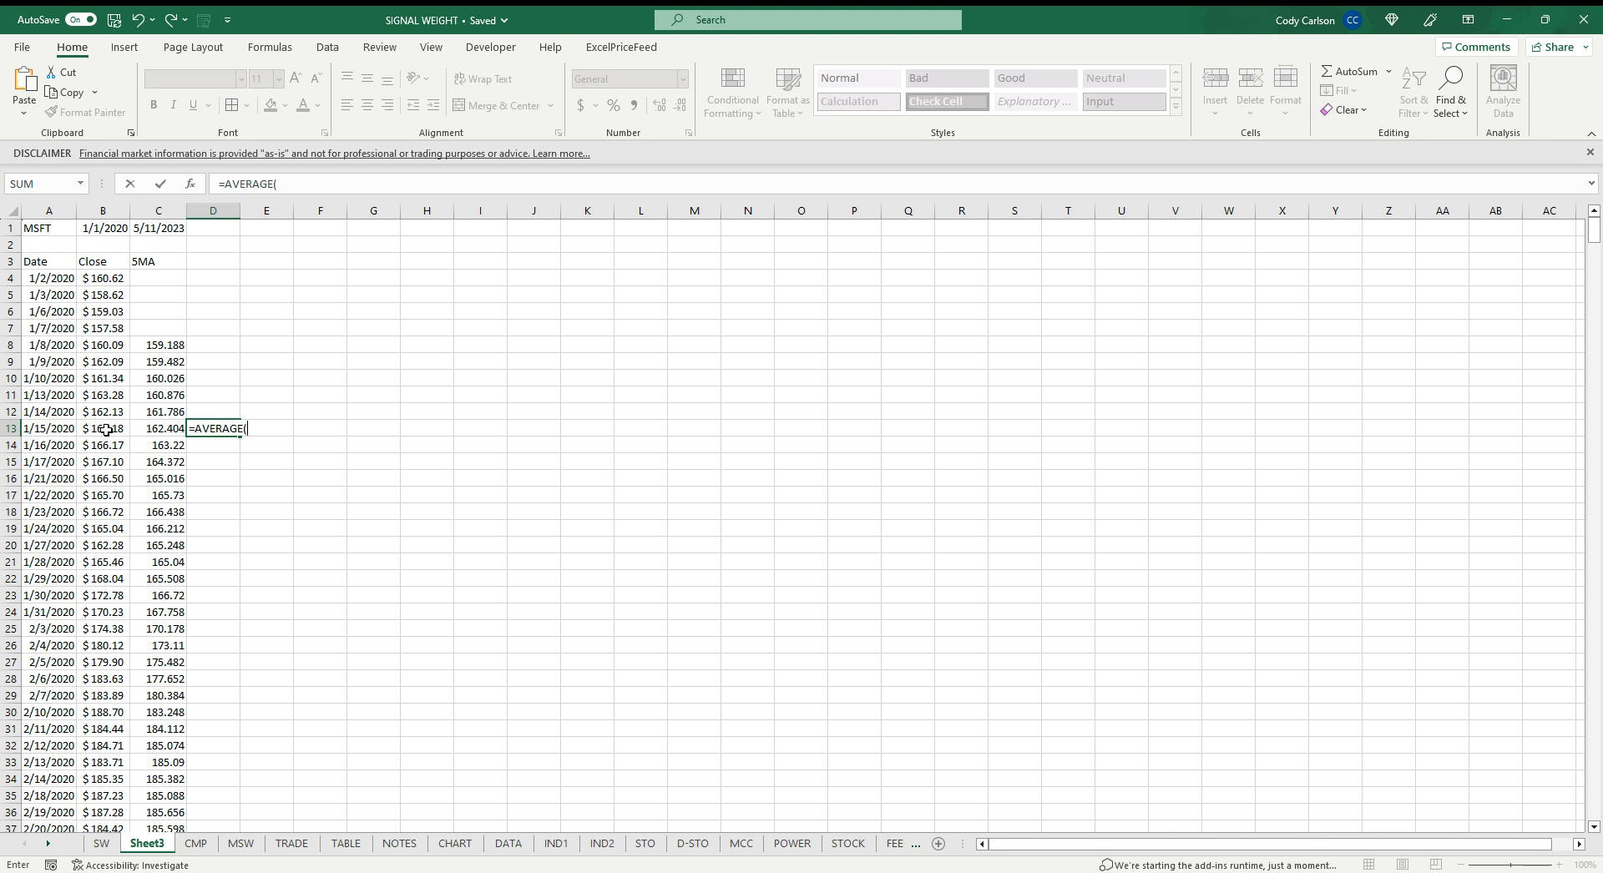
pyautogui.moveTo(100, 431); pyautogui.dragTo(105, 278)
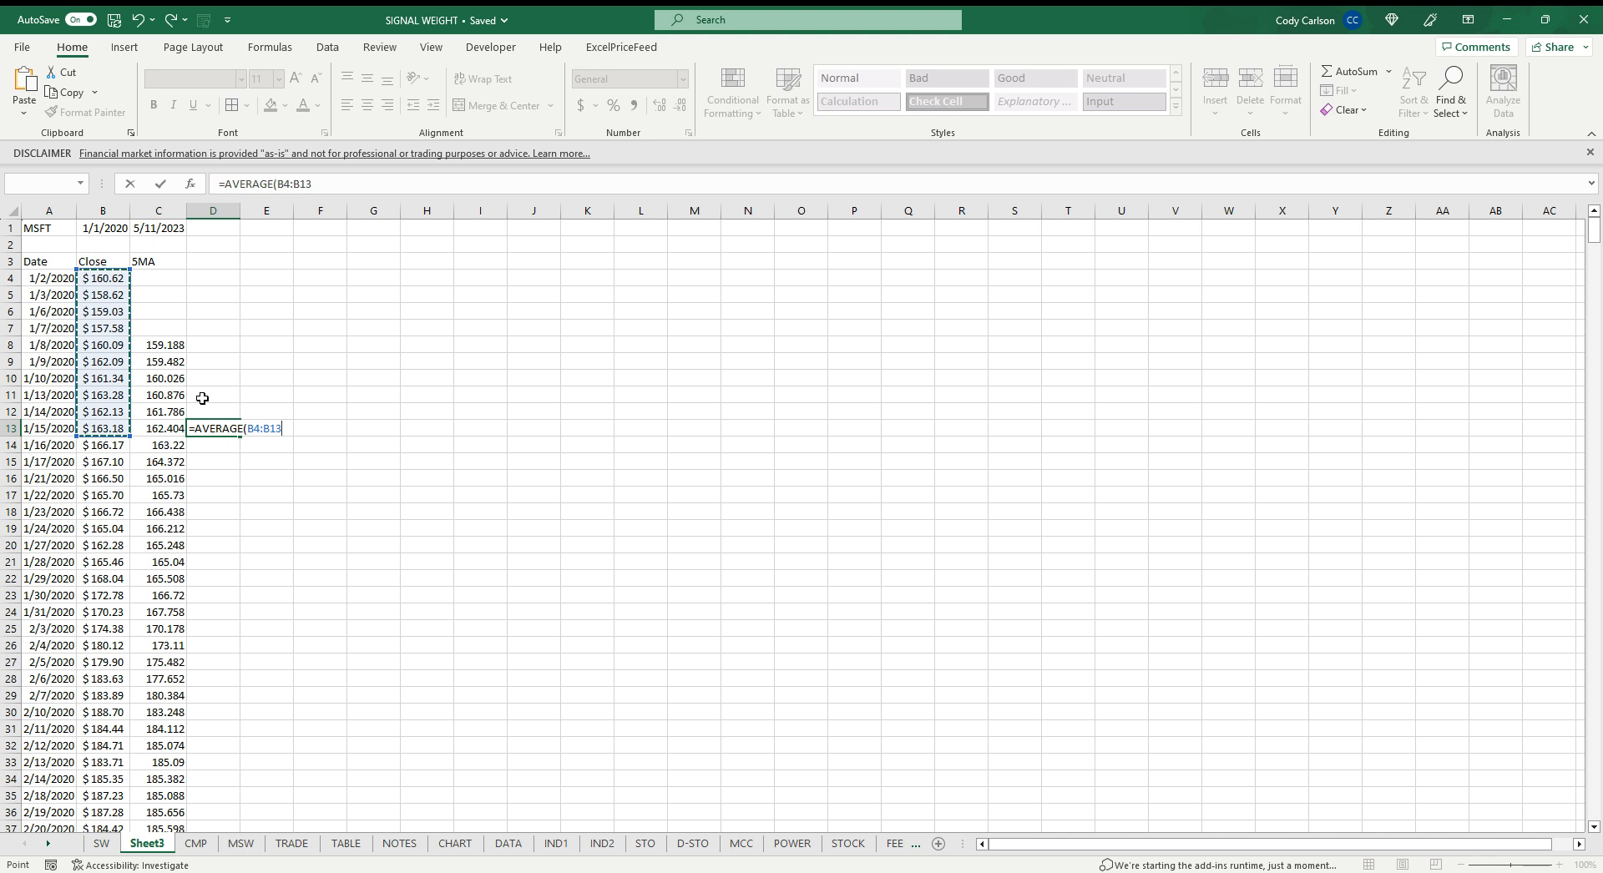
pyautogui.press('Return')
pyautogui.click(211, 428)
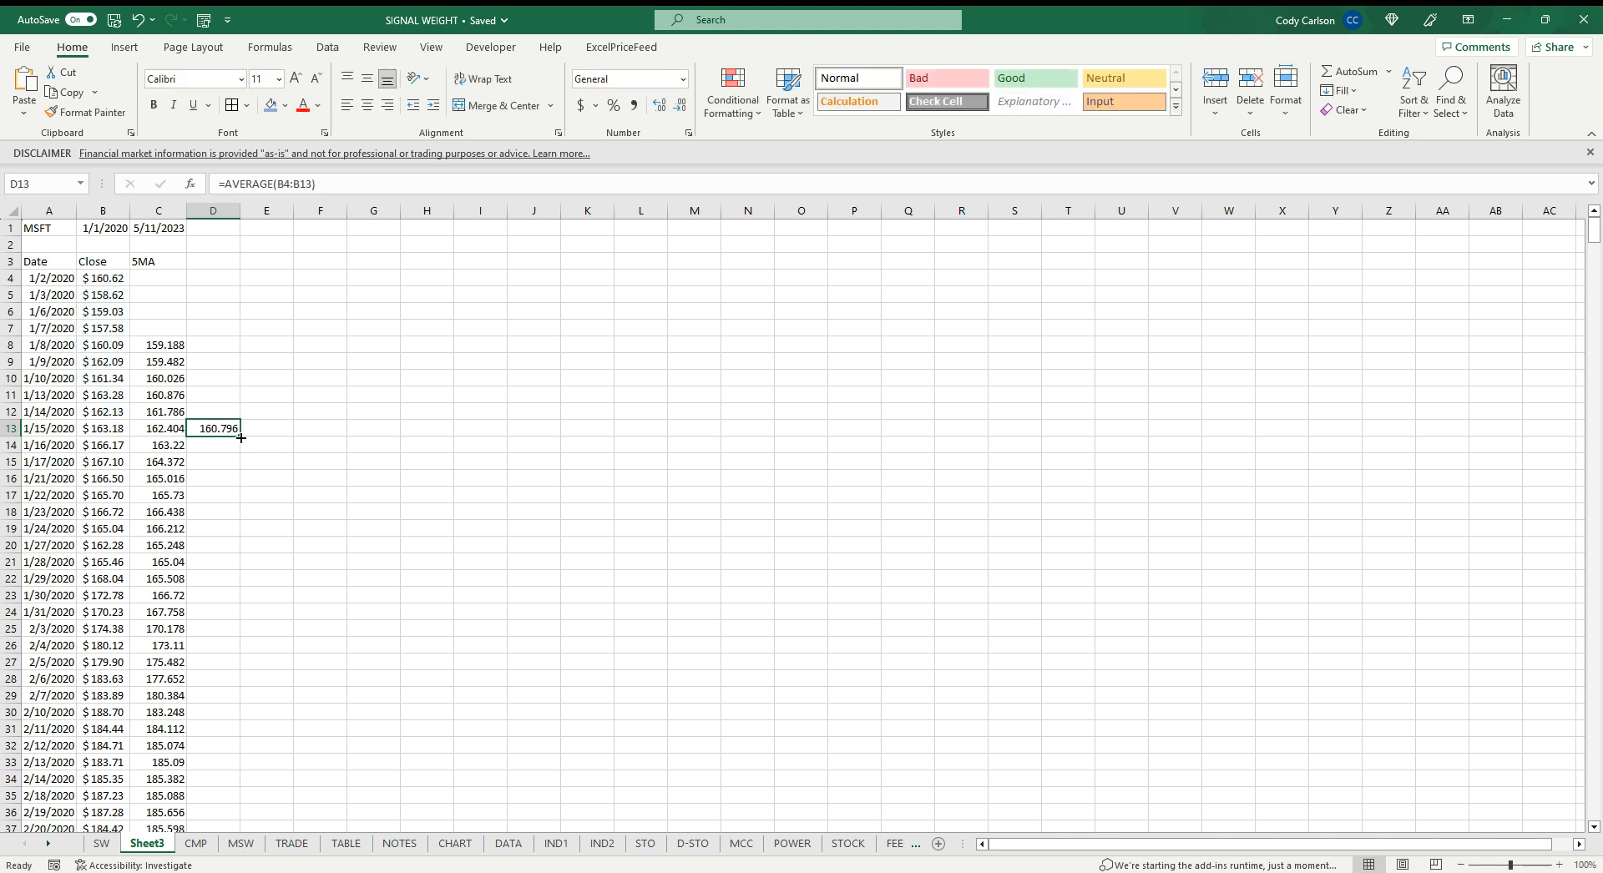
pyautogui.doubleClick(241, 437)
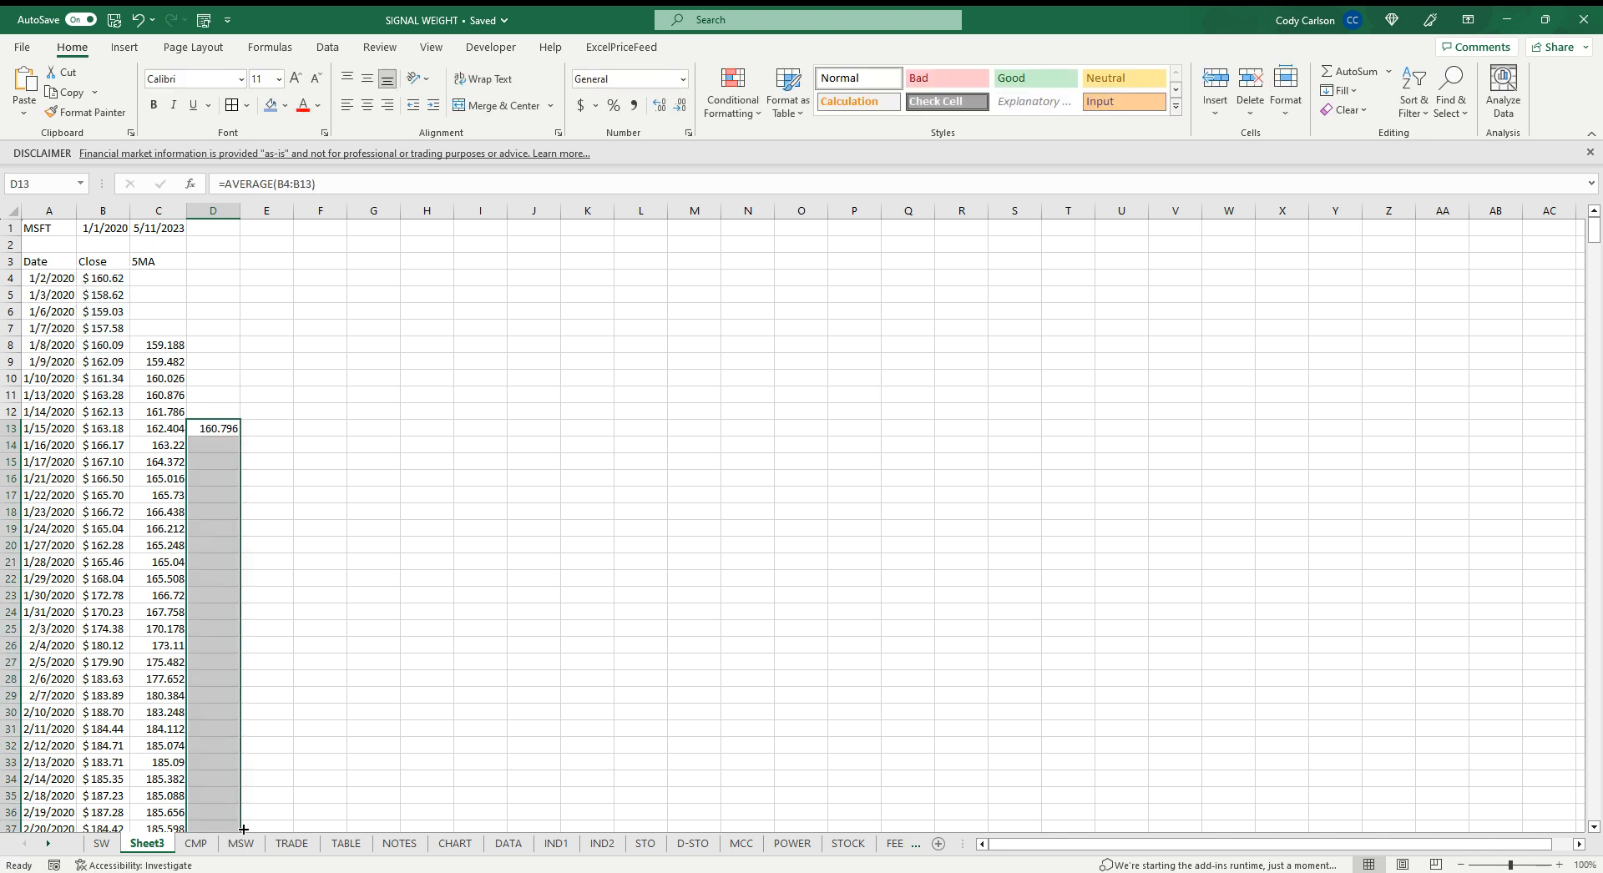
# Label column D with the header 10MA in D3
pyautogui.click(205, 259)
pyautogui.write('10')
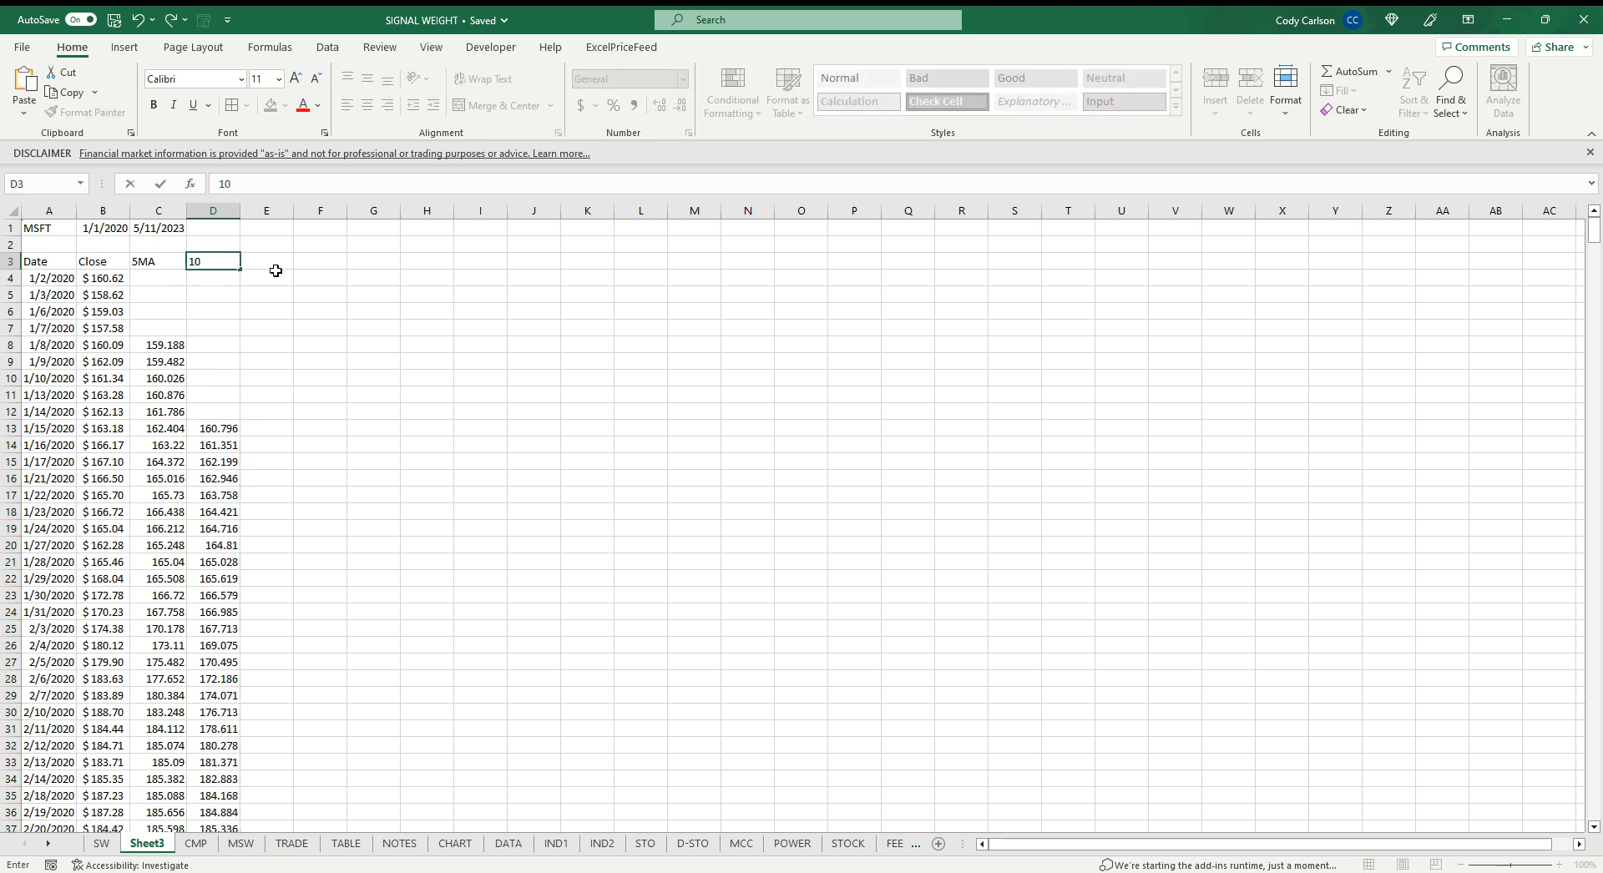
pyautogui.write('MA')
pyautogui.hotkey('ctrl', 'Return')
# Enter =IF(C13>D13,1,-1) in E13 as the crossover signal and fill it down the column
pyautogui.click(302, 422)
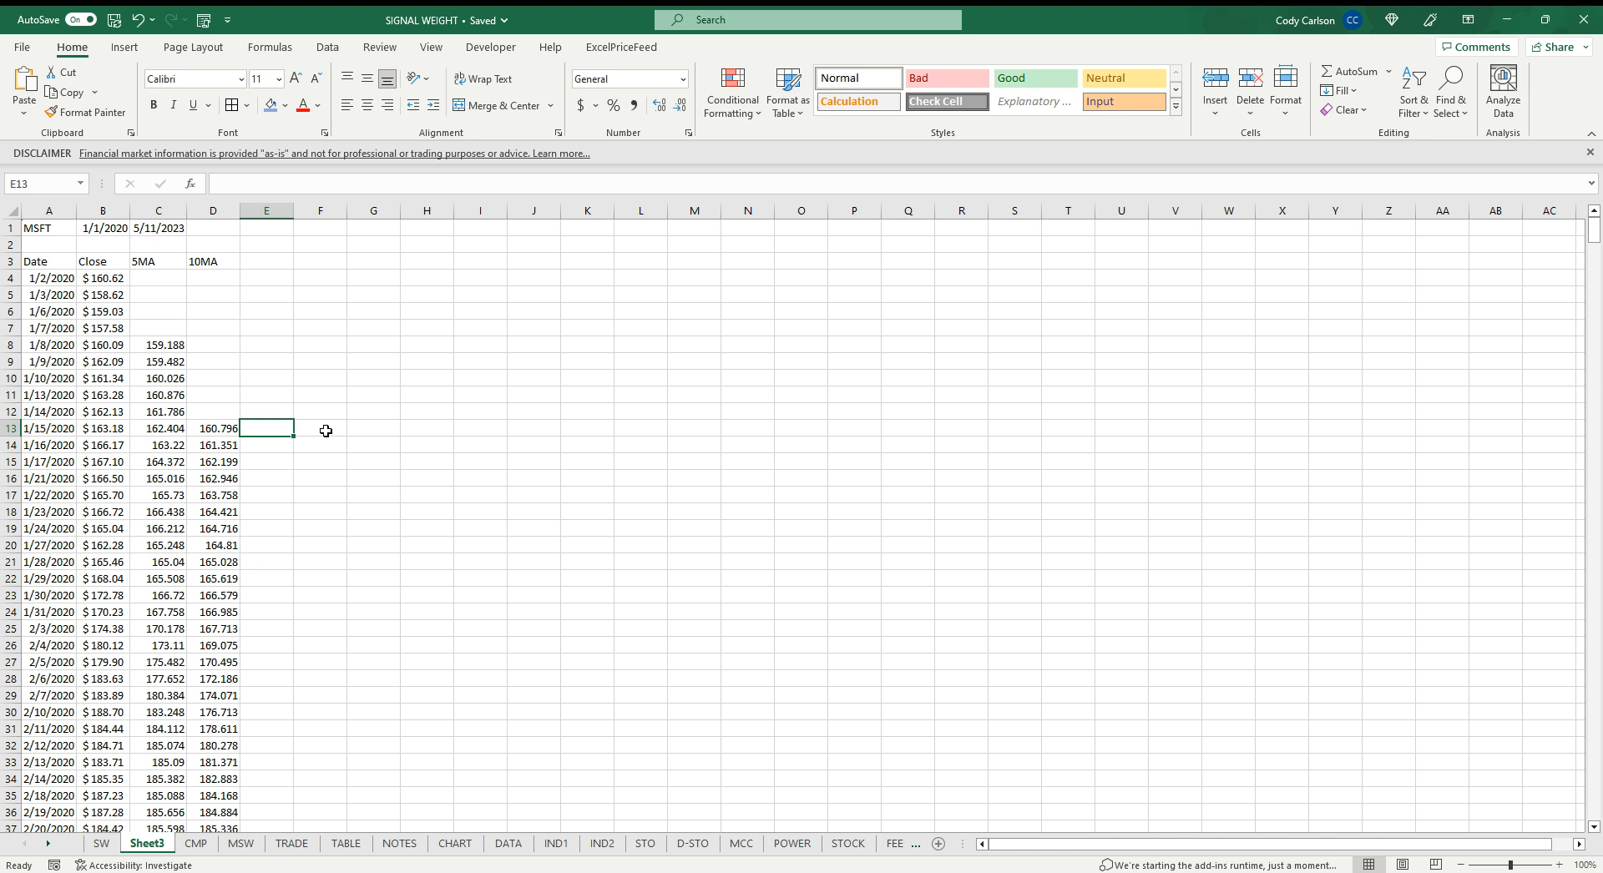
pyautogui.write('=')
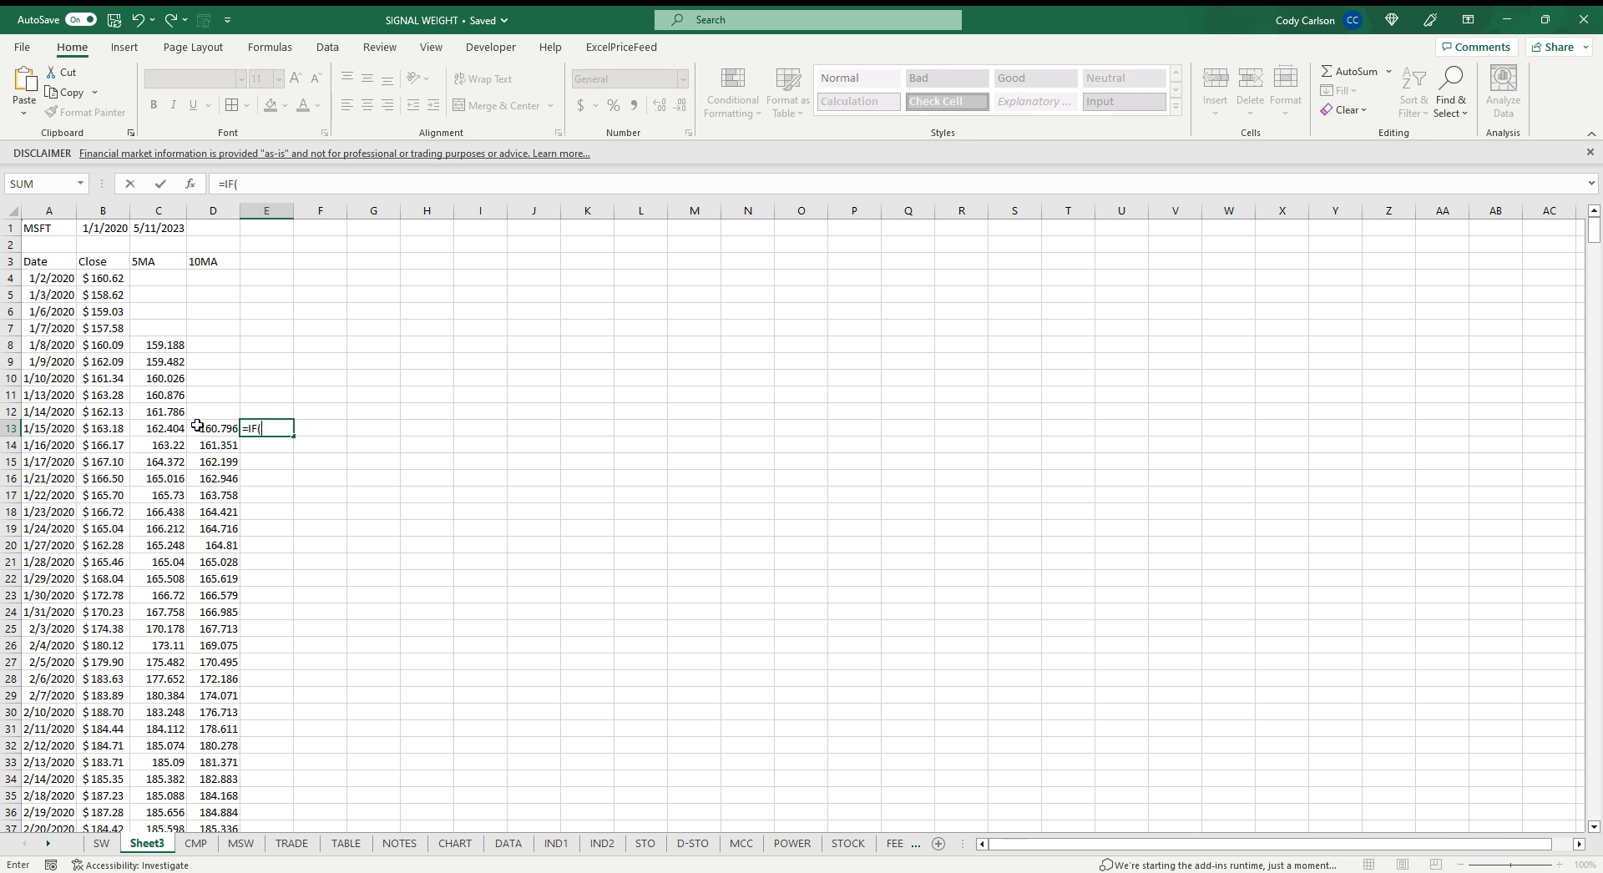
pyautogui.write('IF(')
pyautogui.click(170, 430)
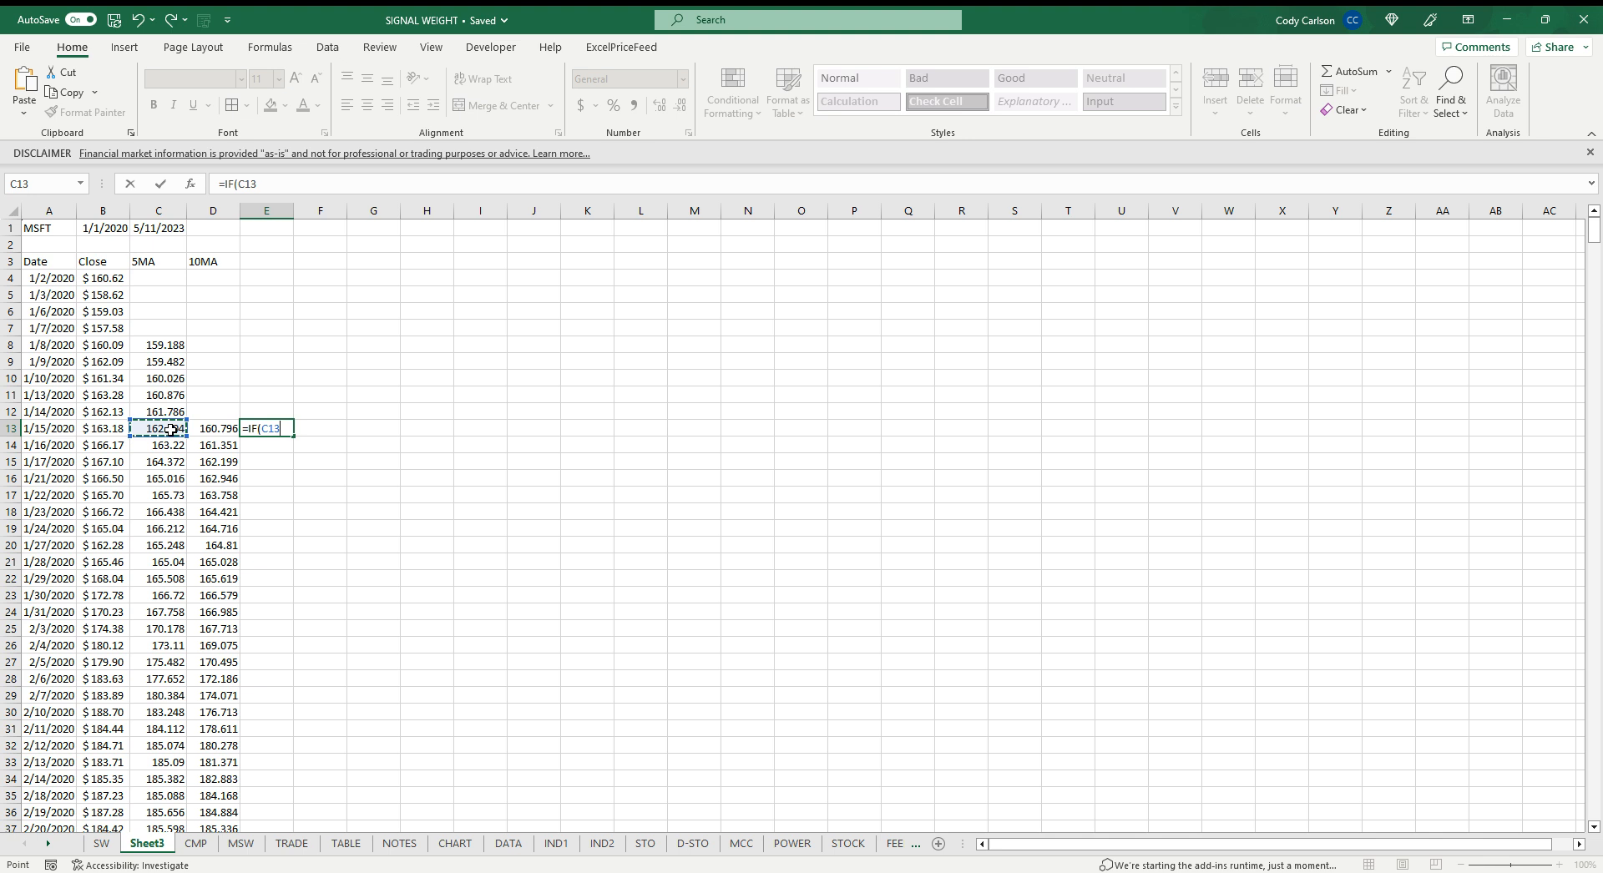
pyautogui.write('>')
pyautogui.click(218, 430)
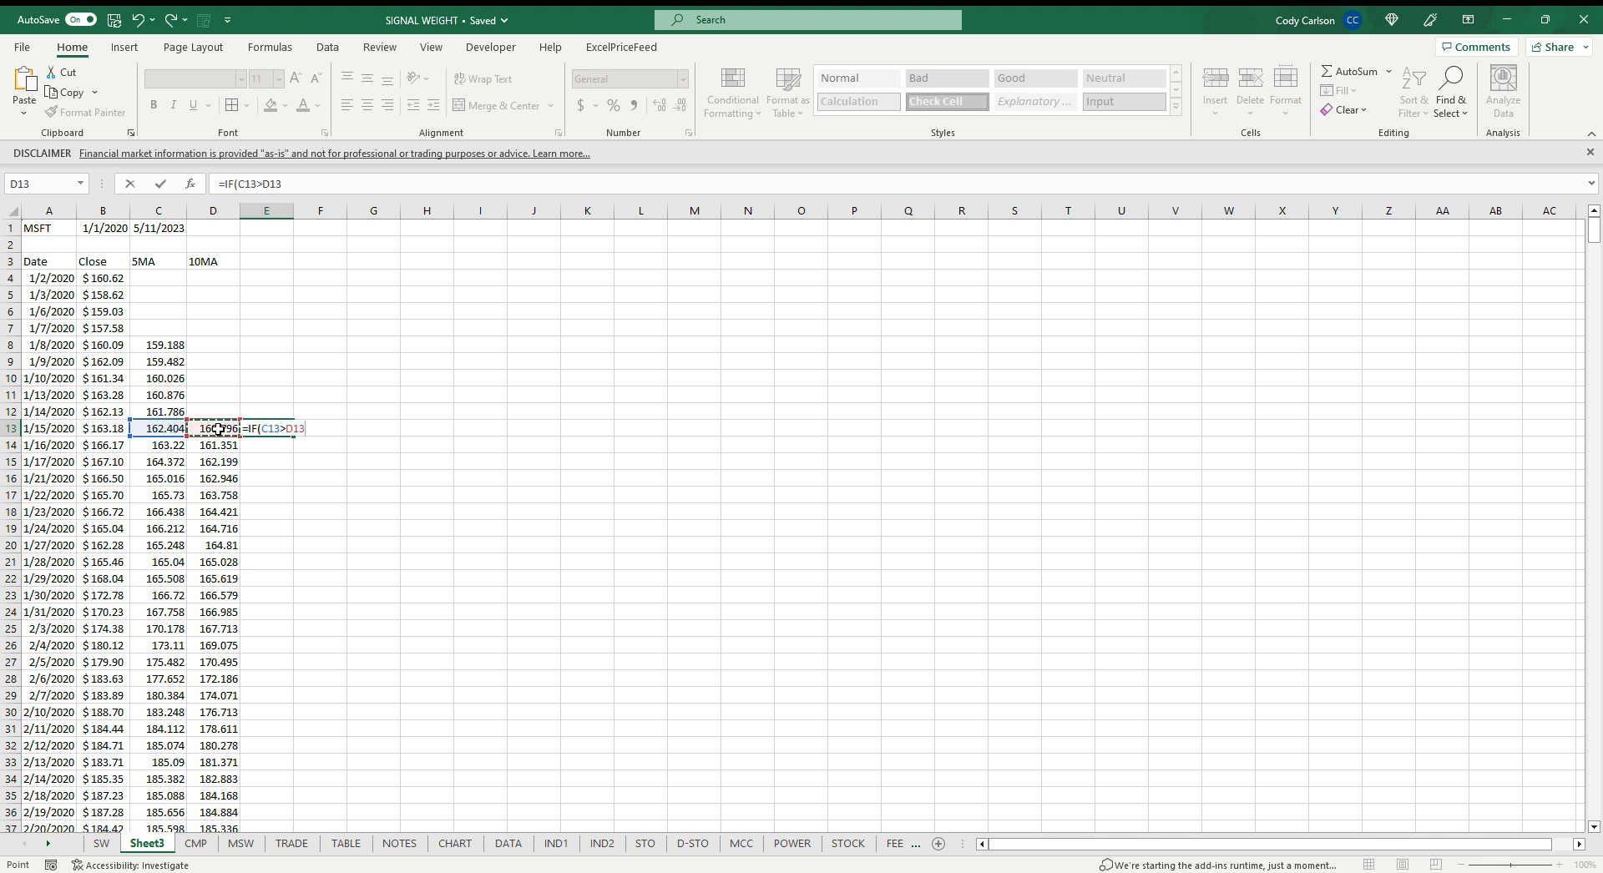
pyautogui.write(',1,-1')
pyautogui.hotkey('ctrl', 'Return')
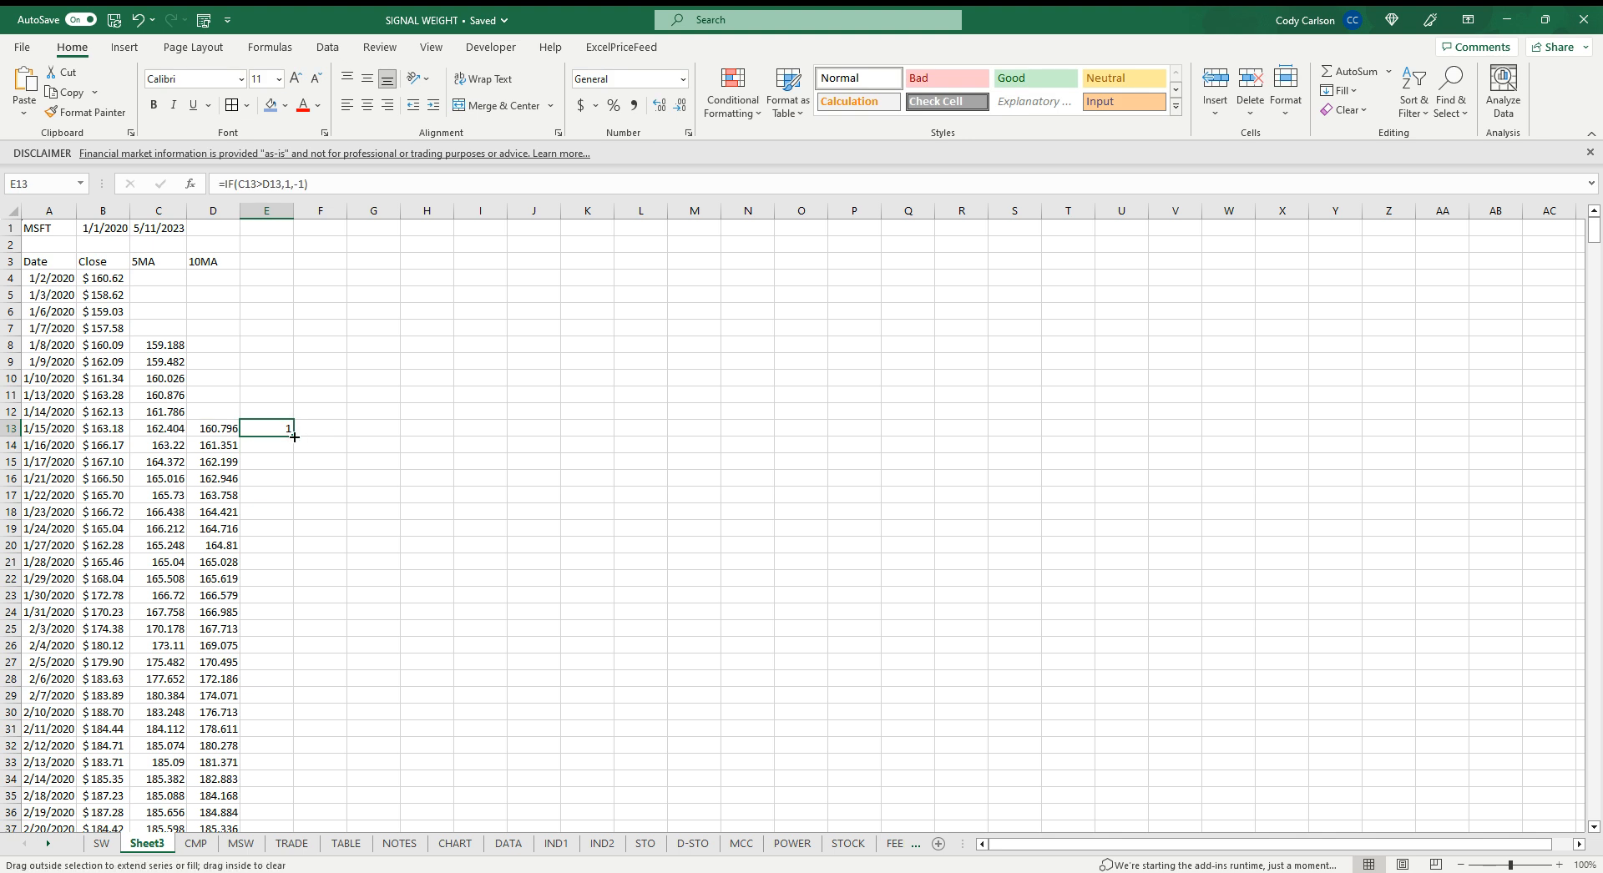
pyautogui.doubleClick(293, 435)
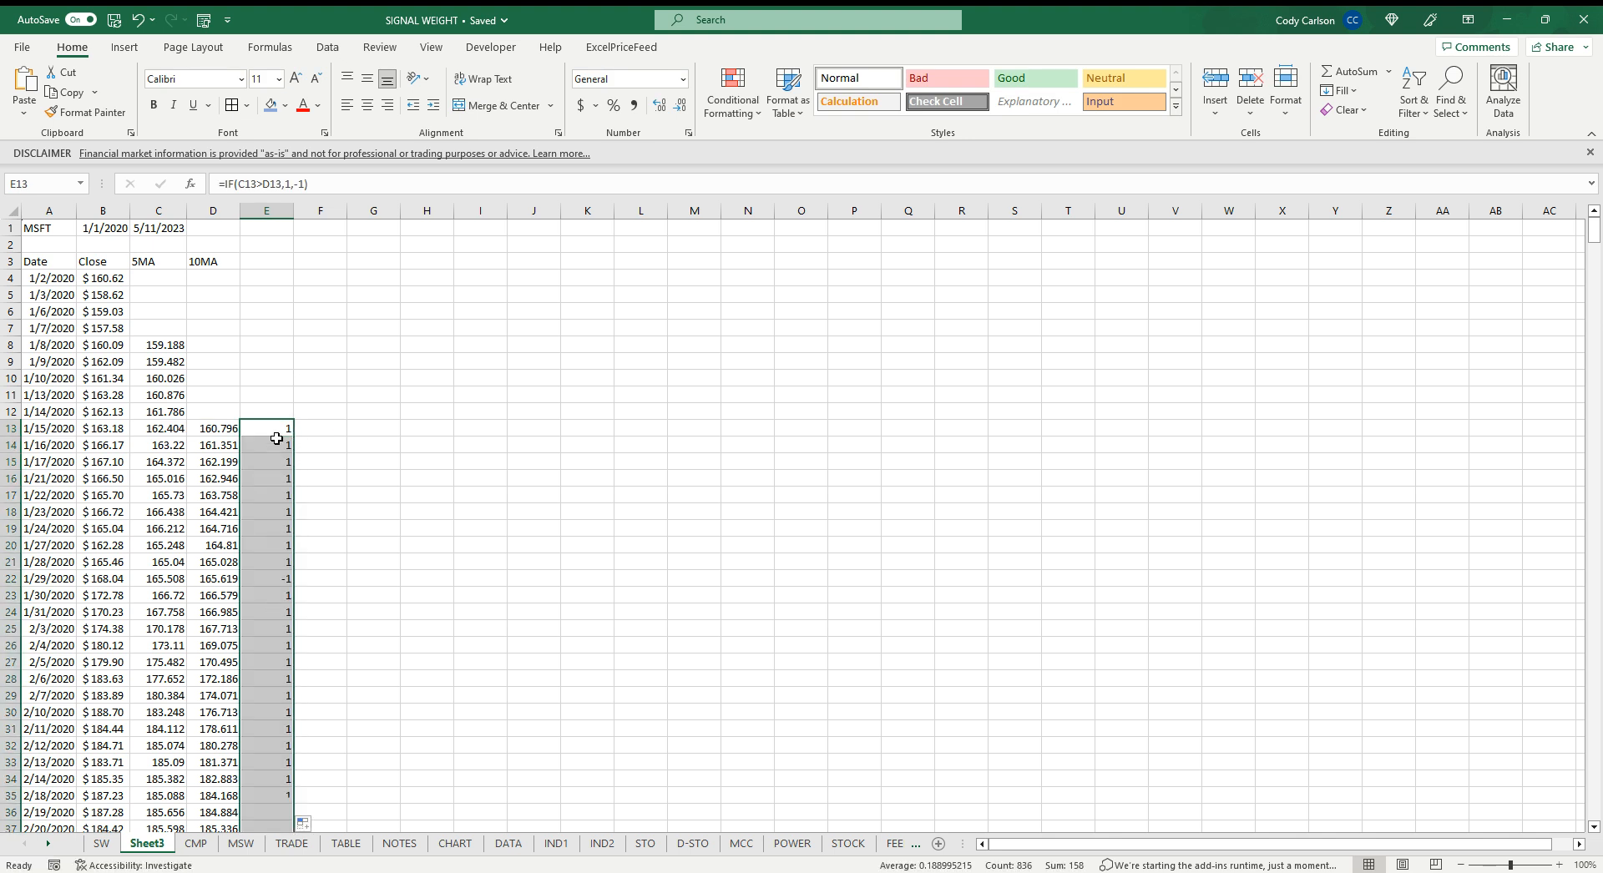
# Apply the green-yellow-red color scale conditional format to the filled signal column
pyautogui.click(741, 108)
pyautogui.moveTo(793, 269)
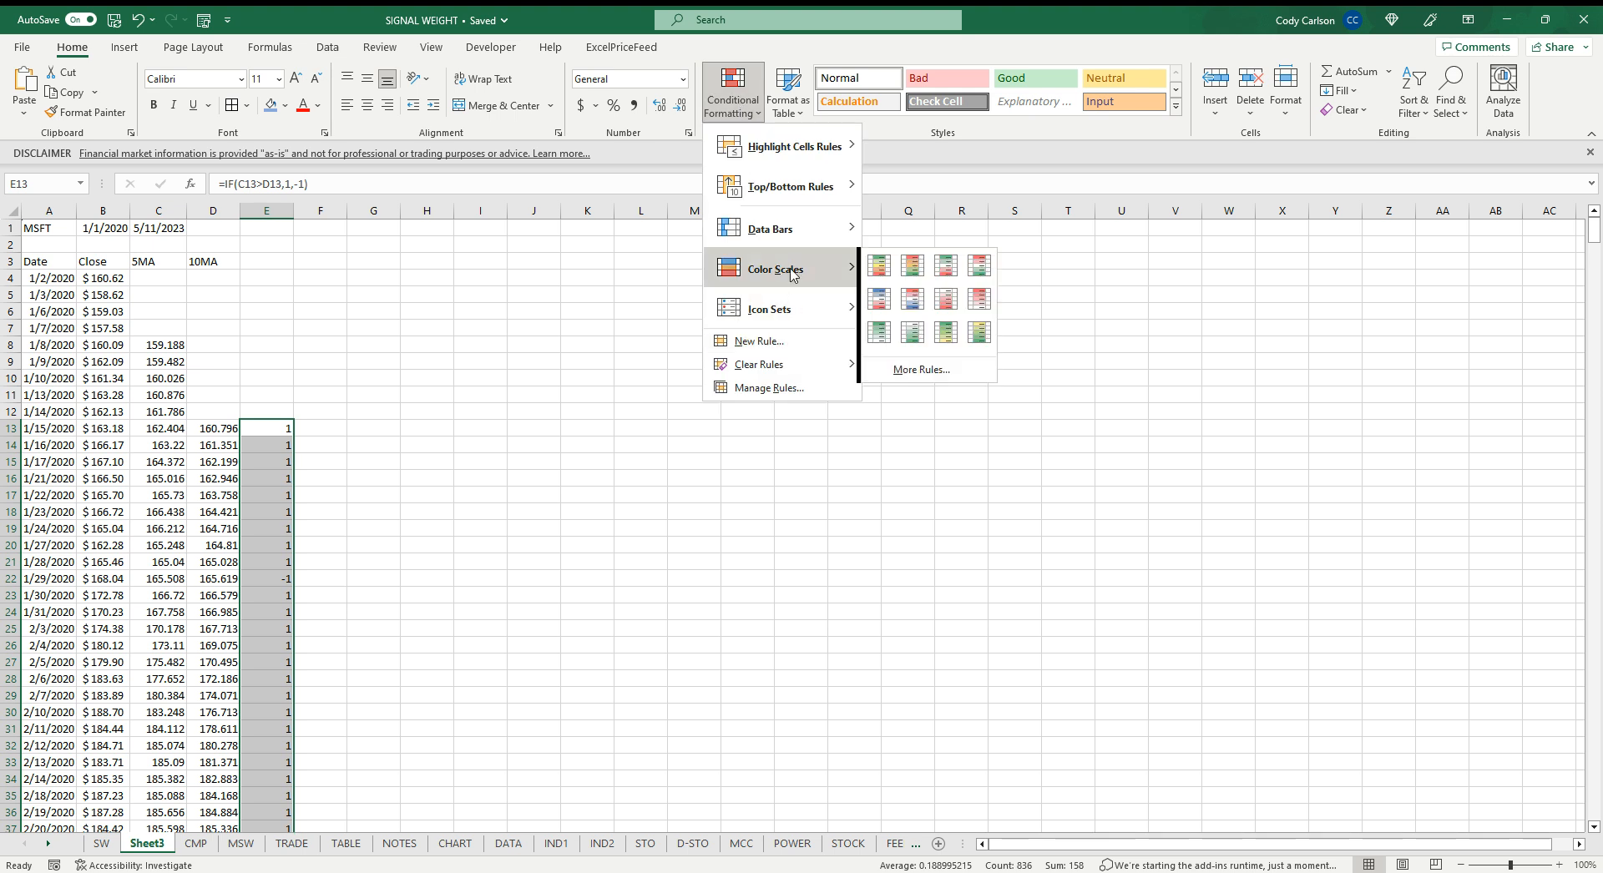
pyautogui.click(878, 266)
pyautogui.click(587, 411)
# Enter =B13-B12 in F13 for the daily price change and fill it down the column
pyautogui.scroll(-2, 318, 447)
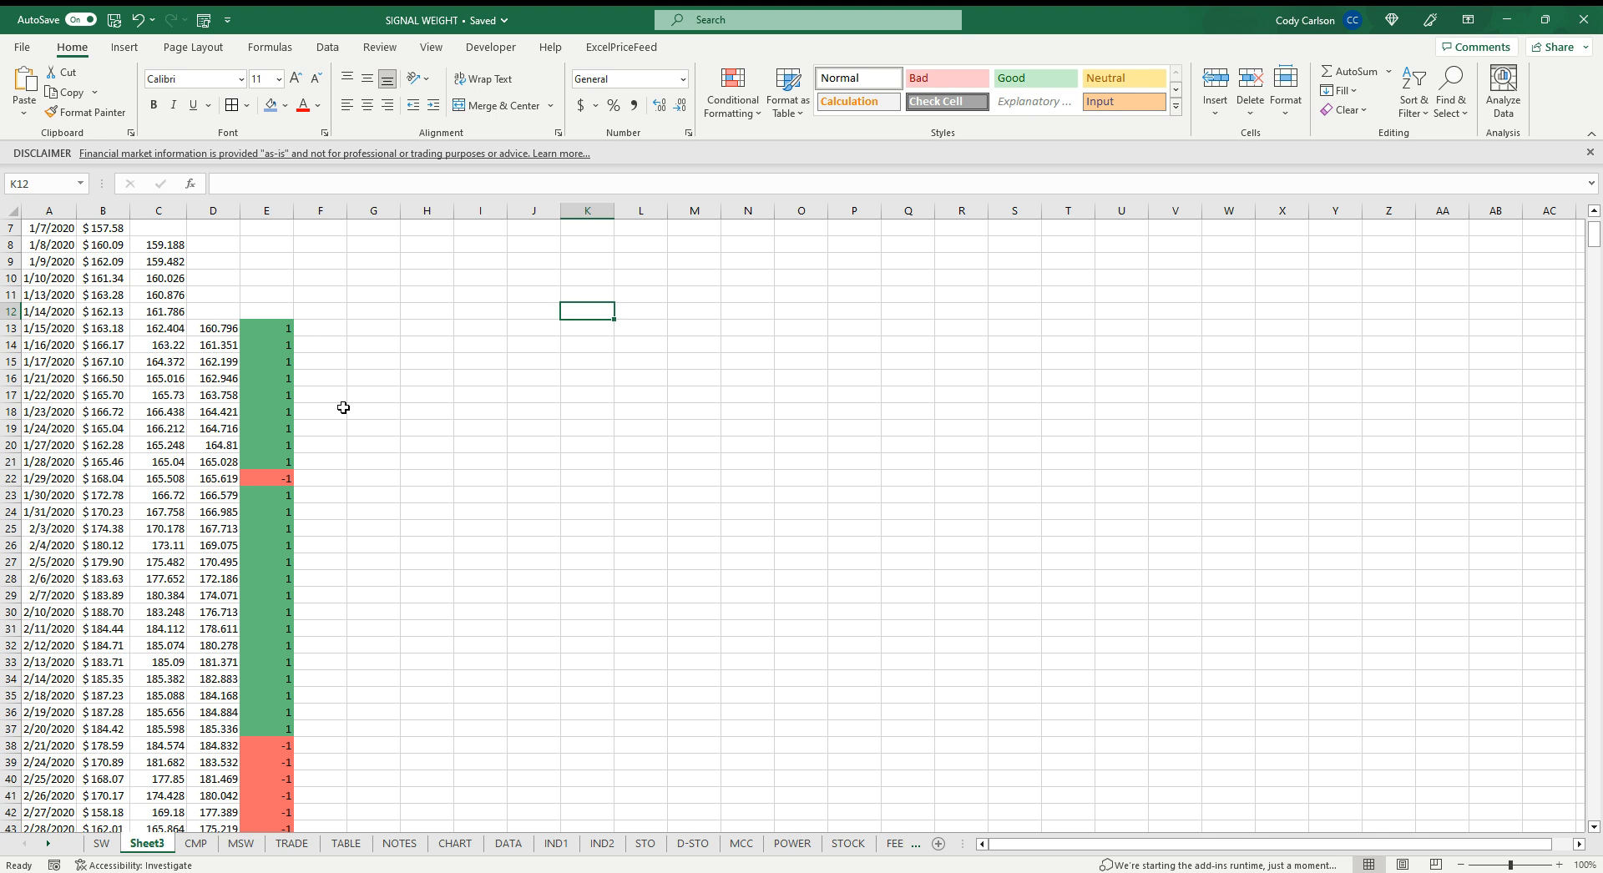
pyautogui.scroll(-4, 343, 408)
pyautogui.click(164, 546)
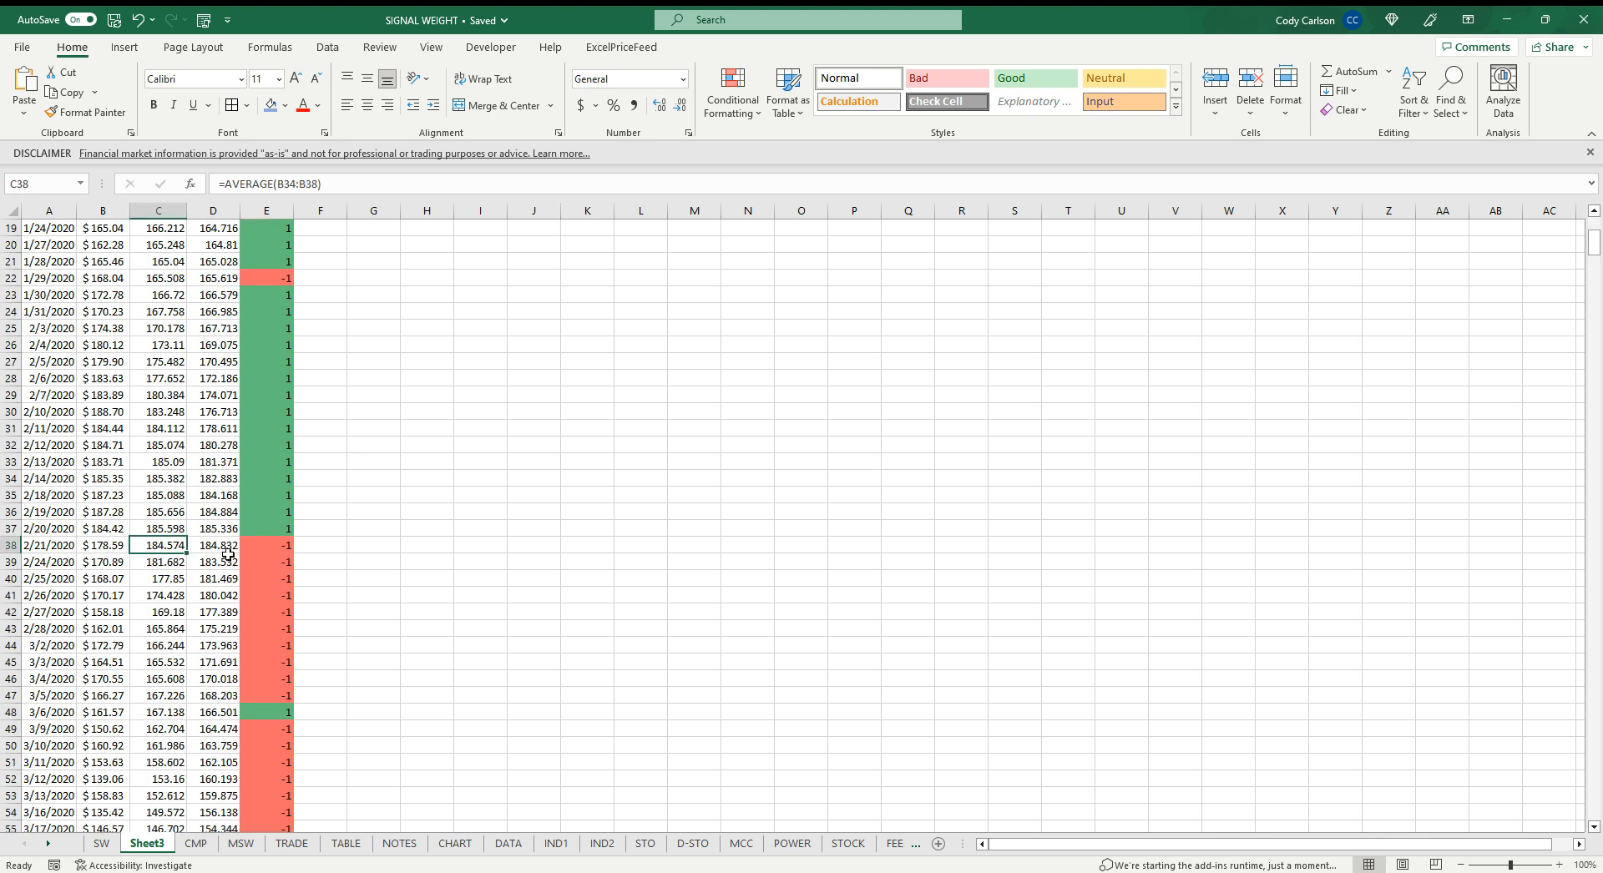
pyautogui.scroll(6, 413, 587)
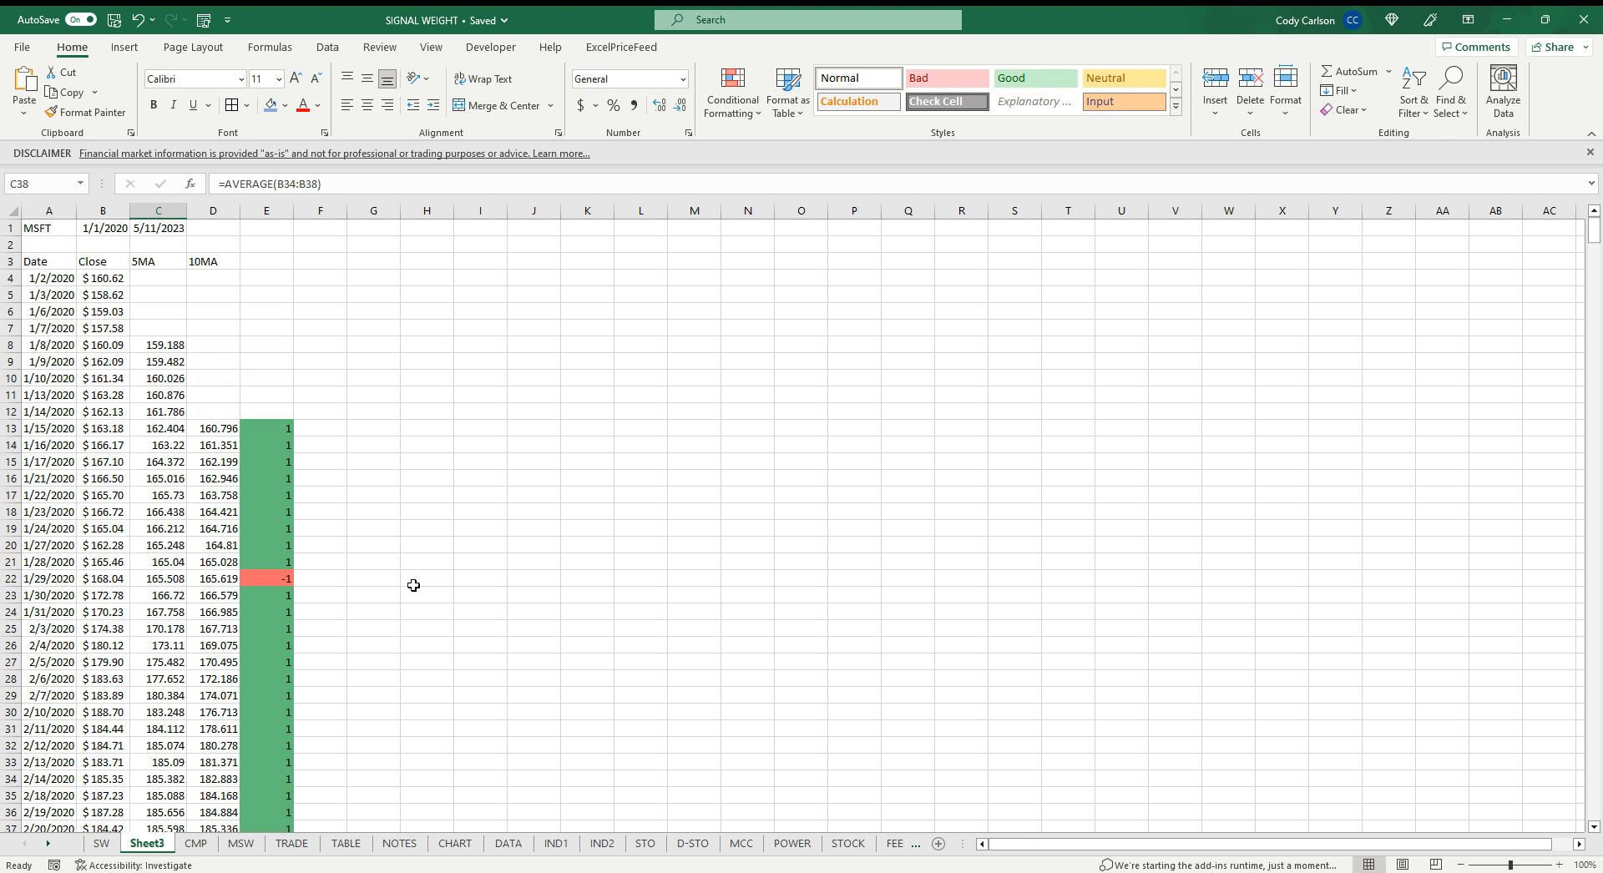
pyautogui.click(337, 428)
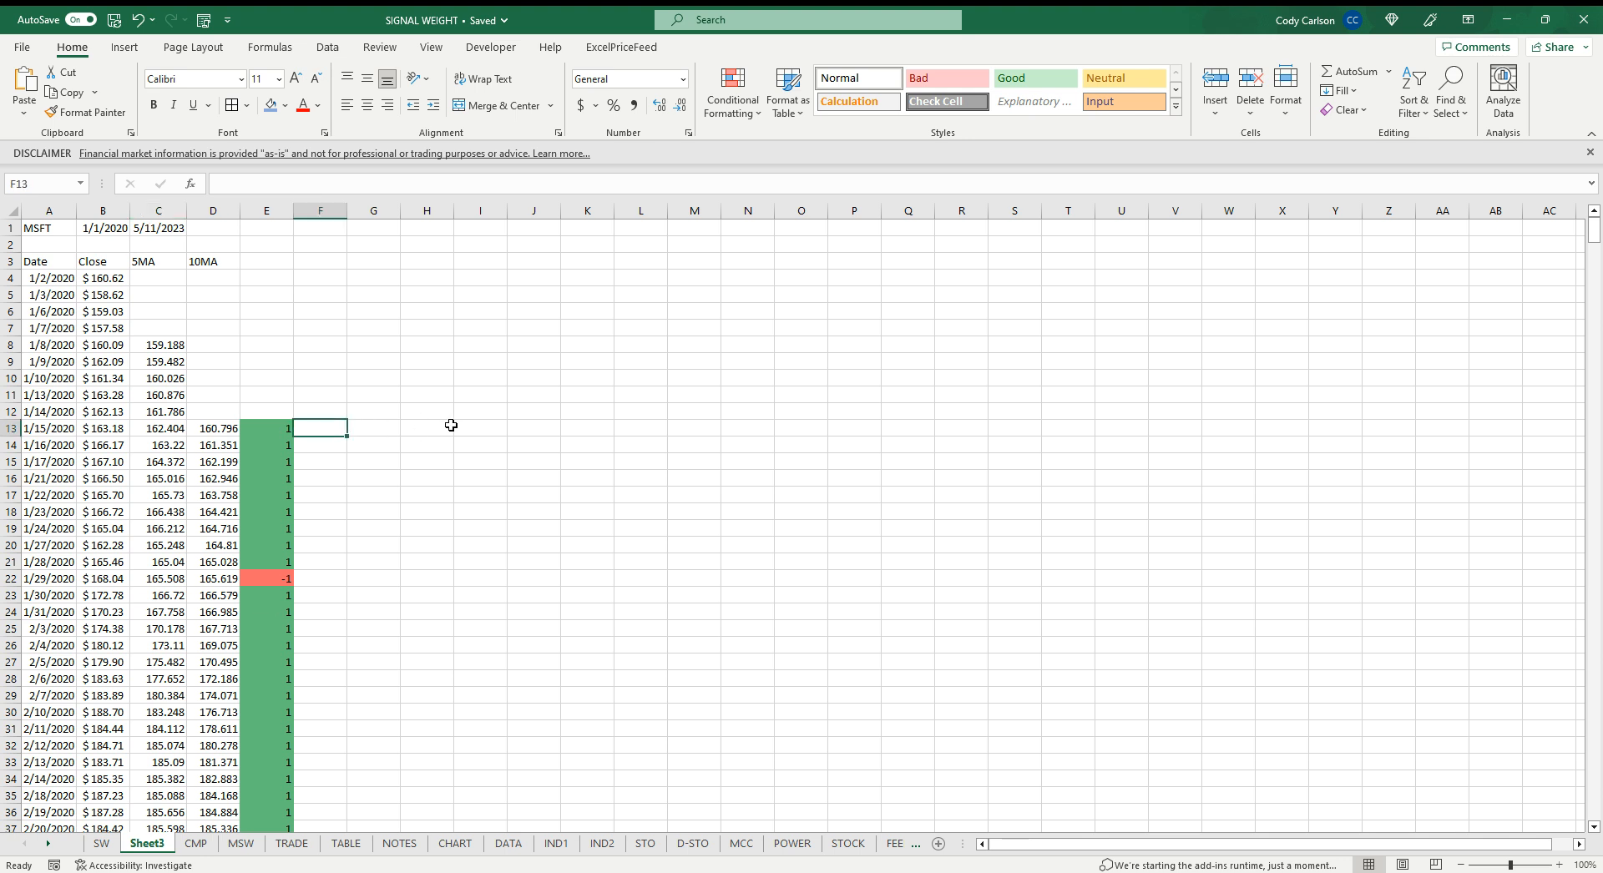
pyautogui.write('=')
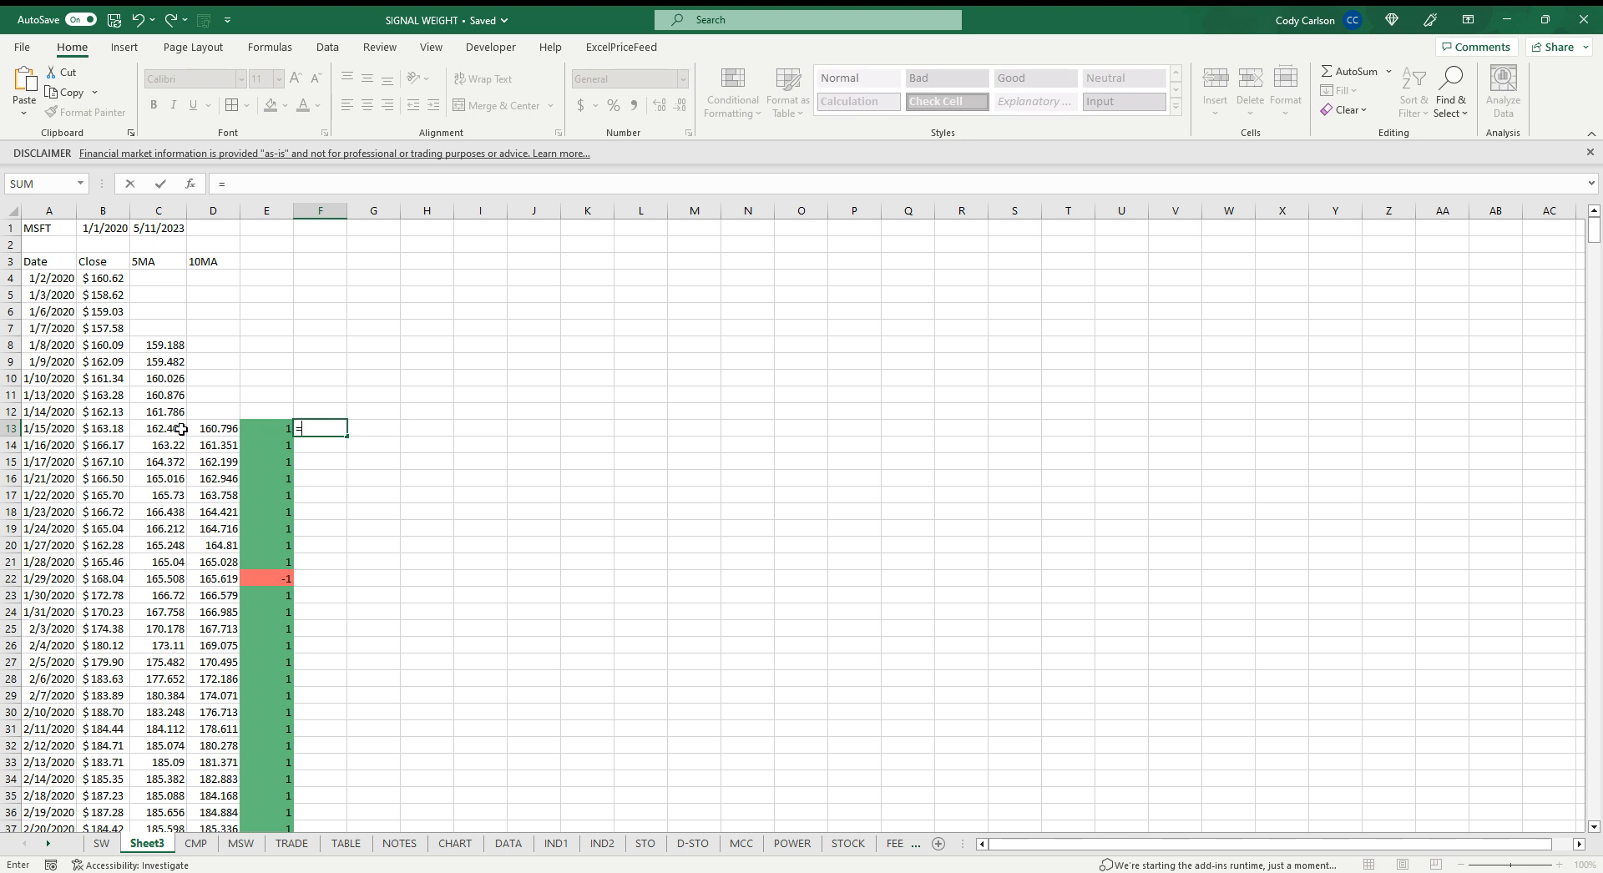
pyautogui.click(121, 428)
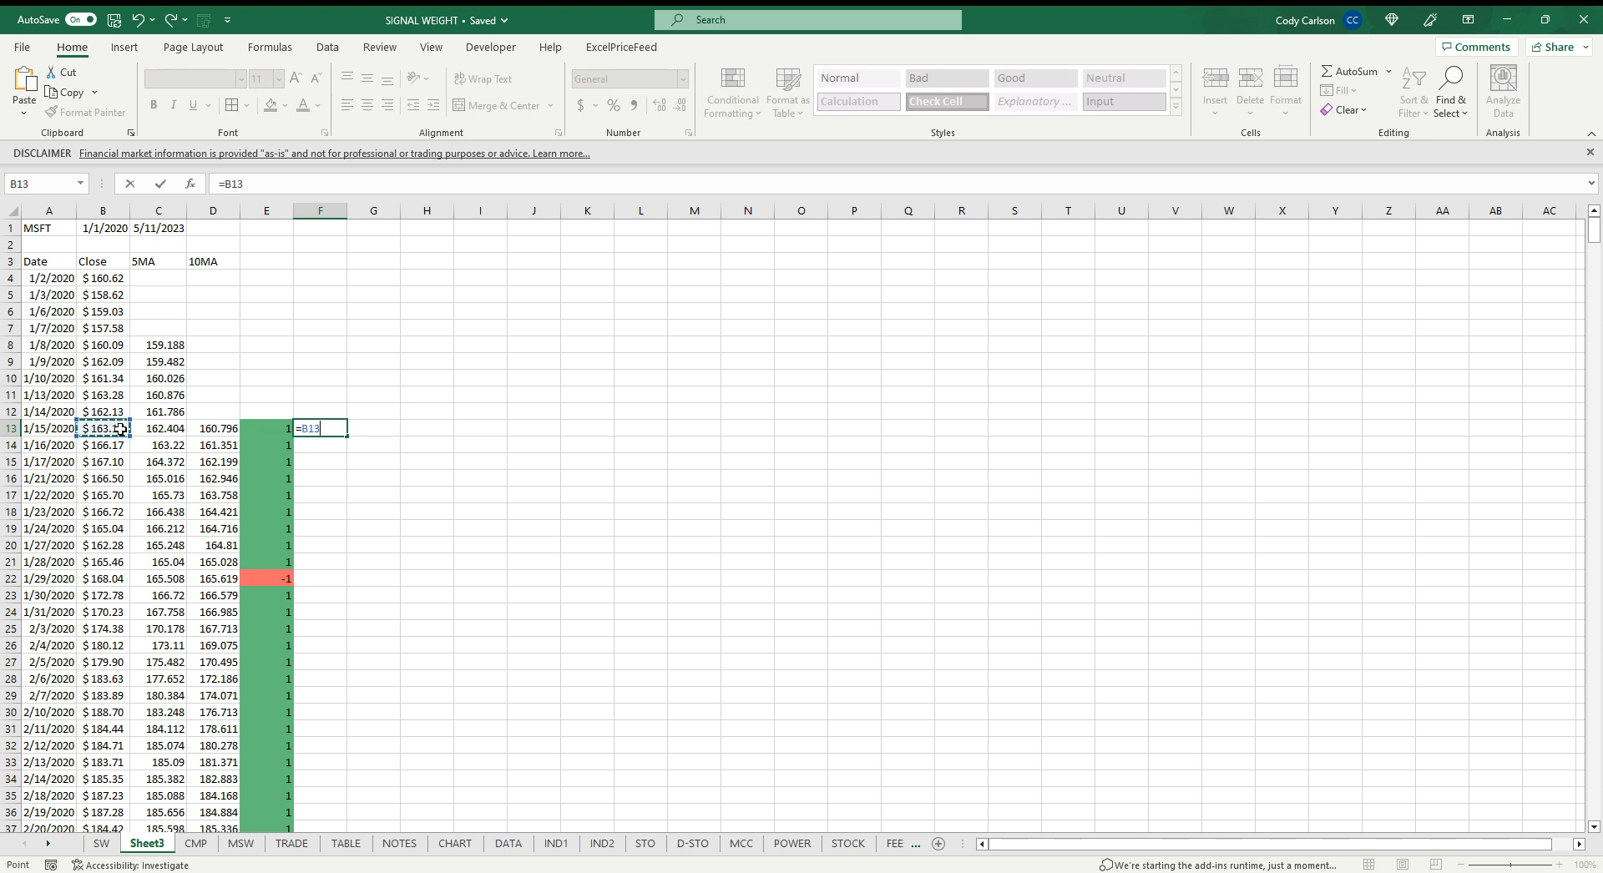
pyautogui.write('-')
pyautogui.click(99, 411)
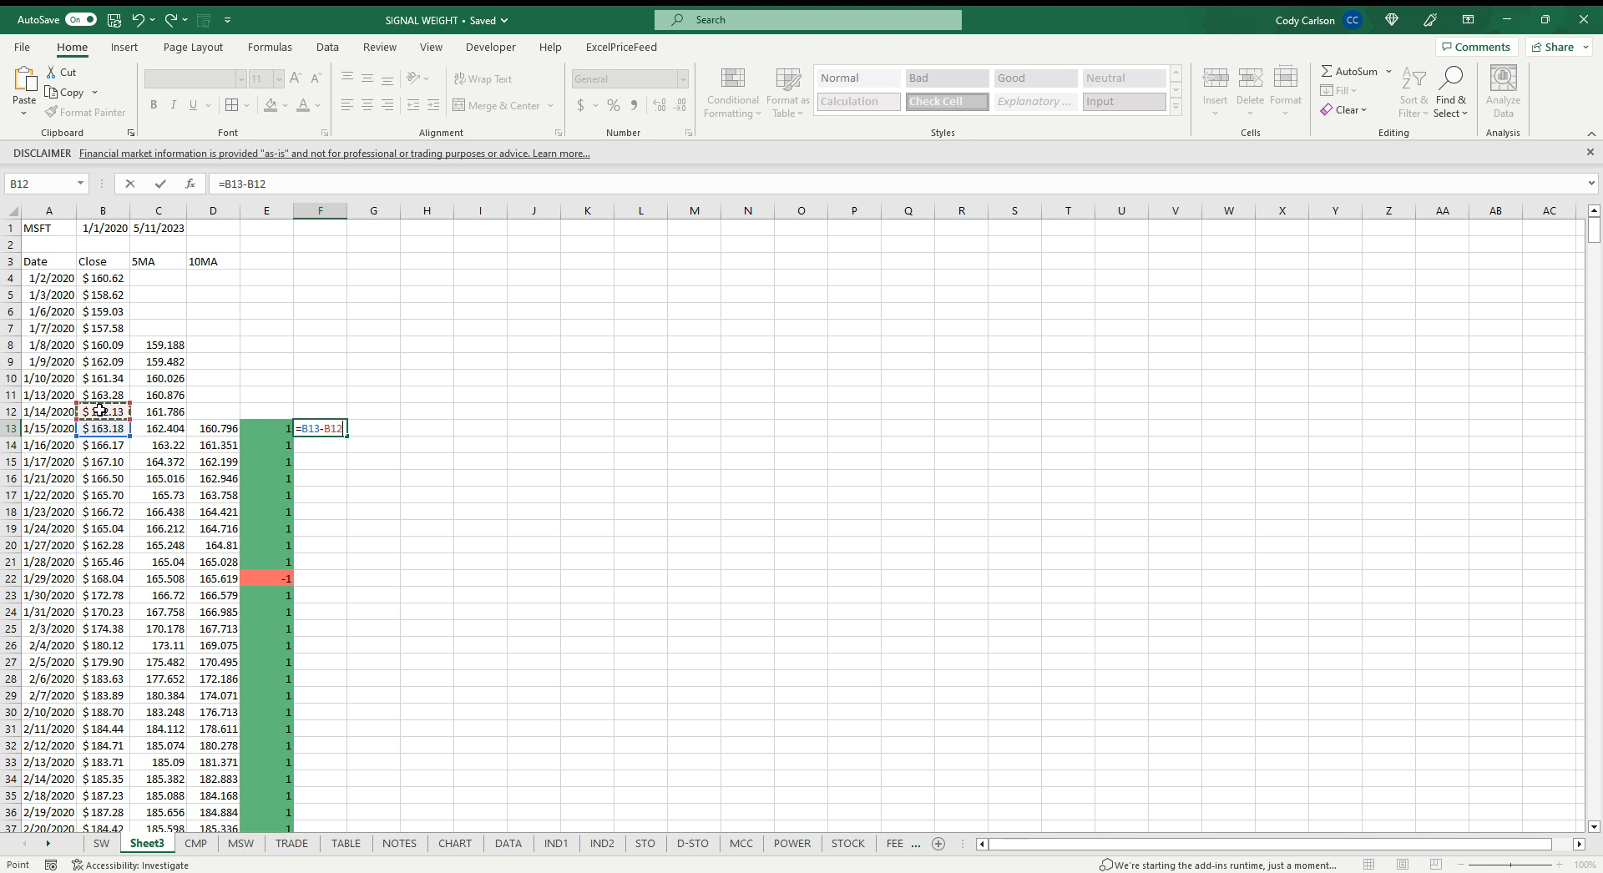
pyautogui.press('Return')
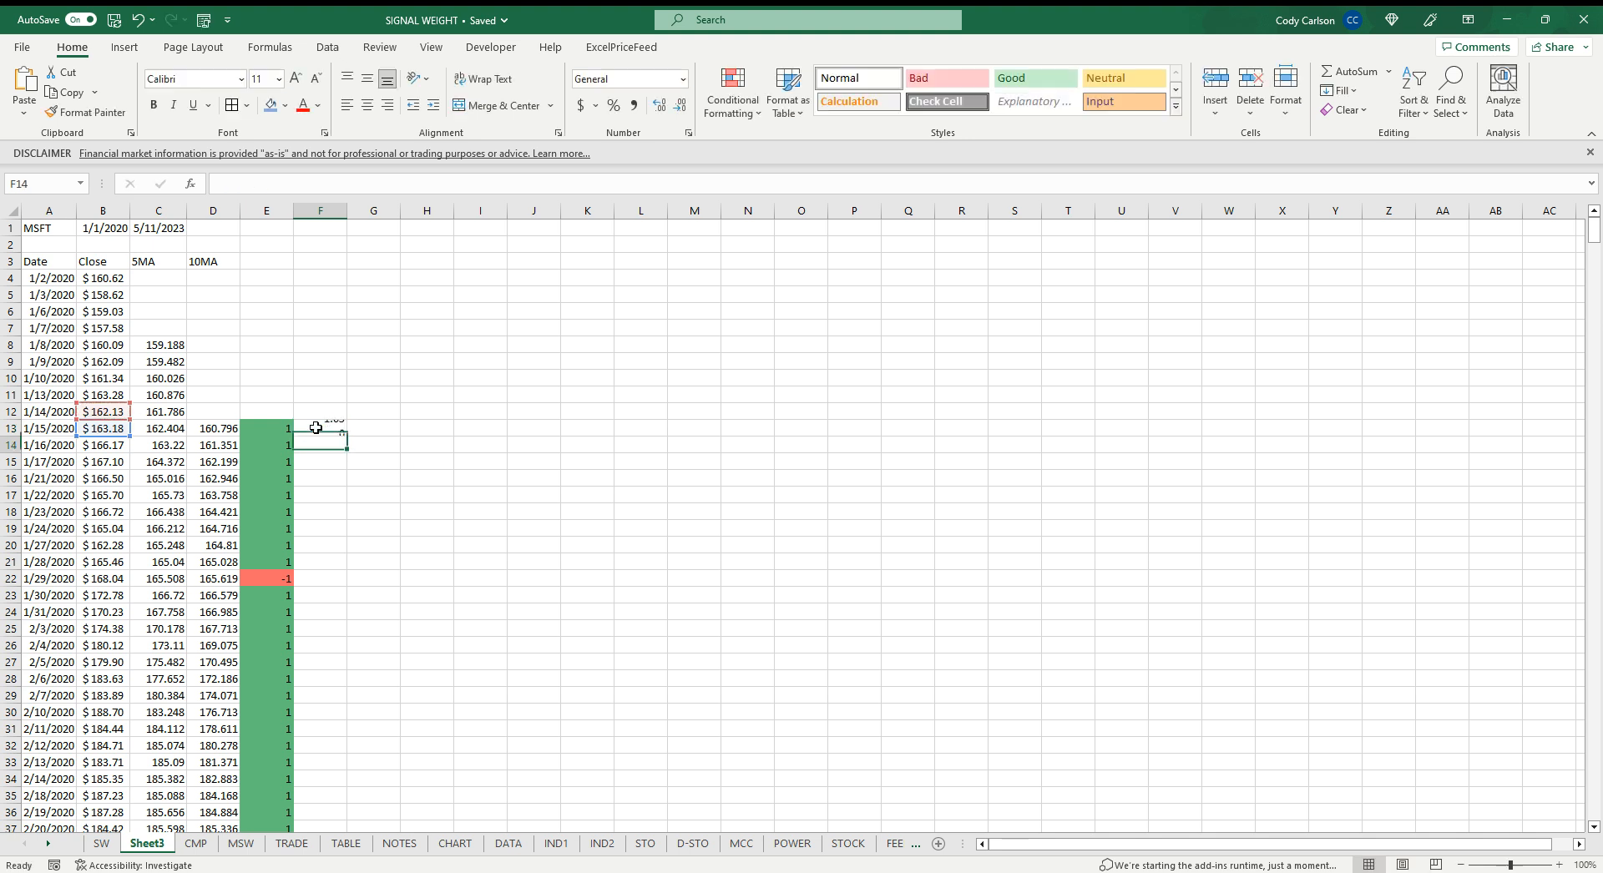
pyautogui.click(318, 428)
pyautogui.doubleClick(348, 435)
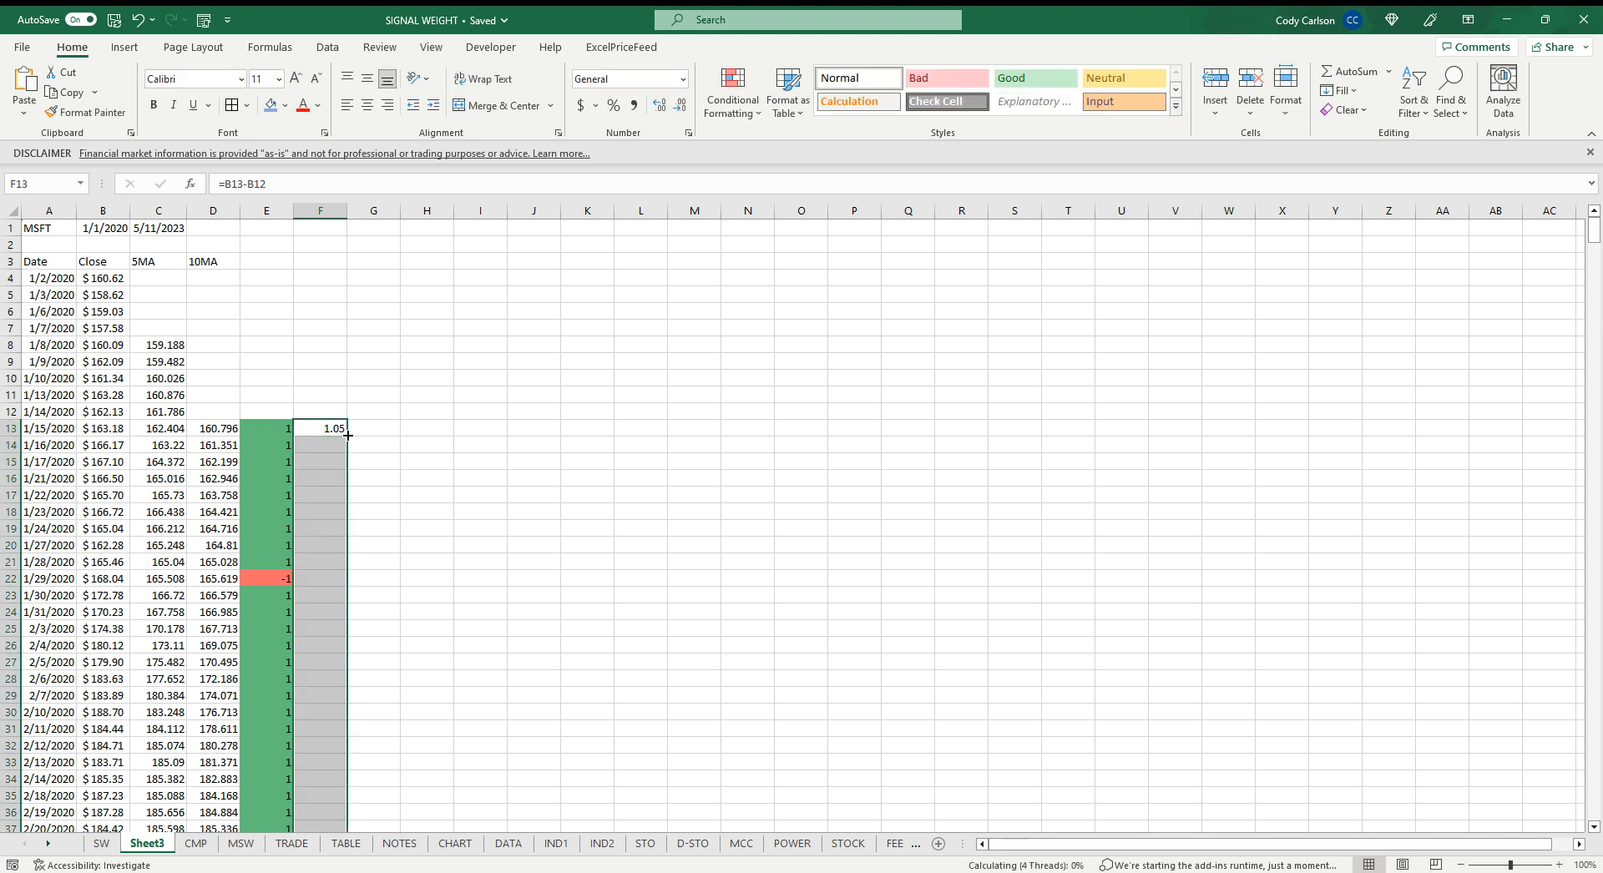
# Apply the Neutral cell style to column F and label F1 with the header CHANGE
pyautogui.click(334, 211)
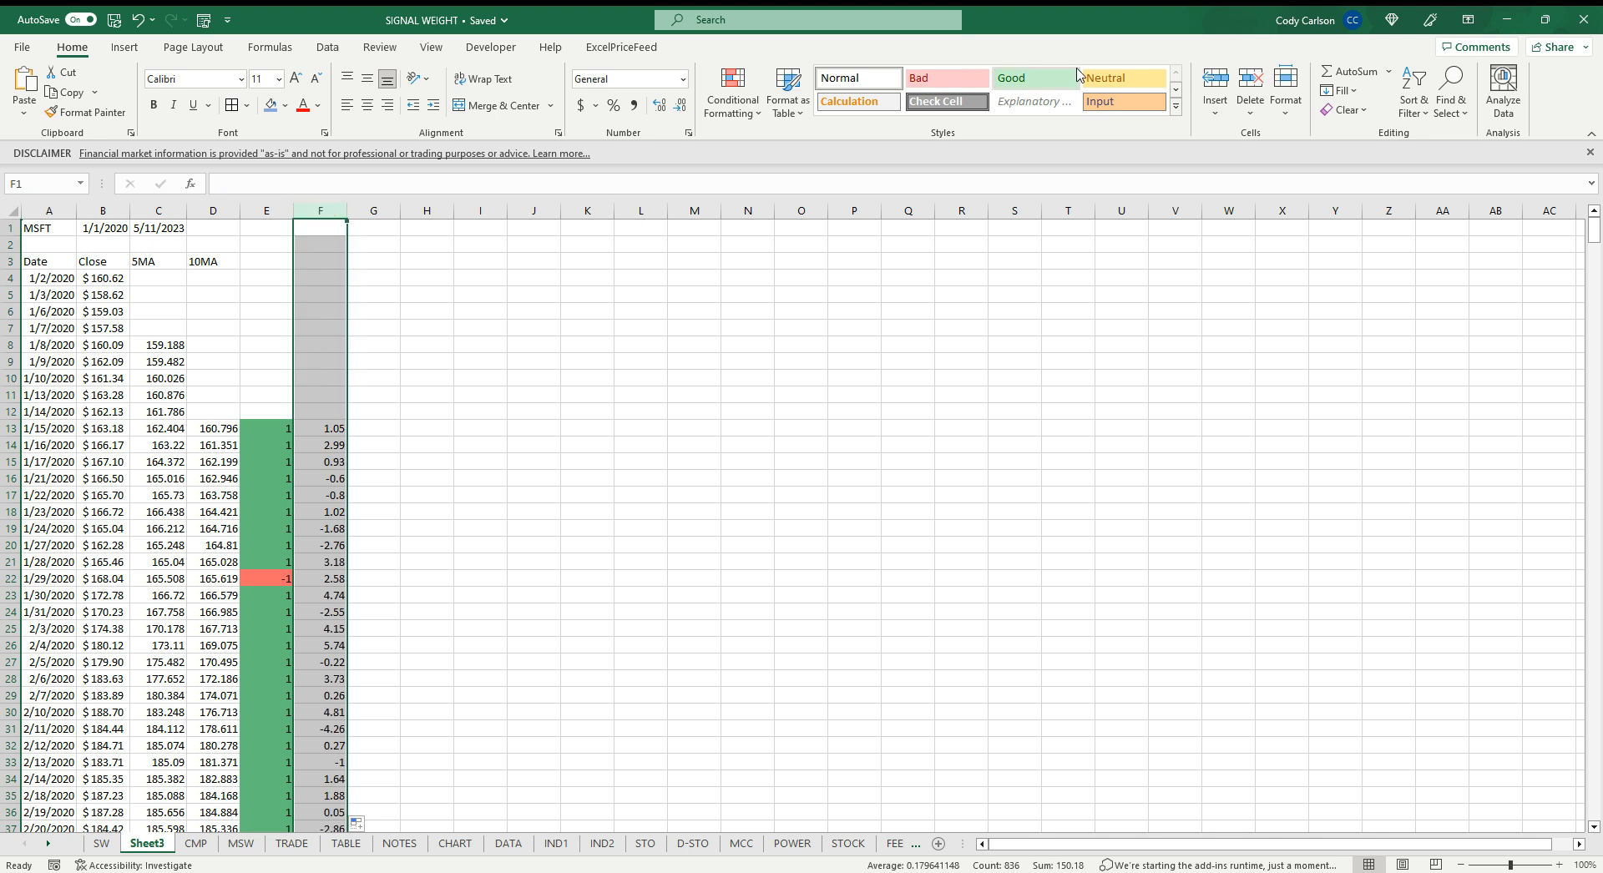
pyautogui.click(1102, 77)
pyautogui.click(317, 229)
pyautogui.write('C')
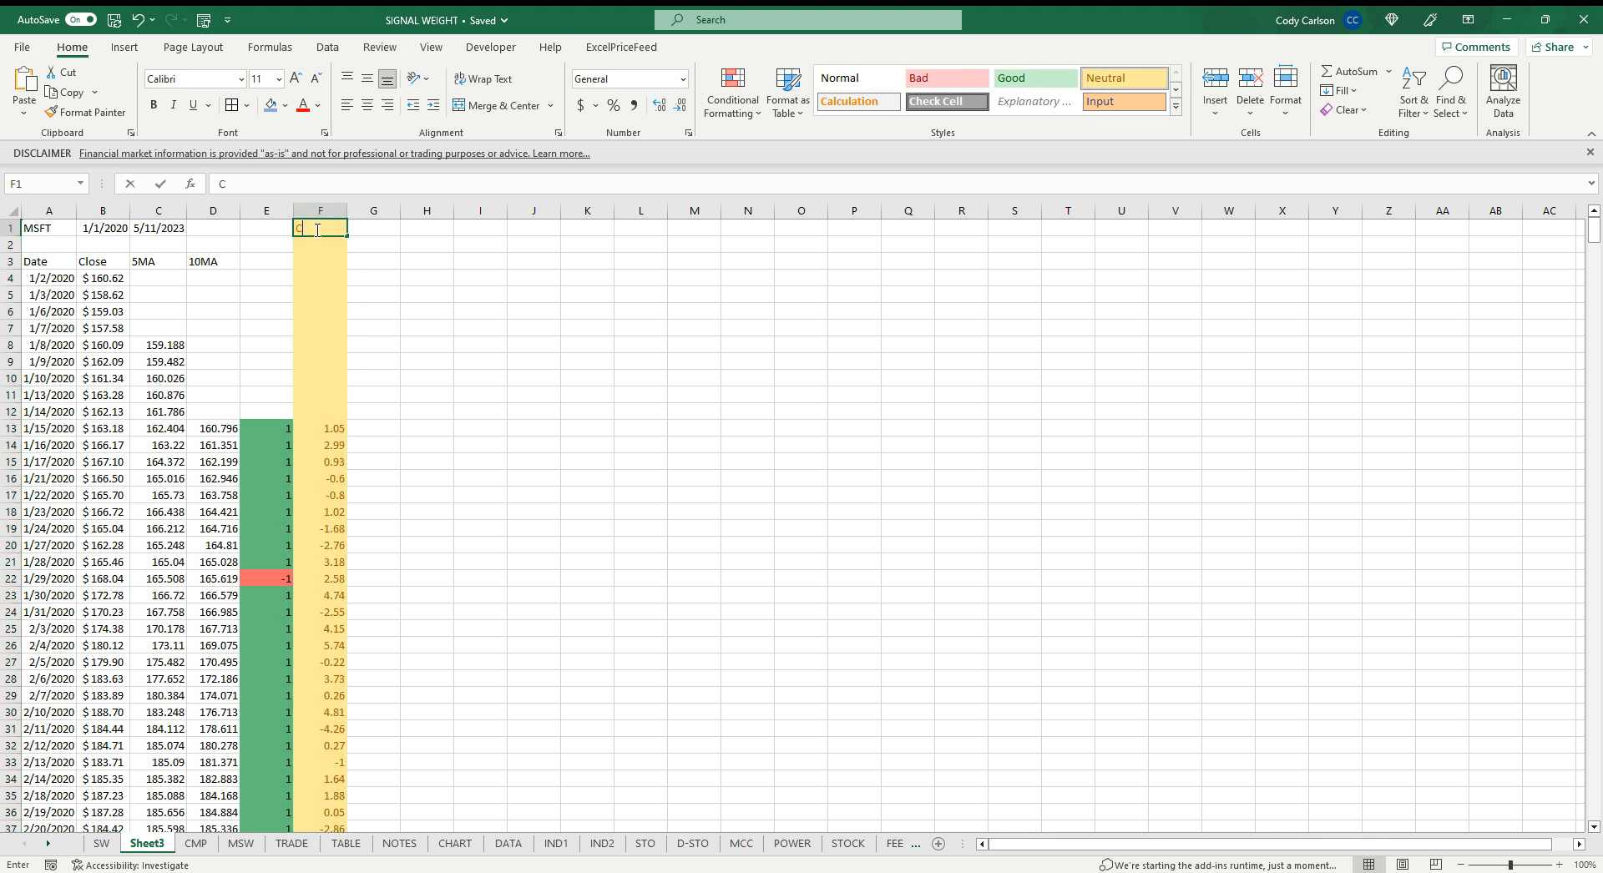
pyautogui.write('HAMN')
pyautogui.press('BackSpace')
pyautogui.press('BackSpace')
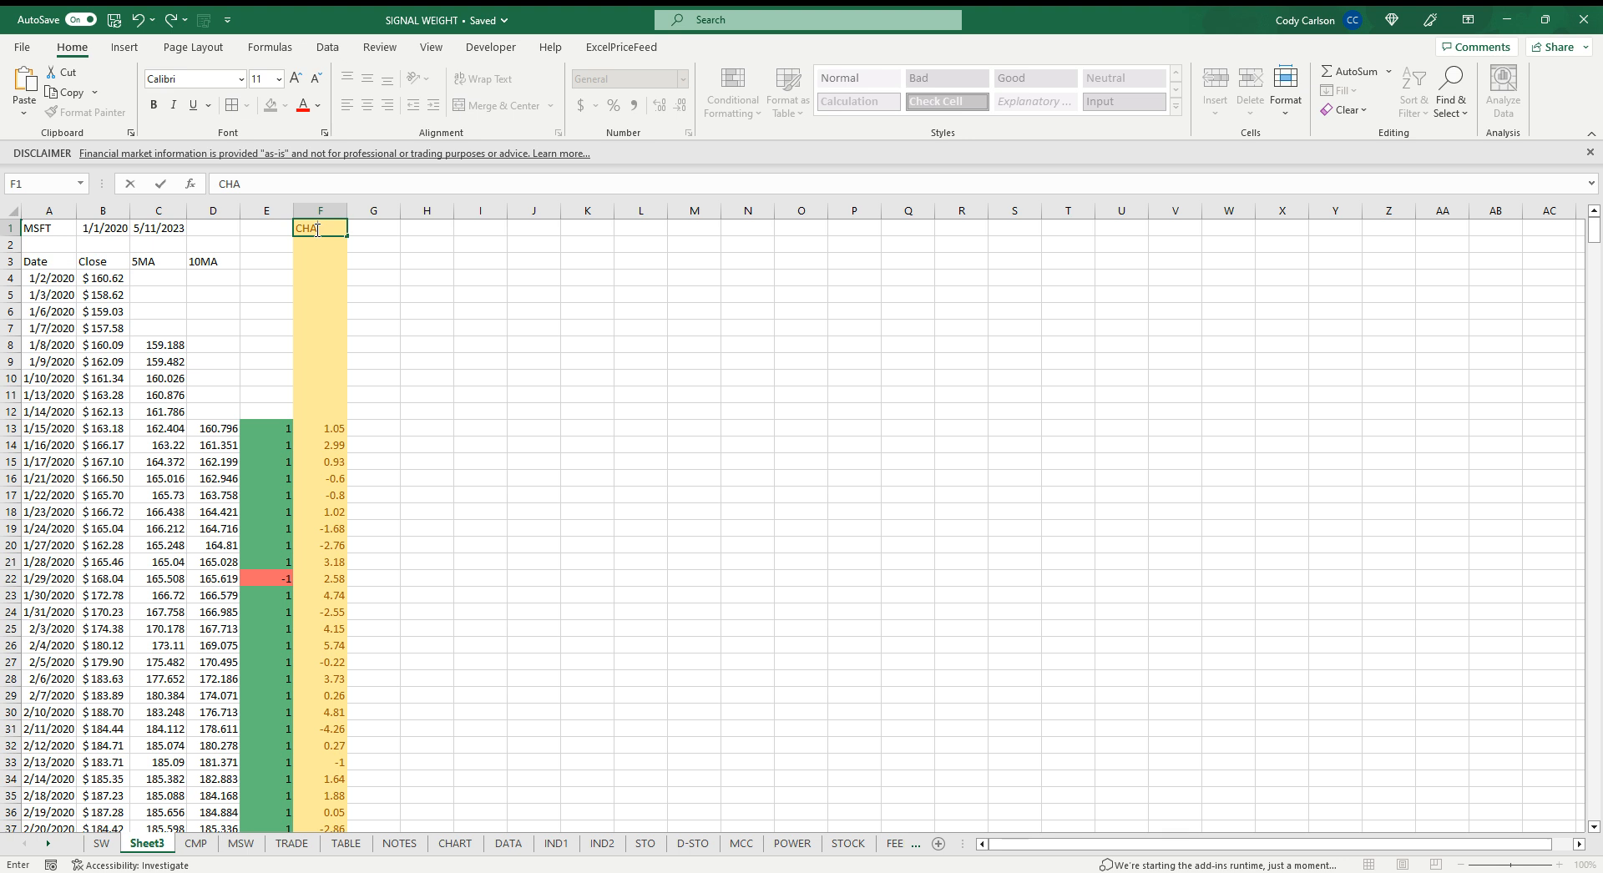
pyautogui.write('NGE')
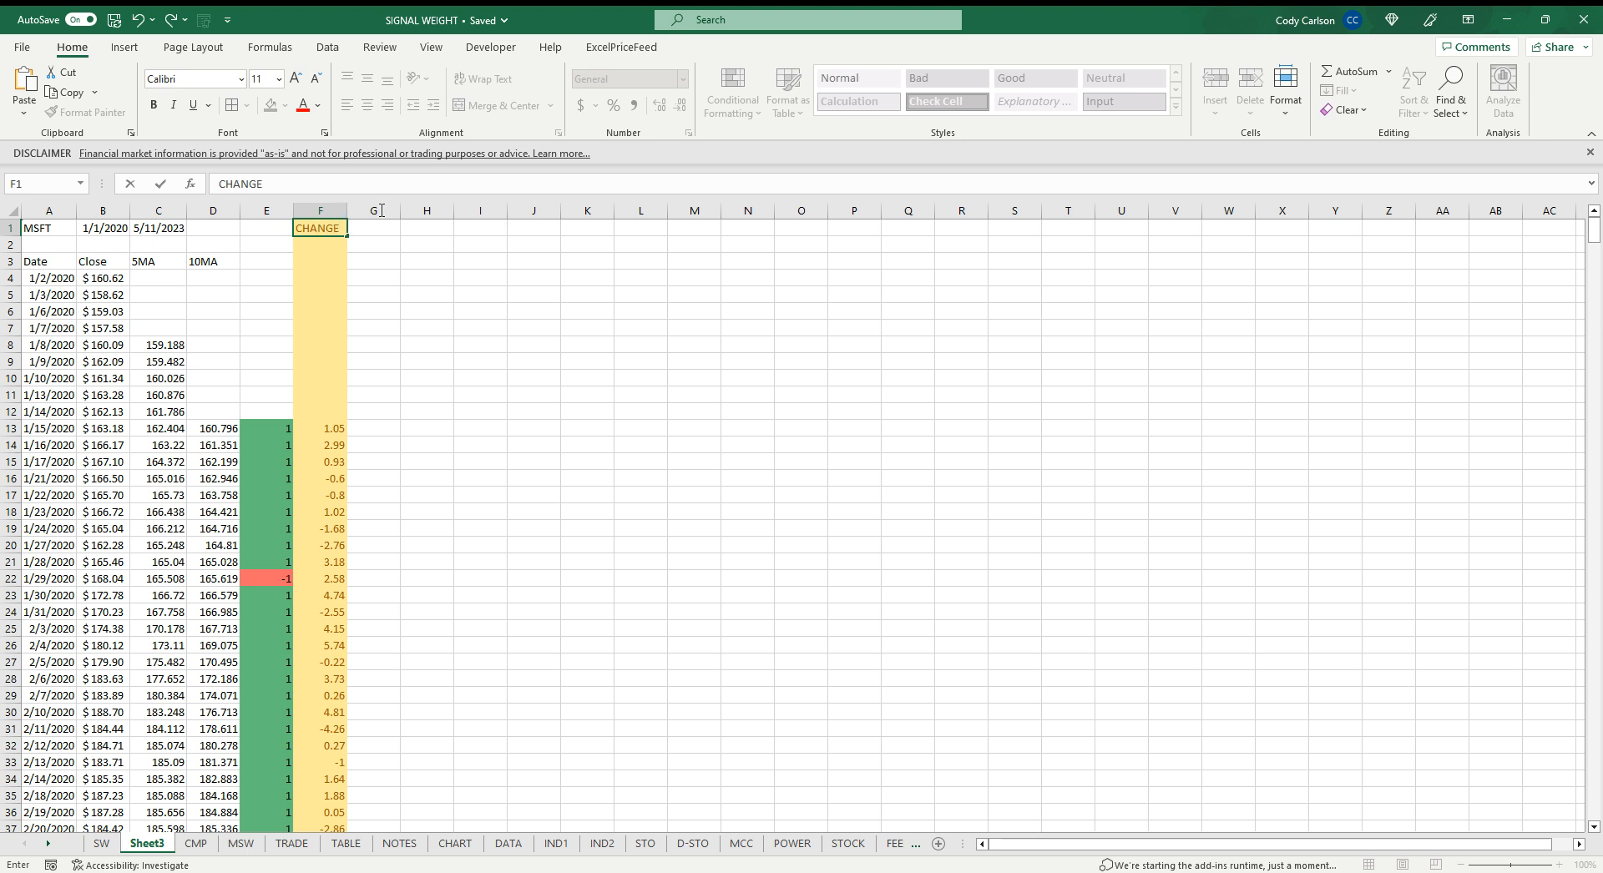
# Apply the Good cell style to column G and the Bad cell style to column H
pyautogui.click(379, 210)
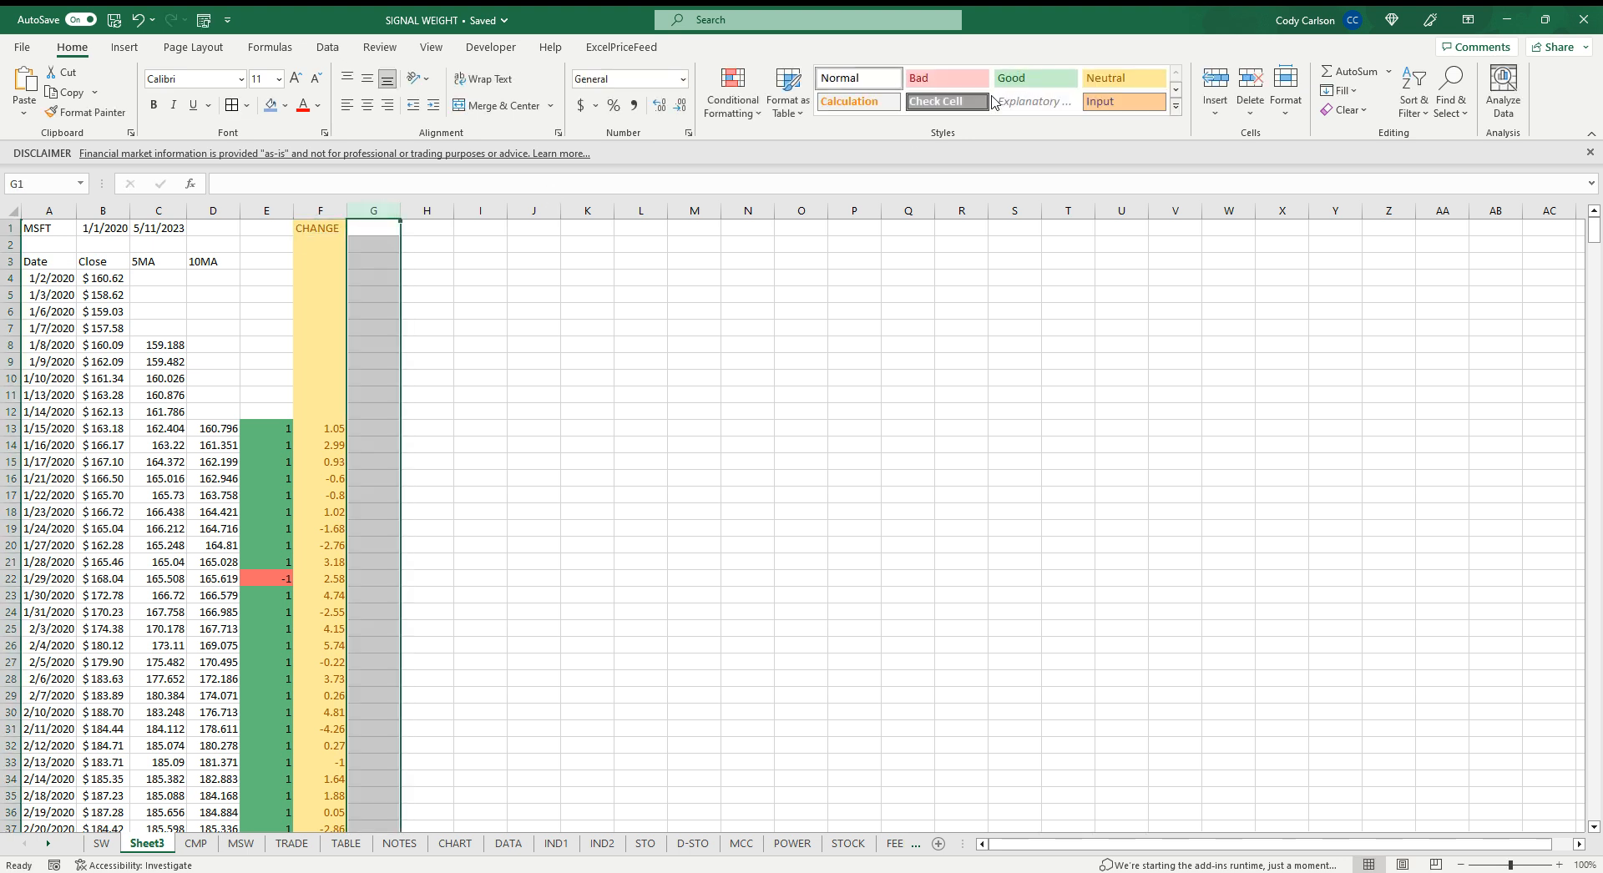
pyautogui.click(1048, 83)
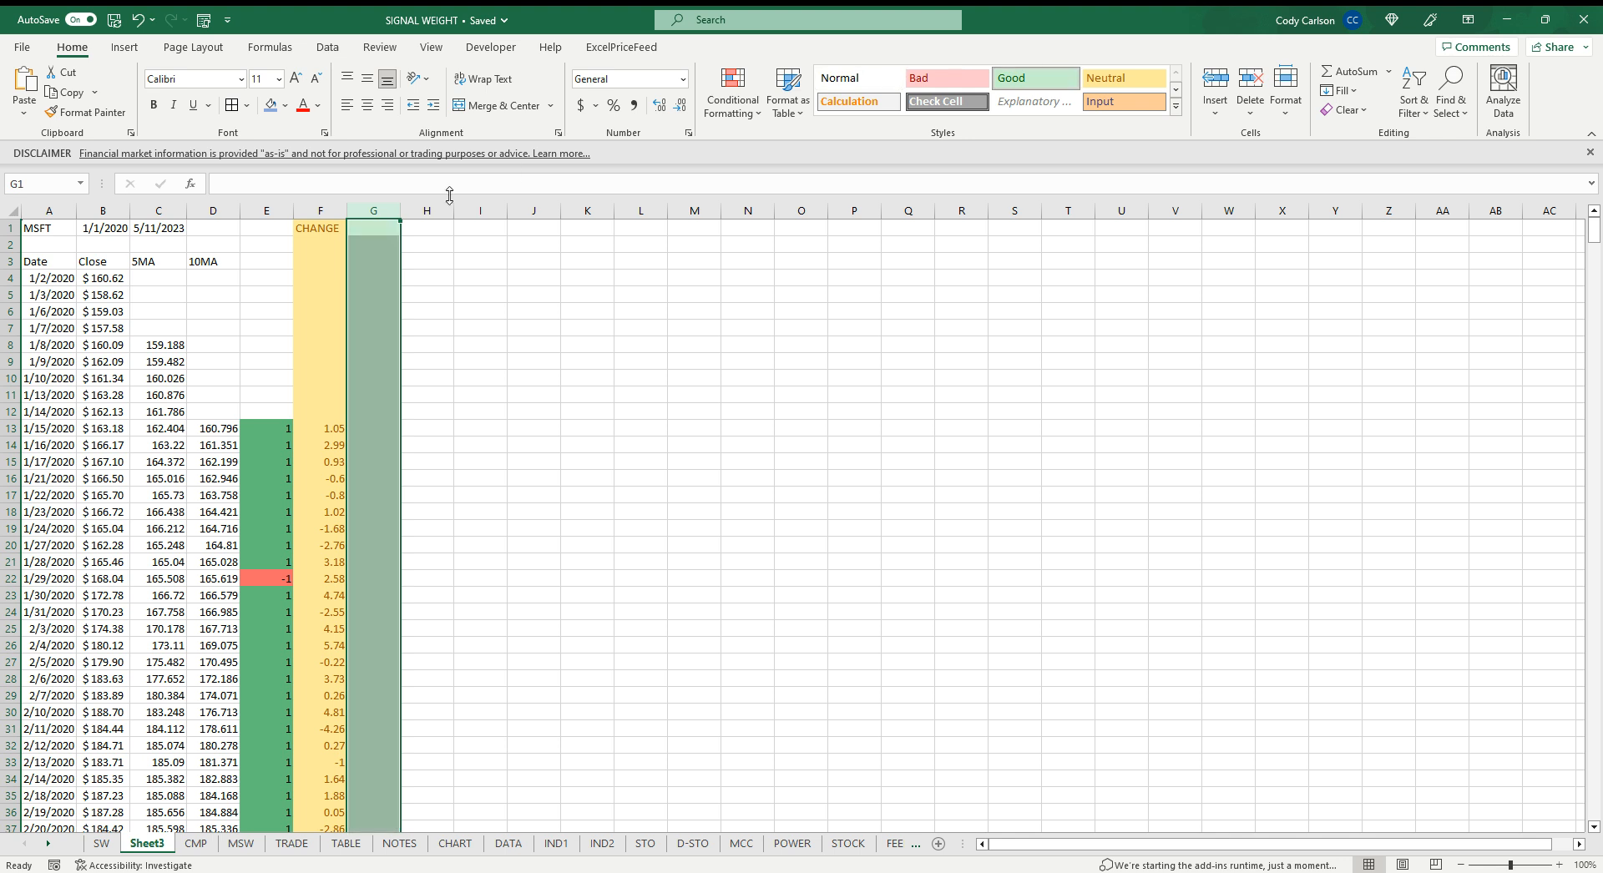
pyautogui.click(429, 211)
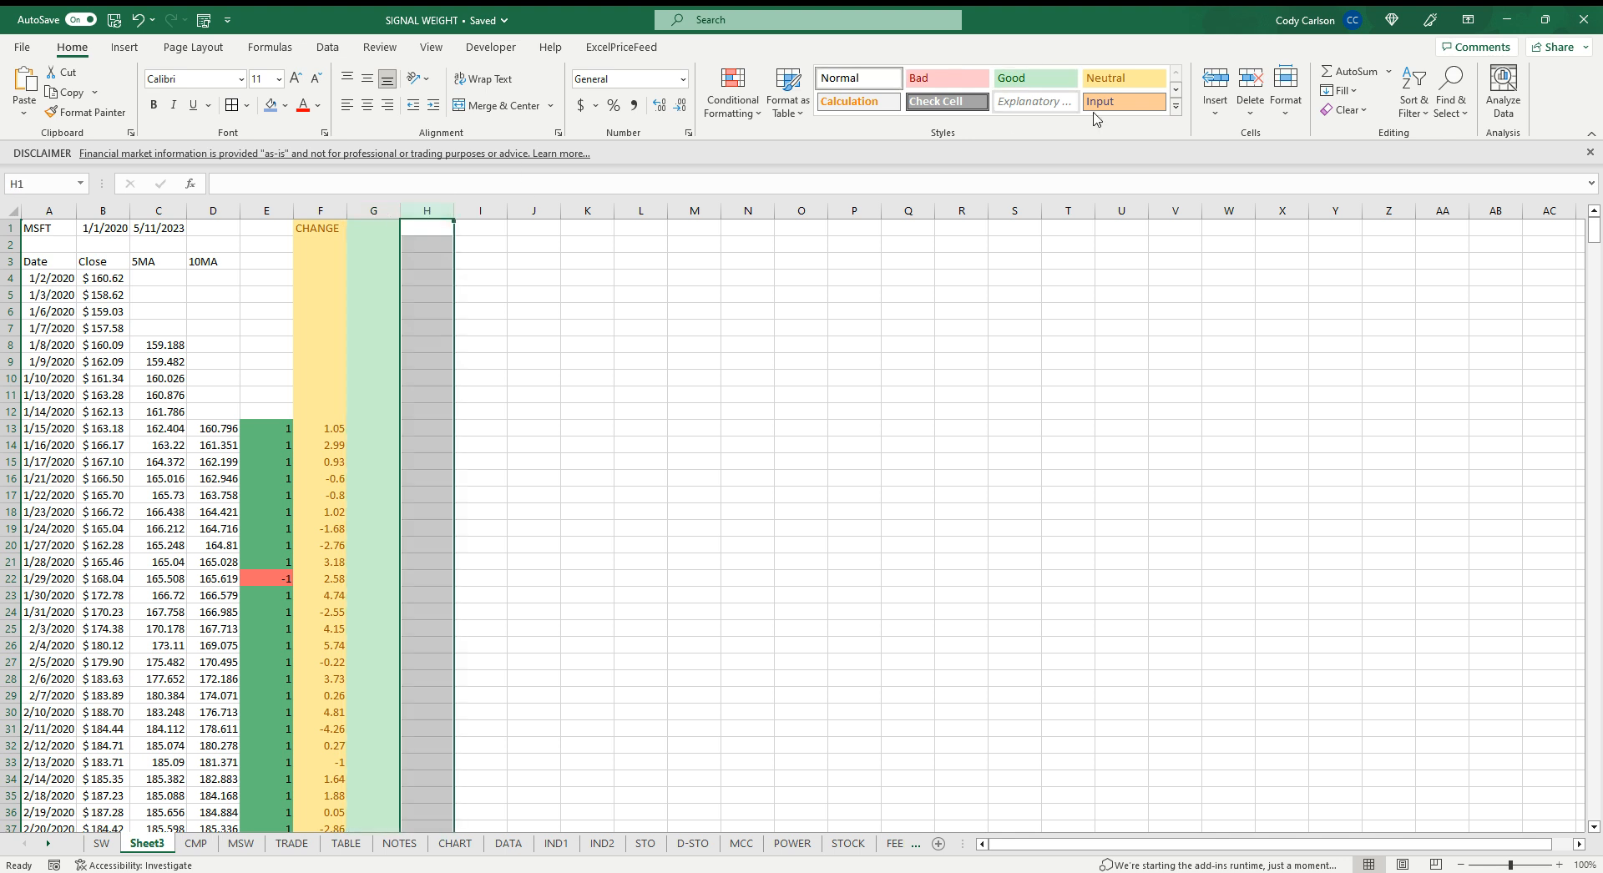
pyautogui.click(947, 78)
# Enter =IF(E13=1,F14,0) in G13 to capture next-day change on buy signals and fill it down
pyautogui.click(373, 428)
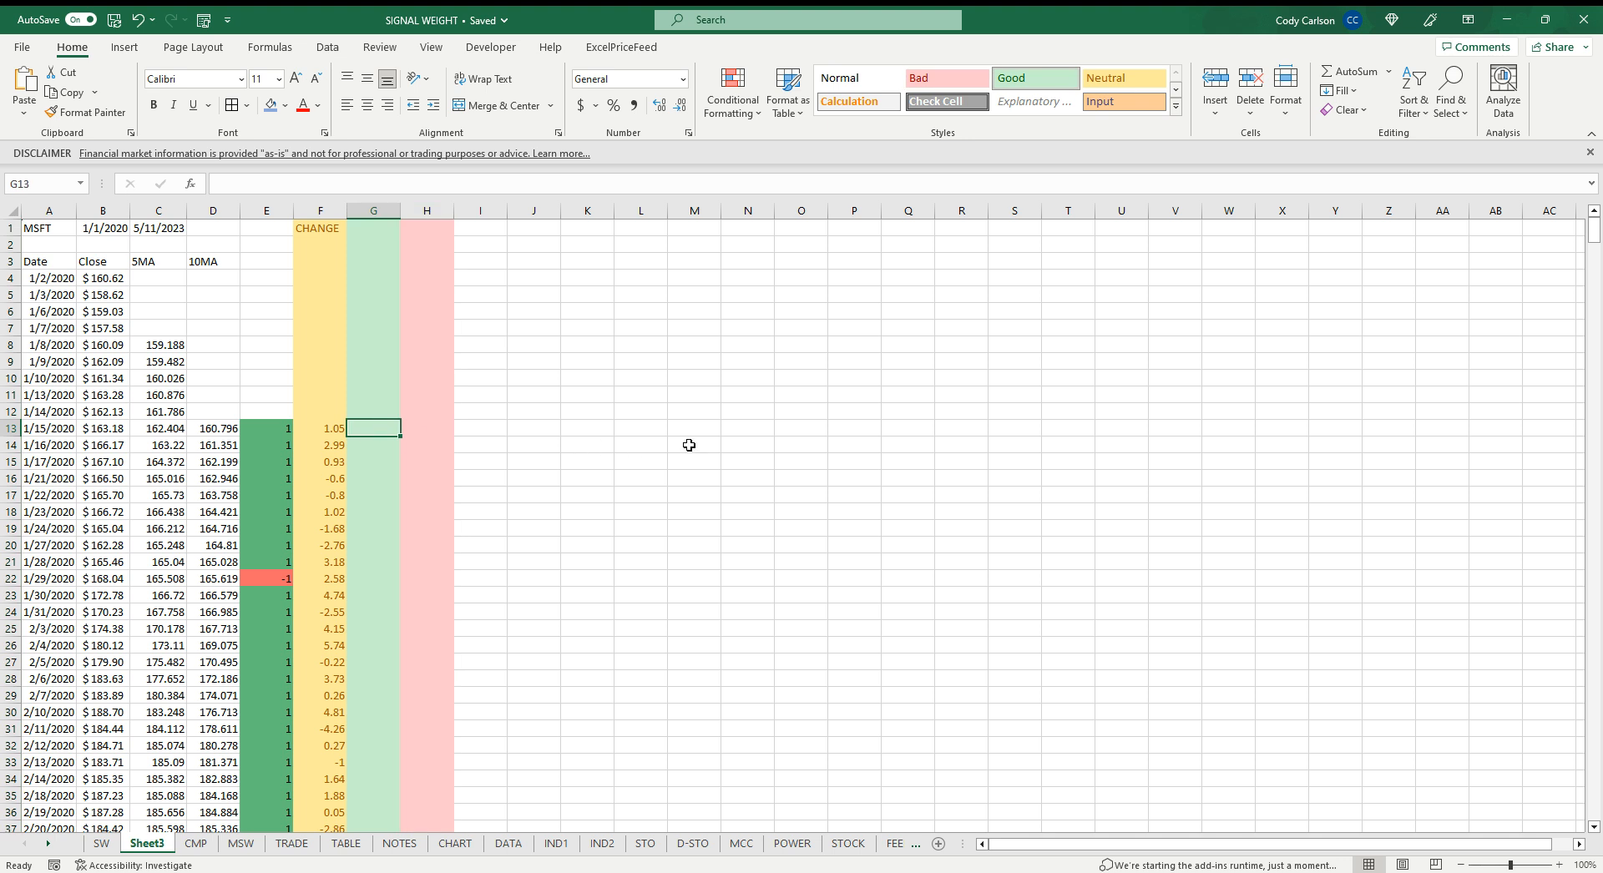
pyautogui.write('=IF')
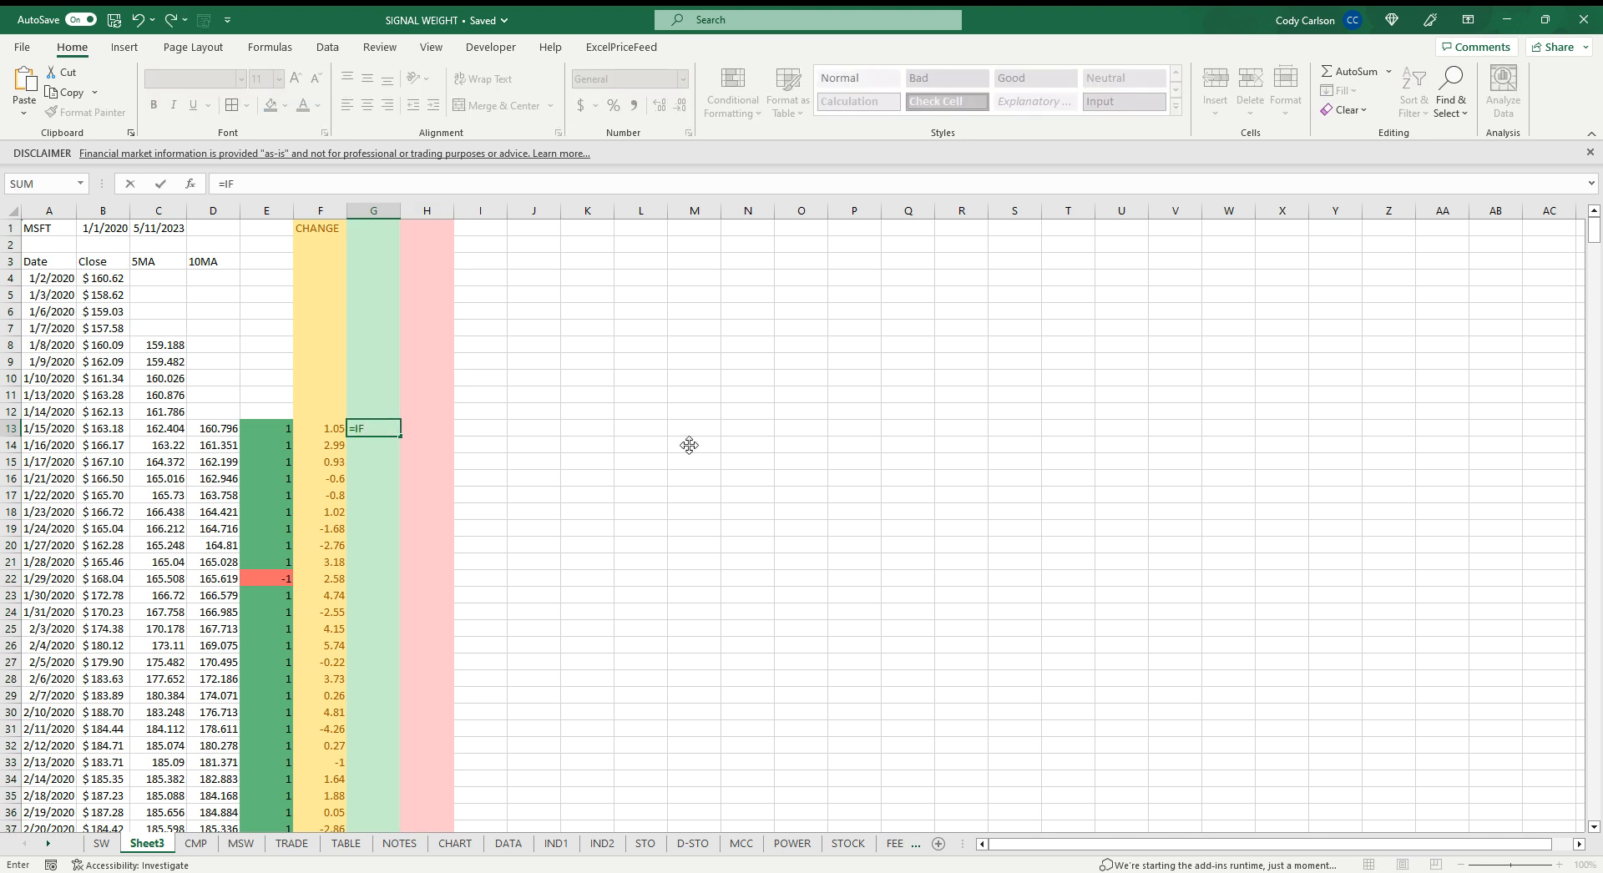
pyautogui.write('(')
pyautogui.click(271, 429)
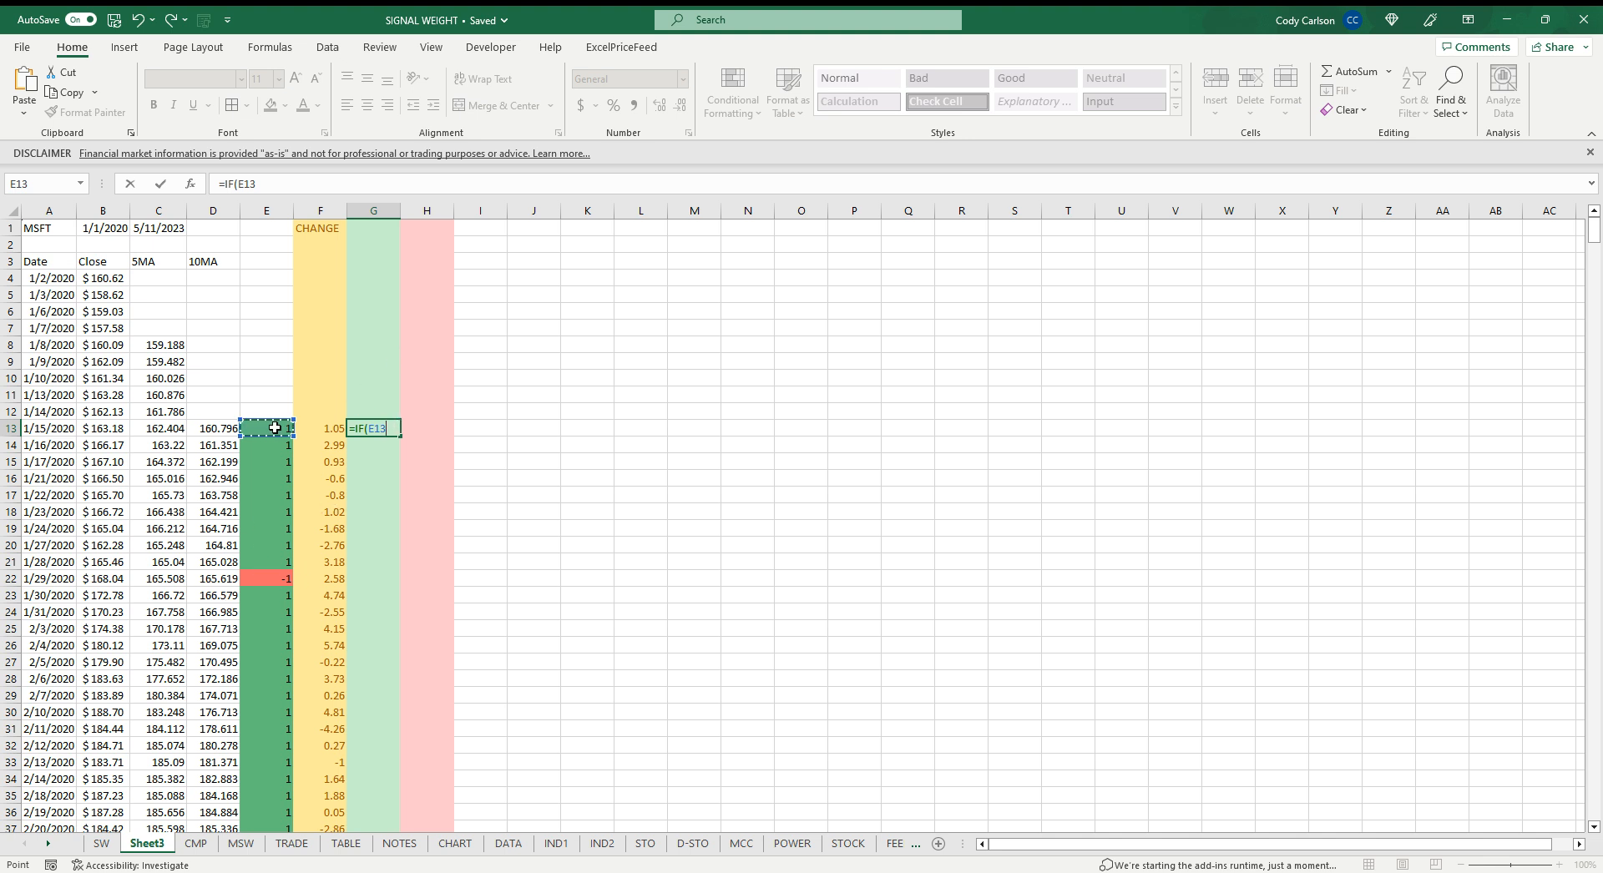
pyautogui.write('=1,')
pyautogui.click(330, 447)
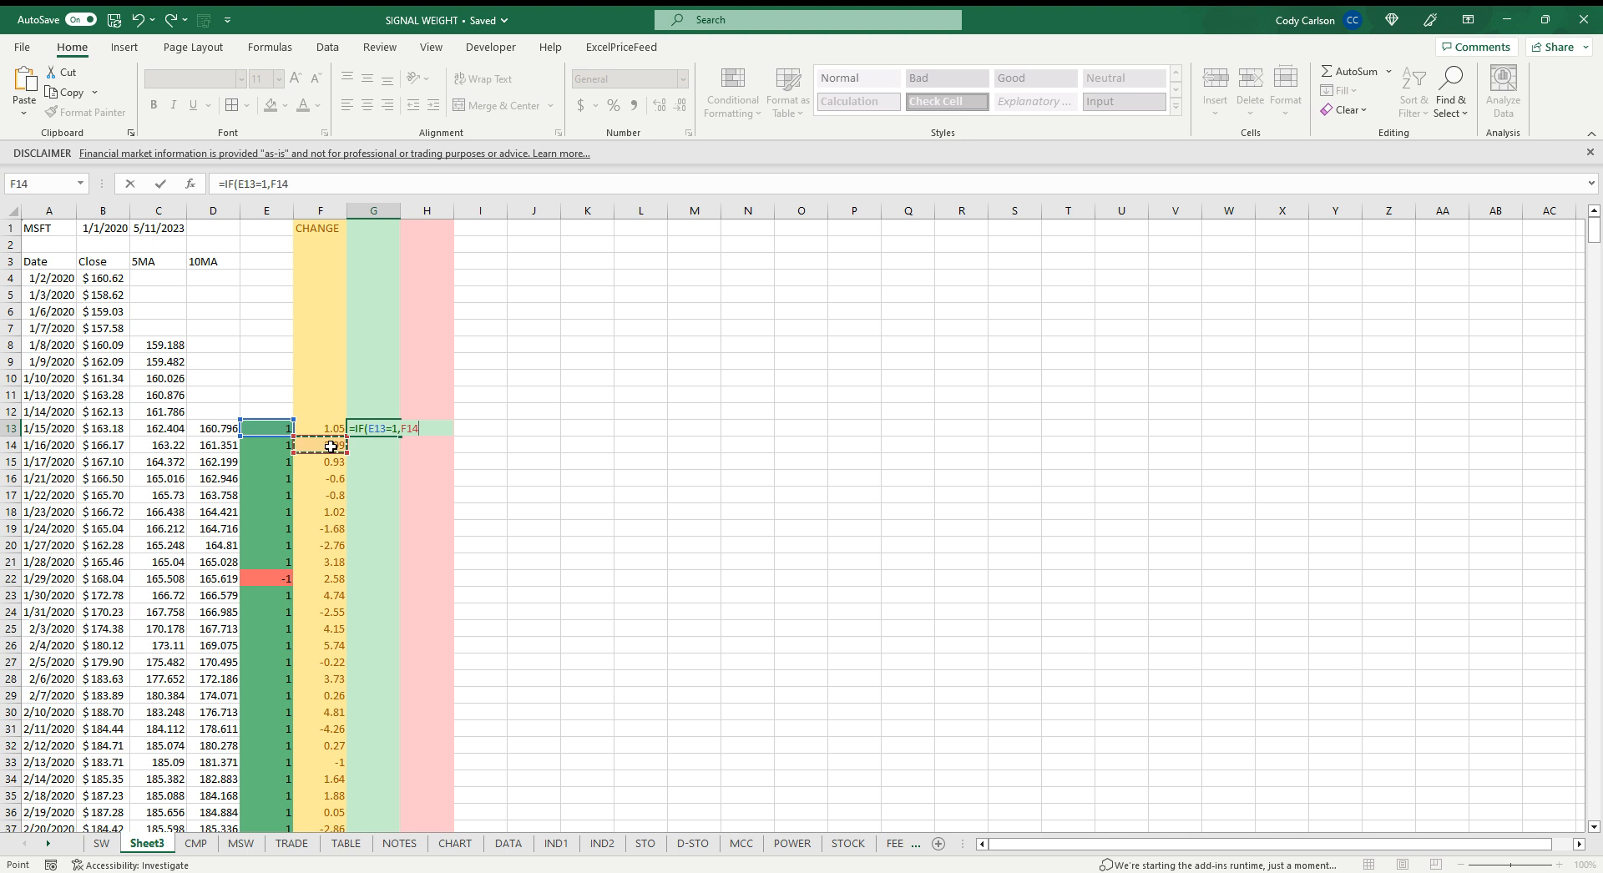
pyautogui.write(',0)')
pyautogui.hotkey('ctrl', 'Return')
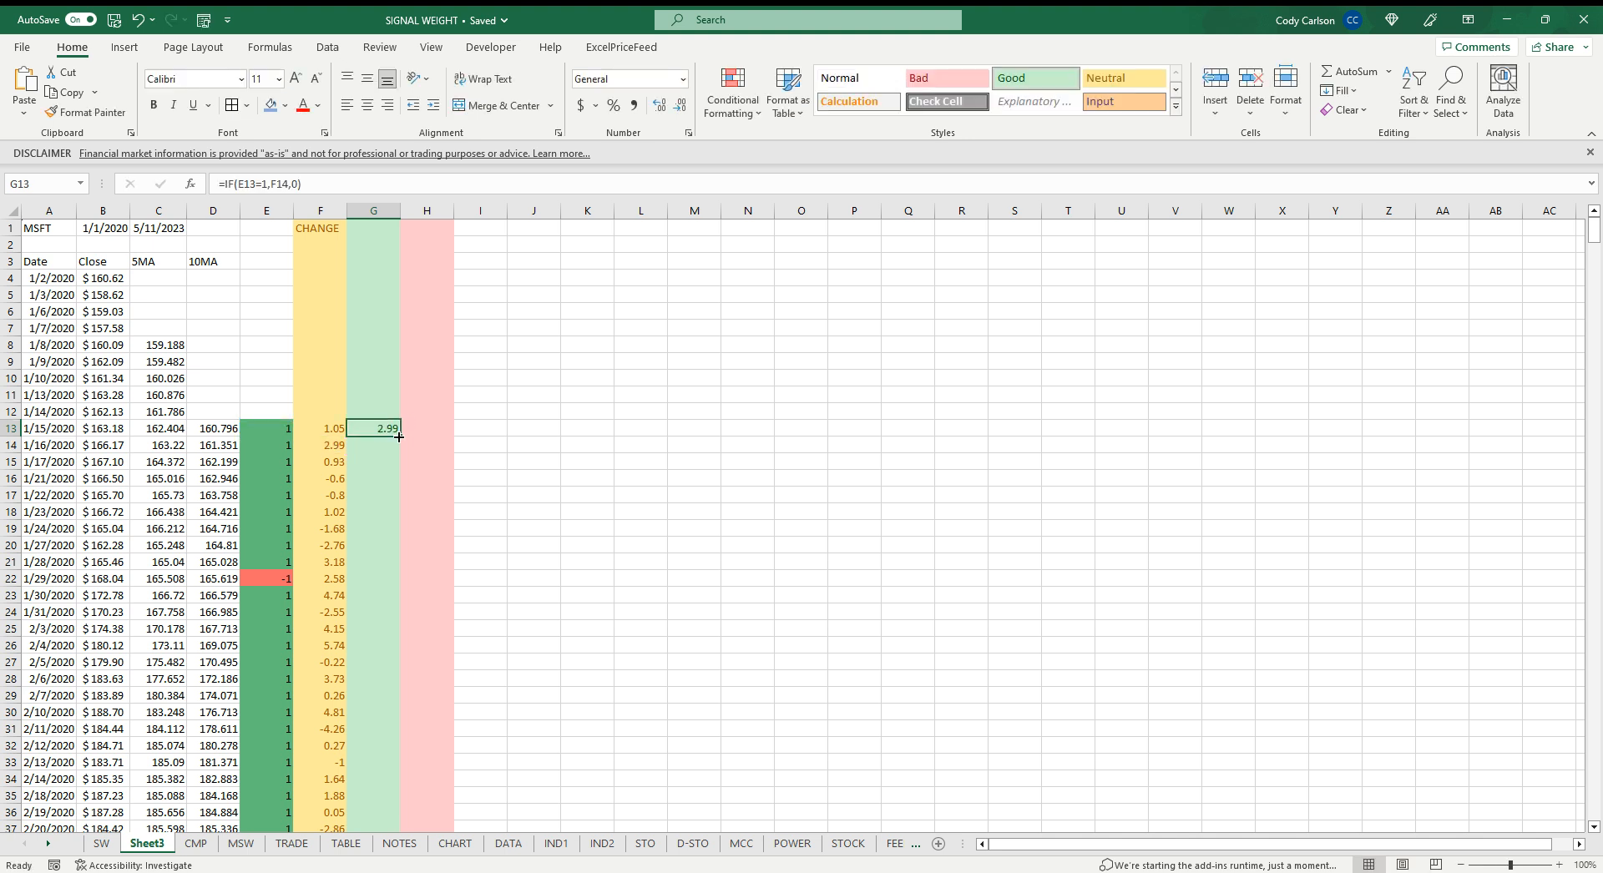
pyautogui.doubleClick(399, 436)
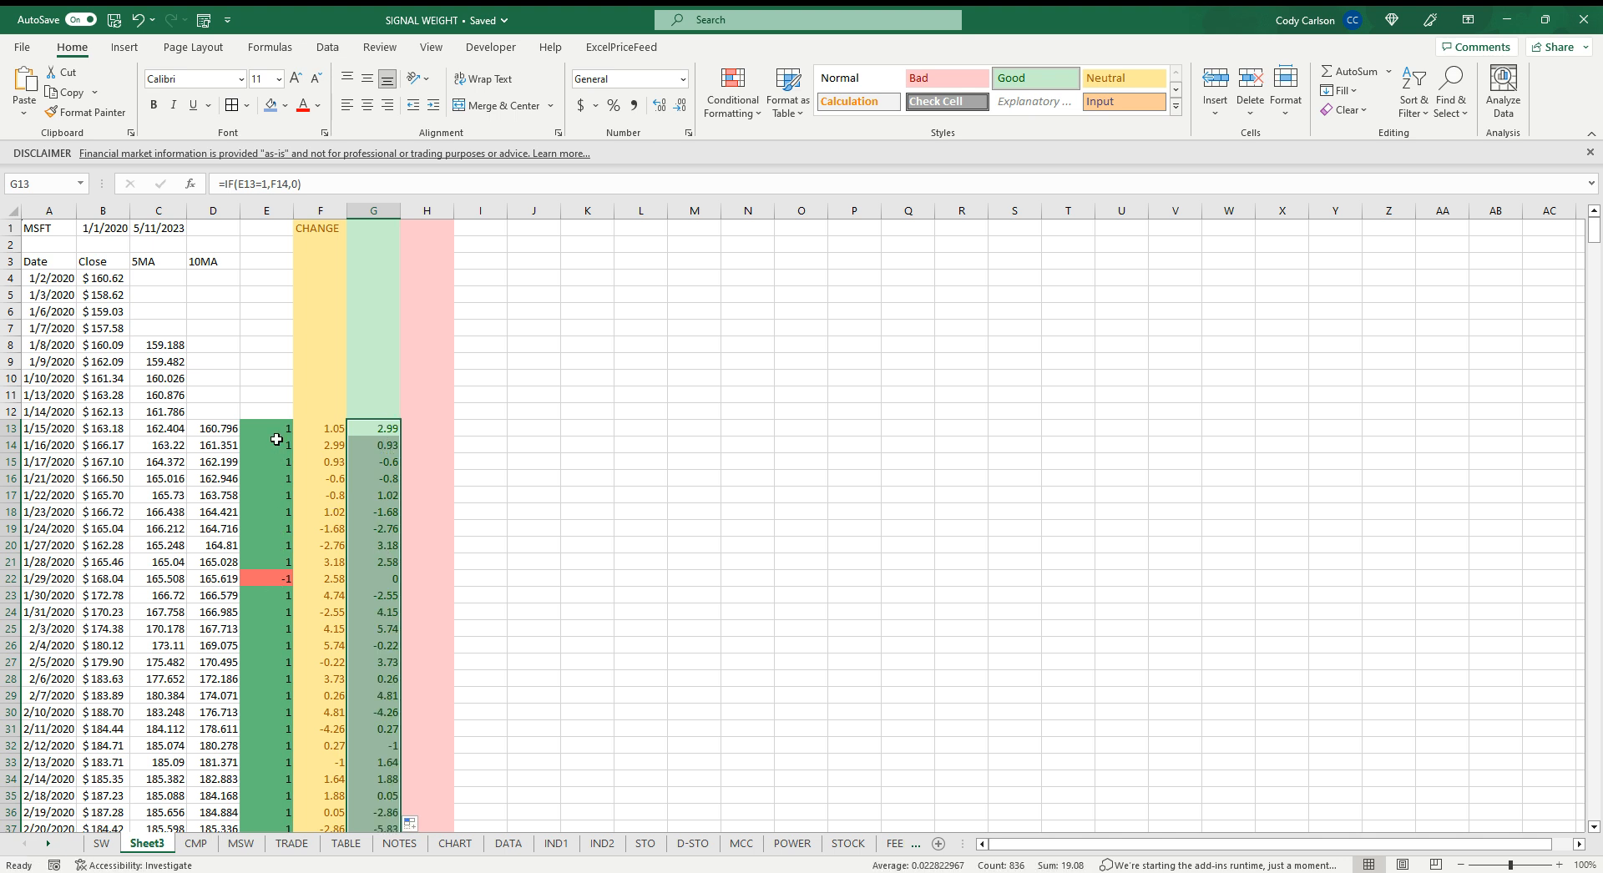
# Enter =IF(E13=-1,F14,0) in H13 to capture next-day change on sell signals and fill it down the column
pyautogui.scroll(-4, 271, 633)
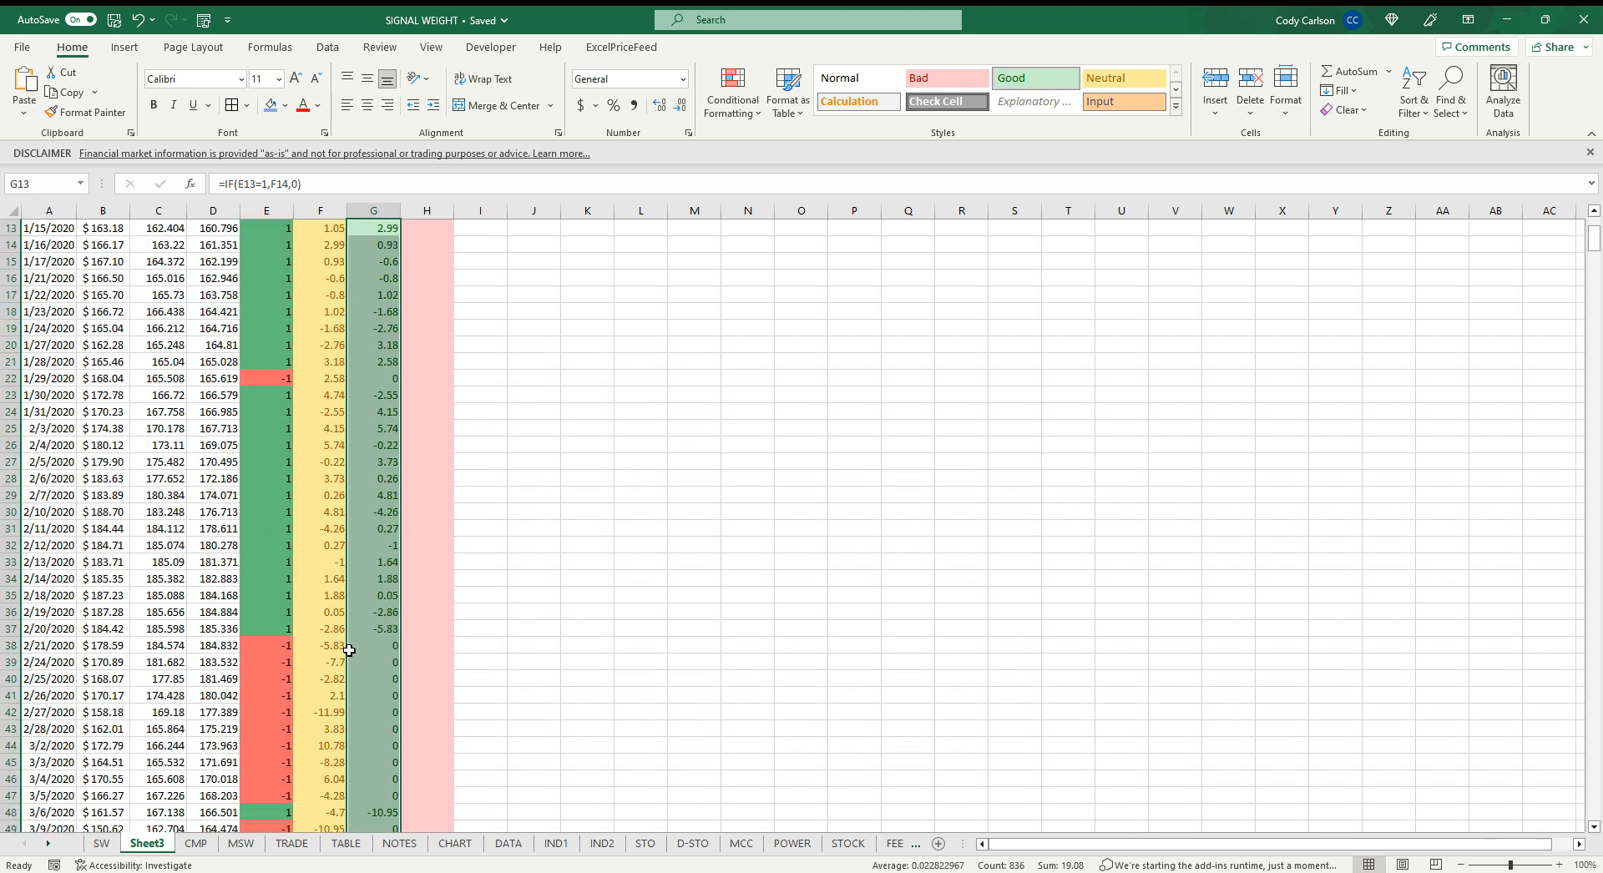
pyautogui.scroll(3, 384, 793)
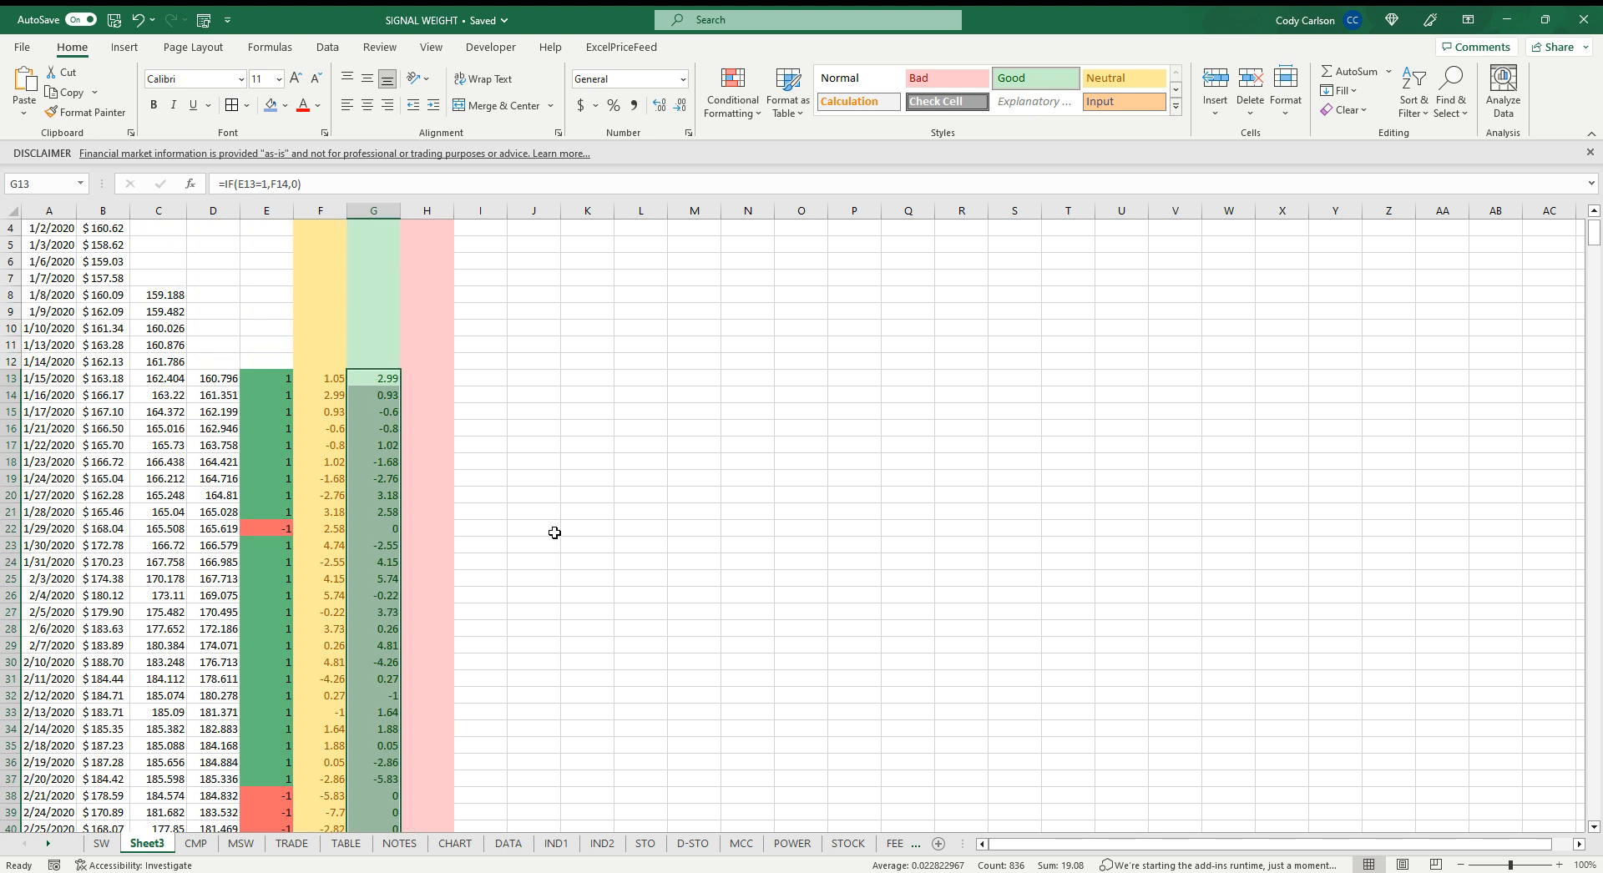
pyautogui.click(439, 374)
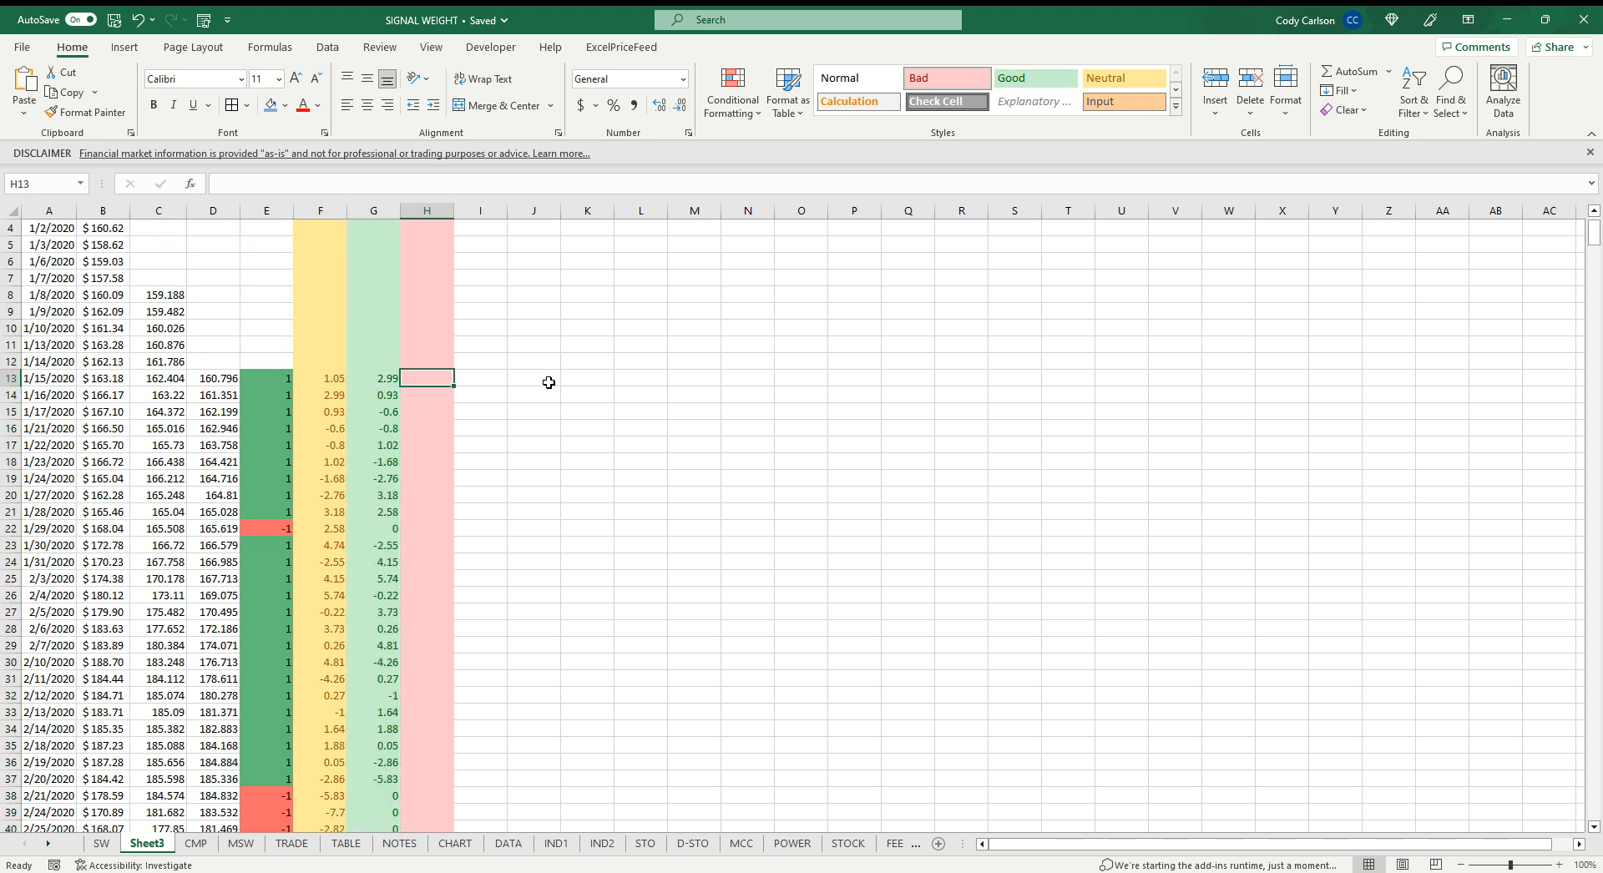
pyautogui.write('=IF')
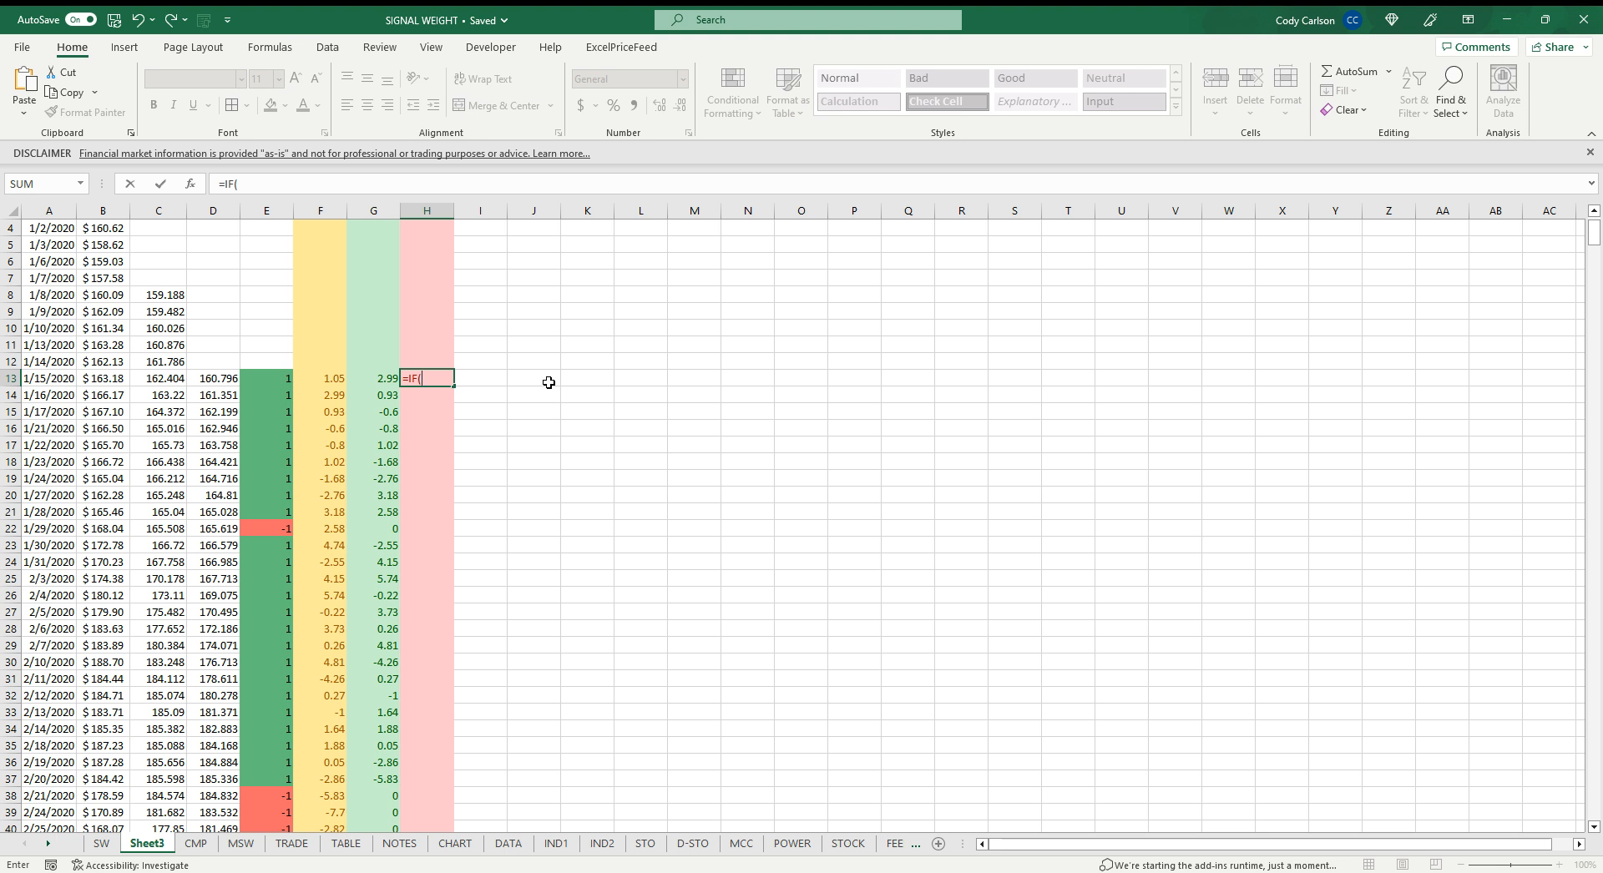
pyautogui.write('(')
pyautogui.click(279, 380)
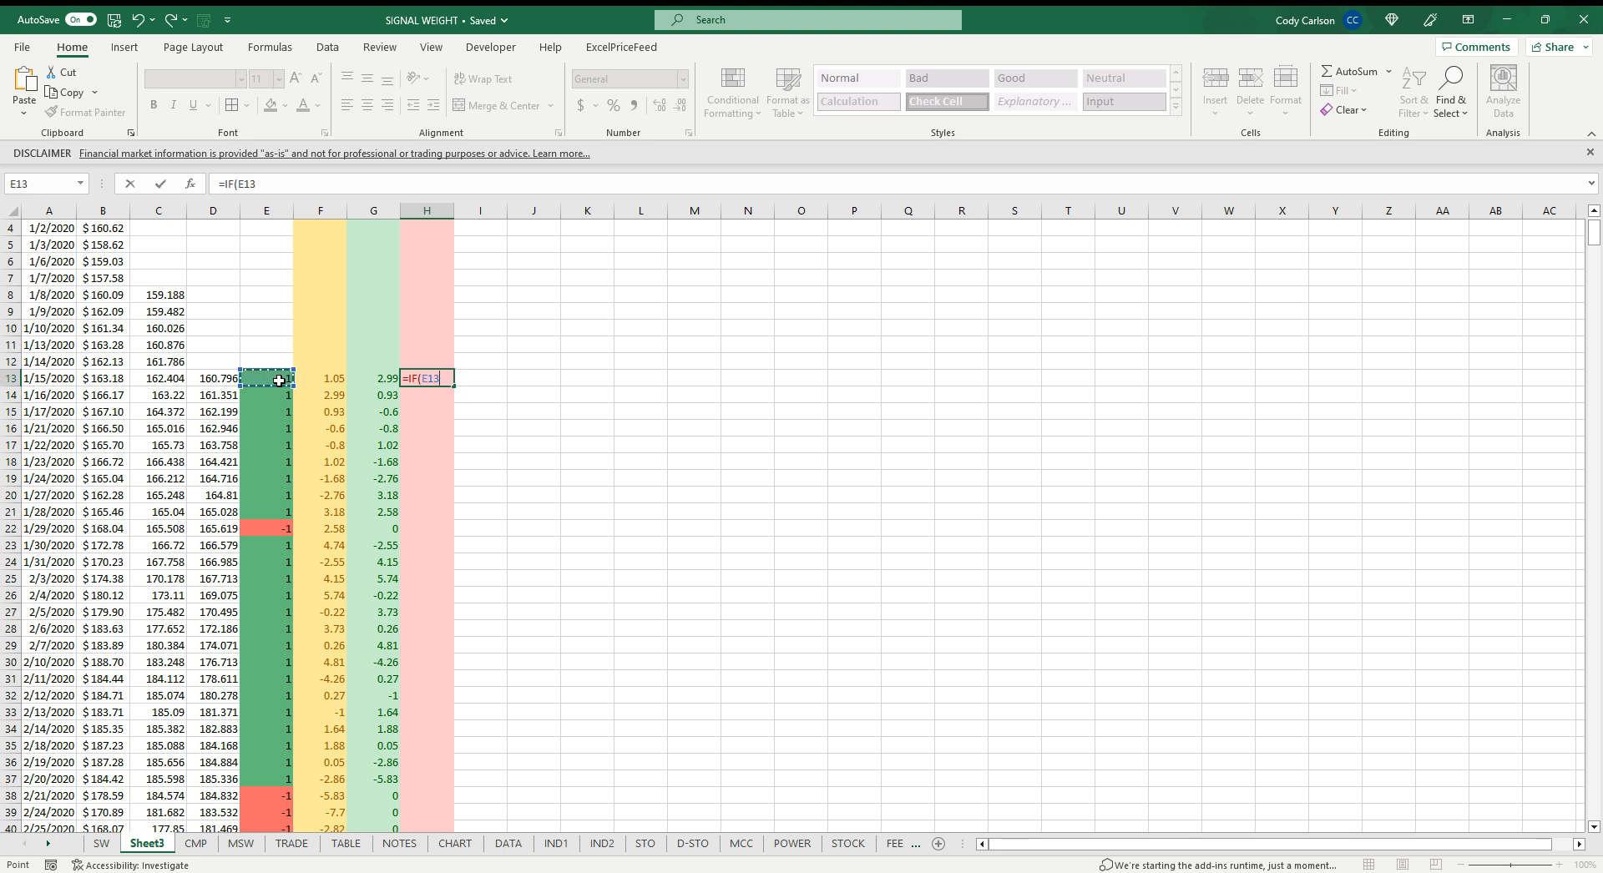
pyautogui.write('=-1')
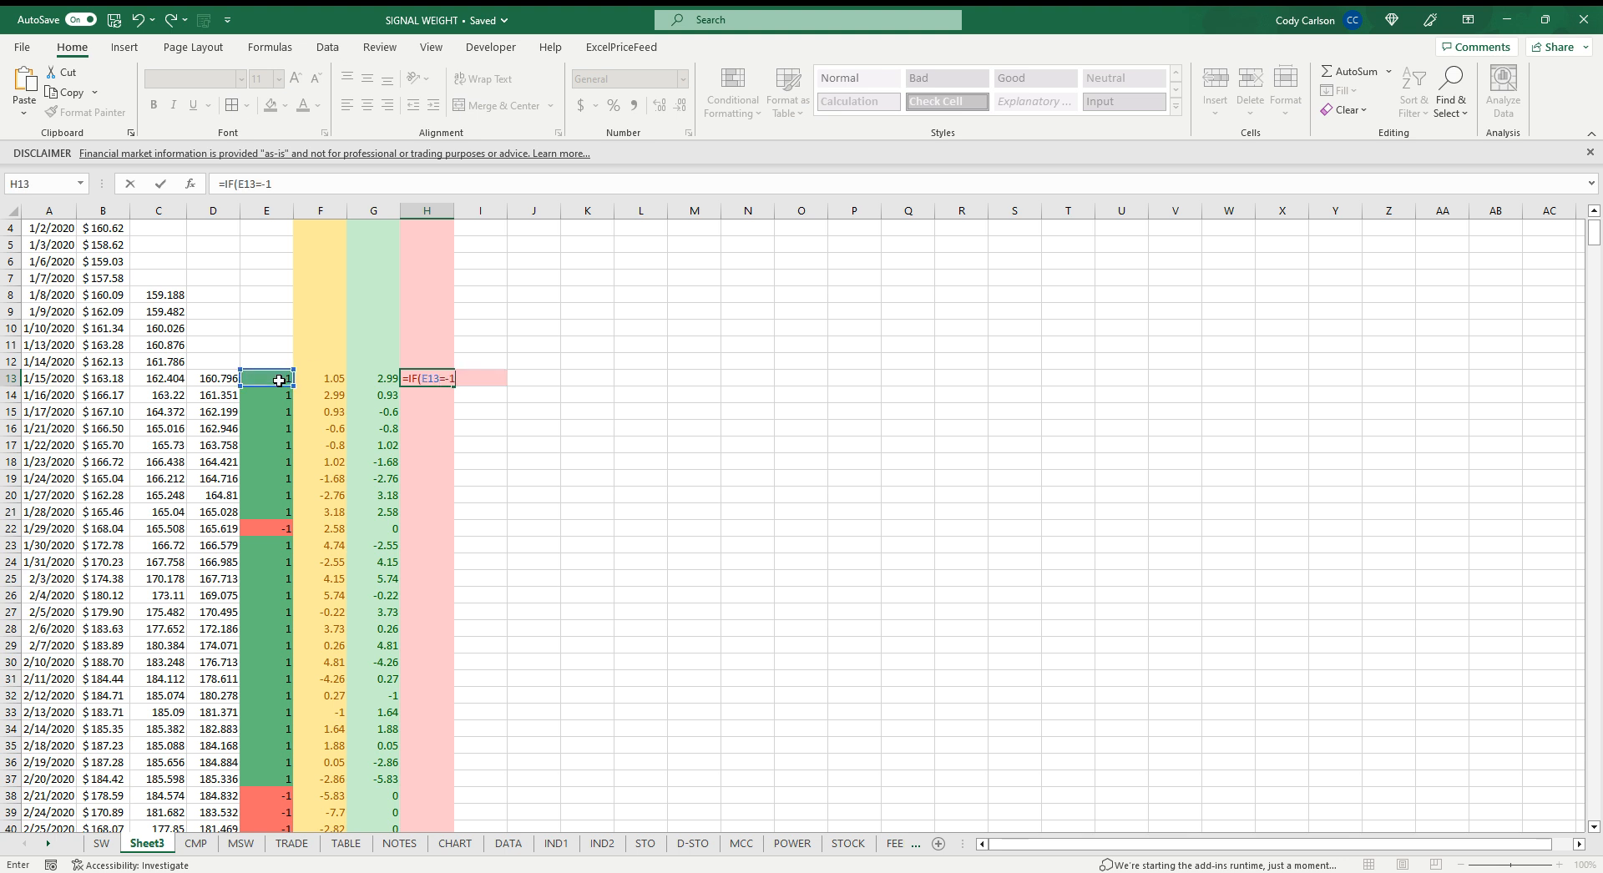
pyautogui.write(',')
pyautogui.click(332, 395)
pyautogui.write(',0')
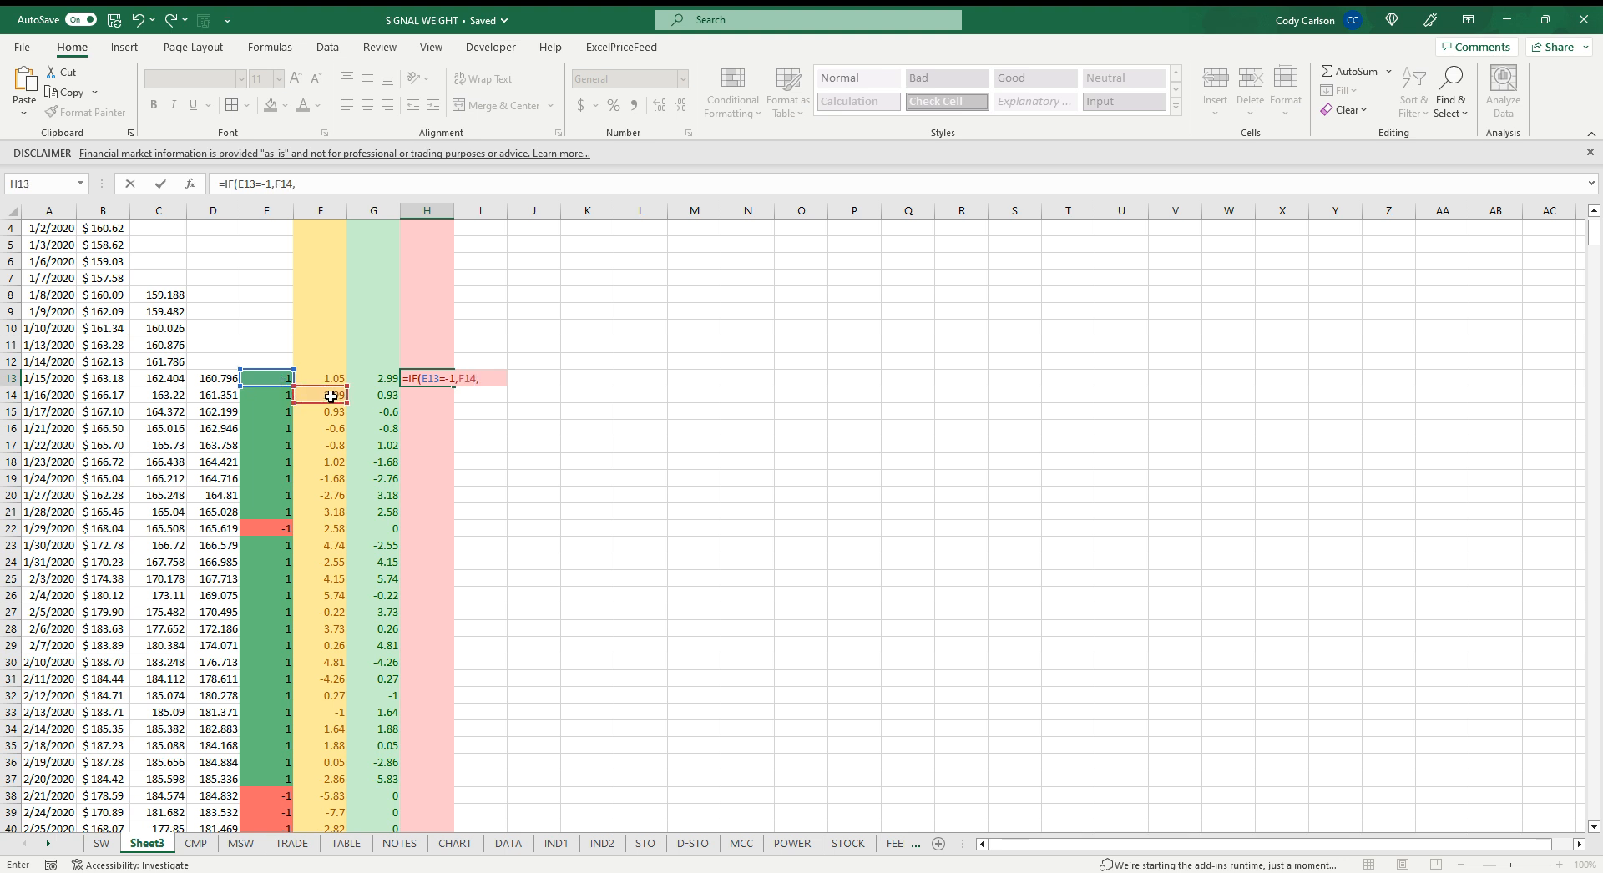
pyautogui.press('Return')
pyautogui.click(443, 378)
pyautogui.doubleClick(454, 386)
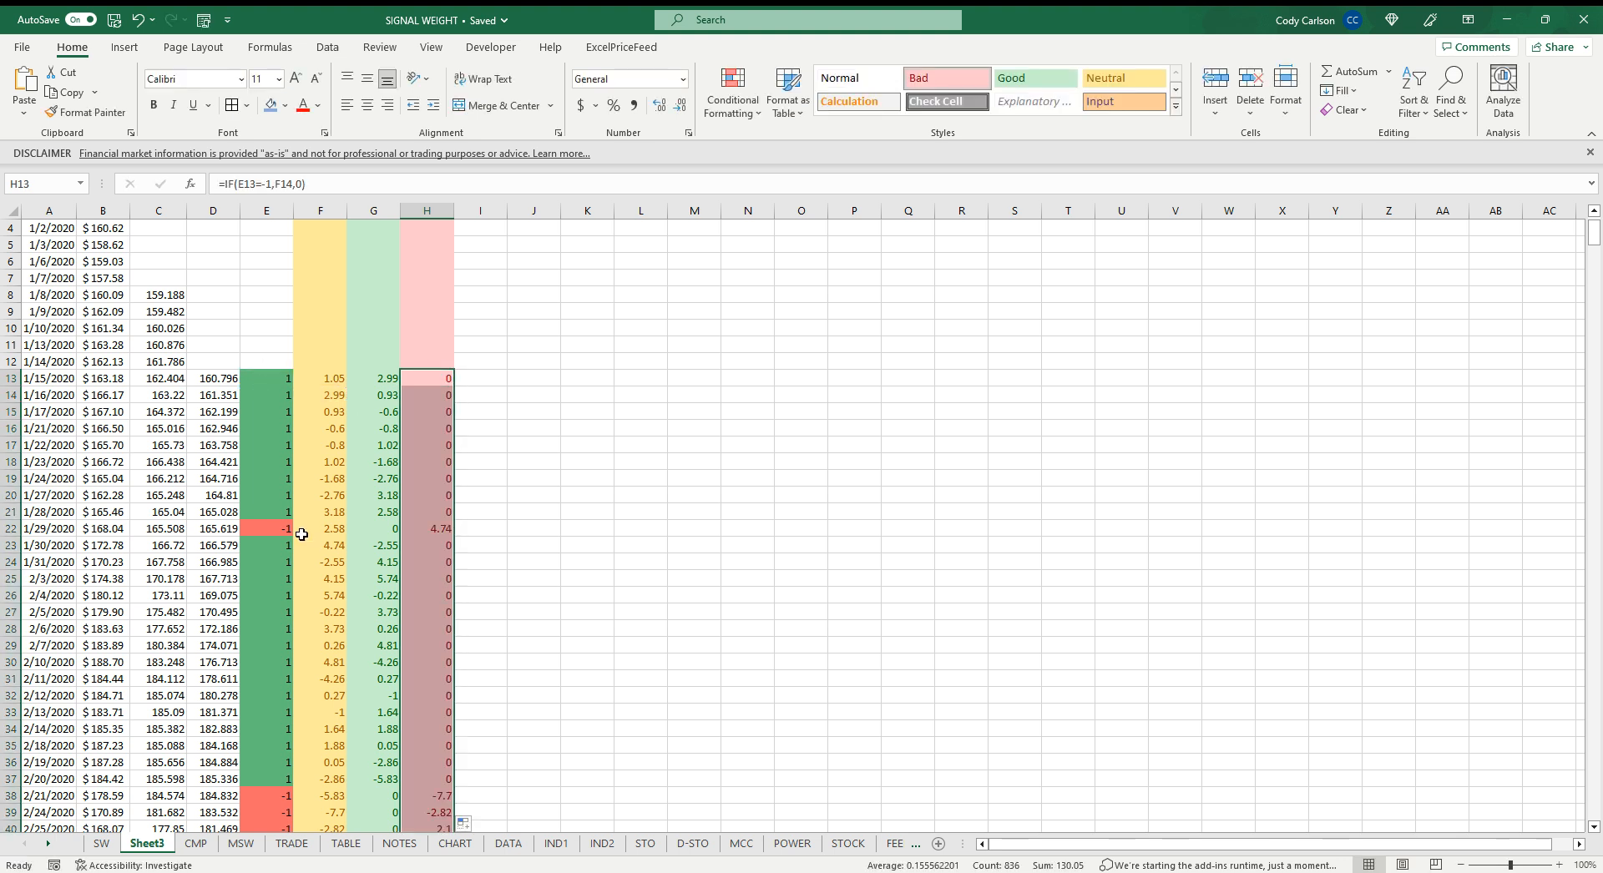
# Total the column G gains in G8 with =SUM(G13:G848) and copy the formula across to H8
pyautogui.scroll(-2, 380, 536)
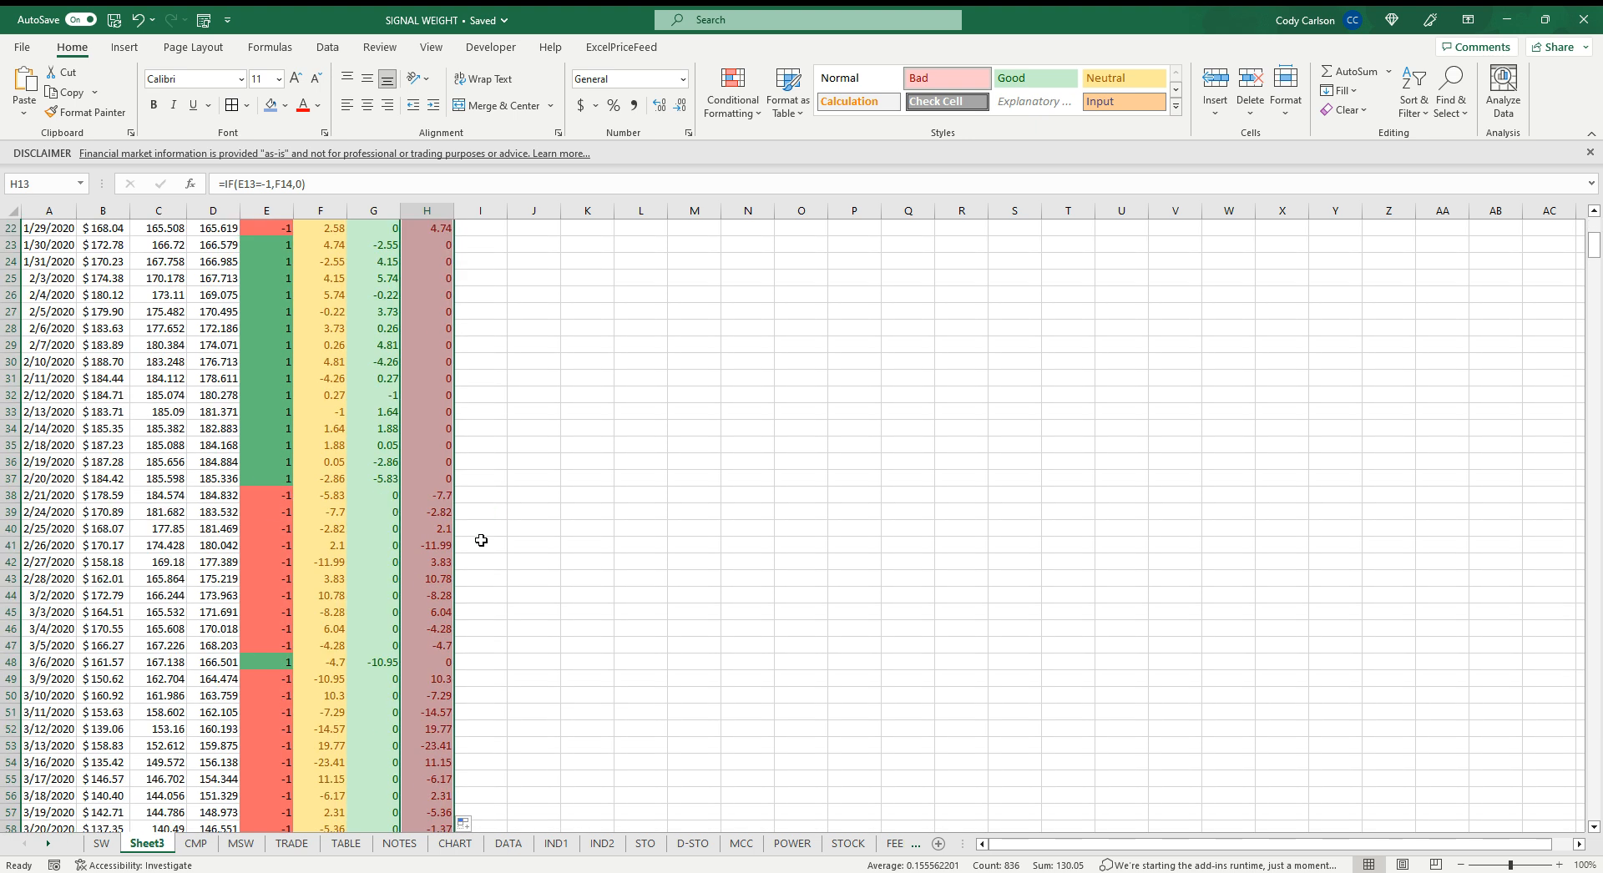
pyautogui.scroll(3, 416, 361)
pyautogui.click(375, 342)
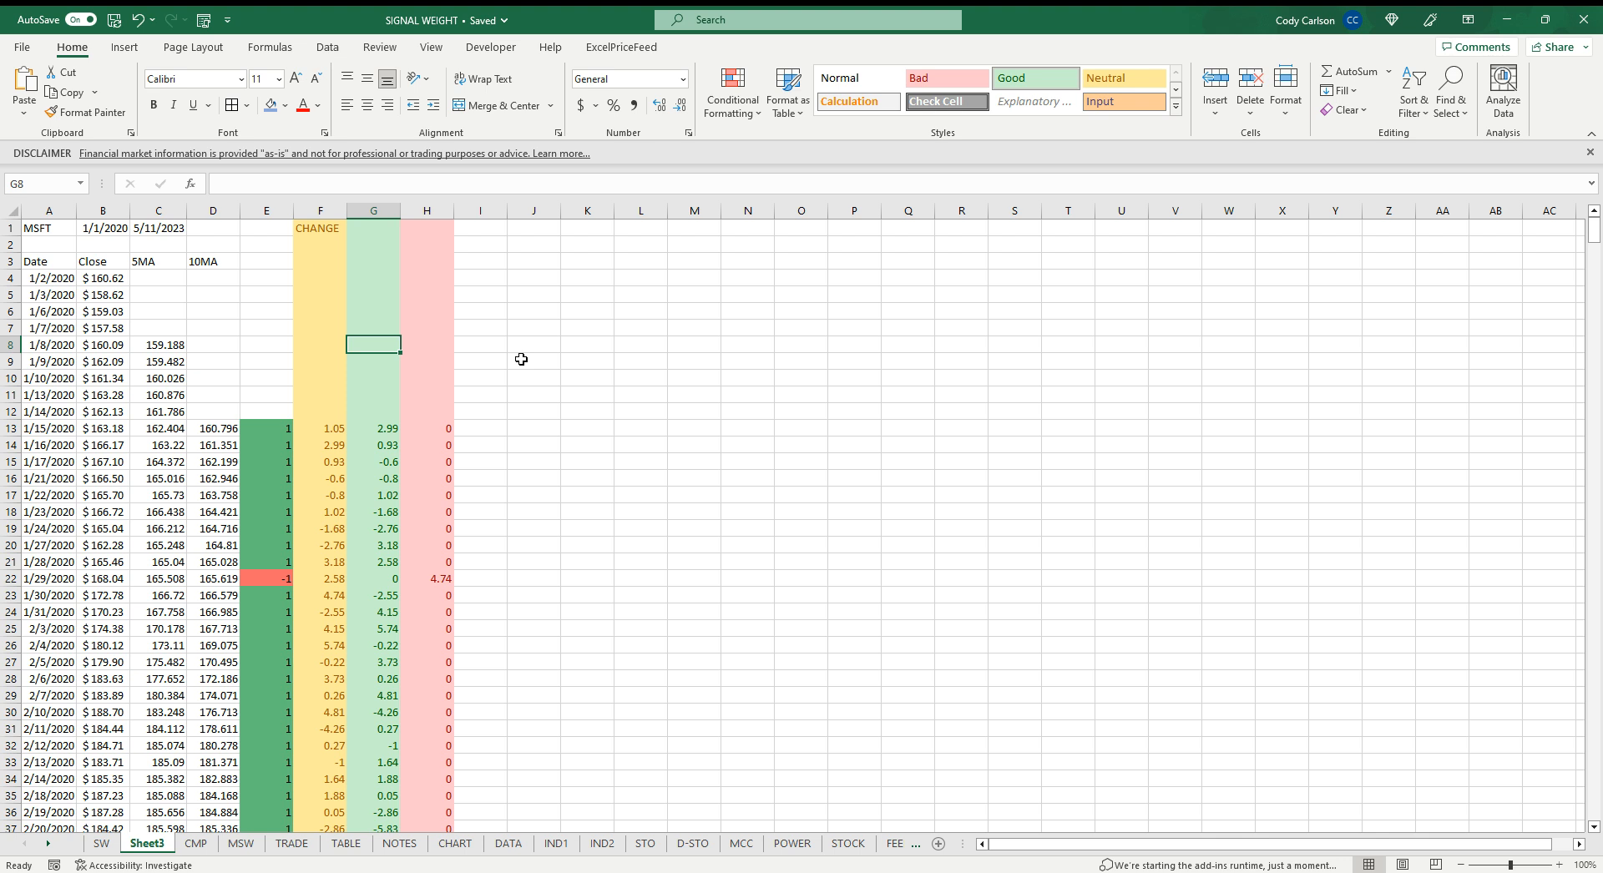
pyautogui.write('=')
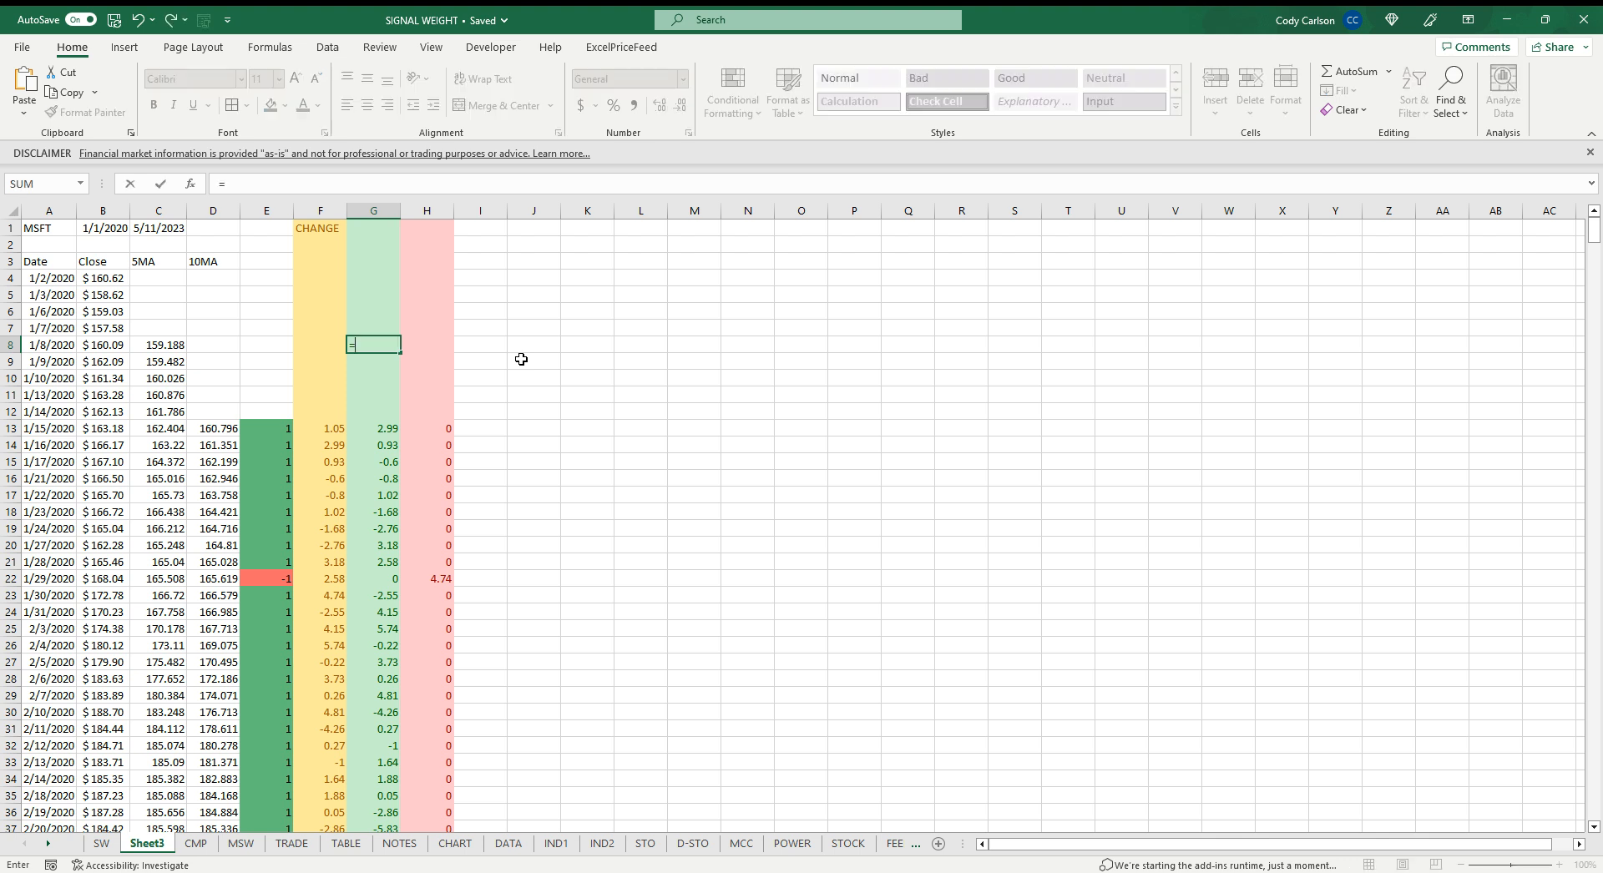
pyautogui.write('SUM(')
pyautogui.click(374, 428)
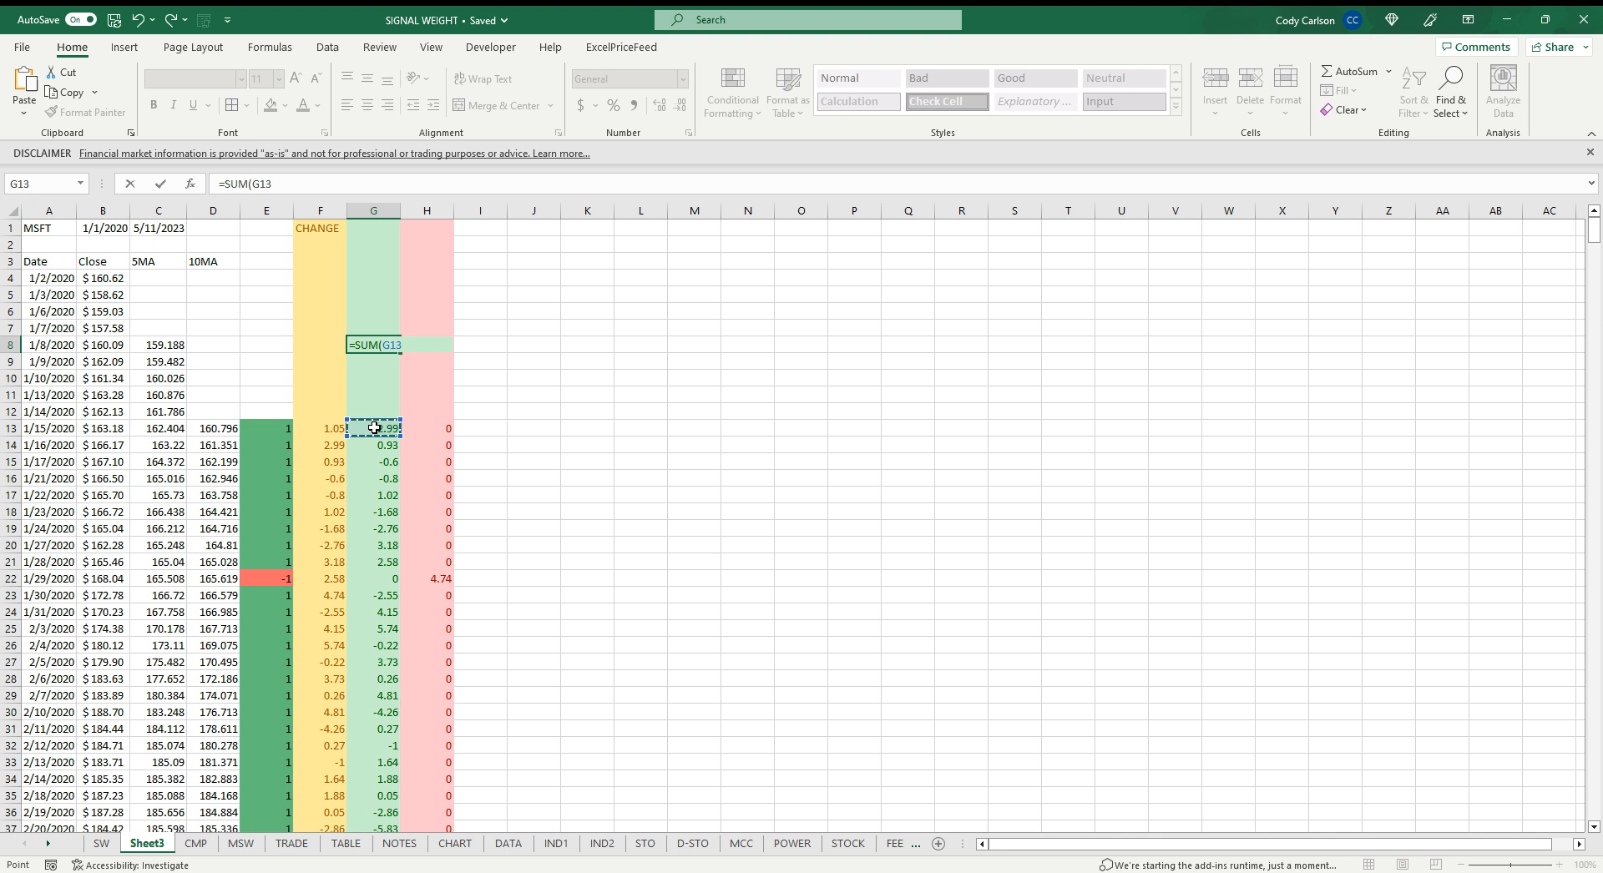
pyautogui.hotkey('ctrl', 'shift', 'Down')
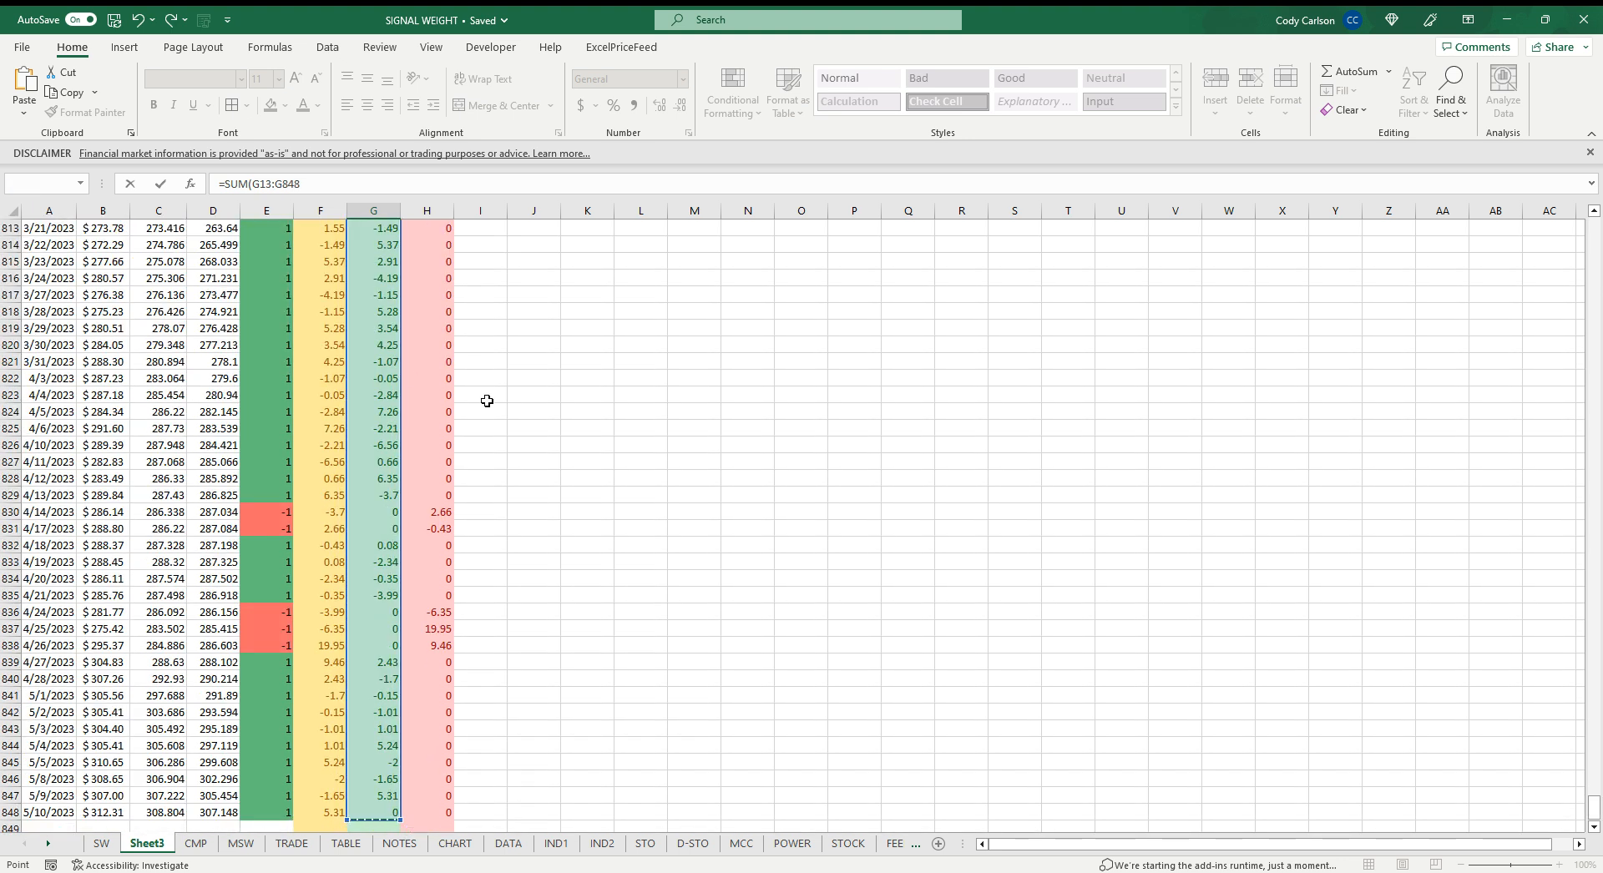
pyautogui.press('Return')
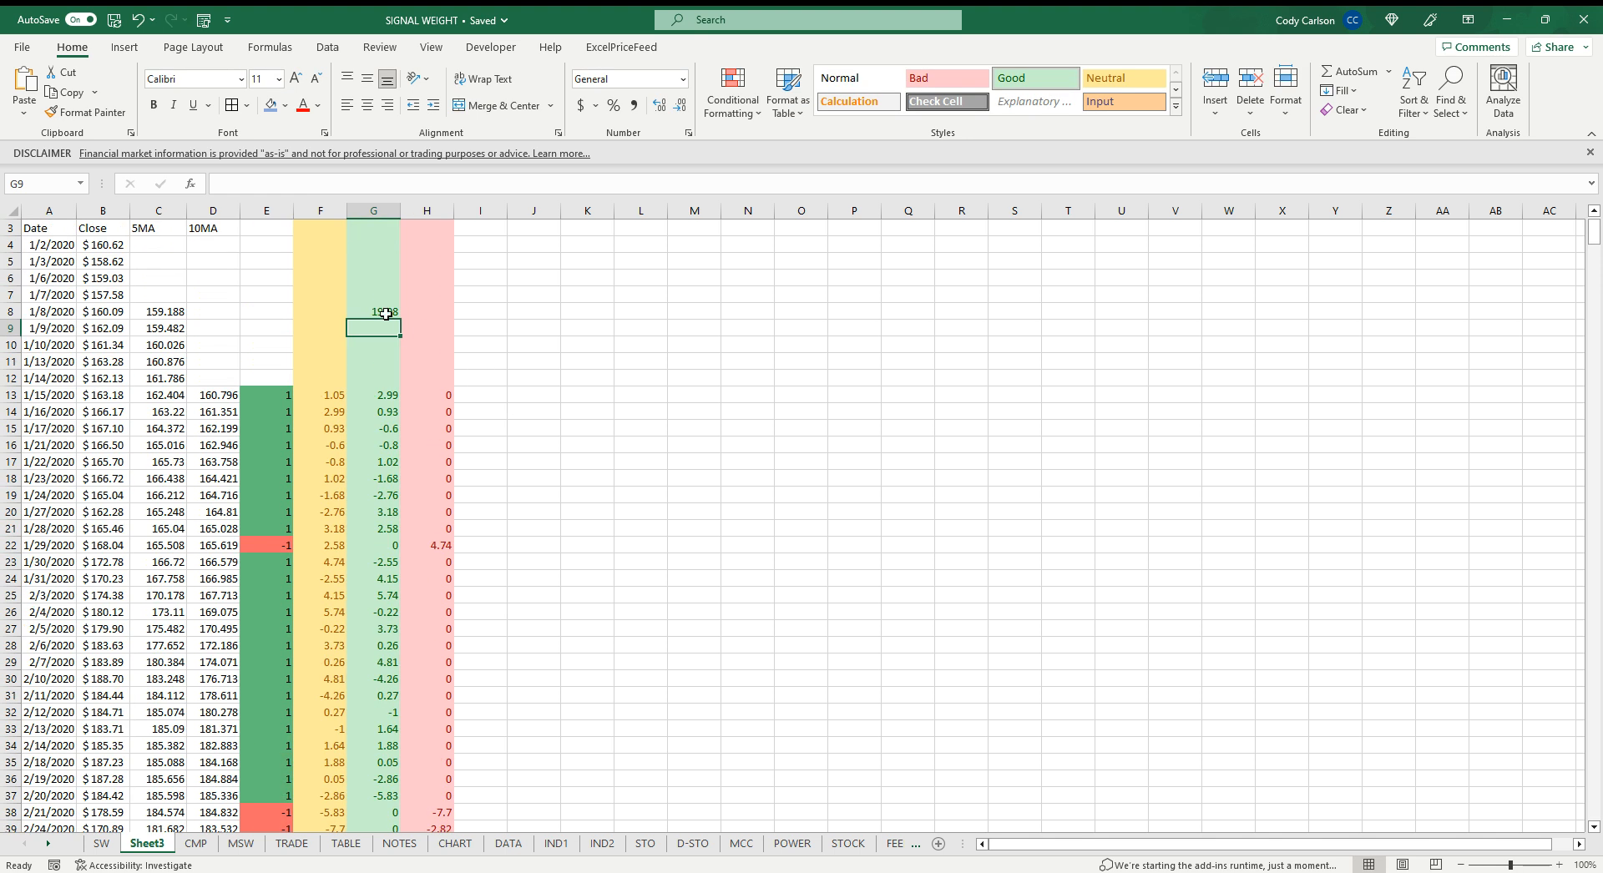
pyautogui.scroll(1, 418, 330)
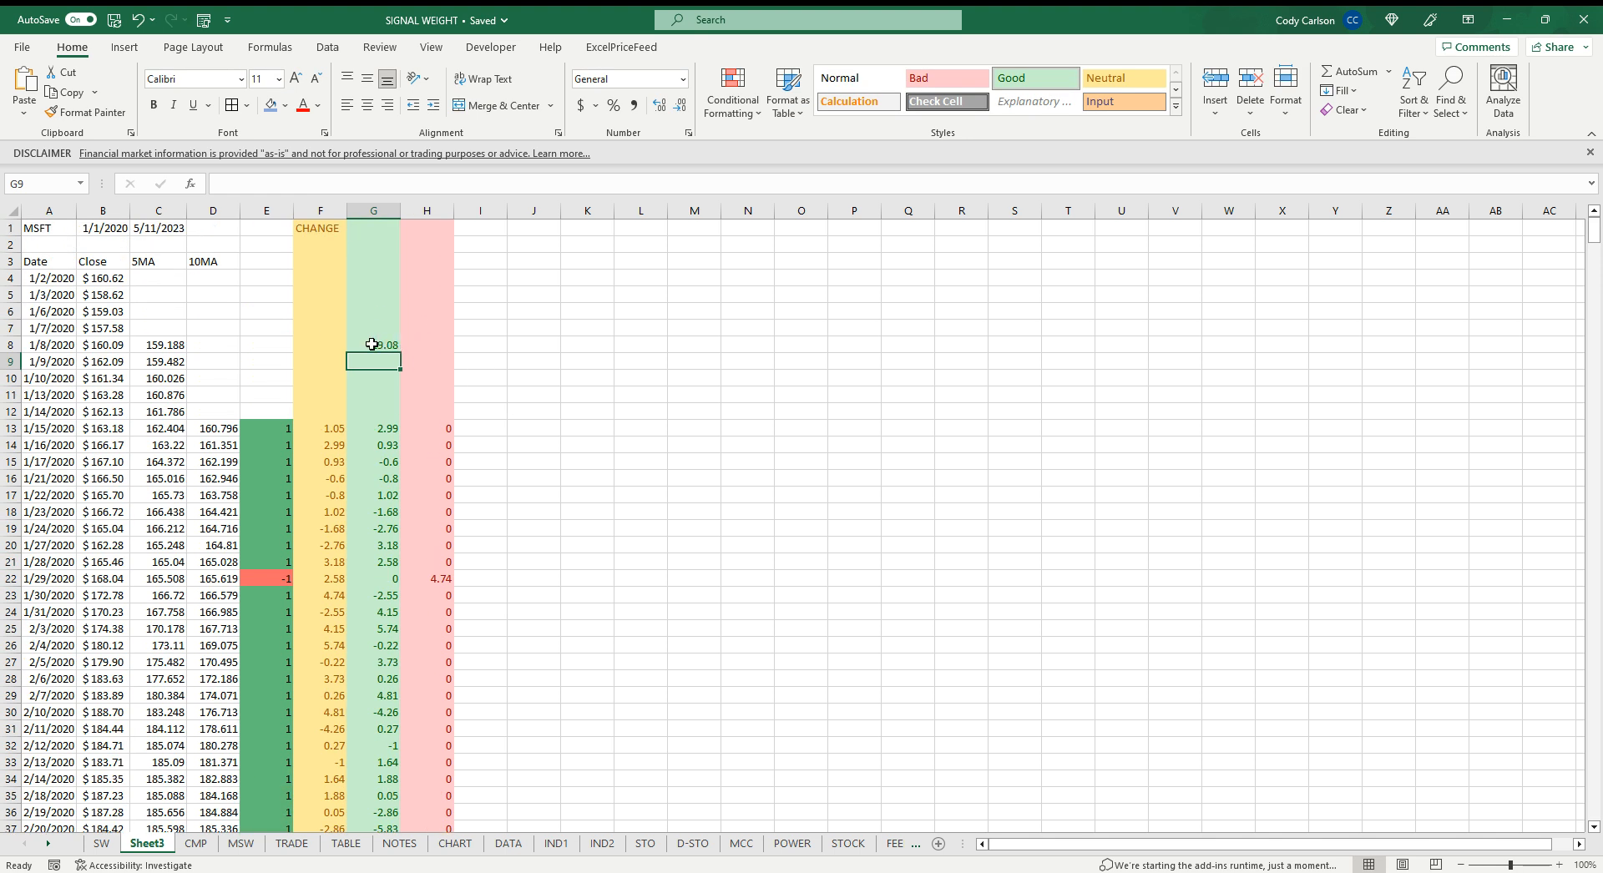
pyautogui.click(377, 345)
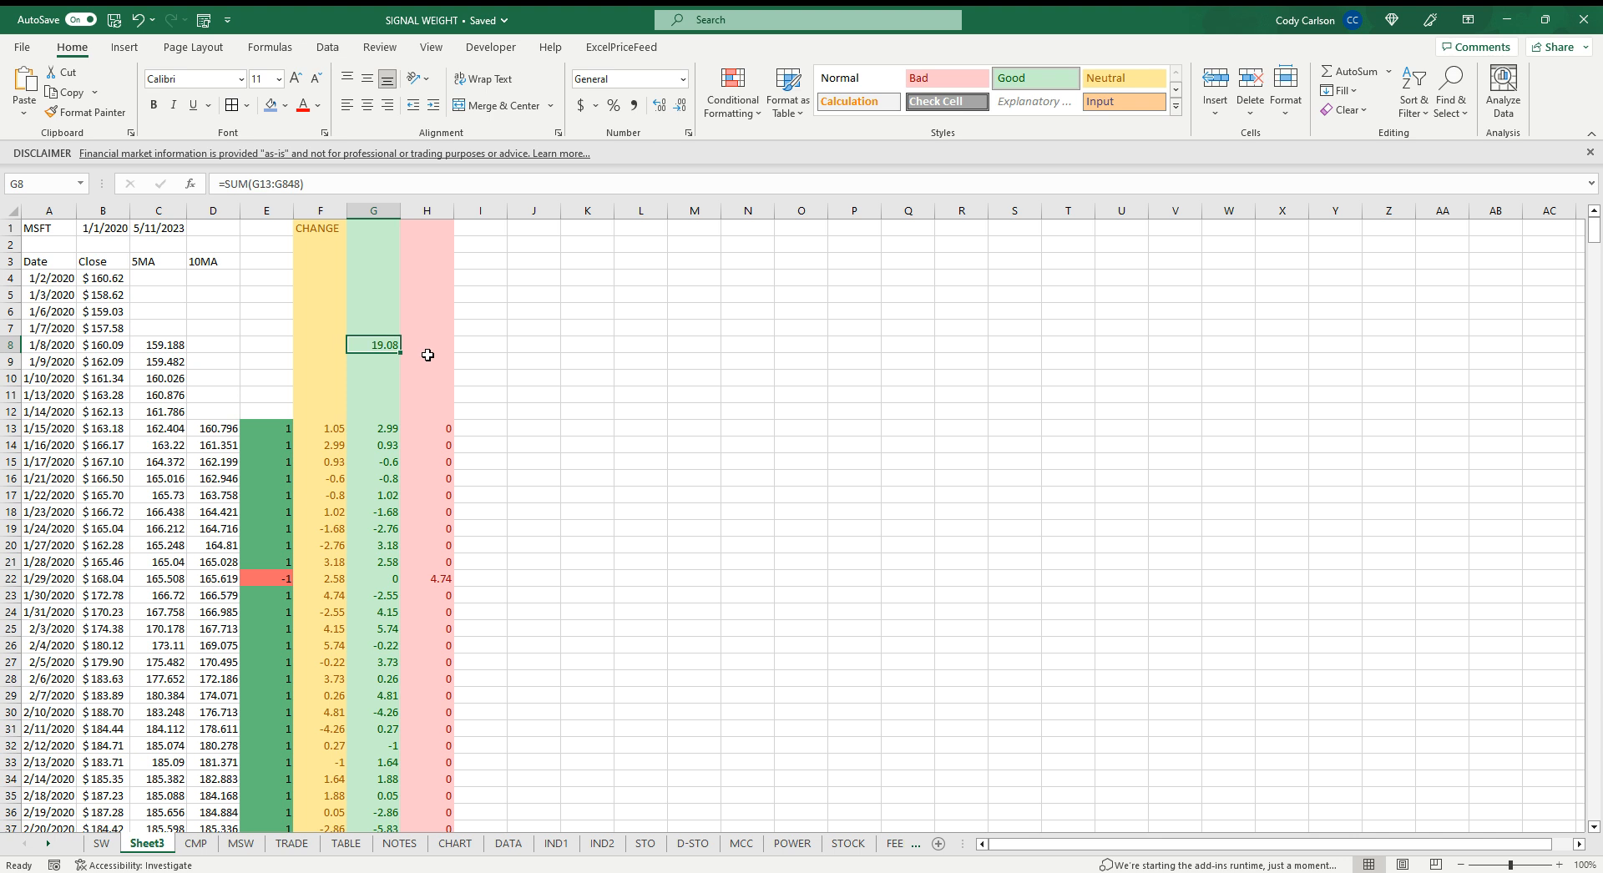
pyautogui.moveTo(401, 353); pyautogui.dragTo(443, 341)
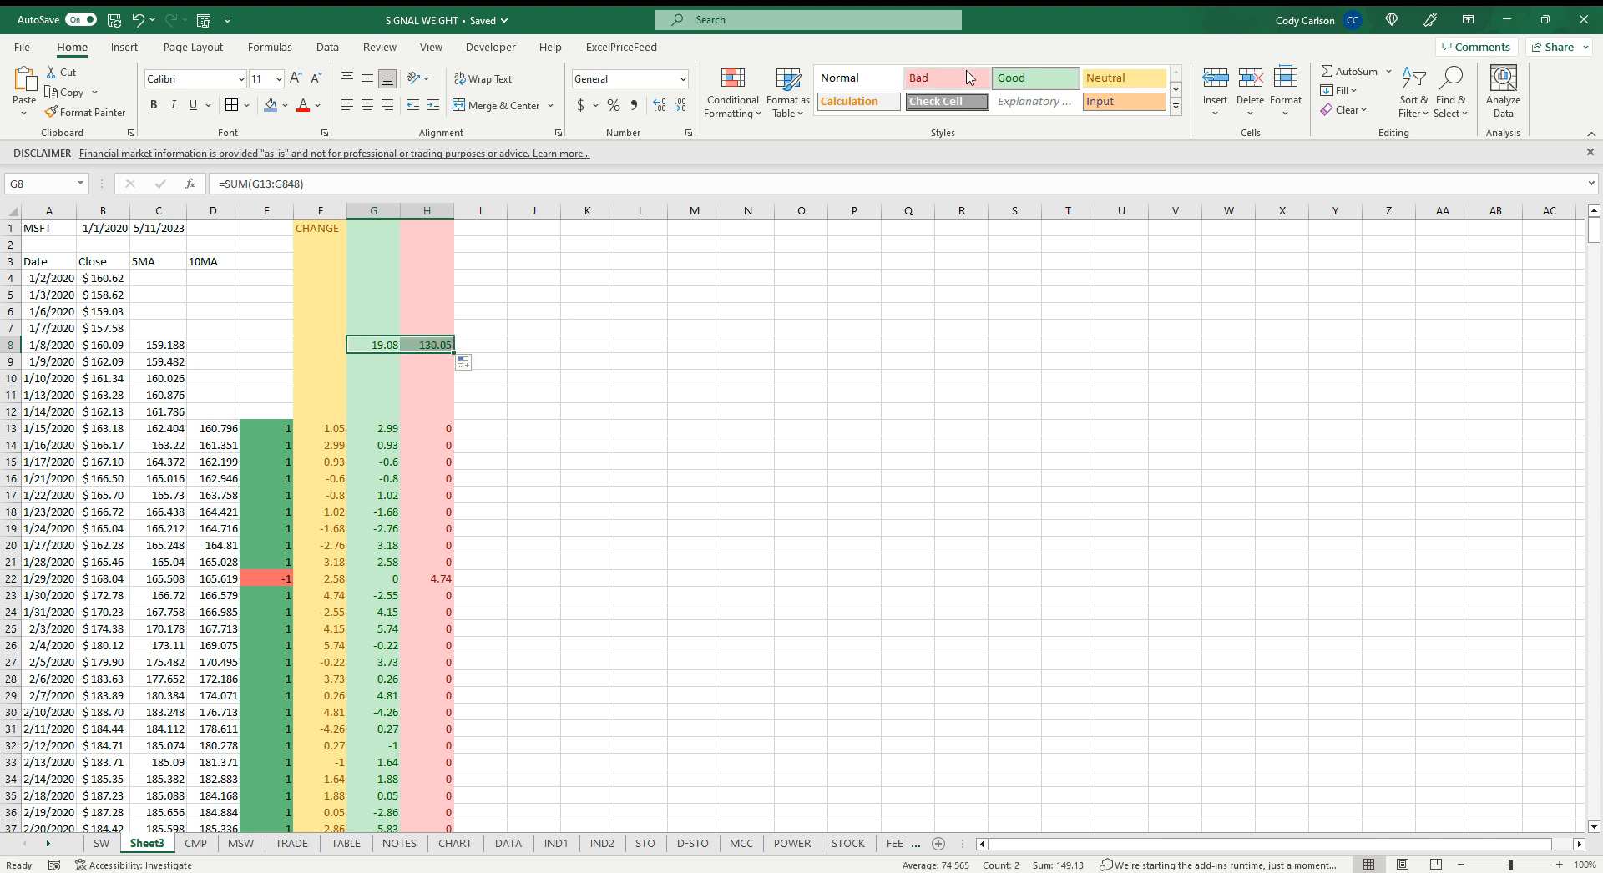
# Apply the Bad cell style to the H8 total and the Good cell style to the G8 total
pyautogui.click(969, 77)
pyautogui.click(386, 345)
pyautogui.click(1036, 78)
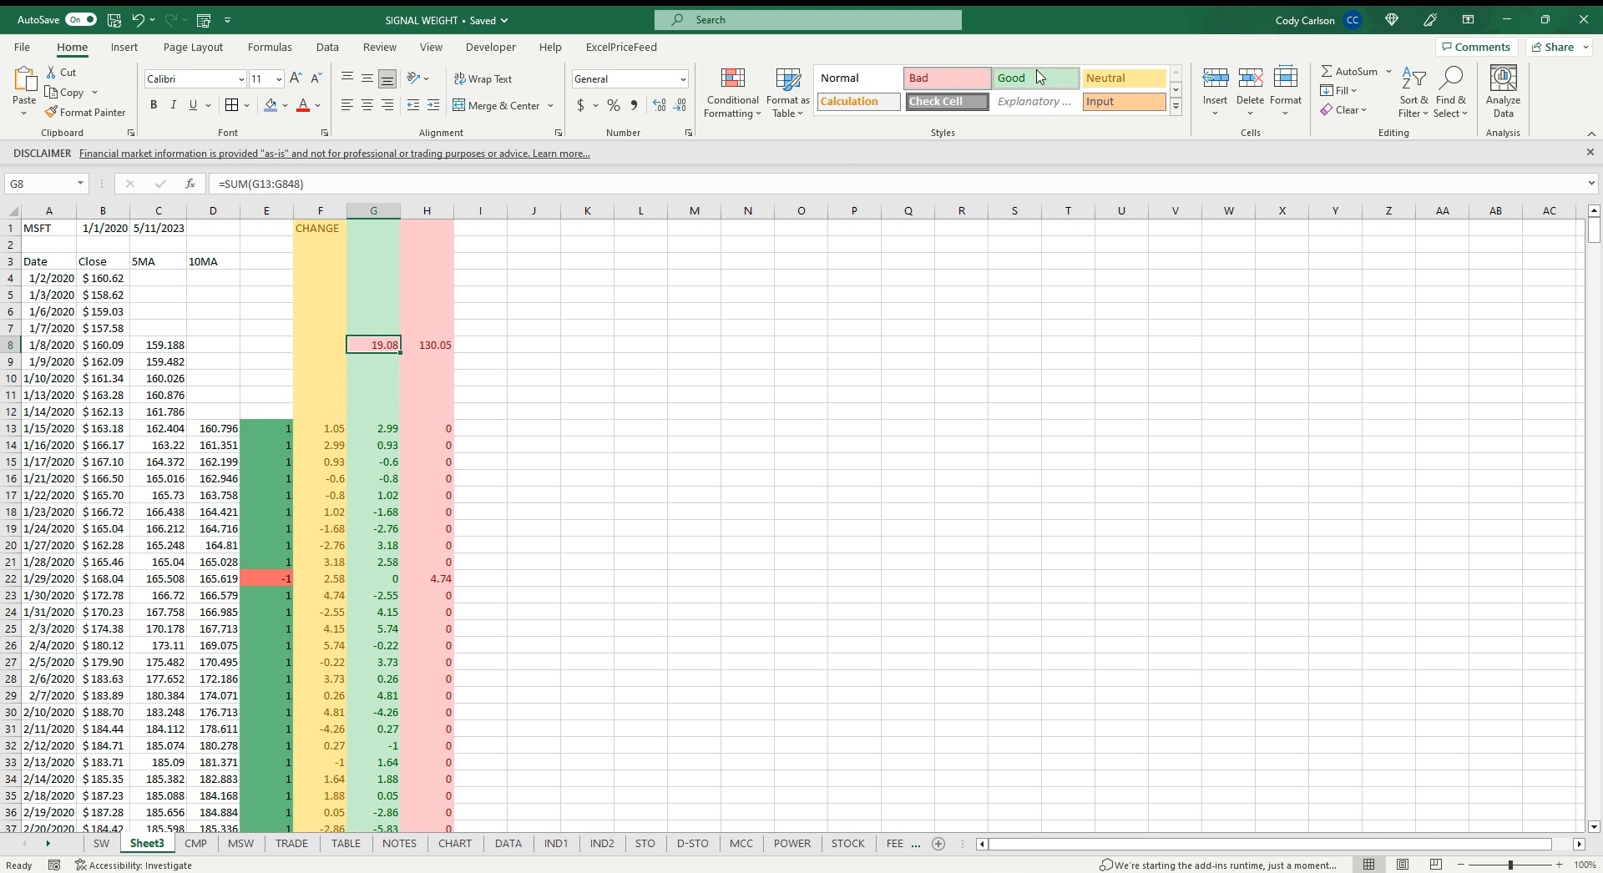
pyautogui.click(756, 409)
pyautogui.click(434, 343)
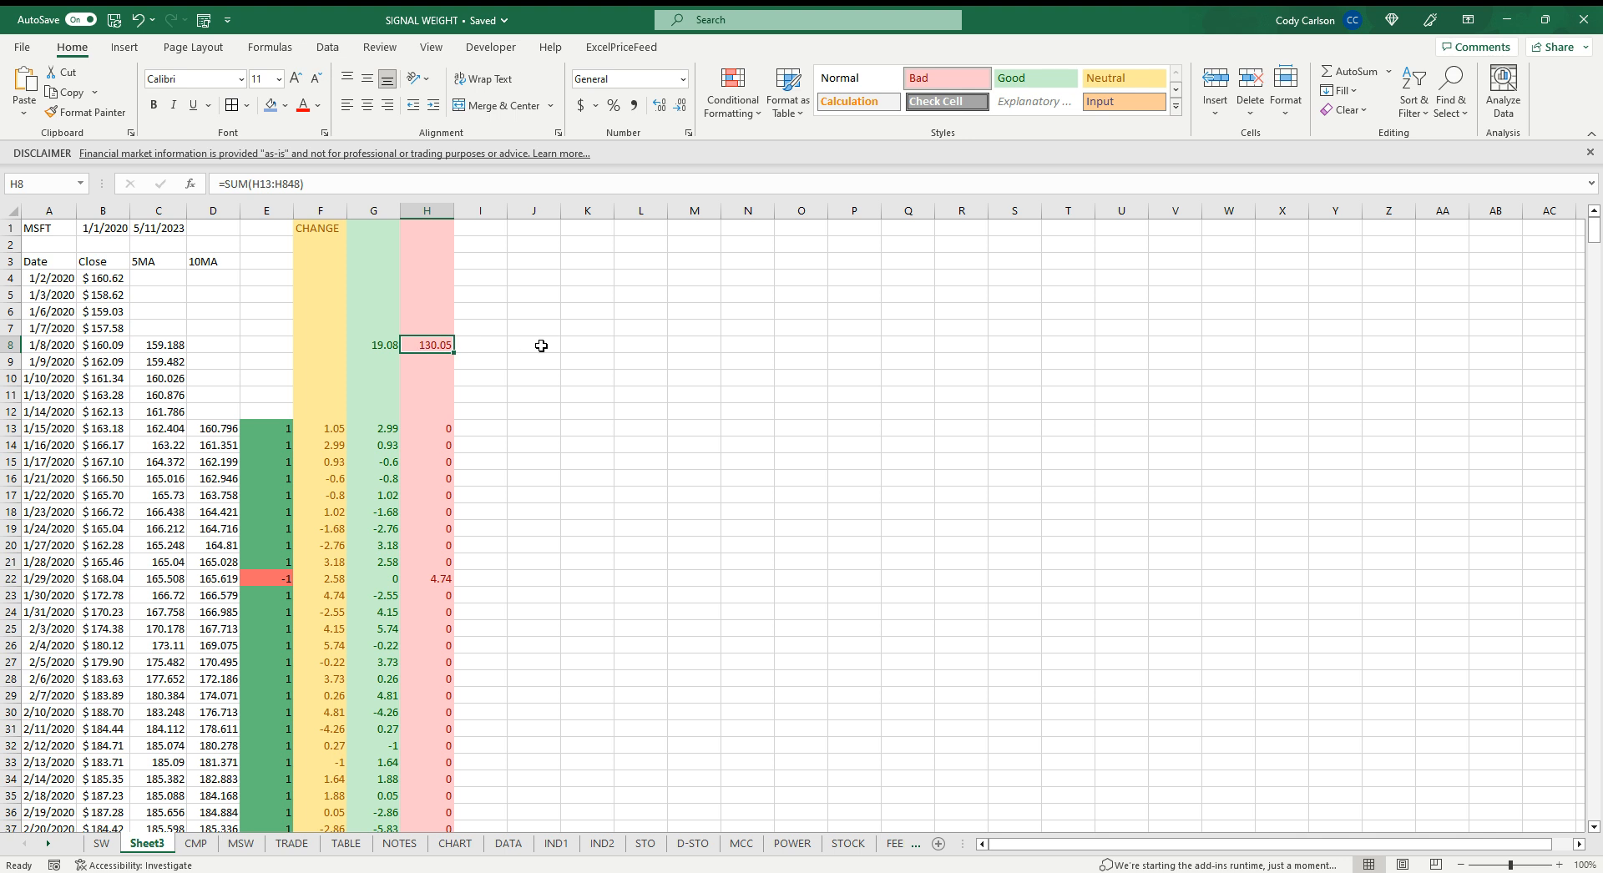
# Apply the Good cell style to column I and the Bad cell style to column J
pyautogui.scroll(-3, 632, 428)
pyautogui.scroll(3, 632, 427)
pyautogui.click(482, 211)
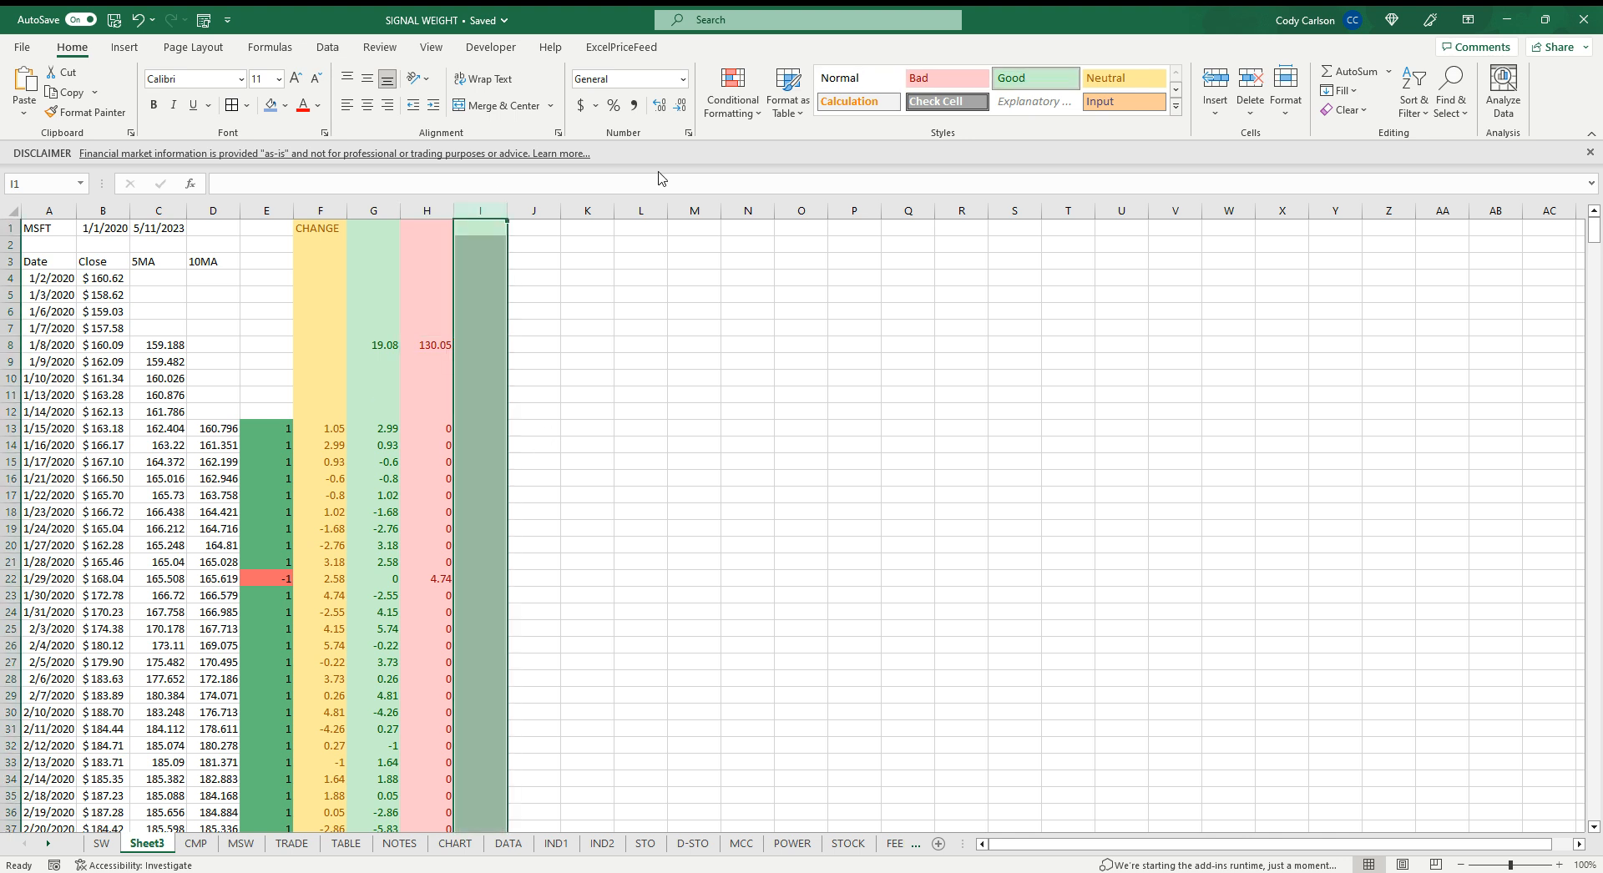
pyautogui.click(532, 212)
pyautogui.click(961, 81)
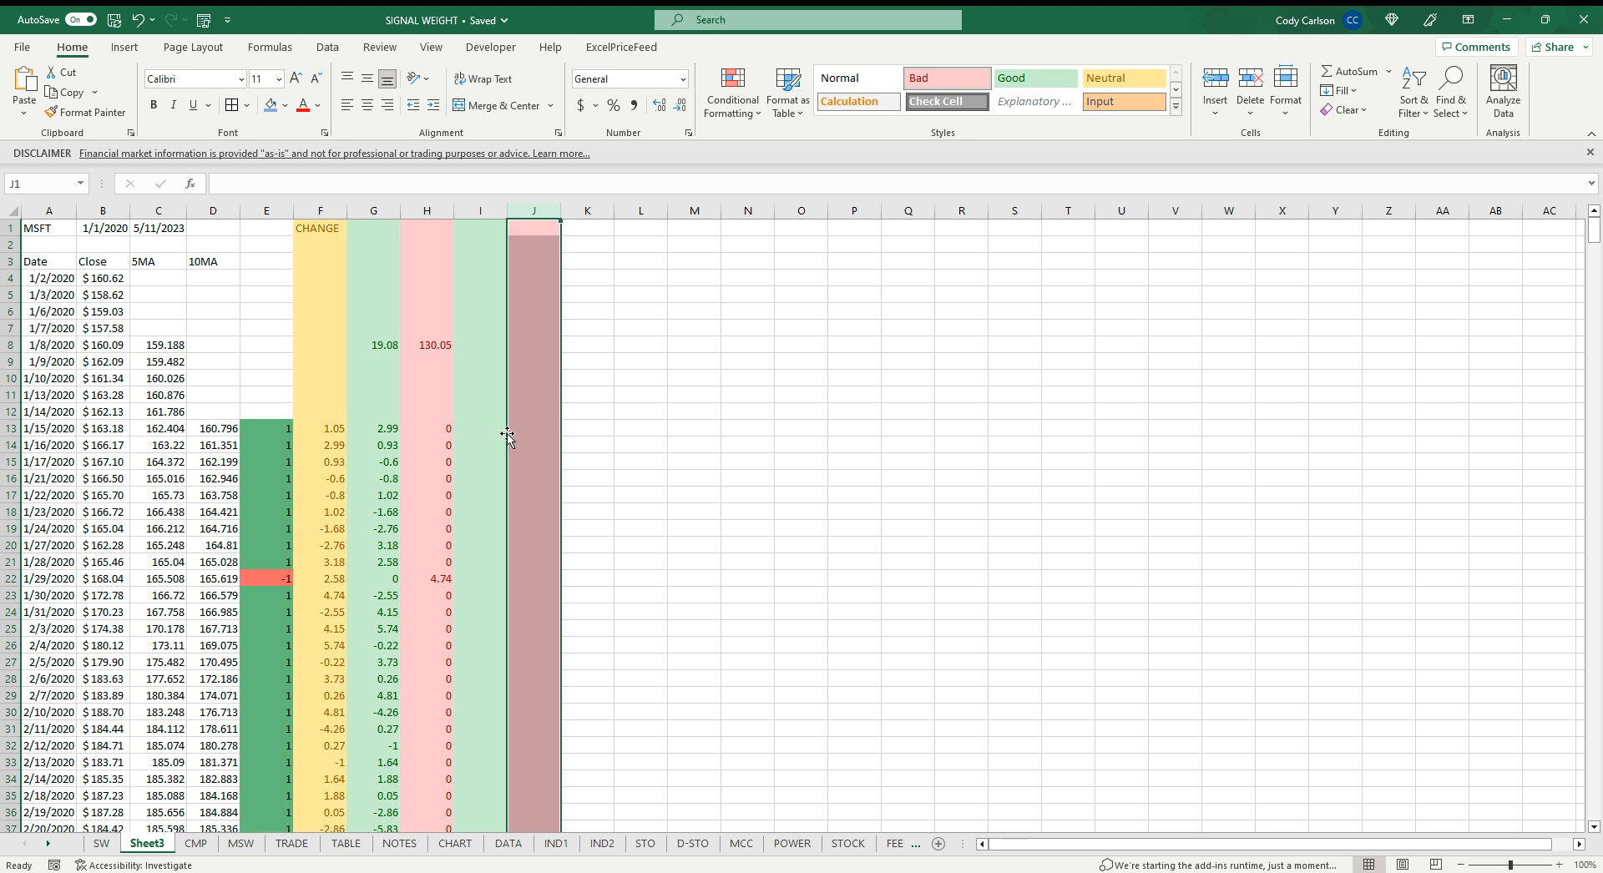
# Enter =G14+G13 in I14 to start the cumulative gain and copy it across to J14
pyautogui.click(478, 442)
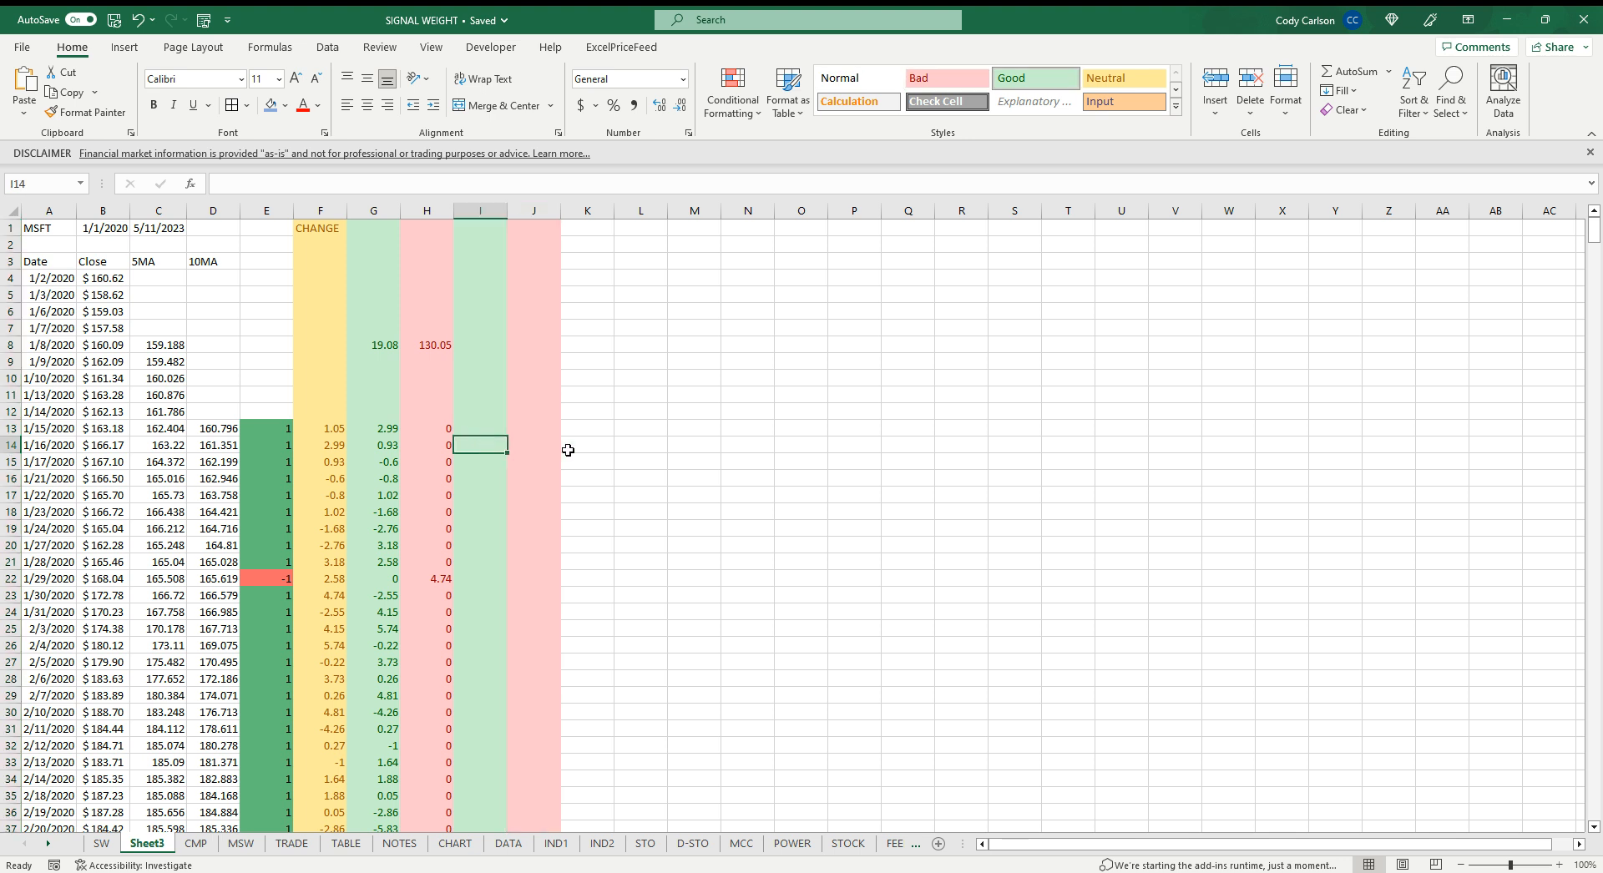
pyautogui.write('=')
pyautogui.click(386, 445)
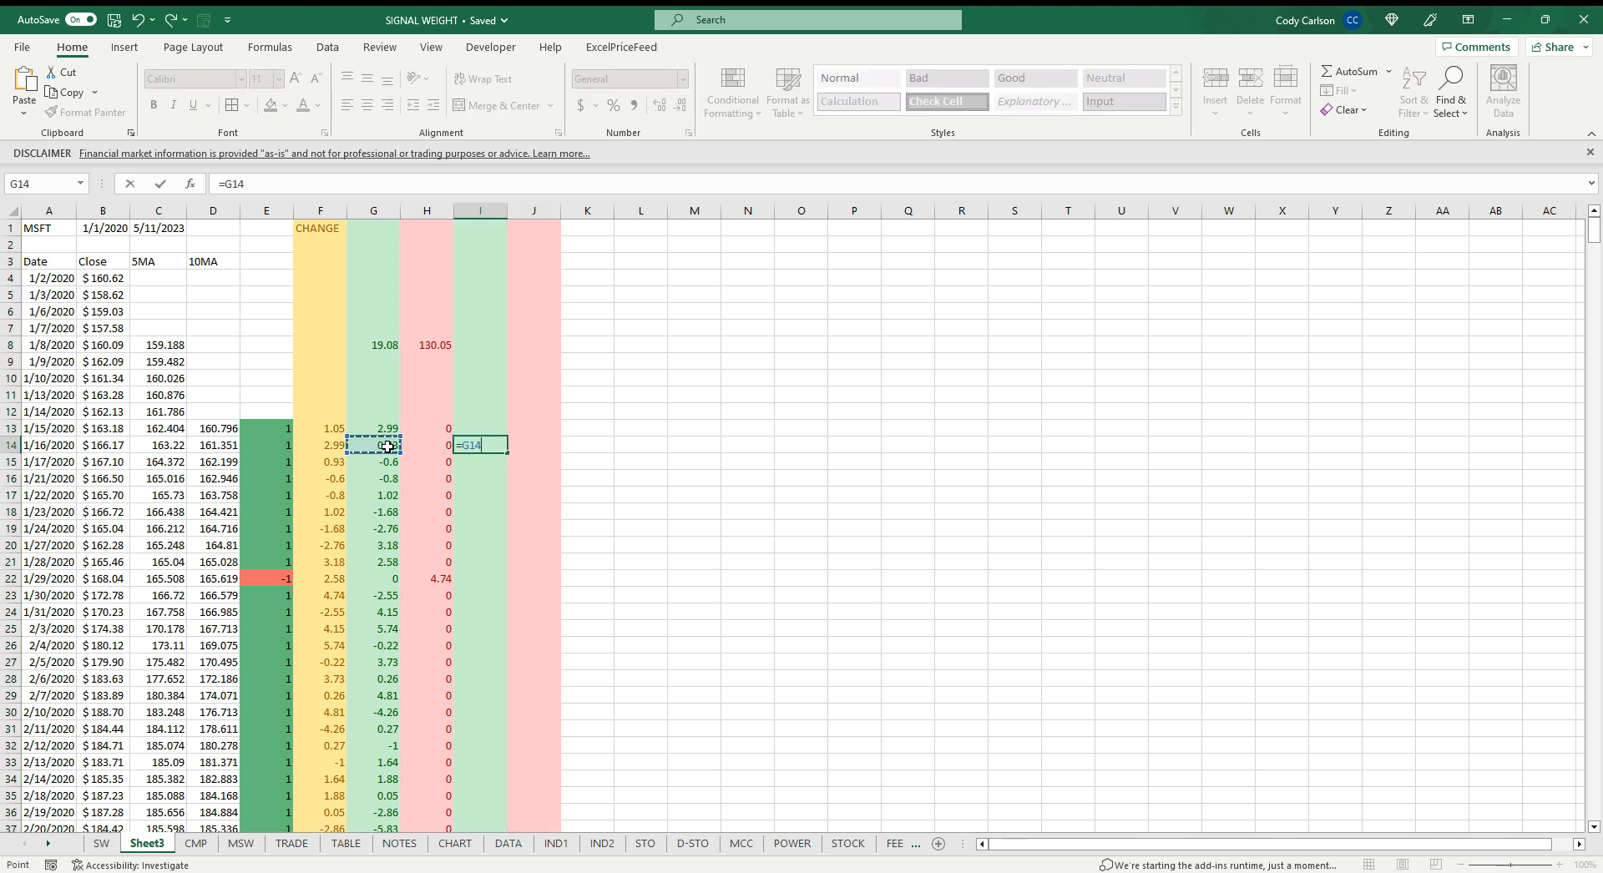
pyautogui.write('+')
pyautogui.click(374, 428)
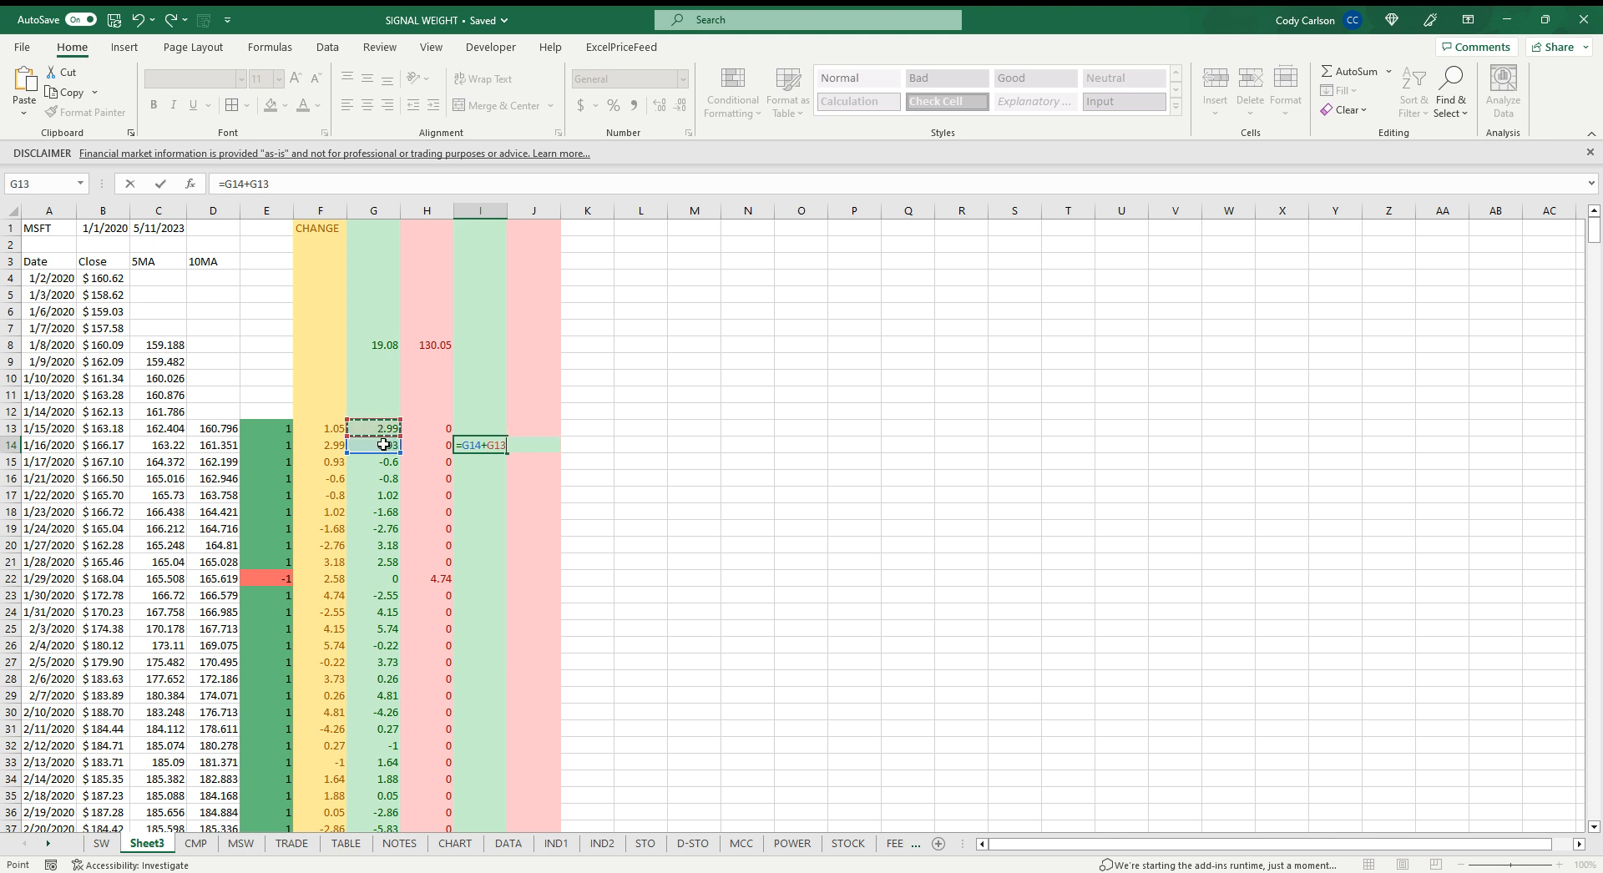
pyautogui.write('.')
pyautogui.press('Return')
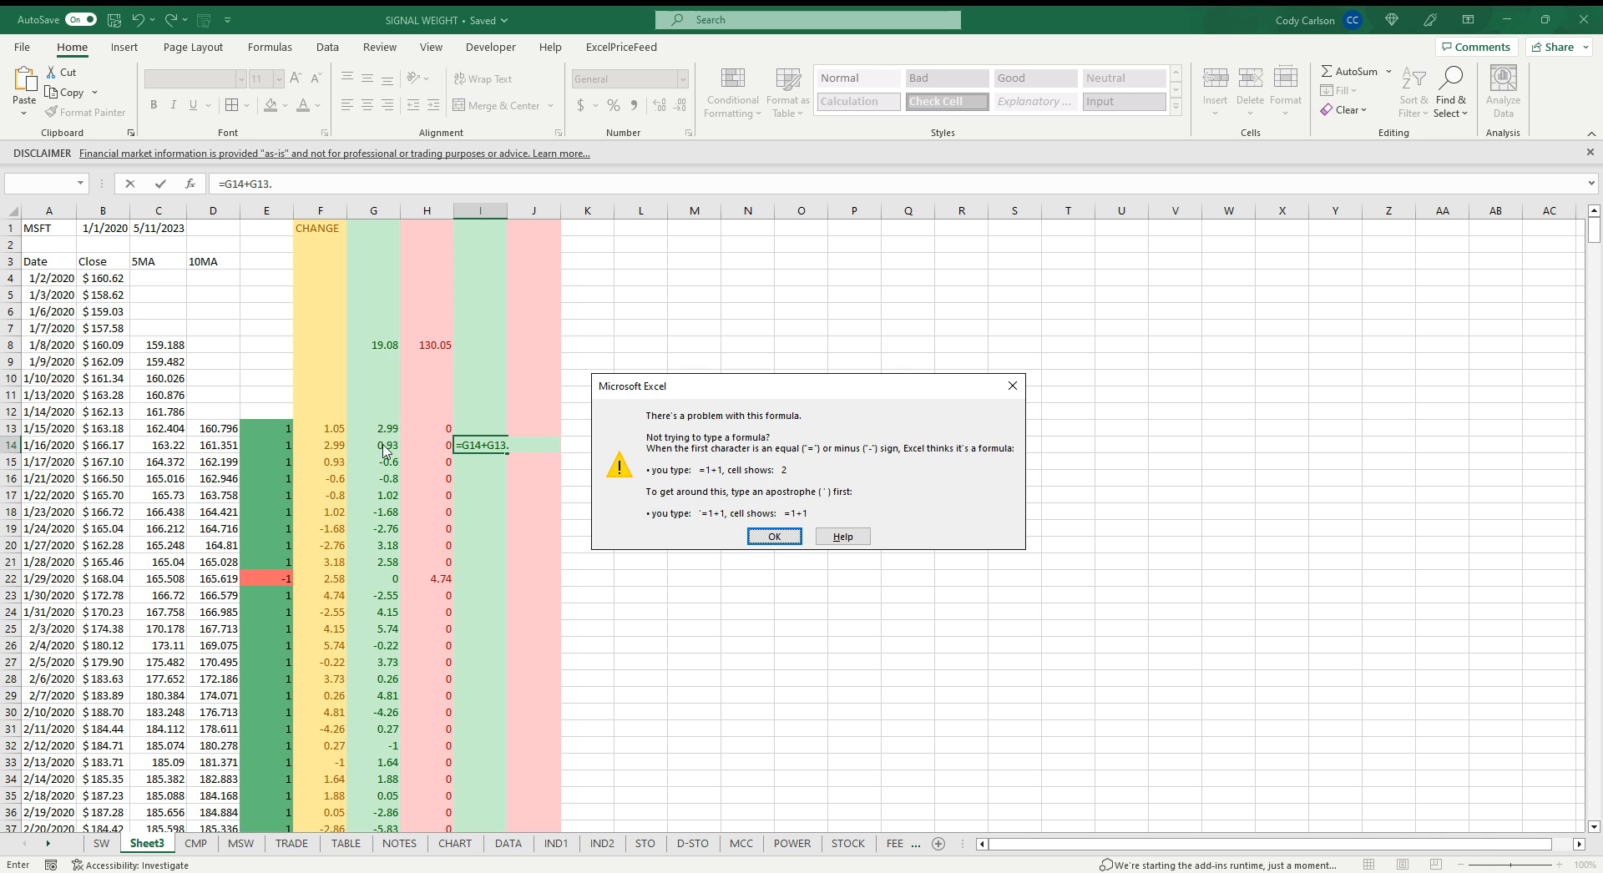
pyautogui.press('Return')
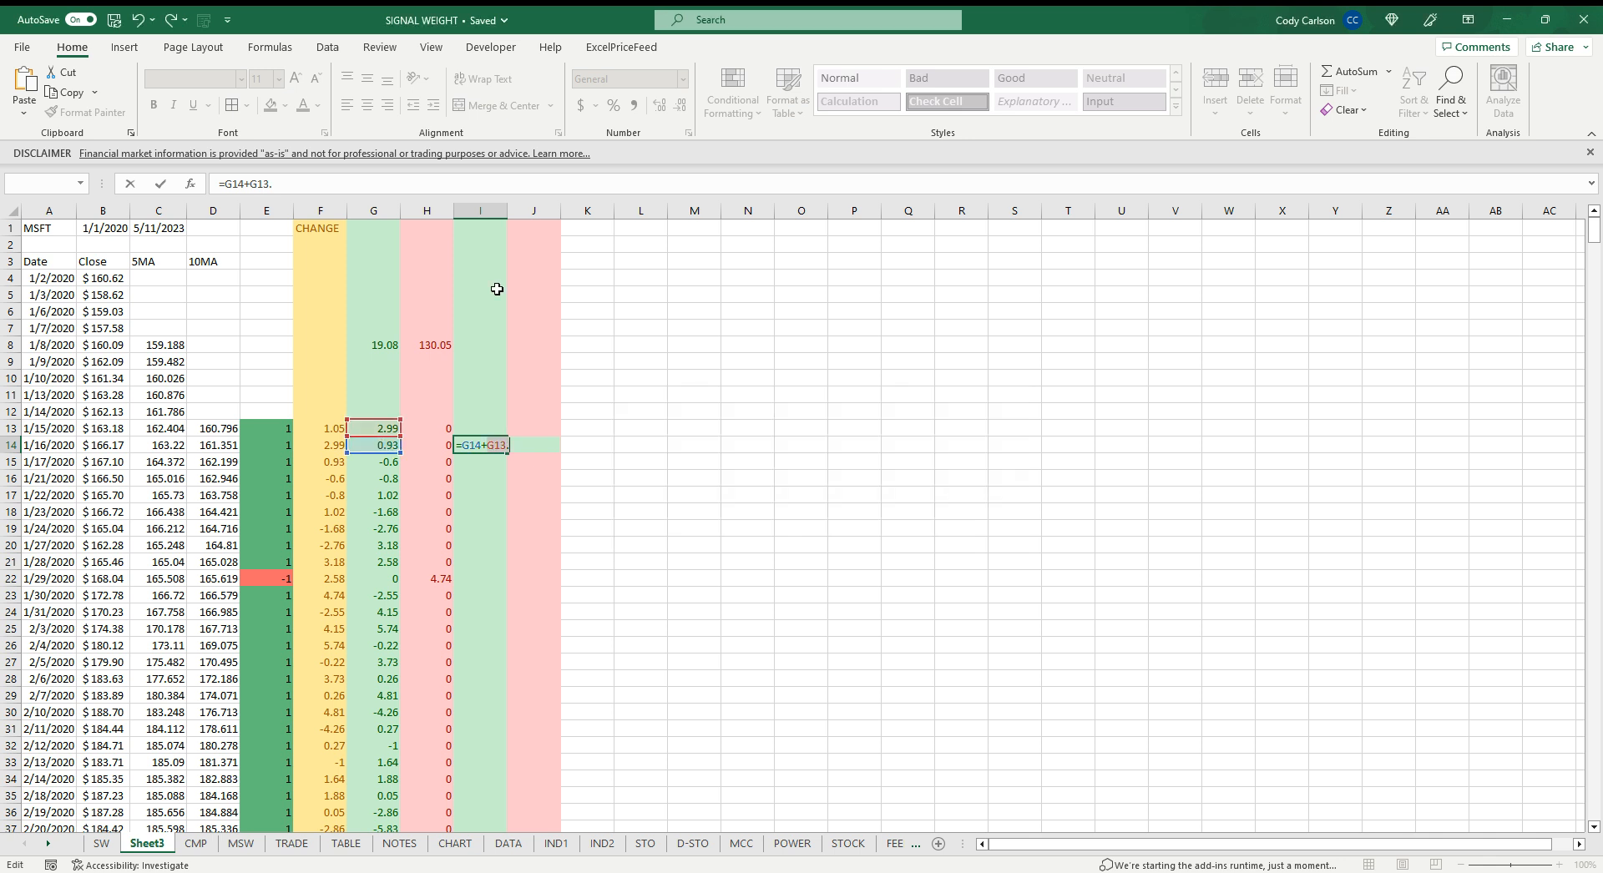
pyautogui.click(316, 182)
pyautogui.press('Return')
pyautogui.click(481, 444)
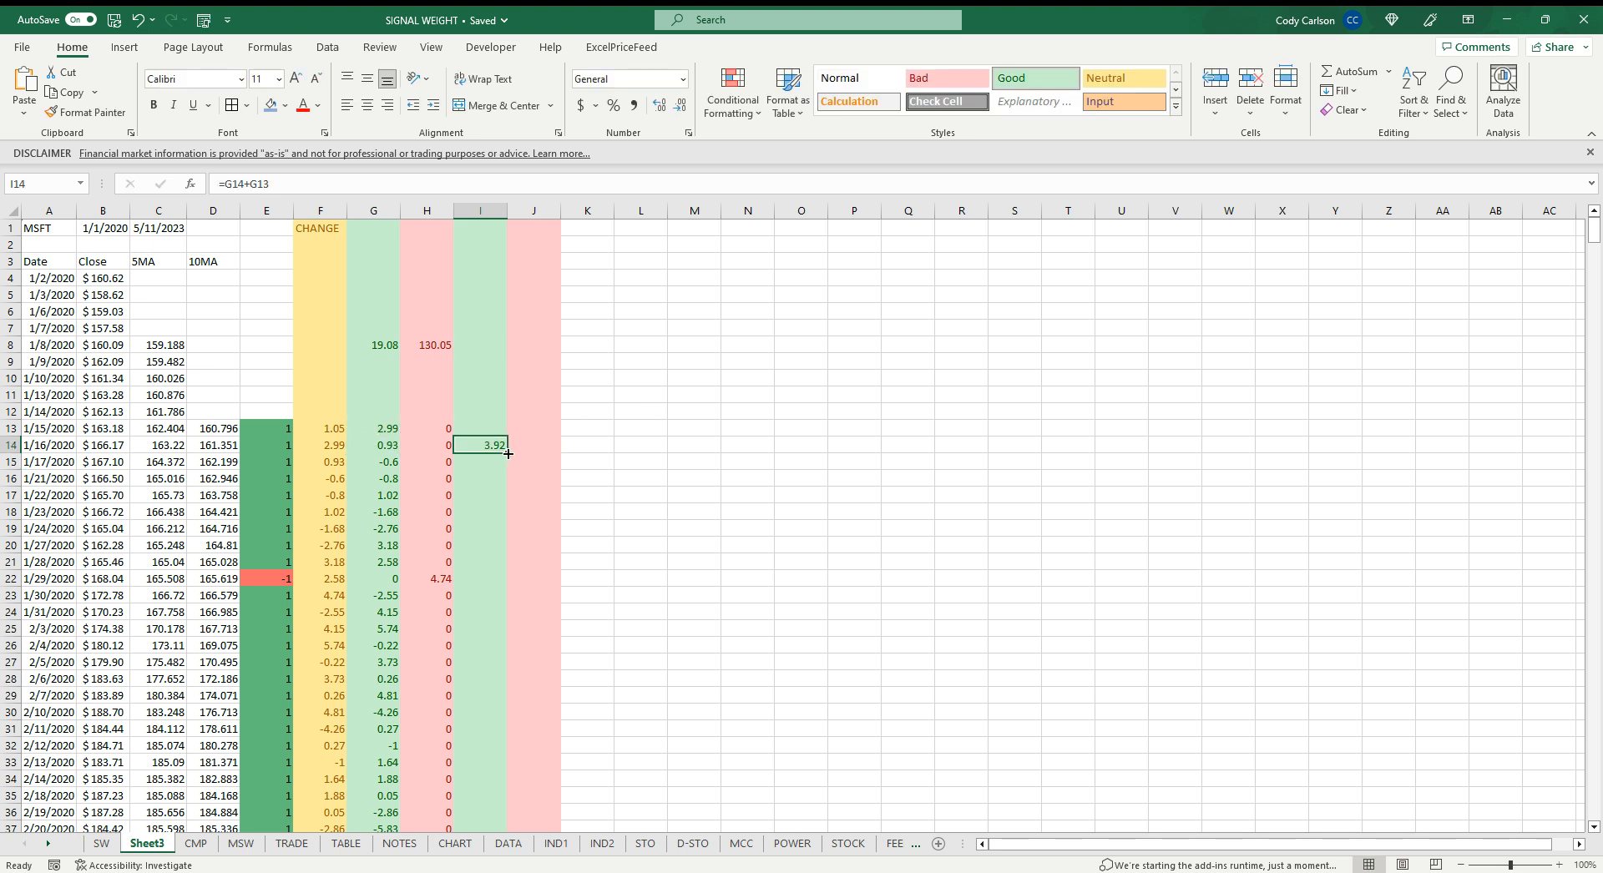
pyautogui.moveTo(508, 454); pyautogui.dragTo(560, 449)
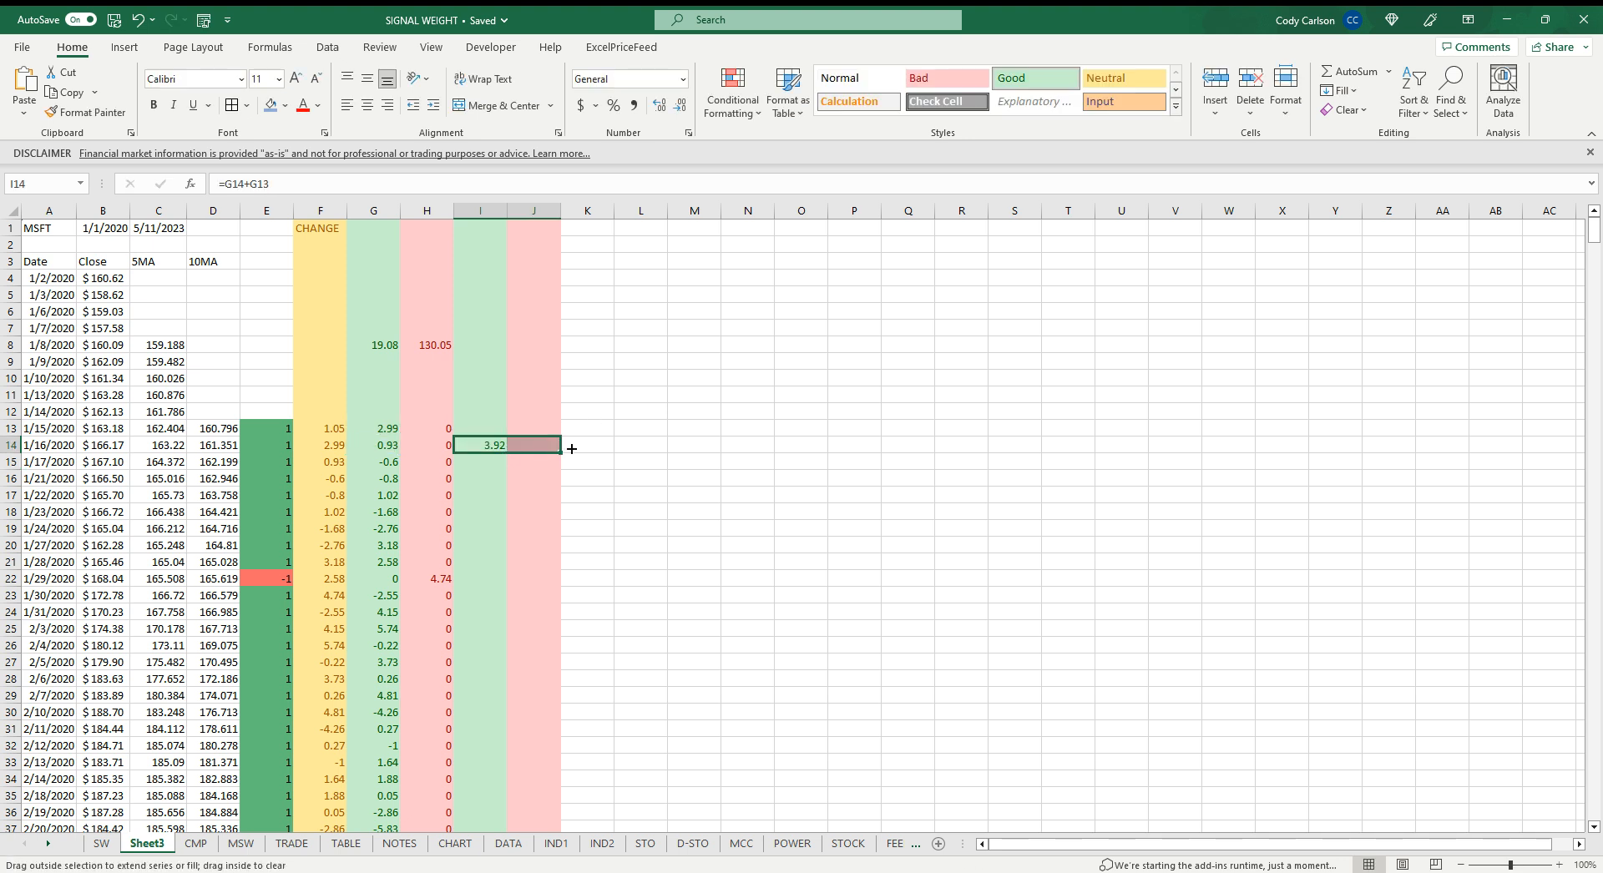
pyautogui.click(551, 445)
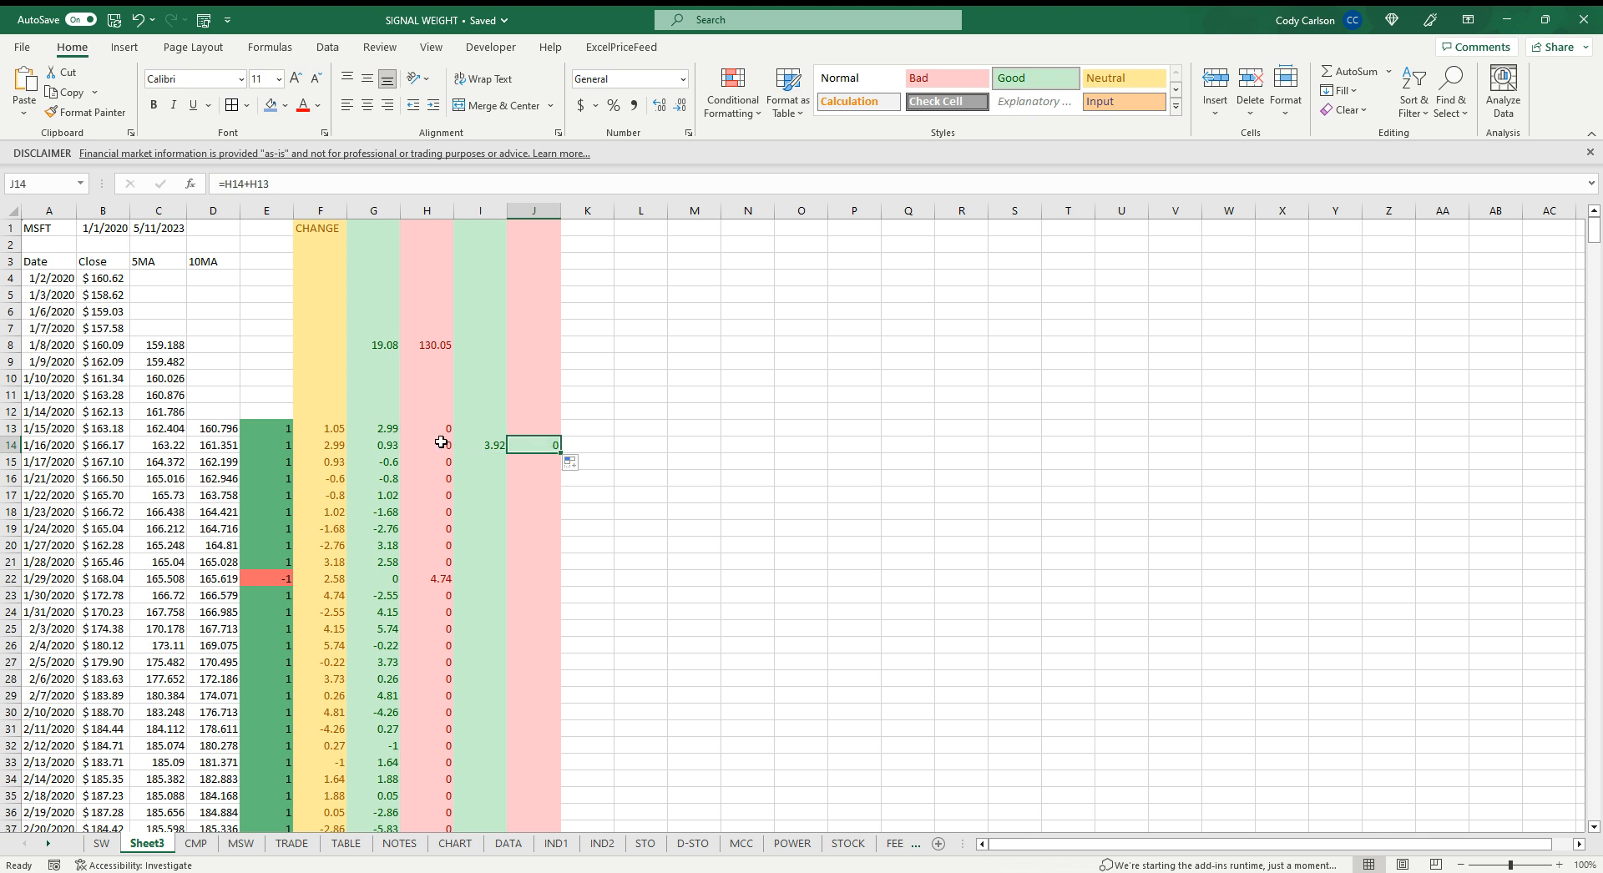
# Enter =G15+I14 in I15 as the running cumulative total and copy it across to J15
pyautogui.click(489, 444)
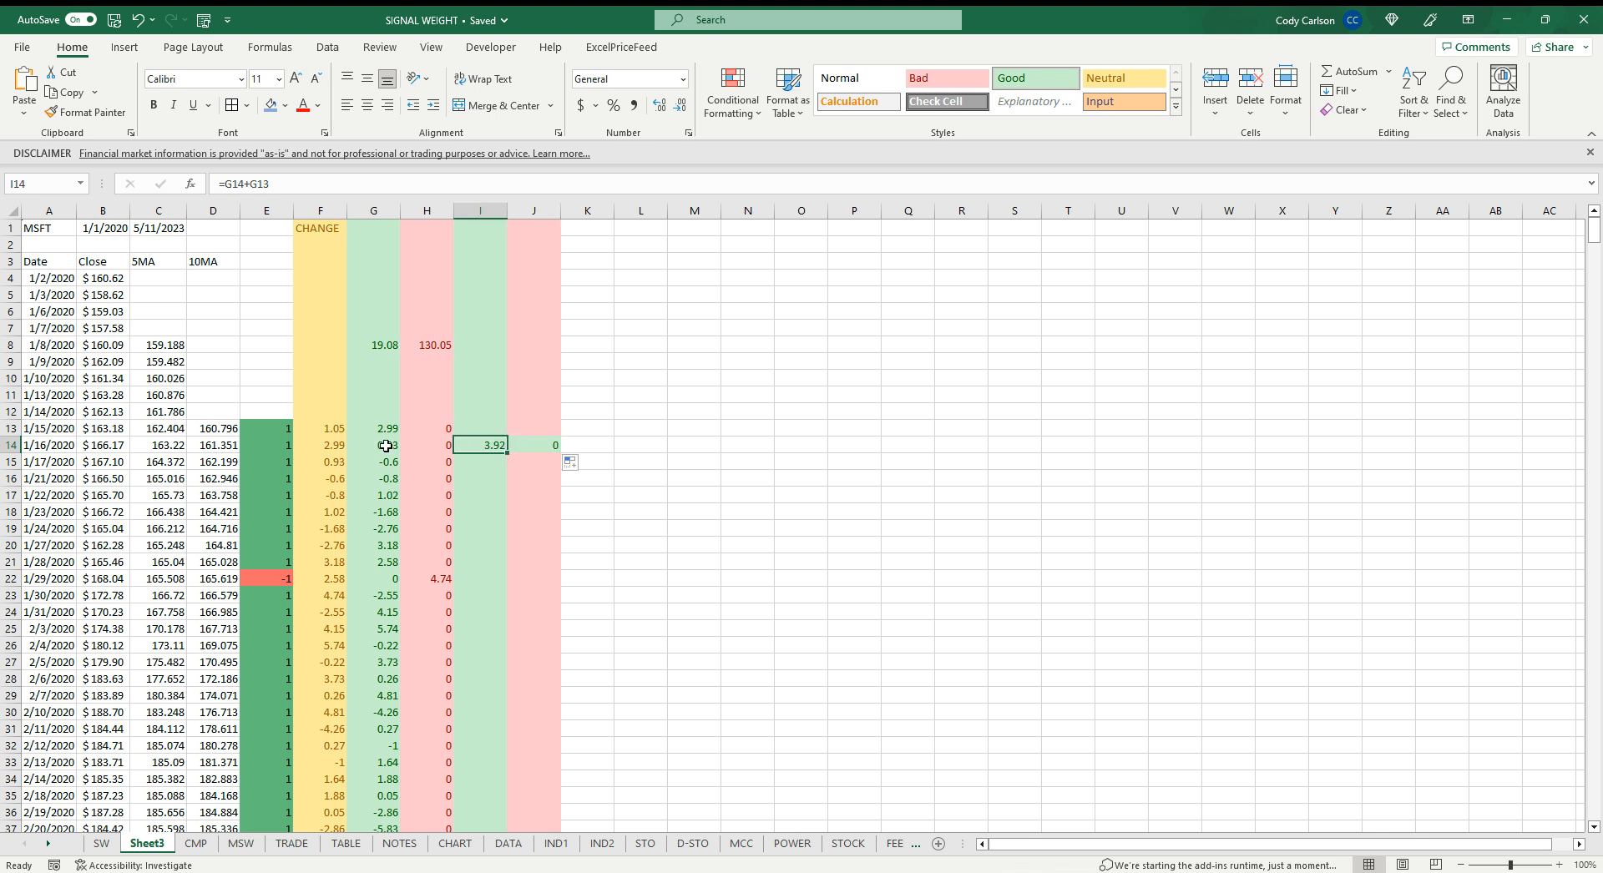
pyautogui.click(492, 460)
pyautogui.write('=')
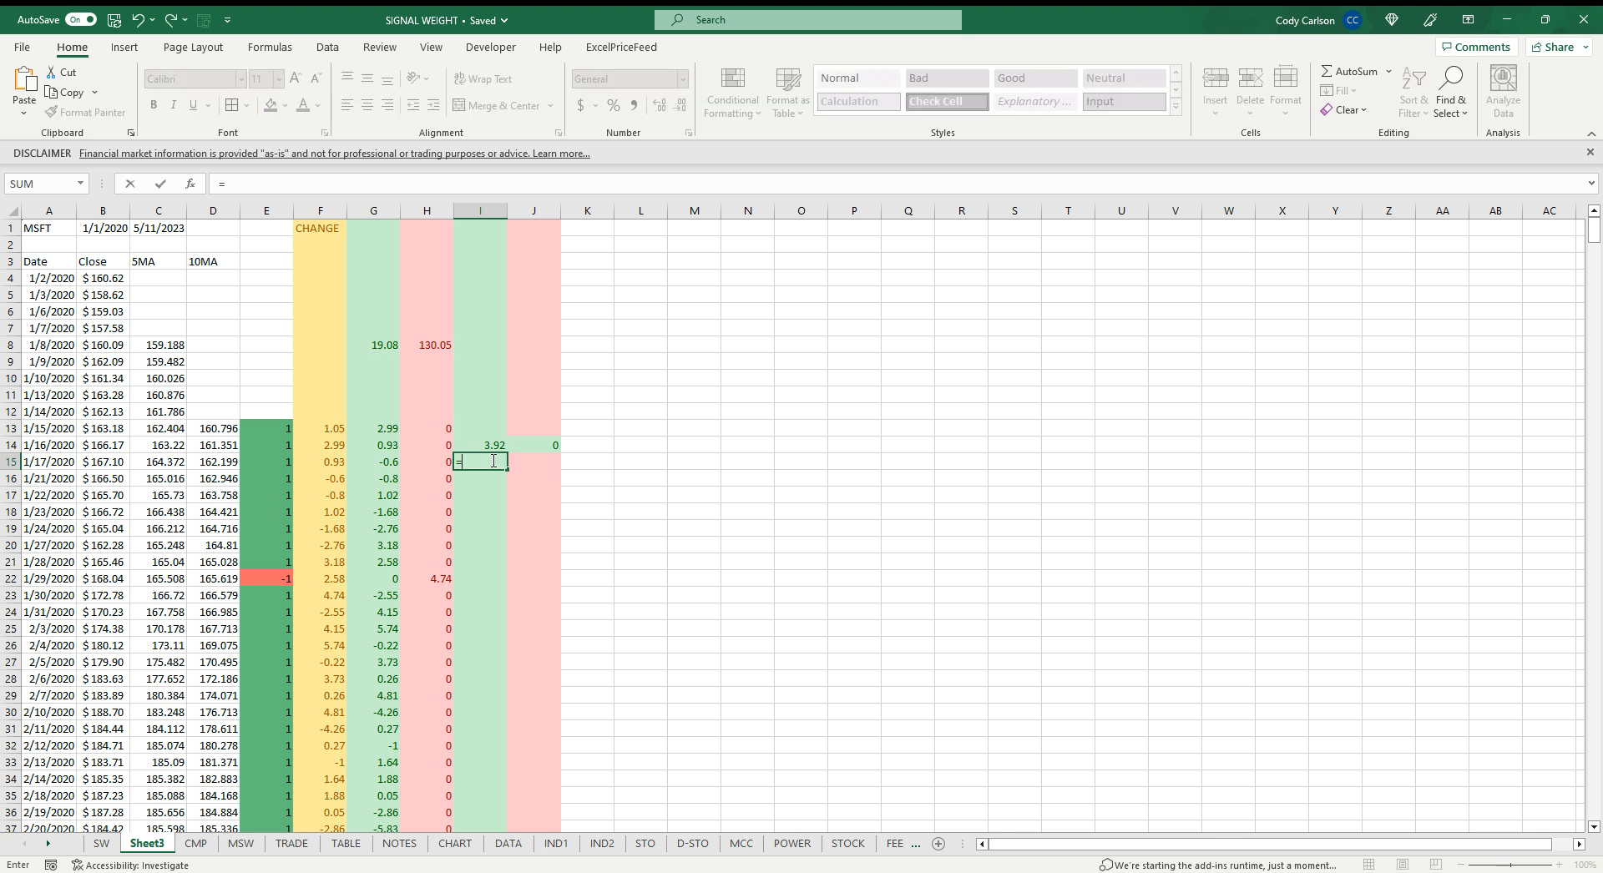
pyautogui.click(386, 464)
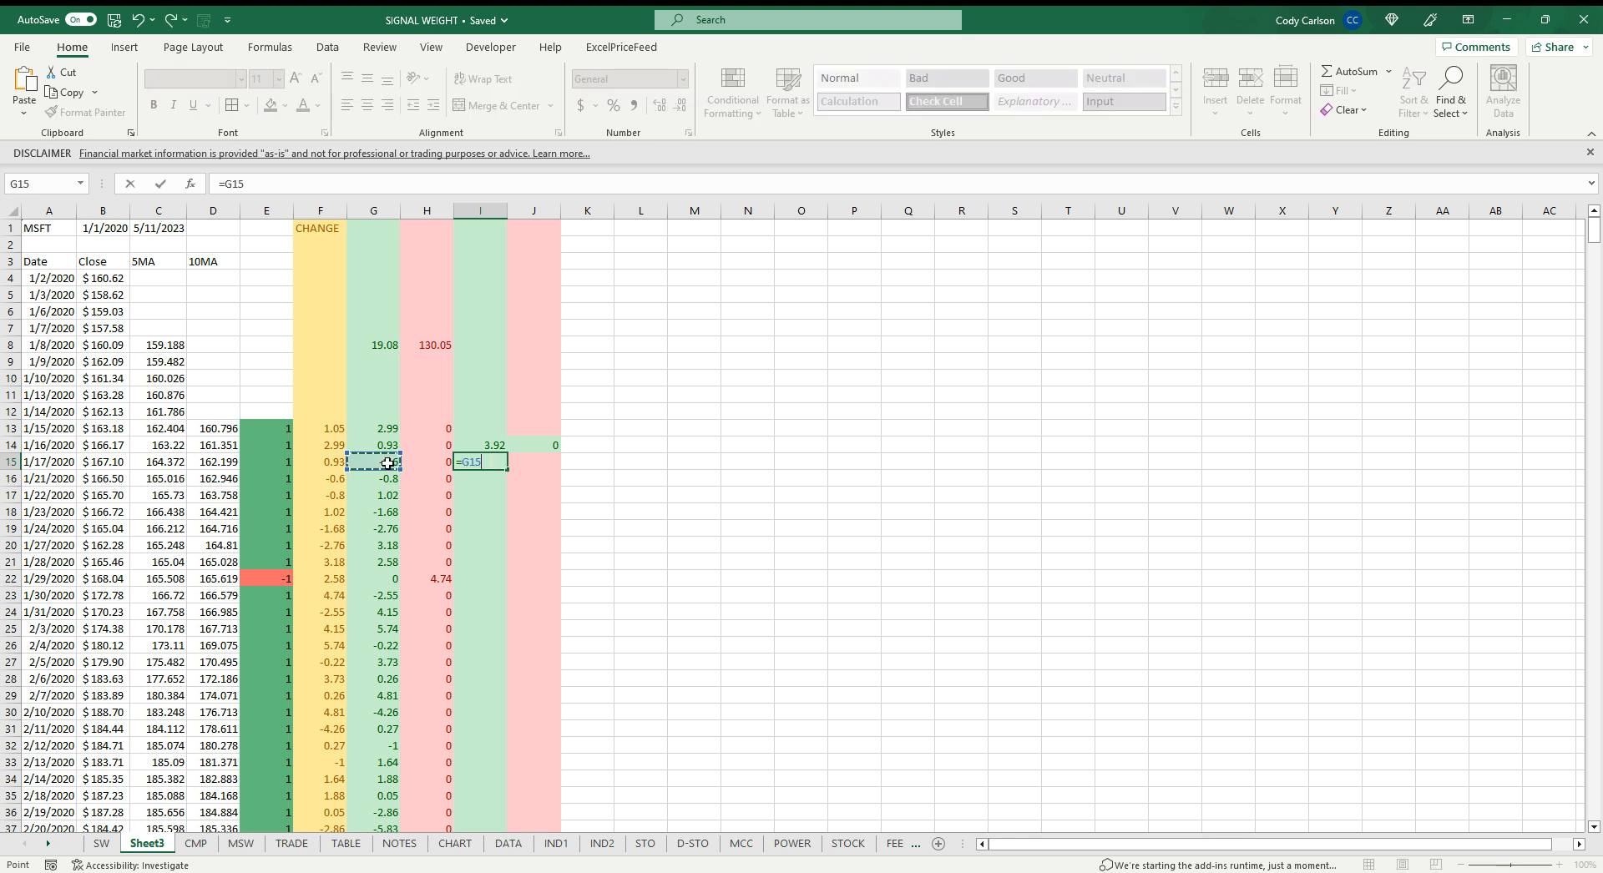
pyautogui.write('+')
pyautogui.click(488, 446)
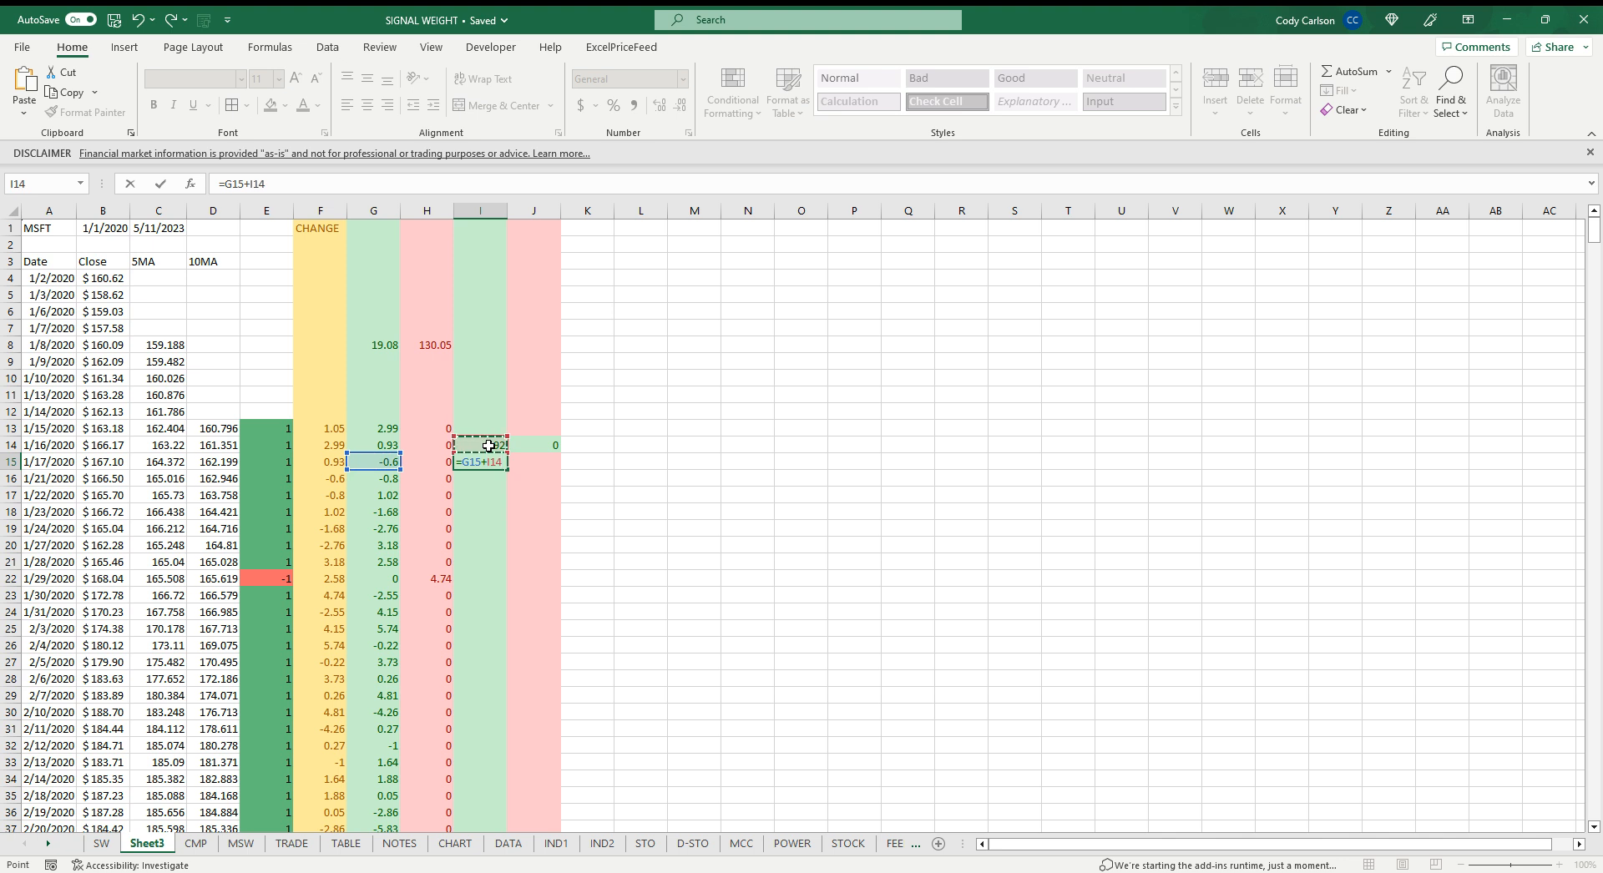
pyautogui.press('Return')
pyautogui.click(482, 464)
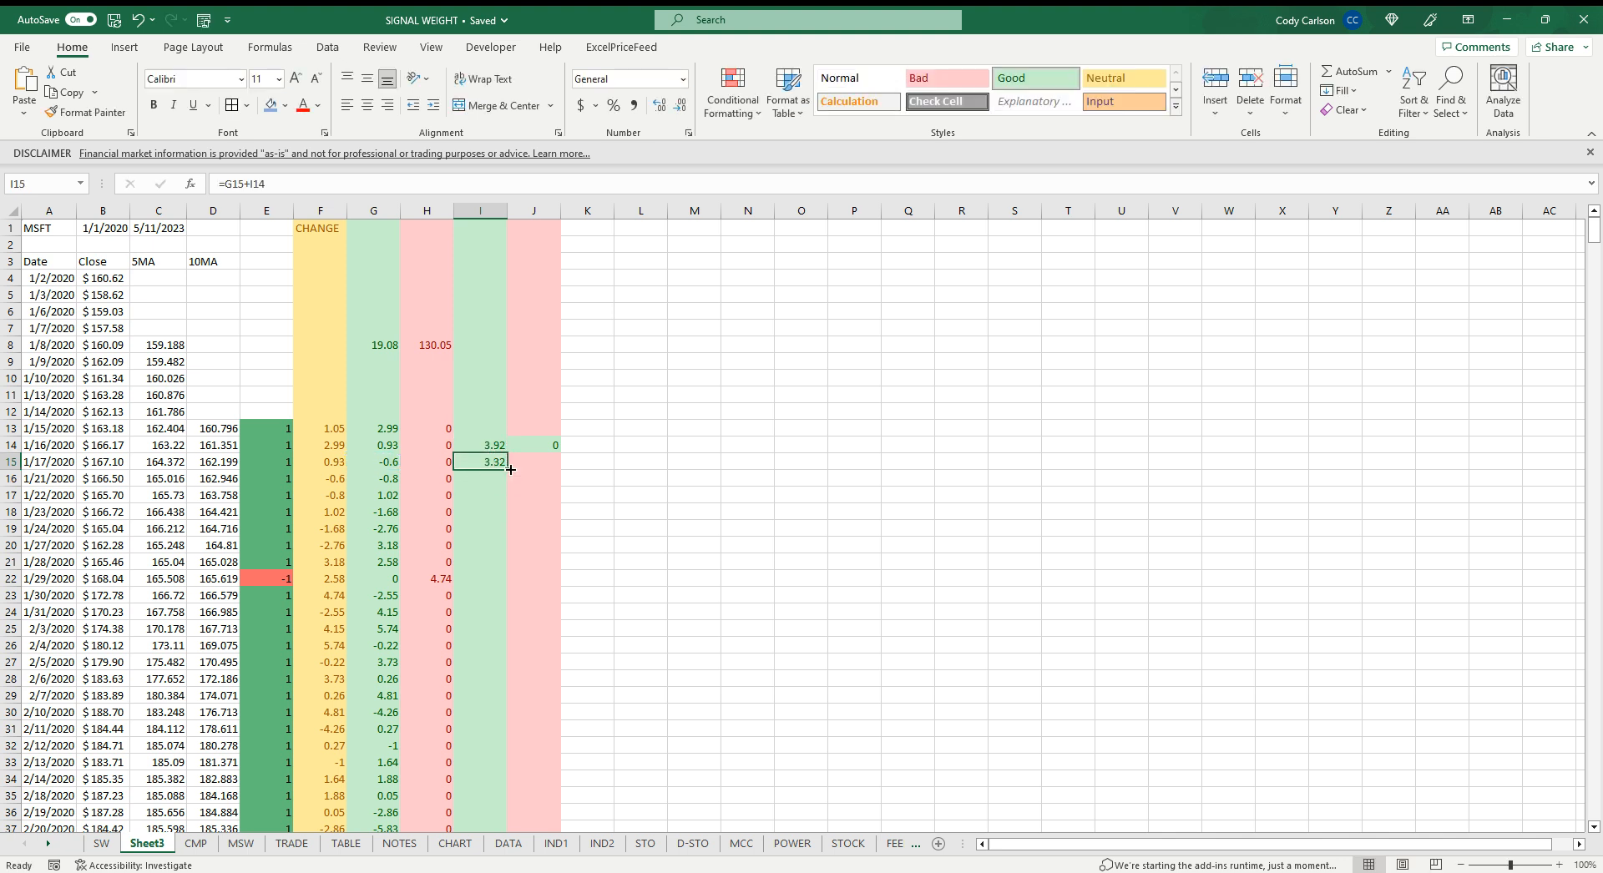
pyautogui.moveTo(508, 470); pyautogui.dragTo(563, 468)
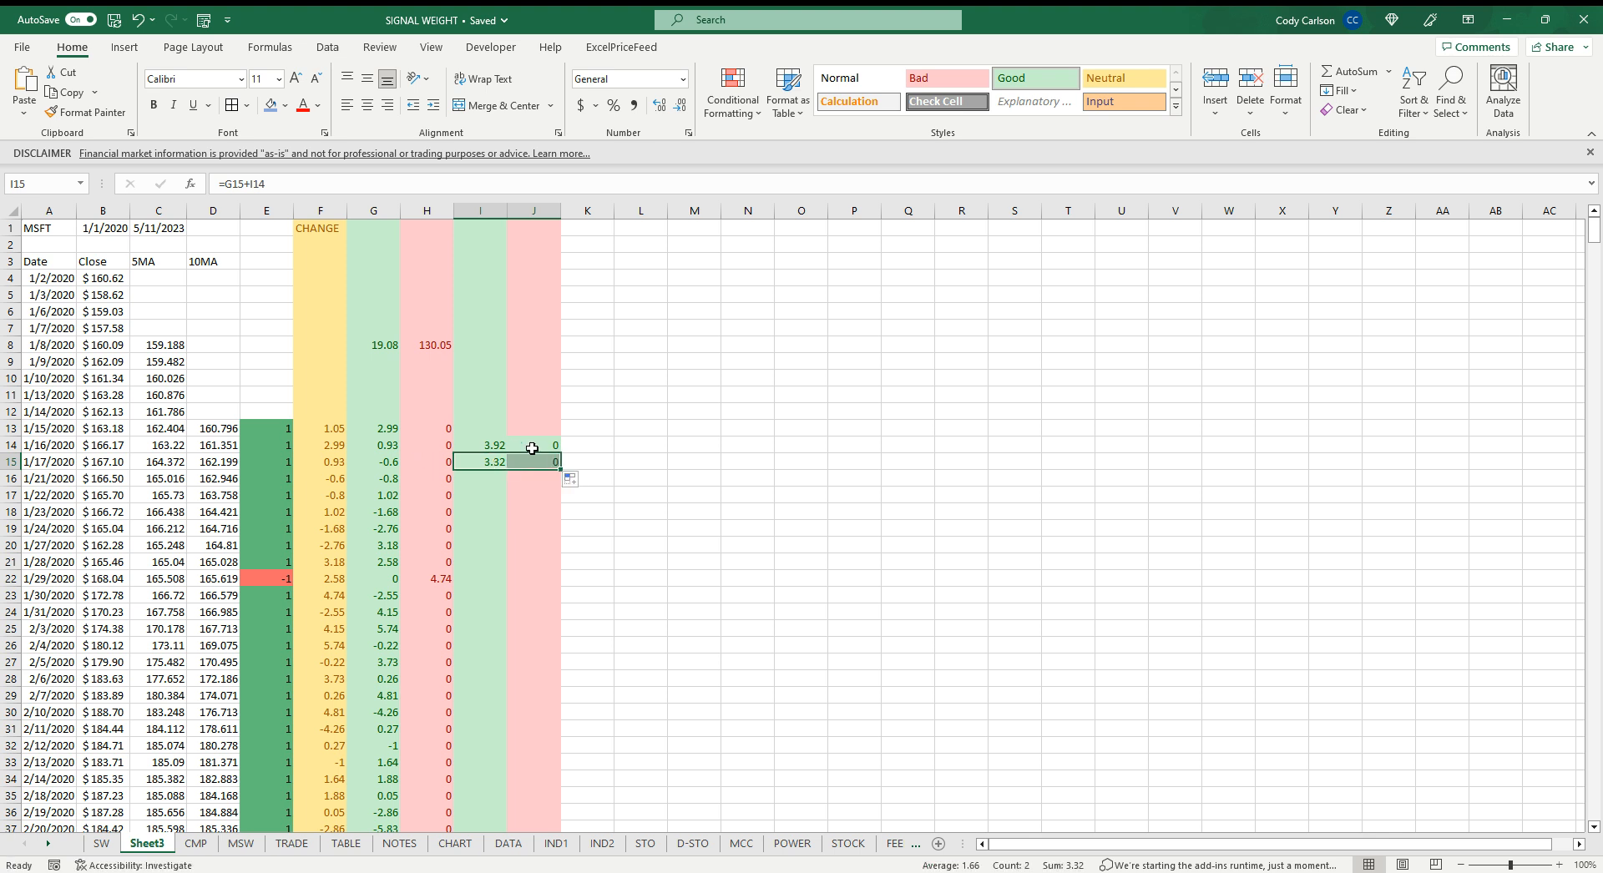
# Fill the cumulative gain formulas in I15:J15 down to the last data row
pyautogui.doubleClick(560, 471)
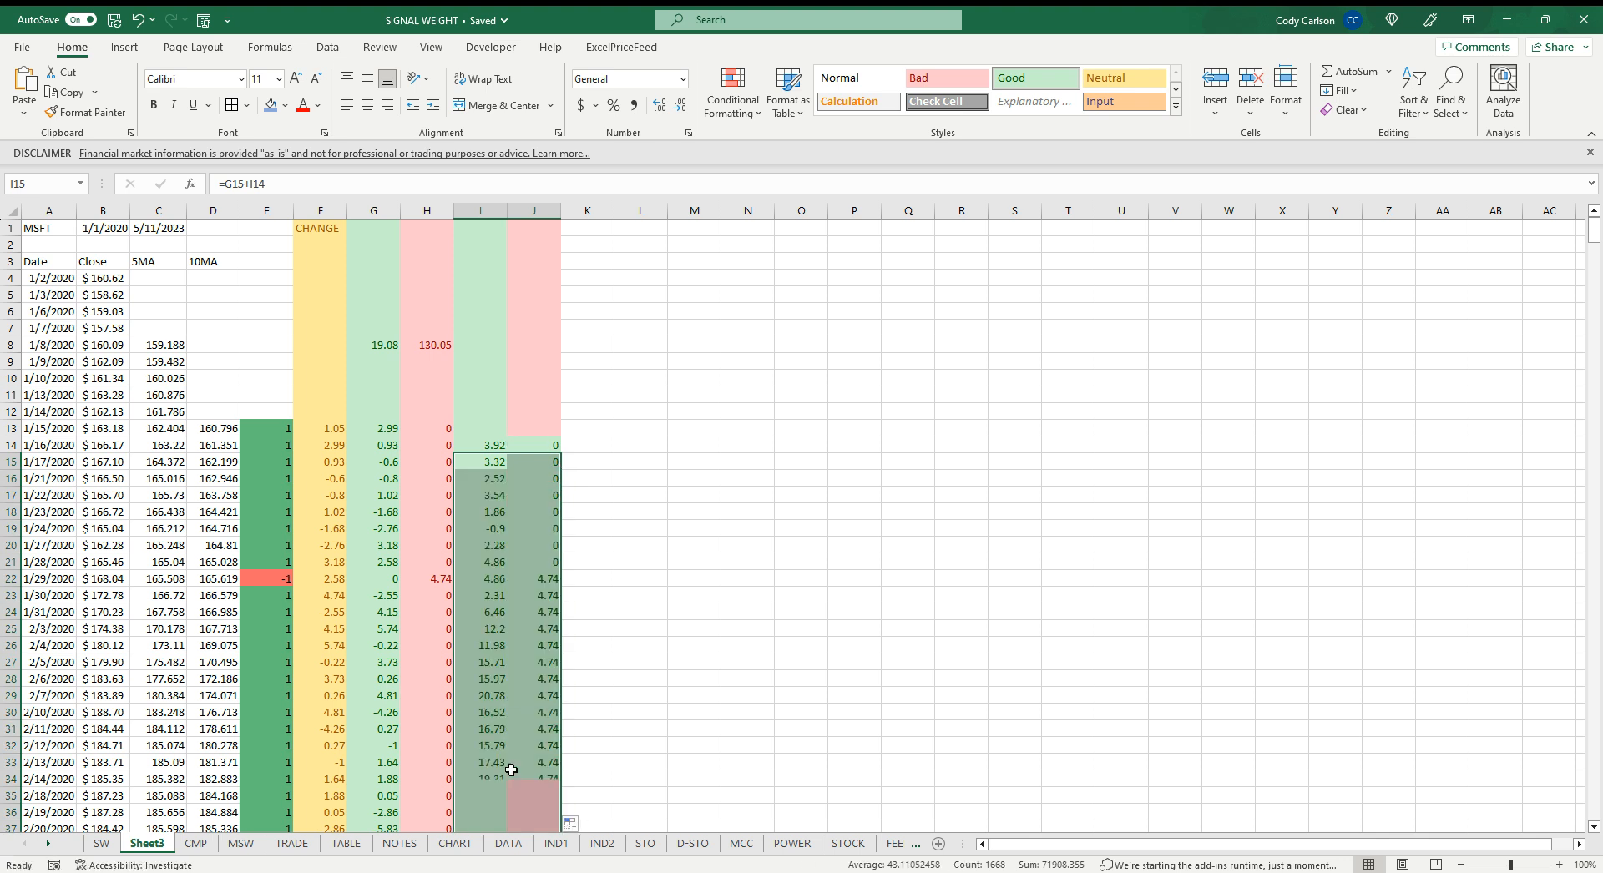
pyautogui.click(552, 210)
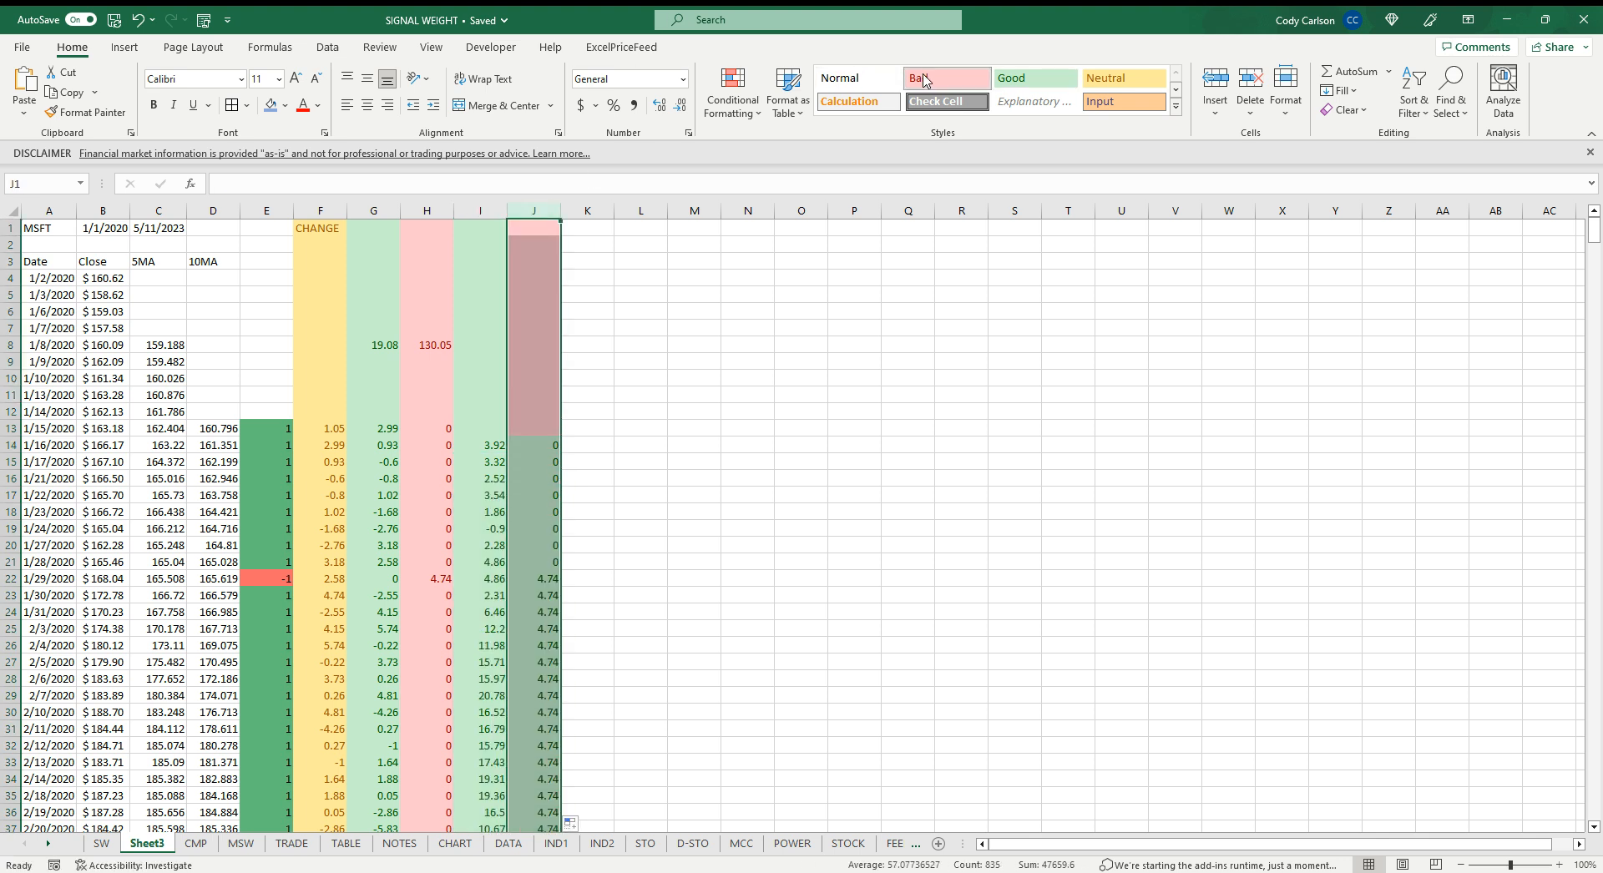
pyautogui.click(758, 377)
pyautogui.scroll(-3, 561, 380)
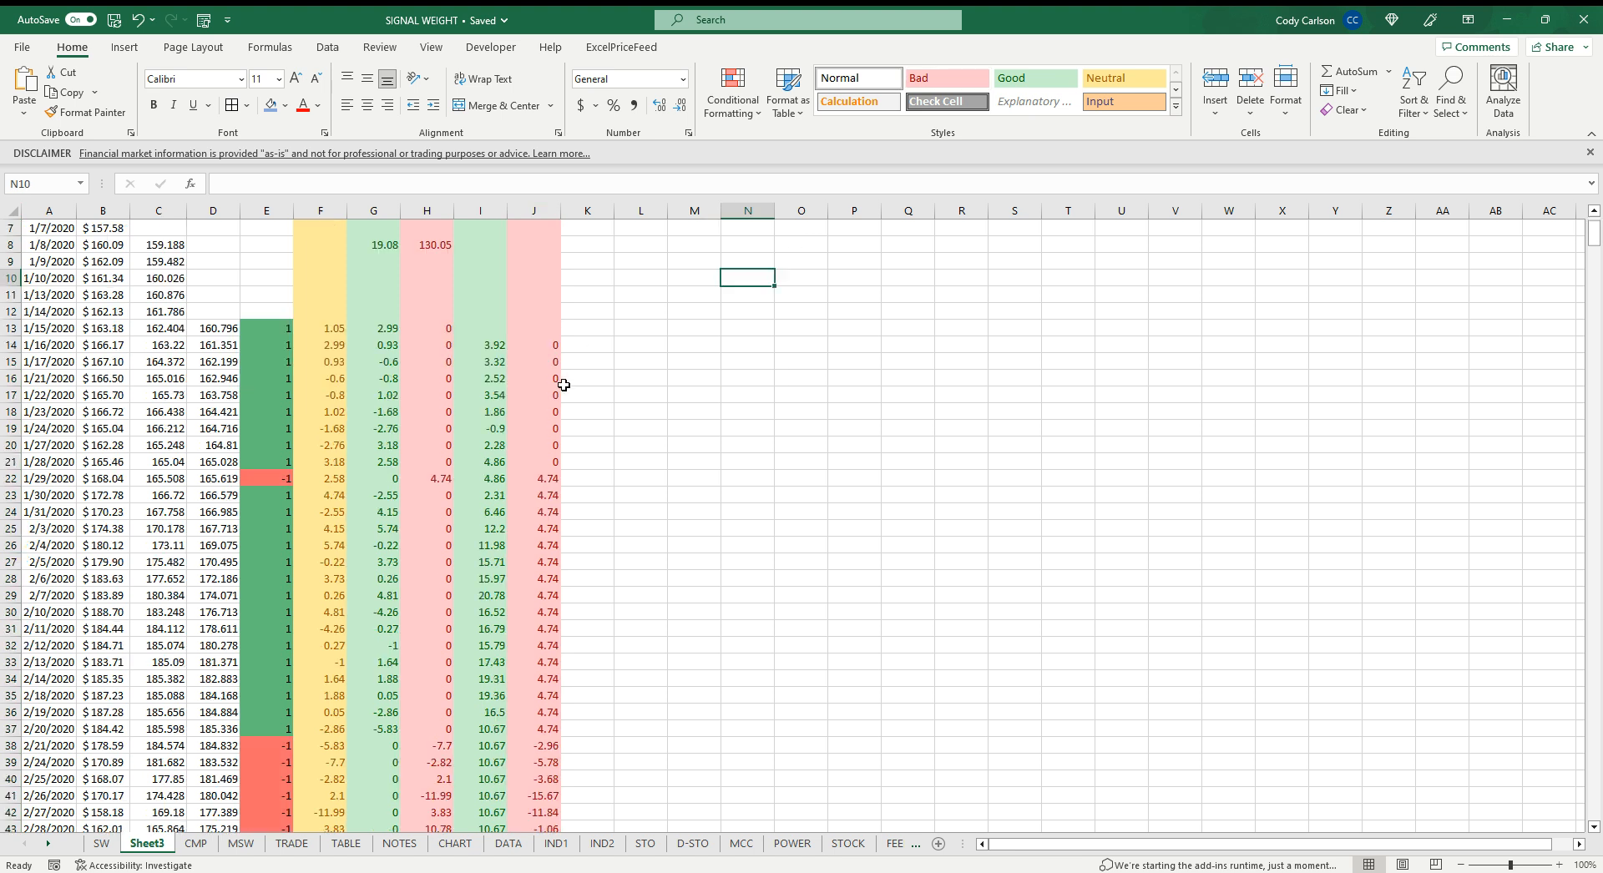
pyautogui.scroll(-4, 506, 684)
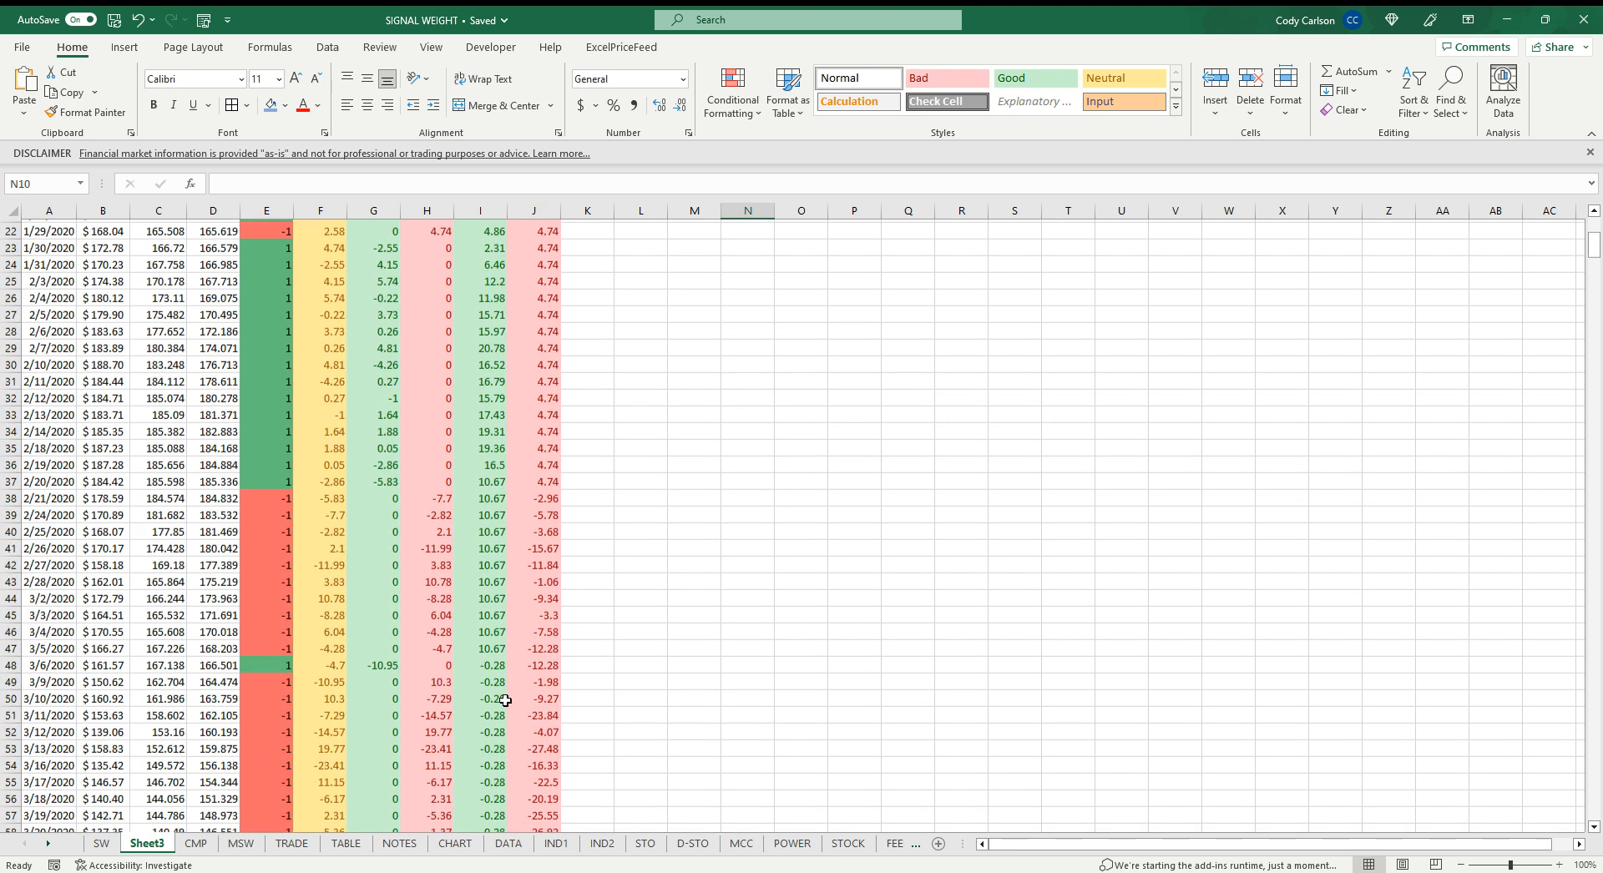
pyautogui.scroll(6, 507, 698)
# Select the cumulative gain columns I14:J848 and insert a 2-D line chart of them
pyautogui.click(503, 397)
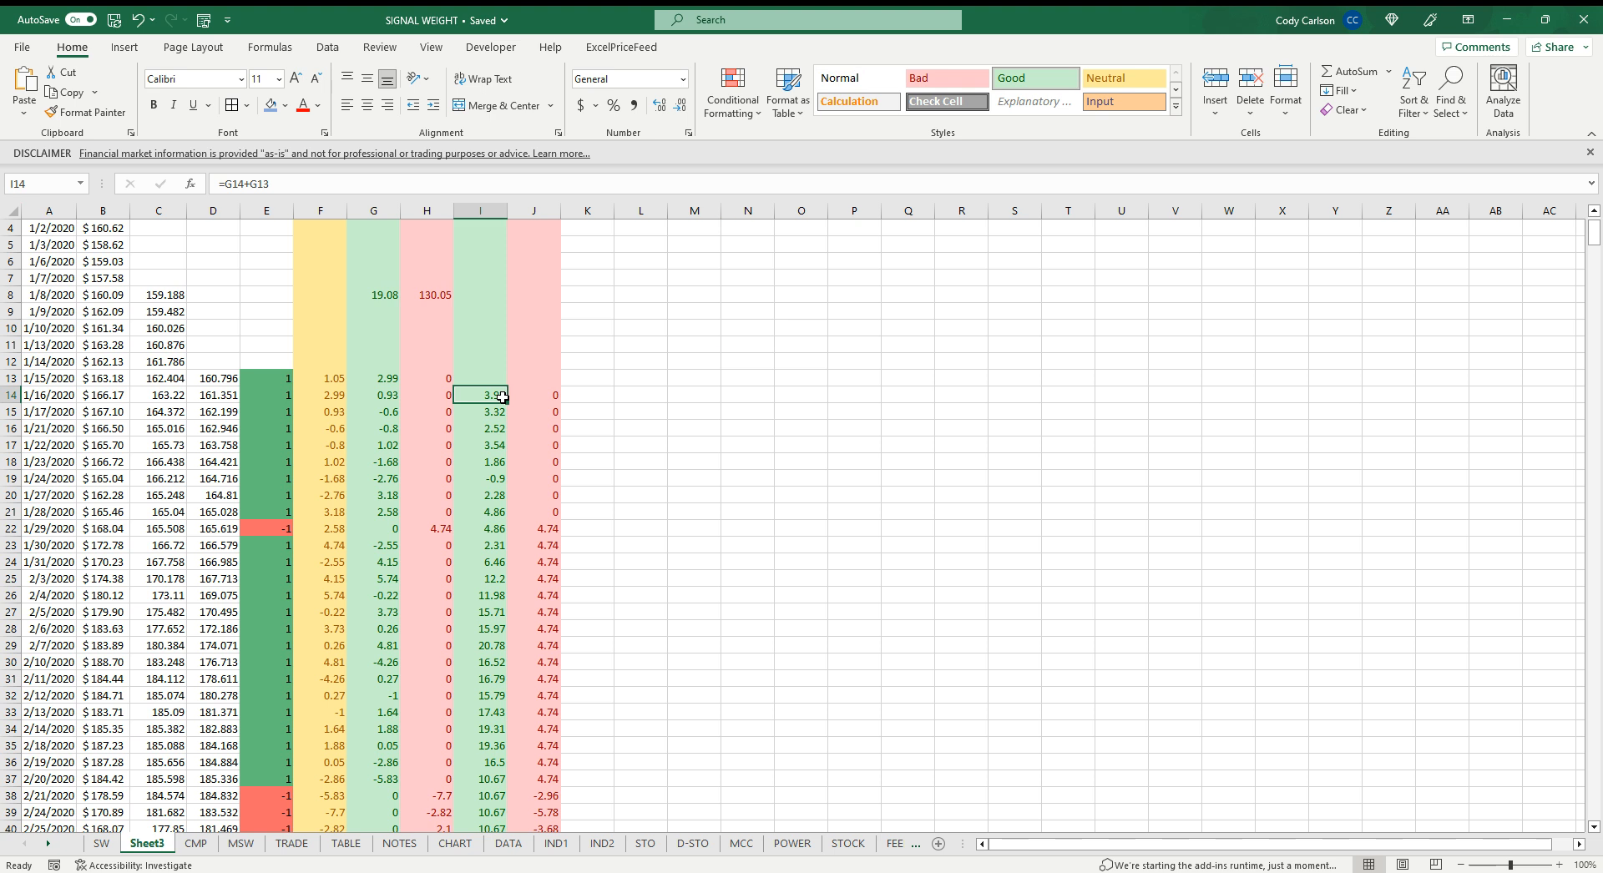
pyautogui.hotkey('ctrl', 'Down')
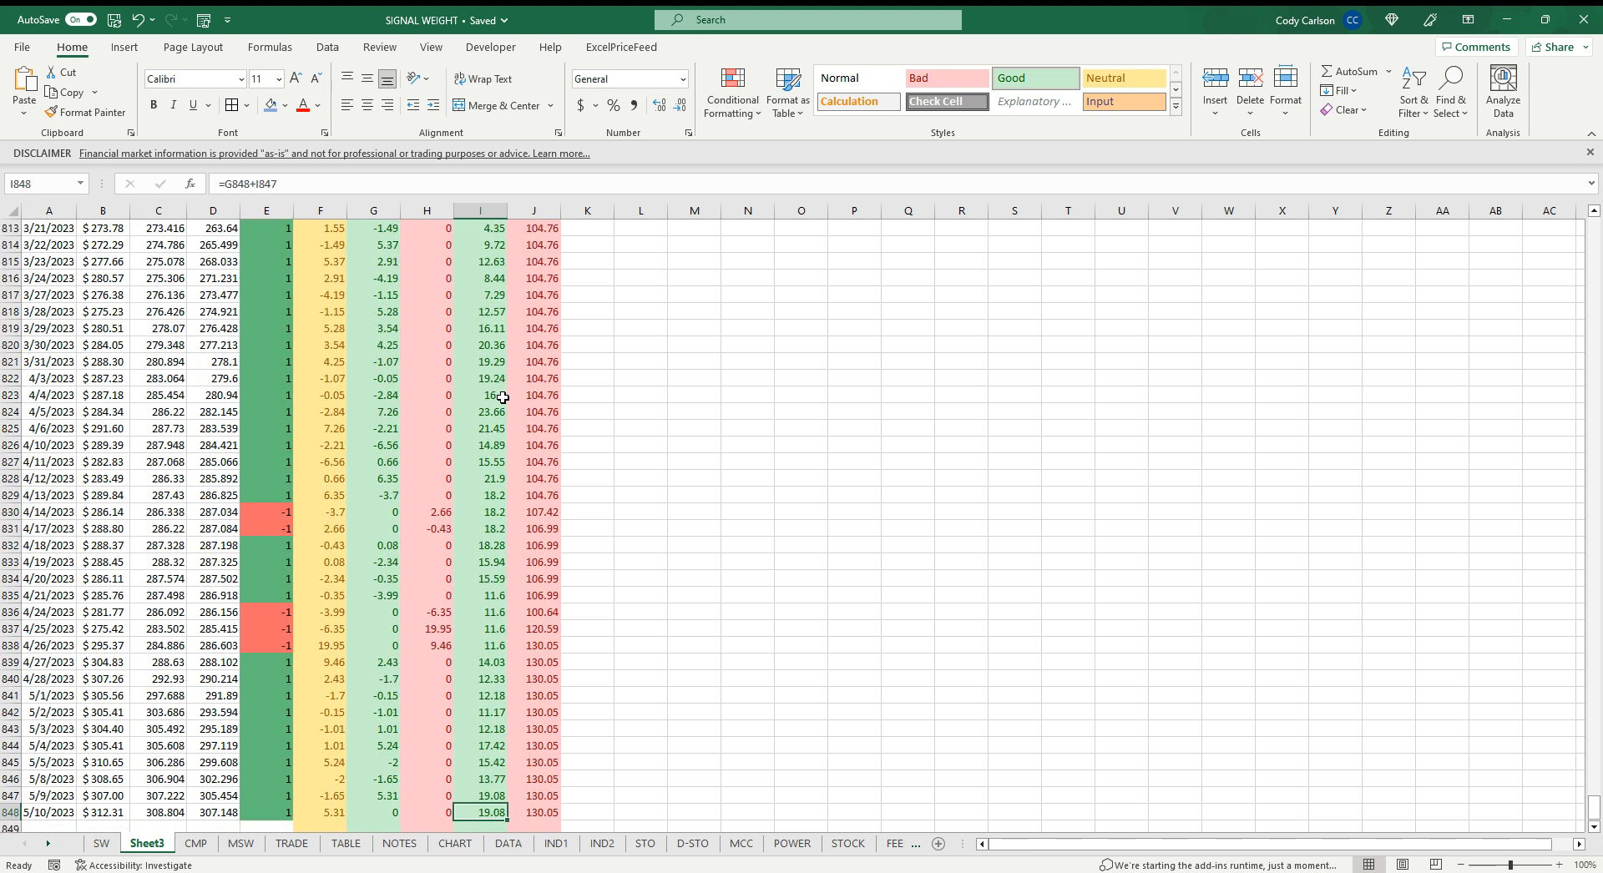
pyautogui.keyDown('shift'); pyautogui.click(550, 812); pyautogui.keyUp('shift')
pyautogui.hotkey('ctrl', 'shift', 'Up')
pyautogui.scroll(4, 559, 668)
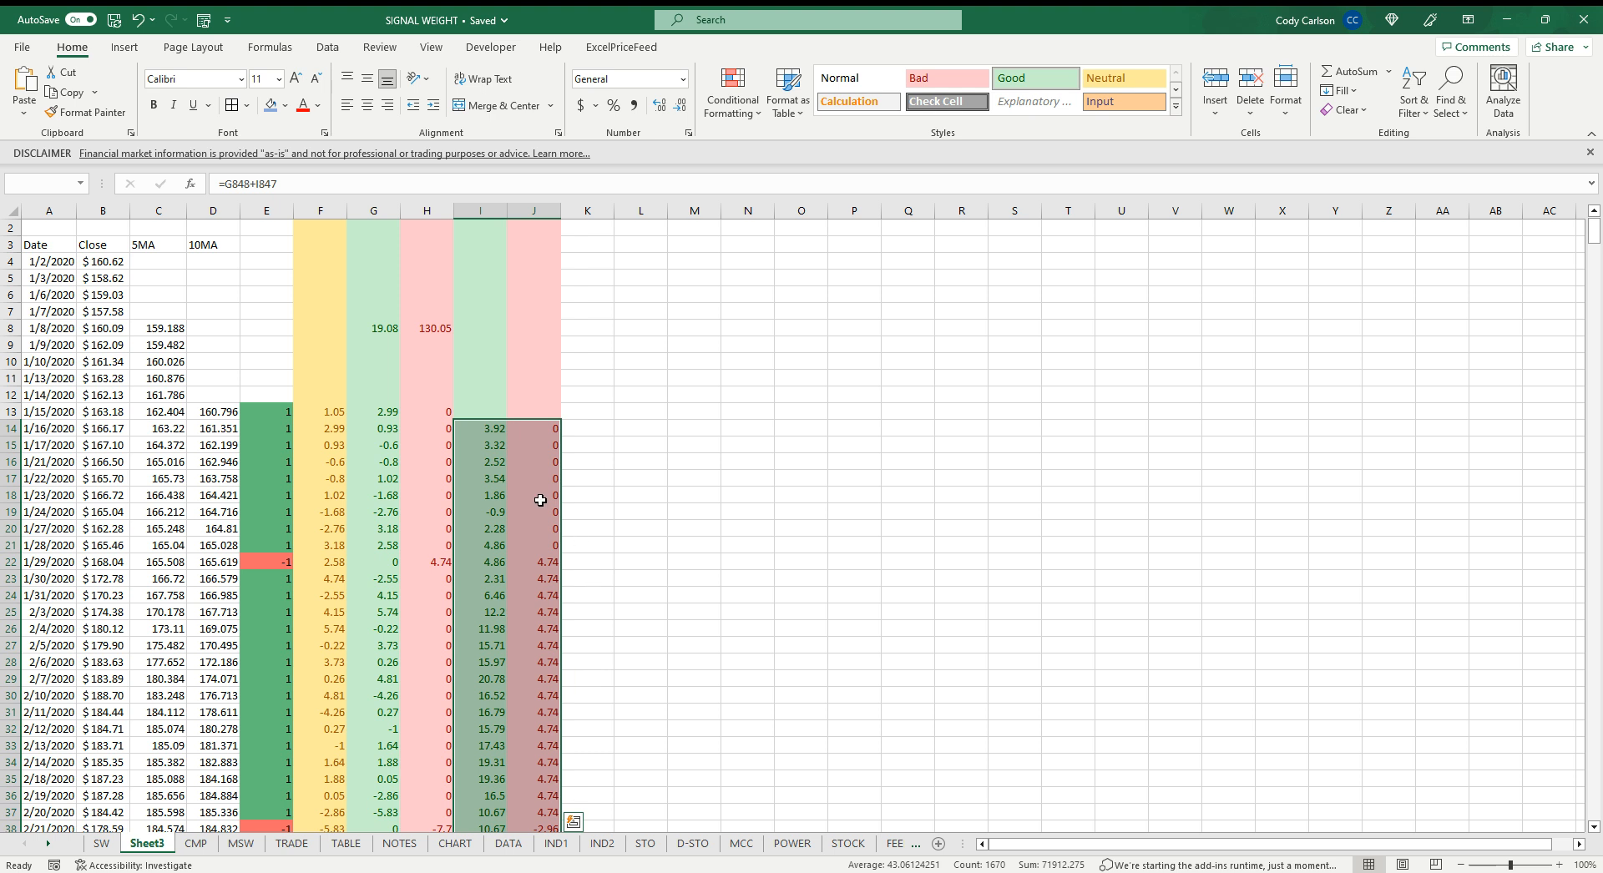
pyautogui.click(497, 431)
pyautogui.hotkey('ctrl', 'Down')
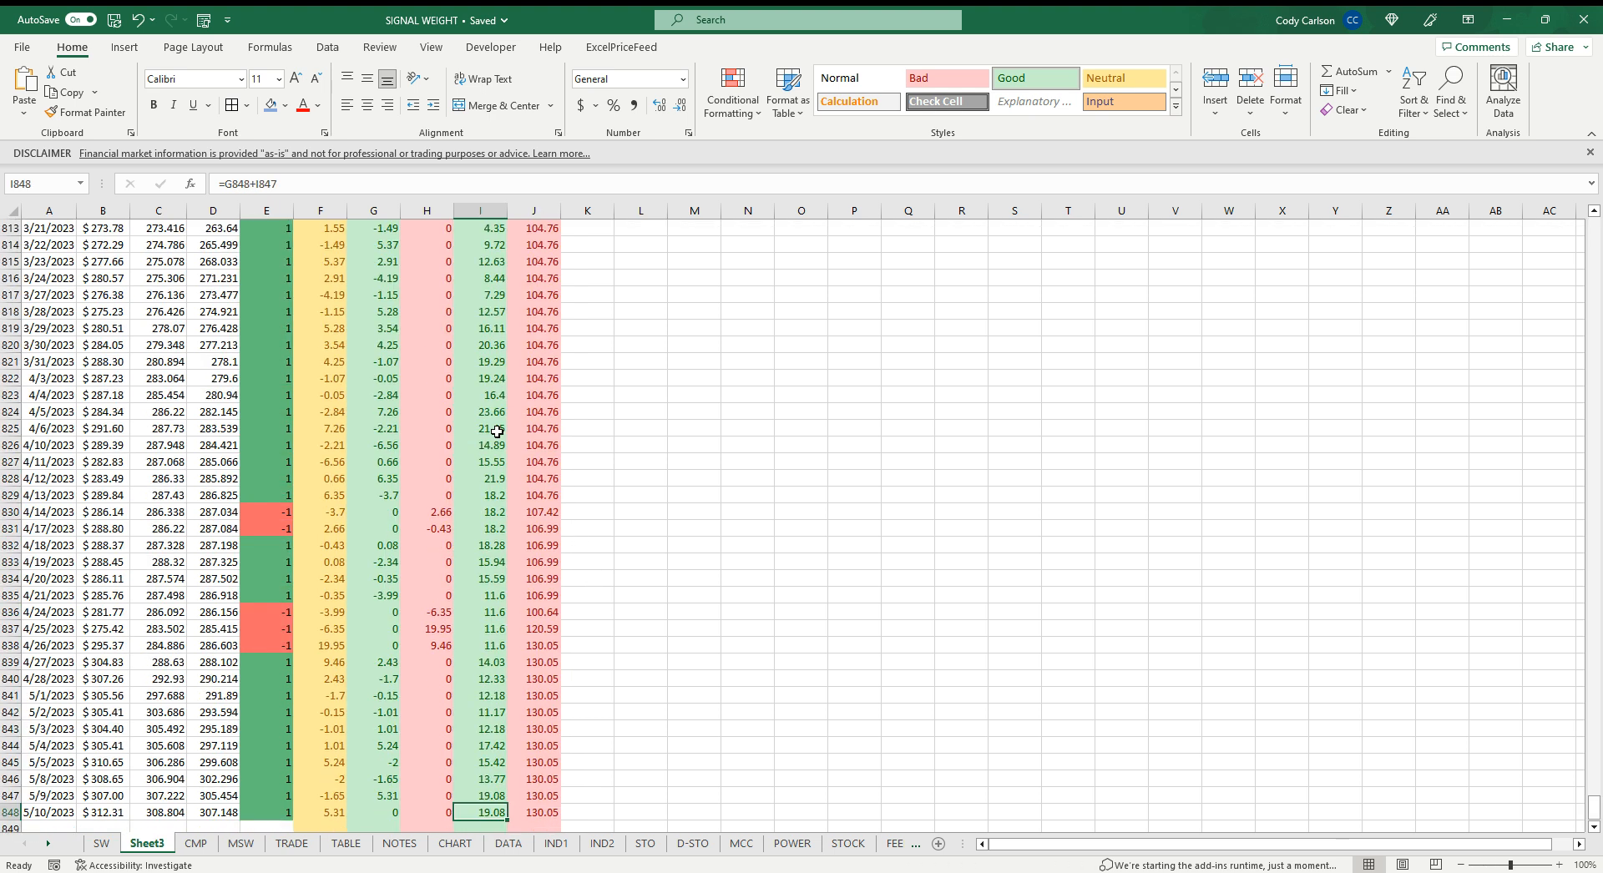
pyautogui.scroll(-1, 561, 475)
pyautogui.keyDown('shift'); pyautogui.click(544, 764); pyautogui.keyUp('shift')
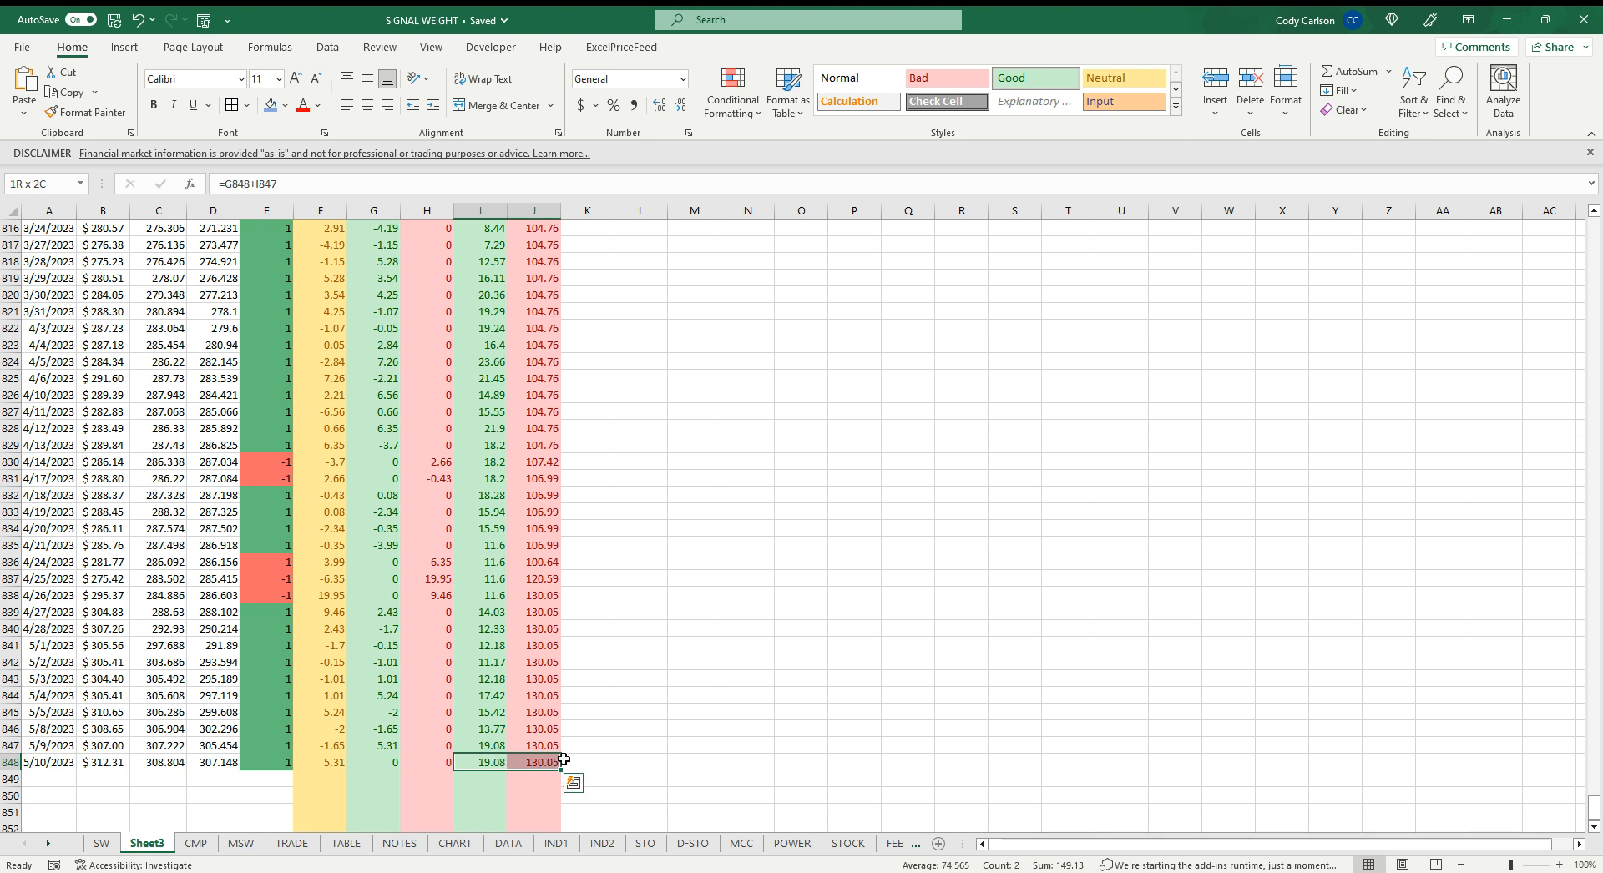
pyautogui.hotkey('ctrl', 'shift', 'Up')
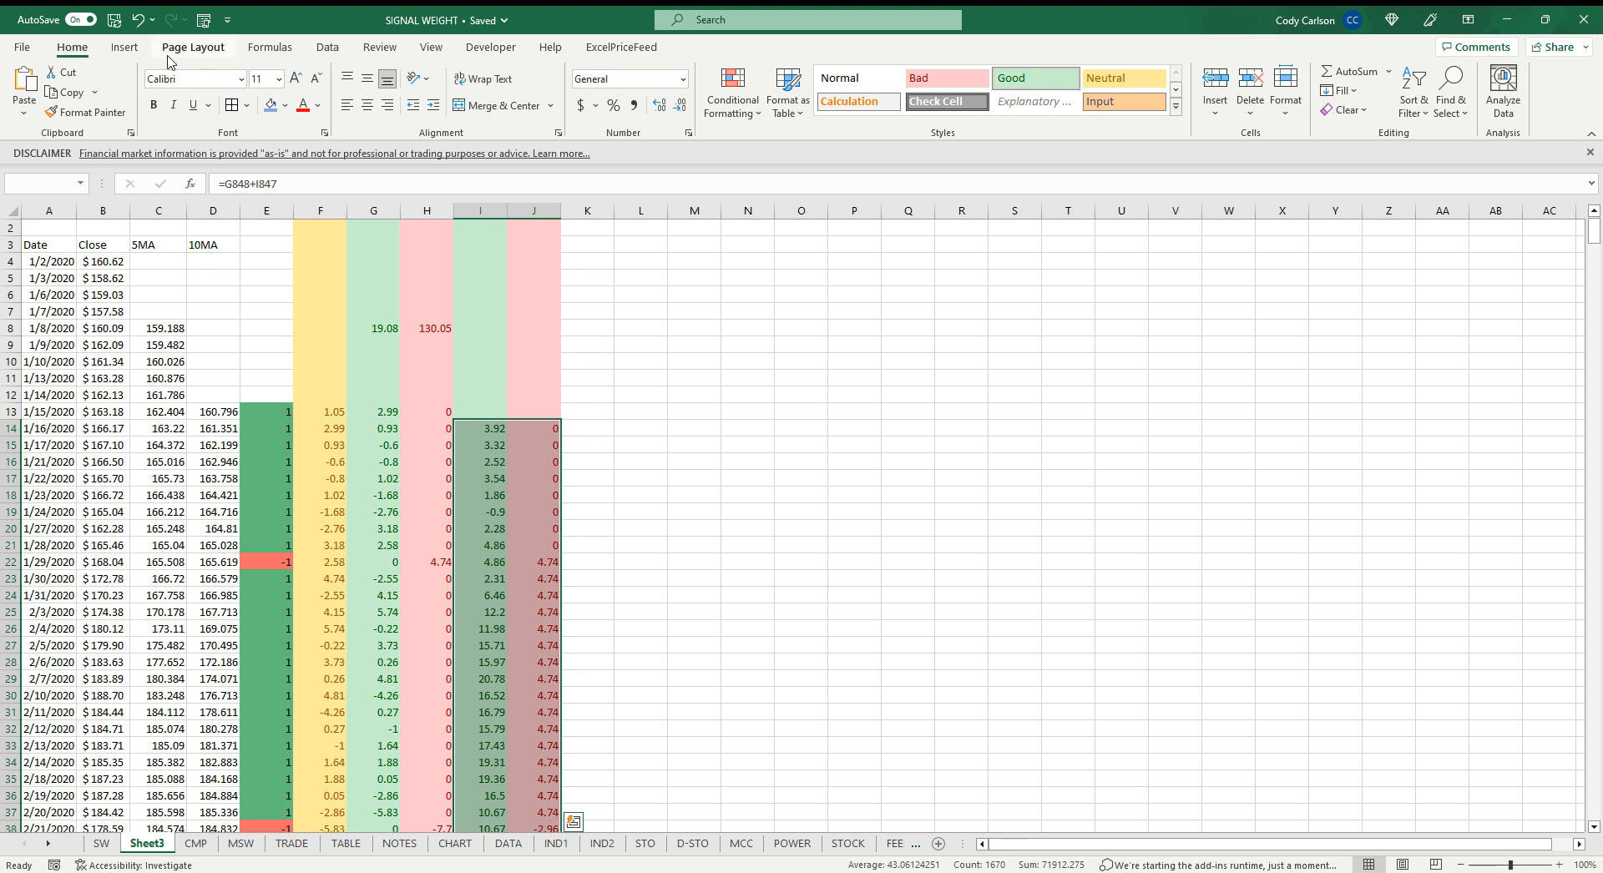
pyautogui.click(124, 47)
pyautogui.click(745, 90)
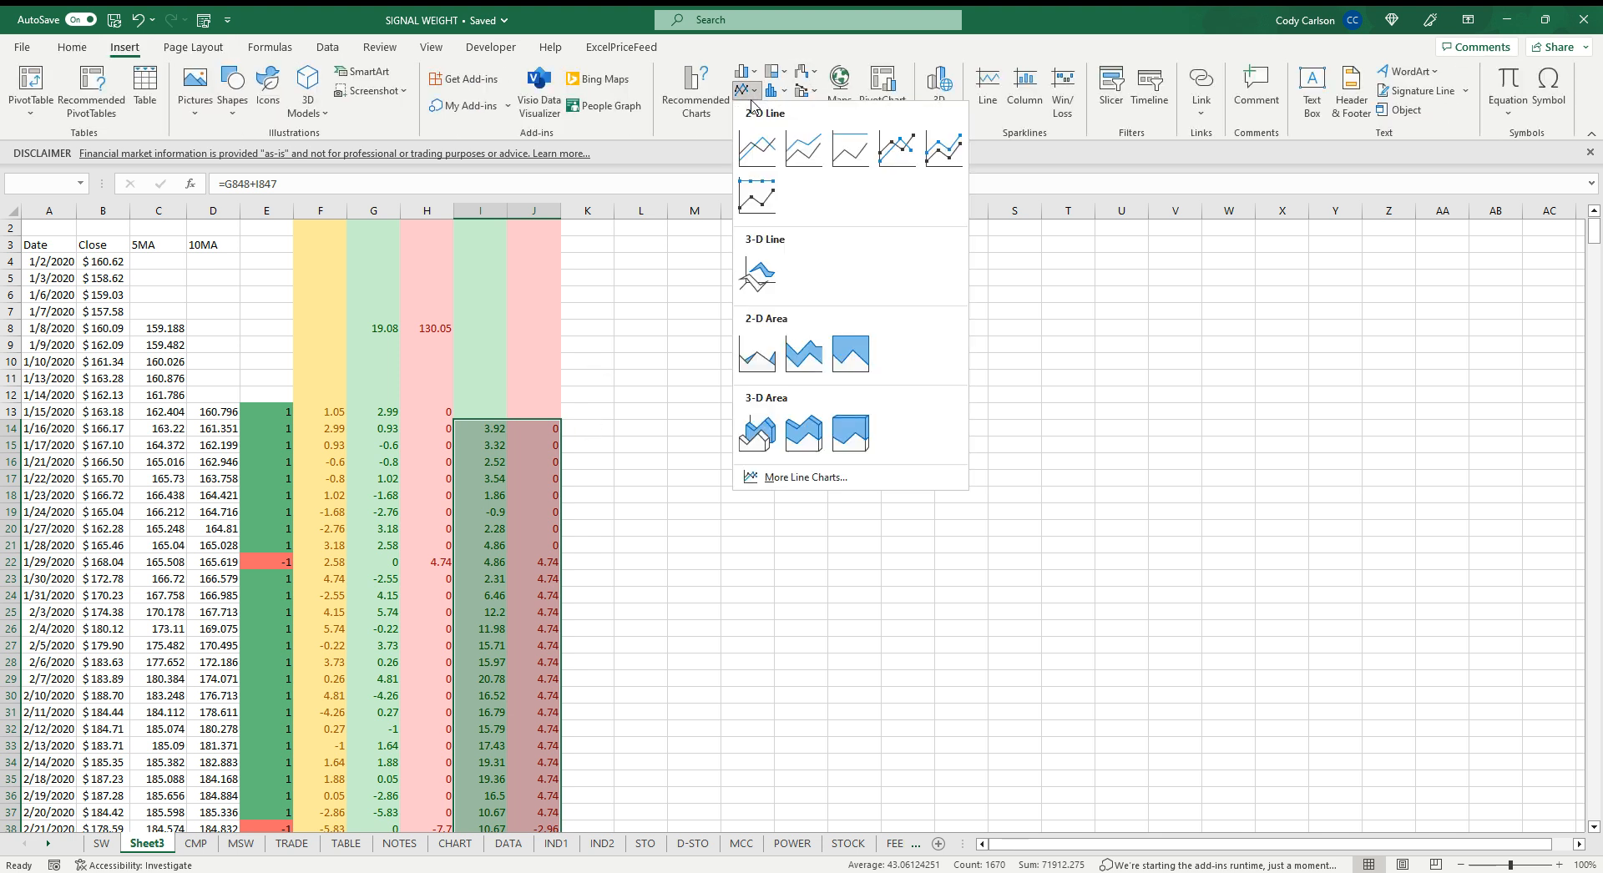
pyautogui.click(758, 148)
# Move the chart beside the data, to the right of column J
pyautogui.moveTo(905, 601); pyautogui.dragTo(912, 473)
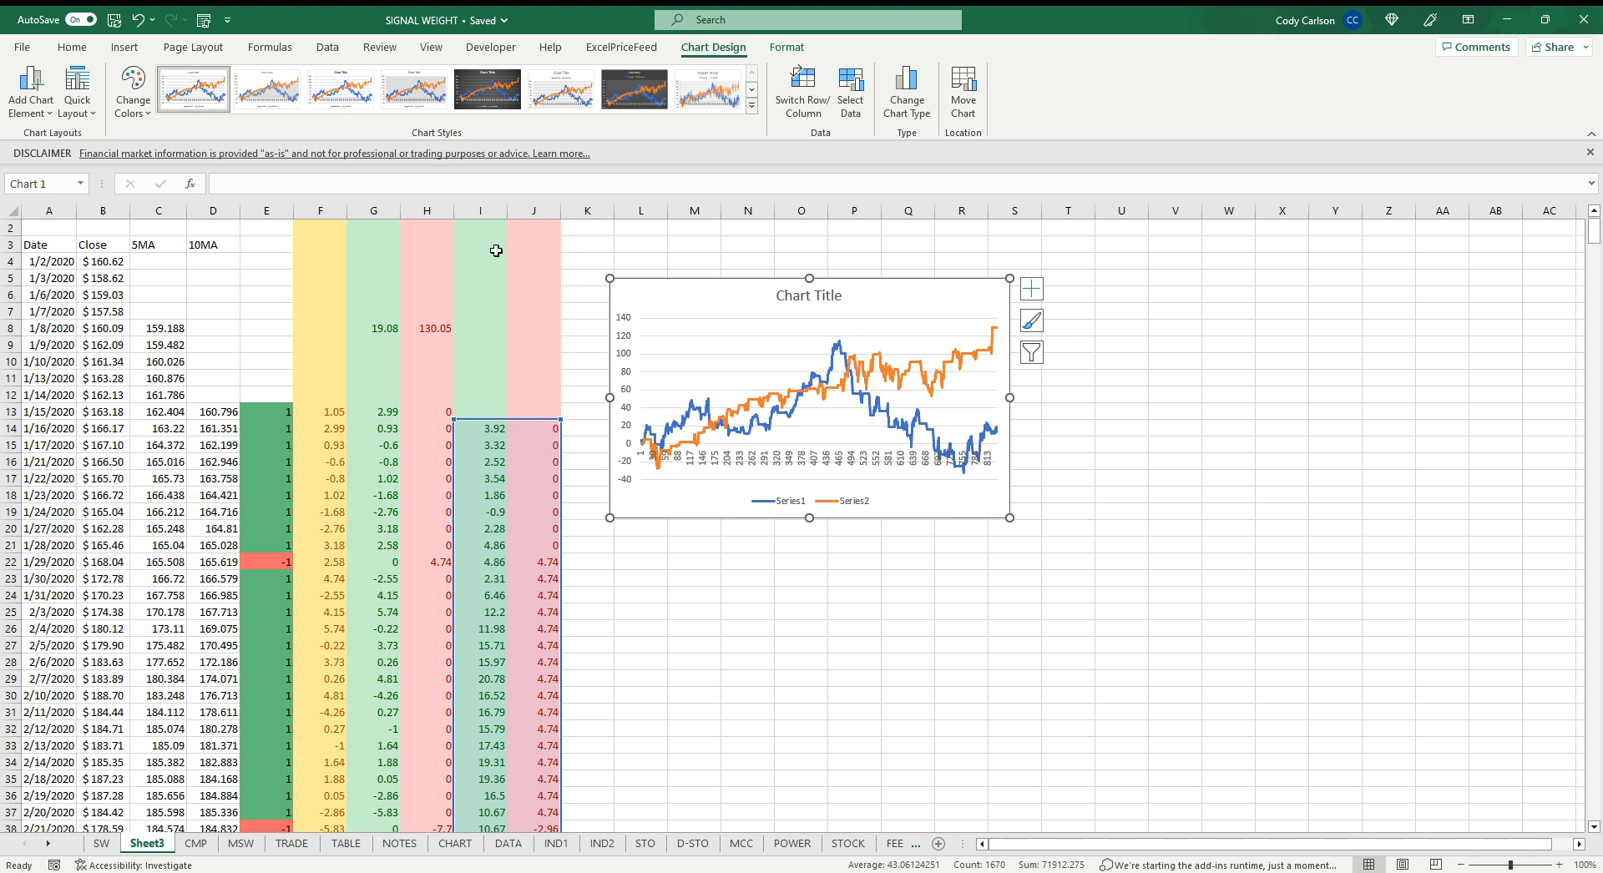
pyautogui.click(492, 278)
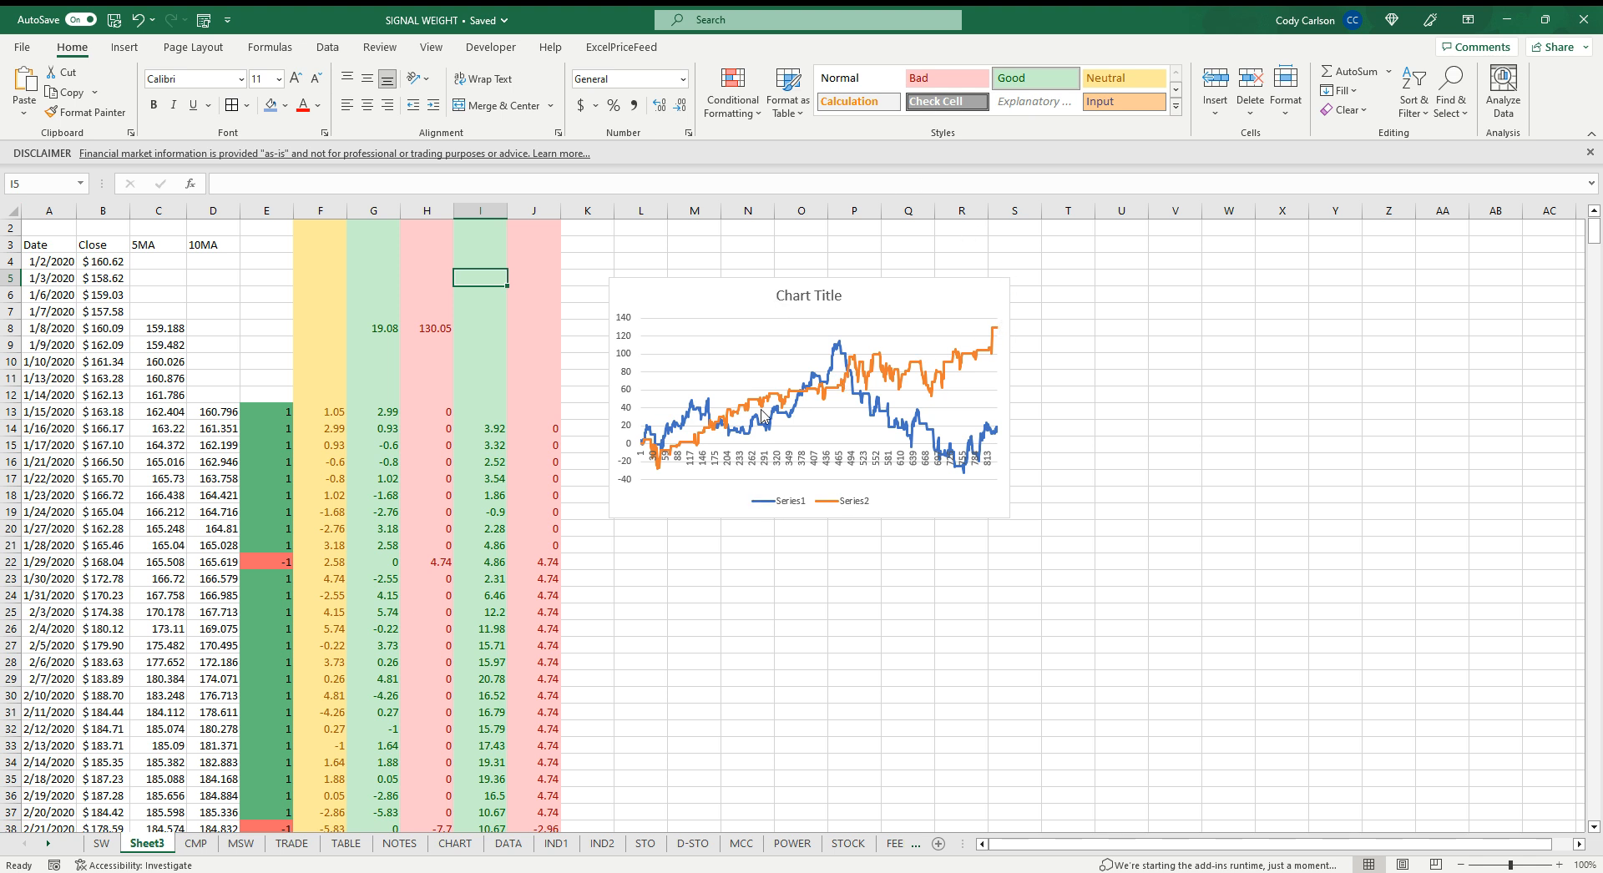
pyautogui.click(732, 284)
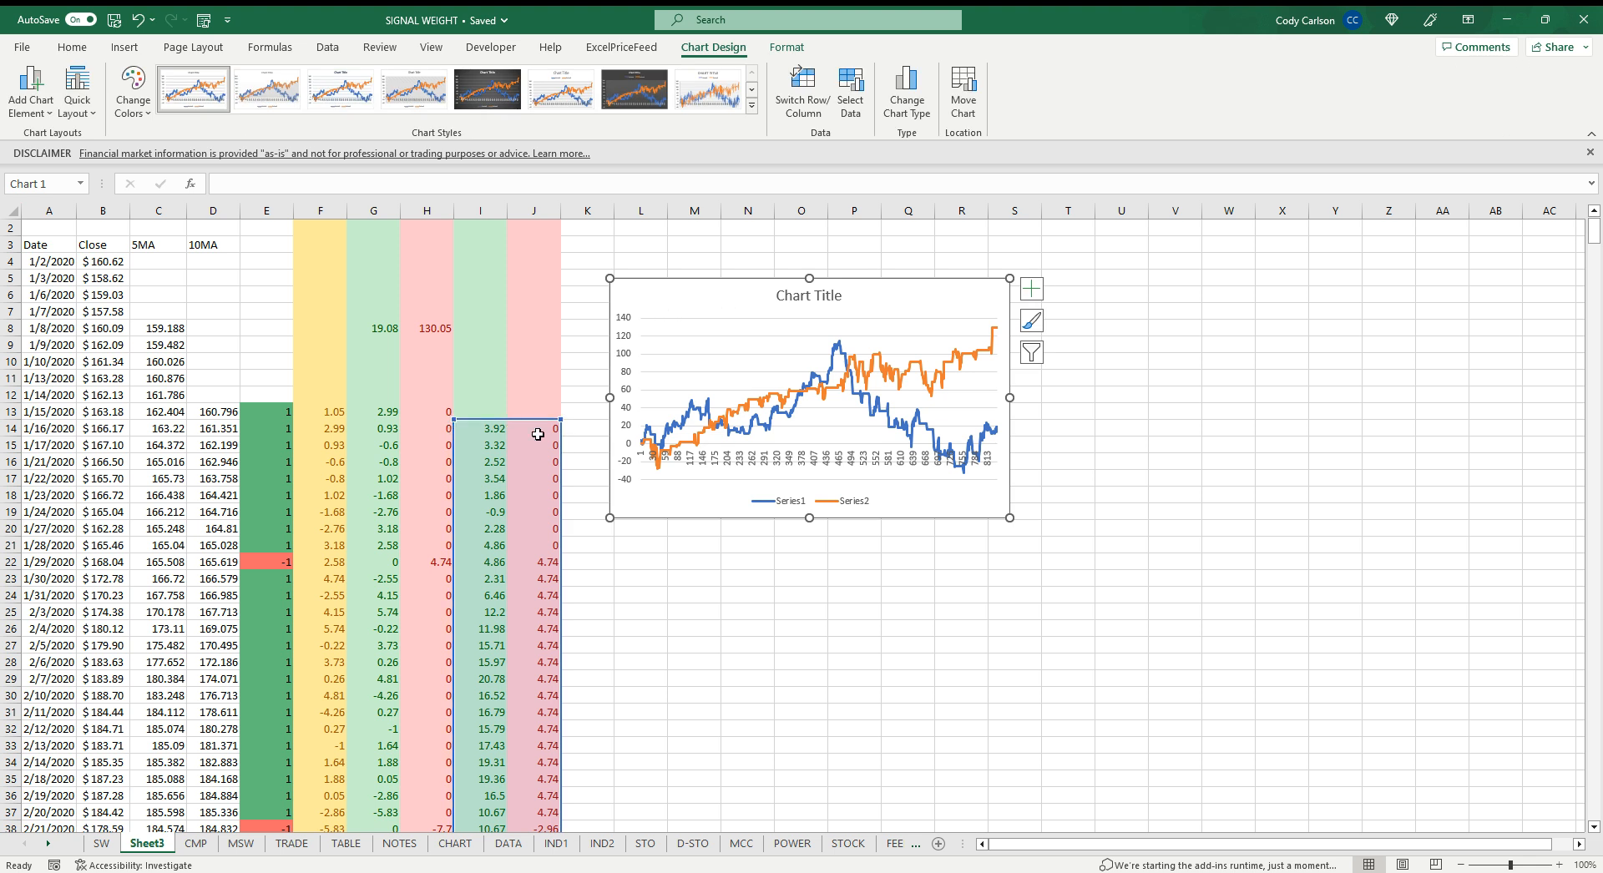
pyautogui.click(761, 568)
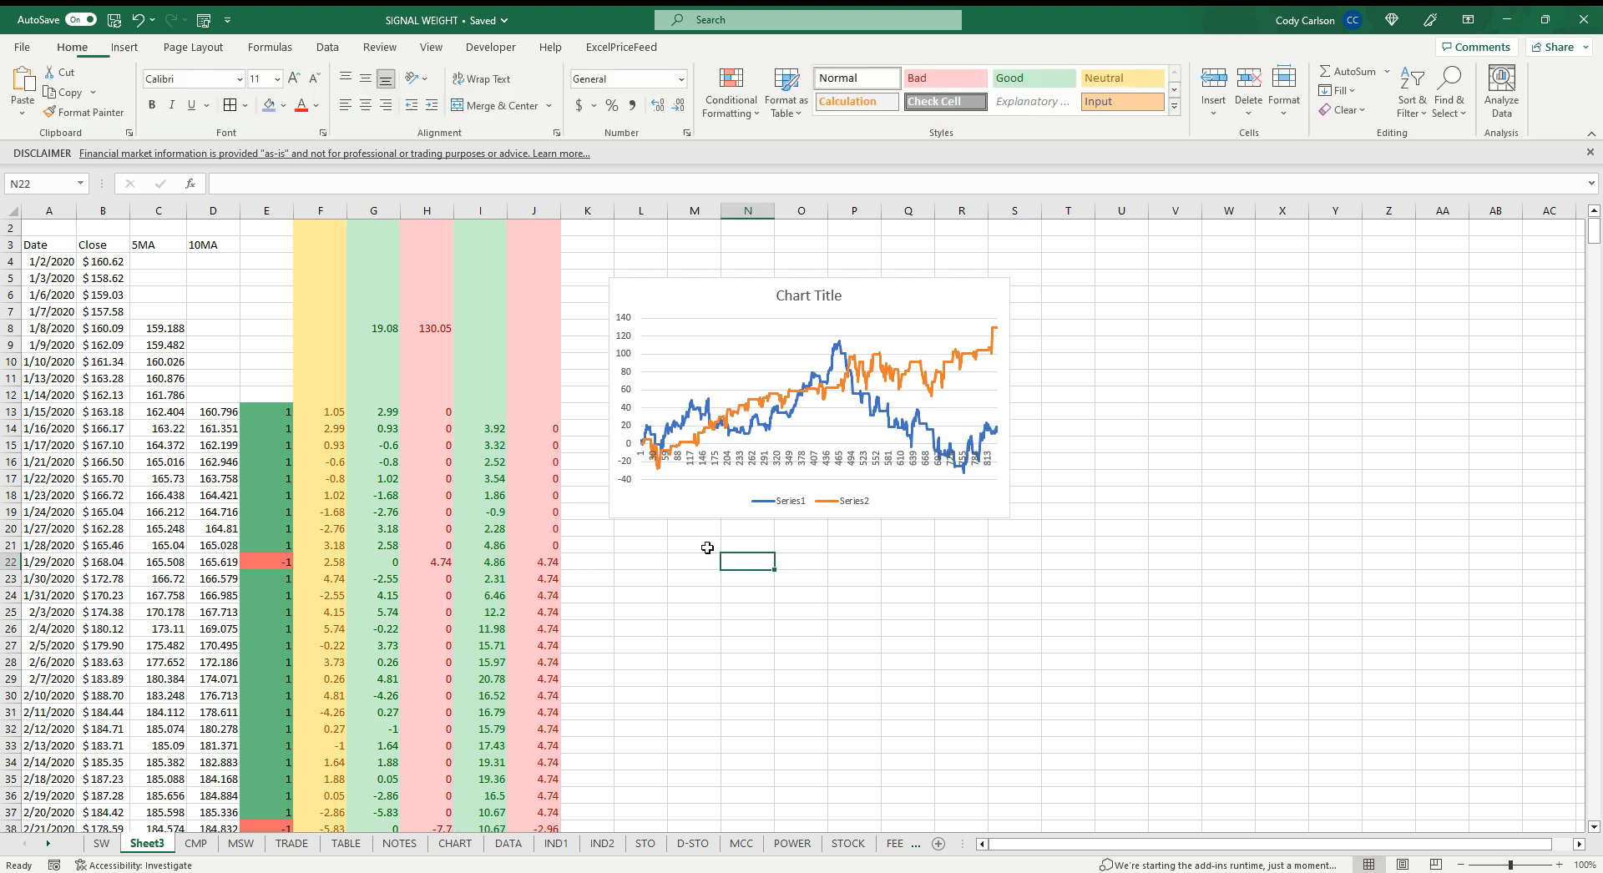
pyautogui.moveTo(727, 301); pyautogui.dragTo(738, 299)
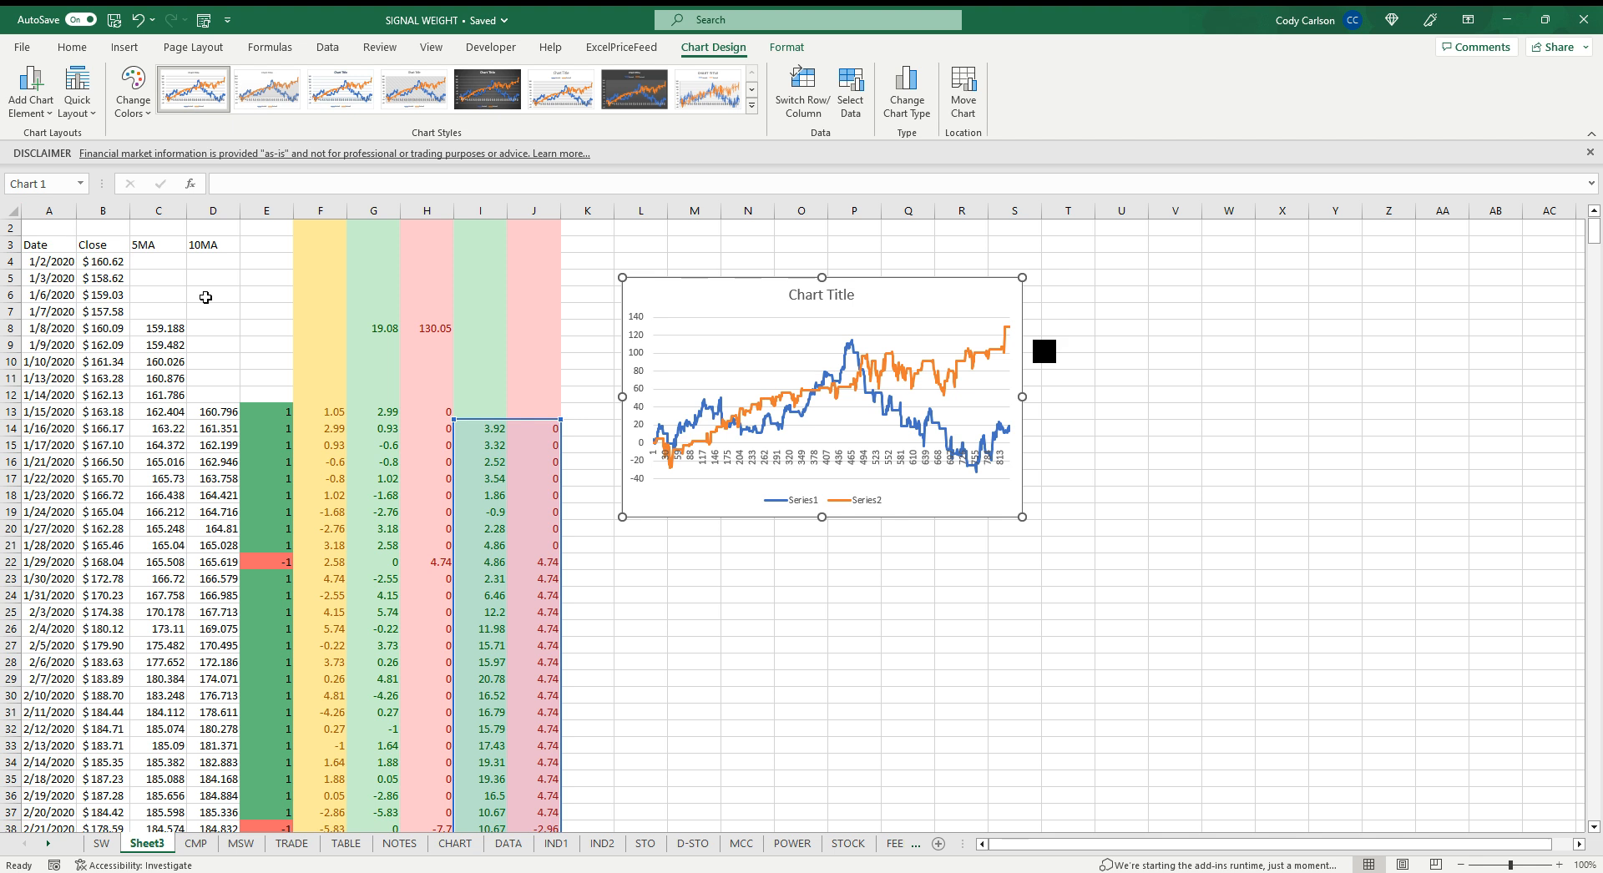
pyautogui.scroll(1, 193, 303)
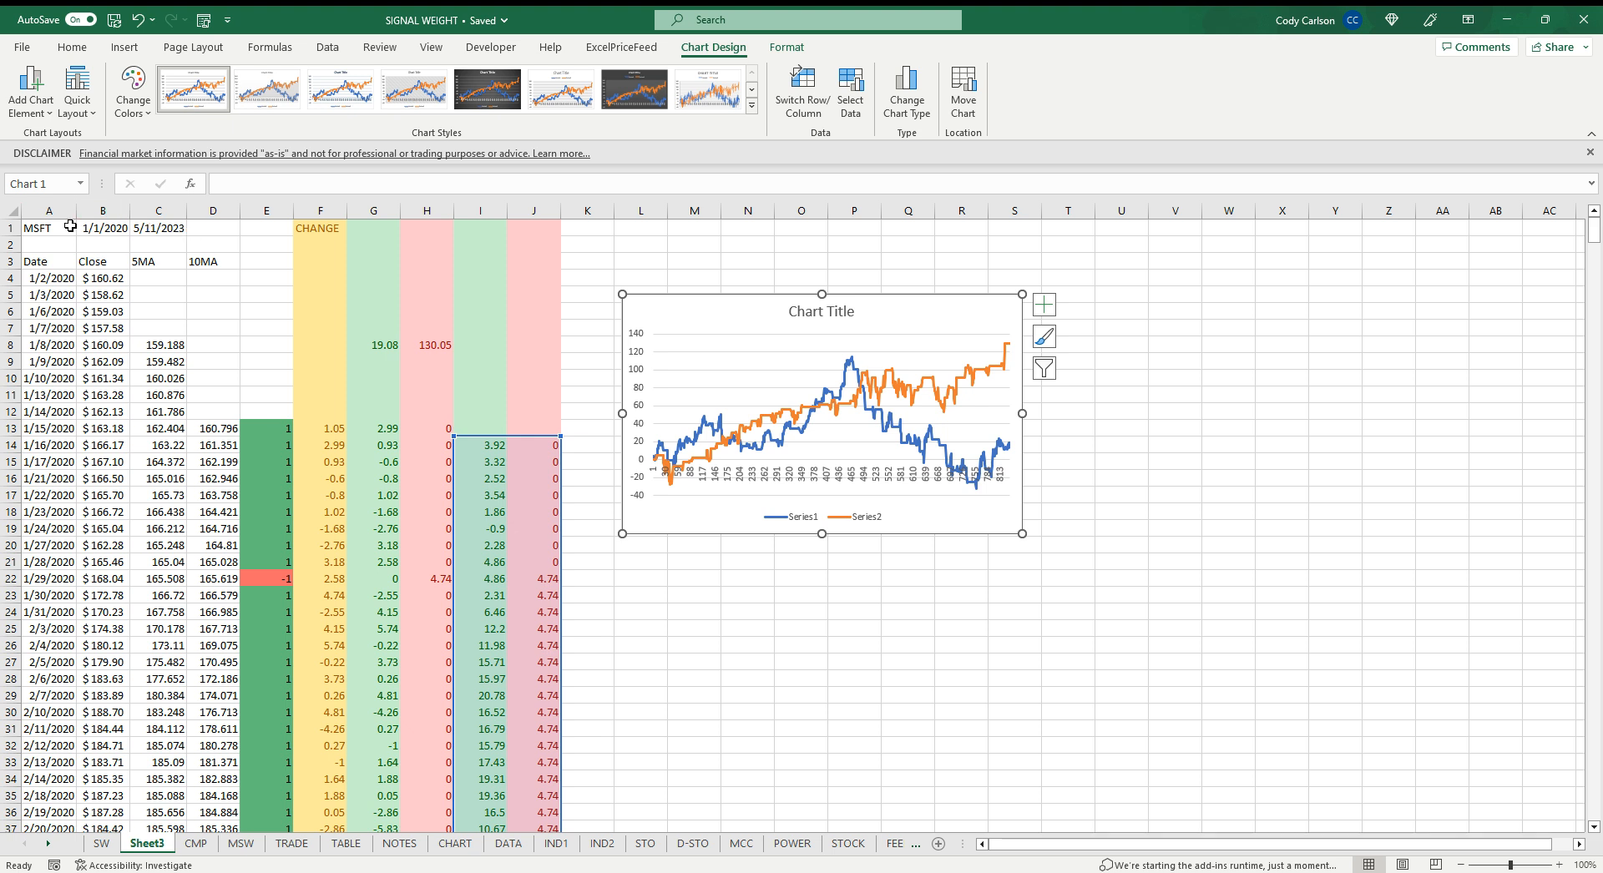
pyautogui.press('Escape')
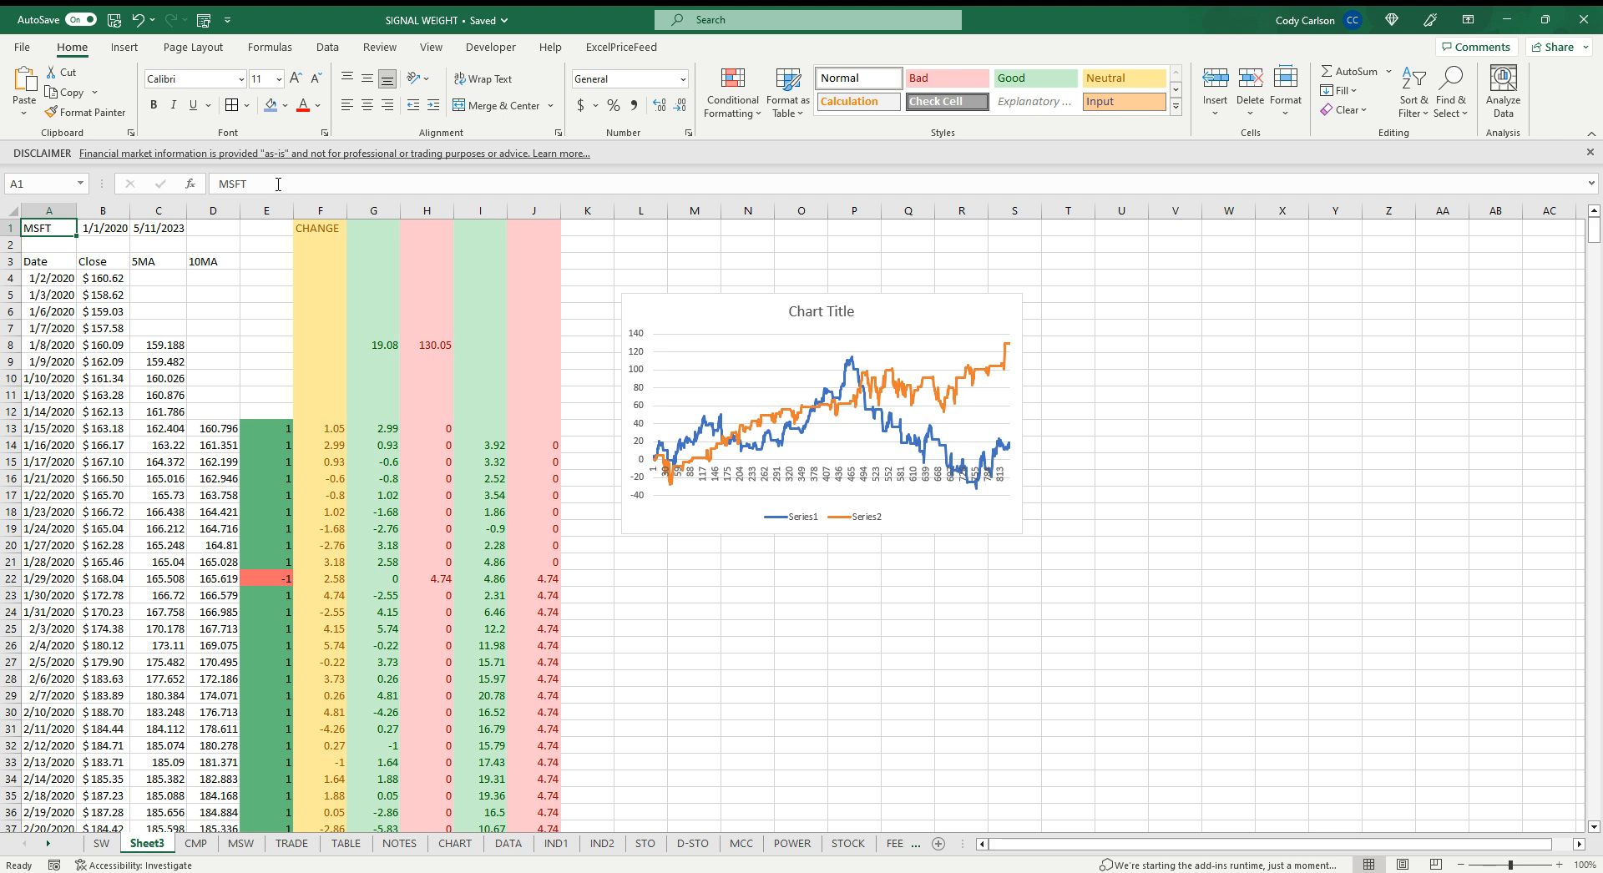
# Change the ticker in A1 to AAPL and then to NVDA
pyautogui.write('AAPL')
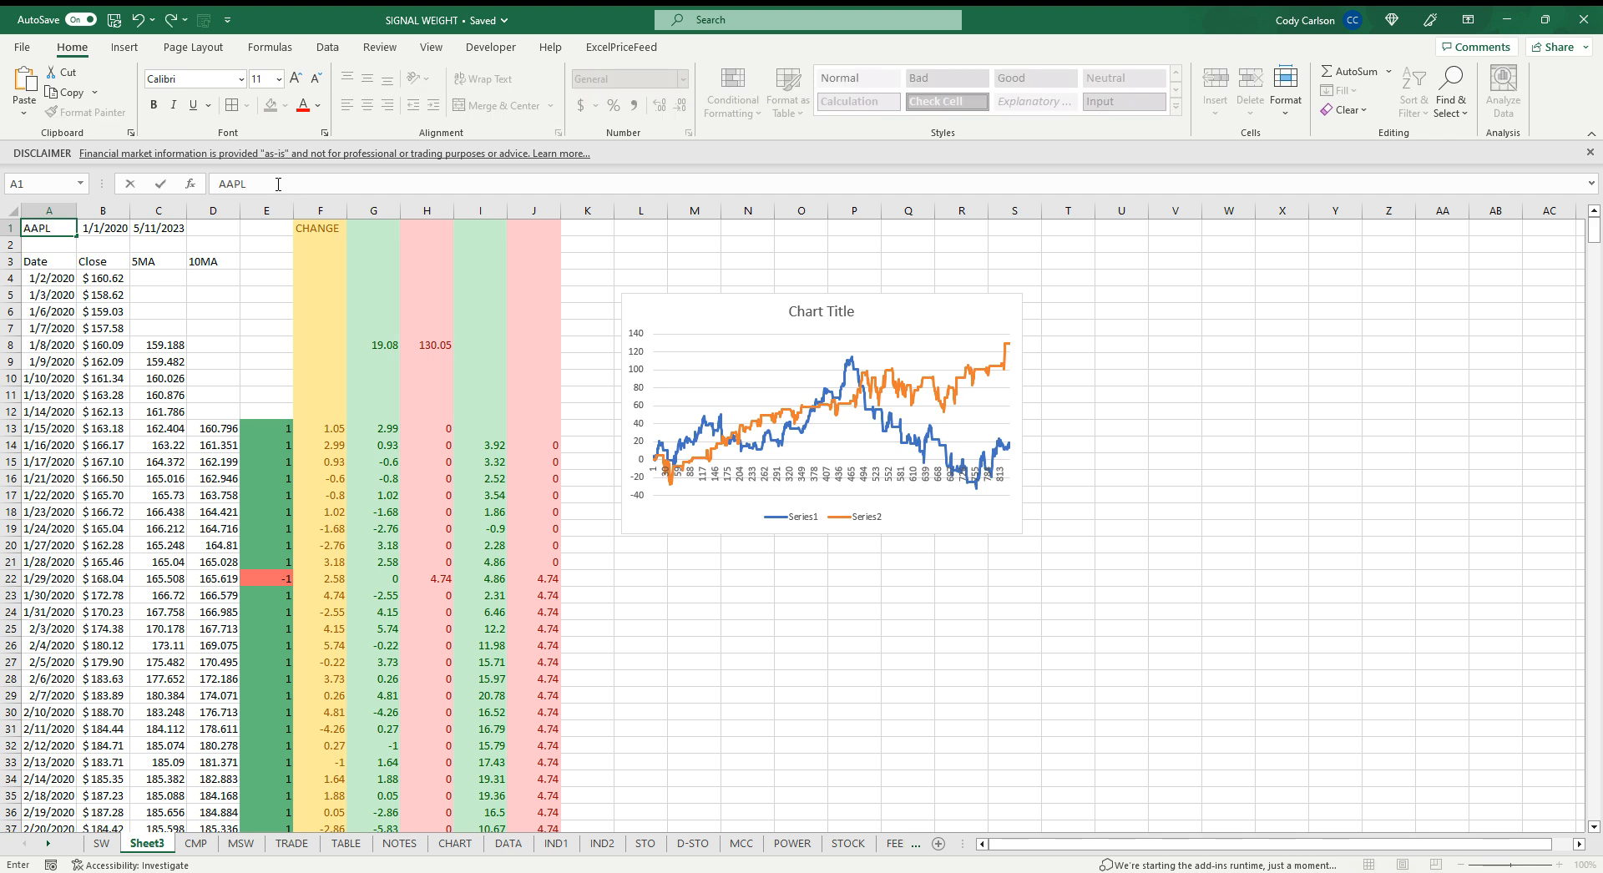
pyautogui.press('Return')
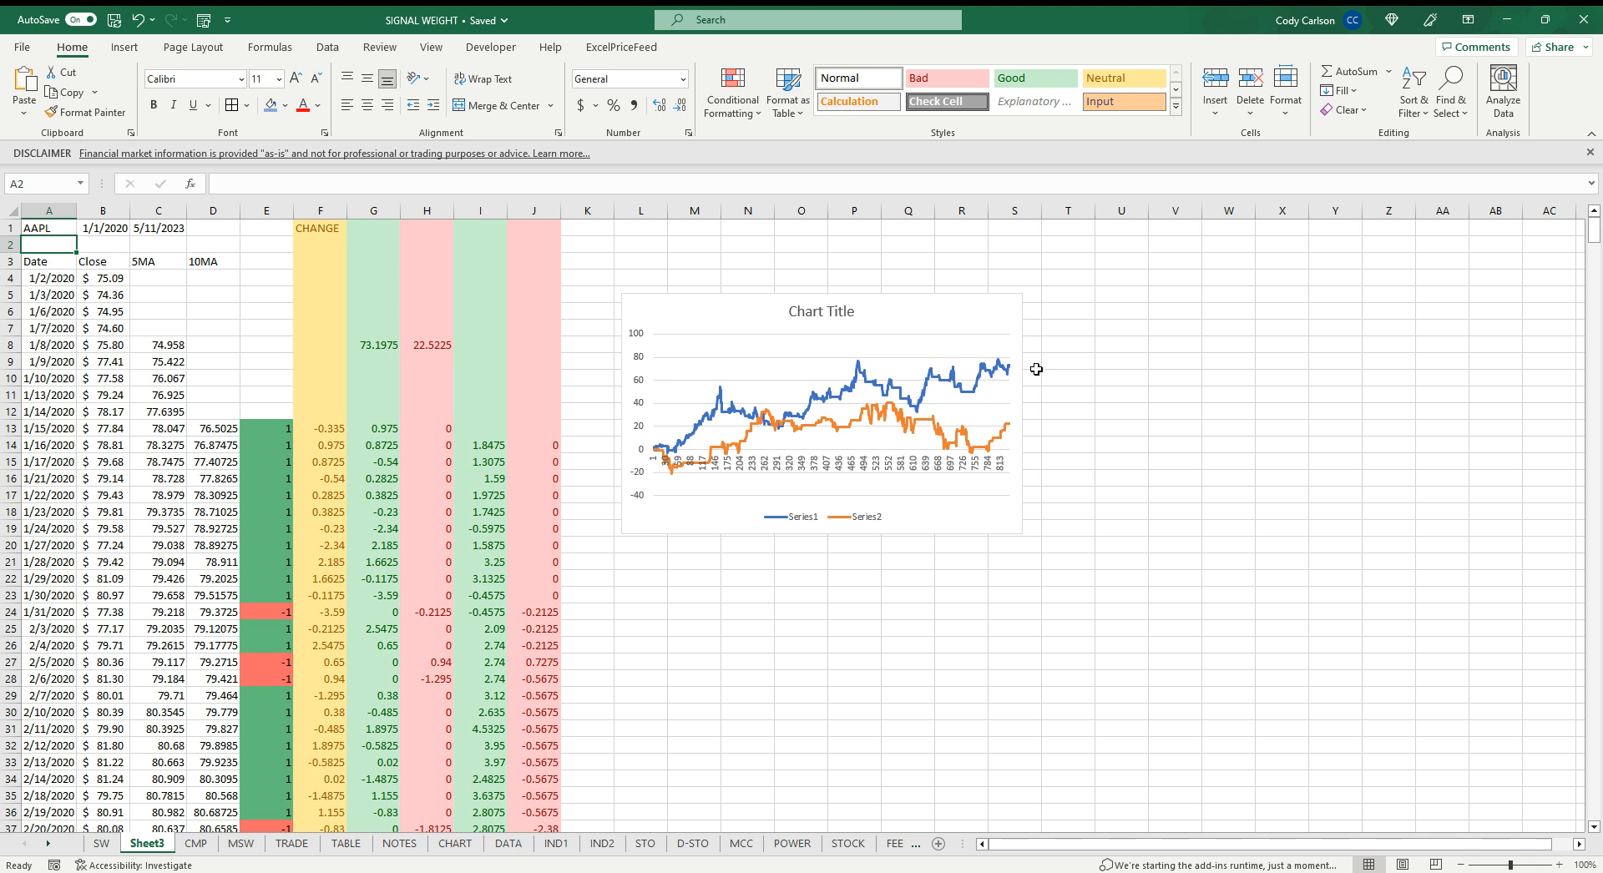
pyautogui.click(49, 228)
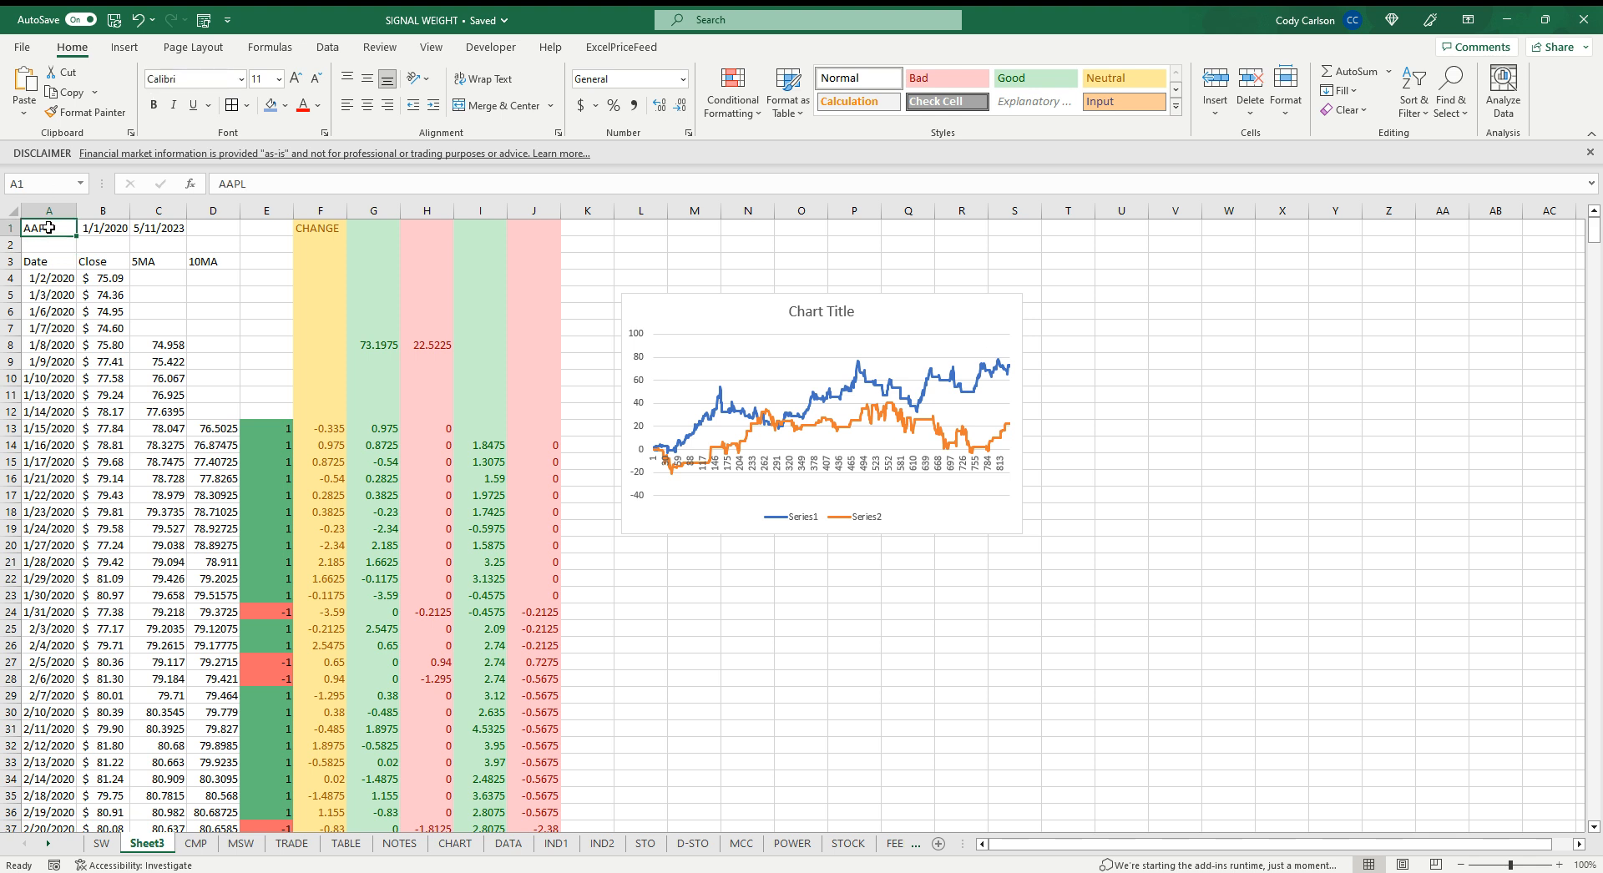
pyautogui.write('NVDA')
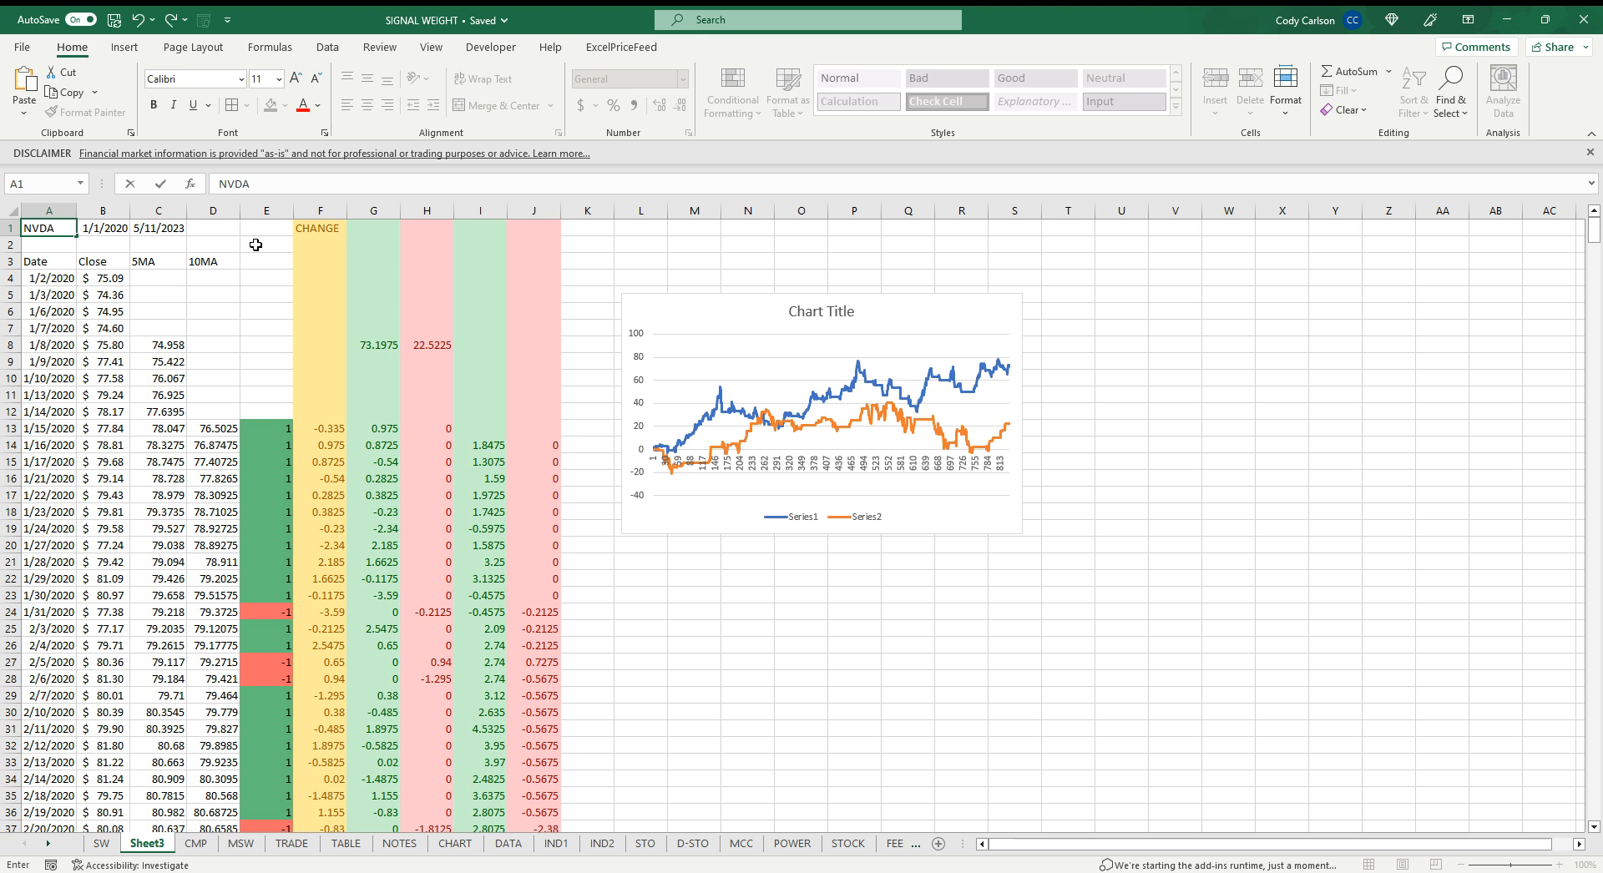
pyautogui.press('Return')
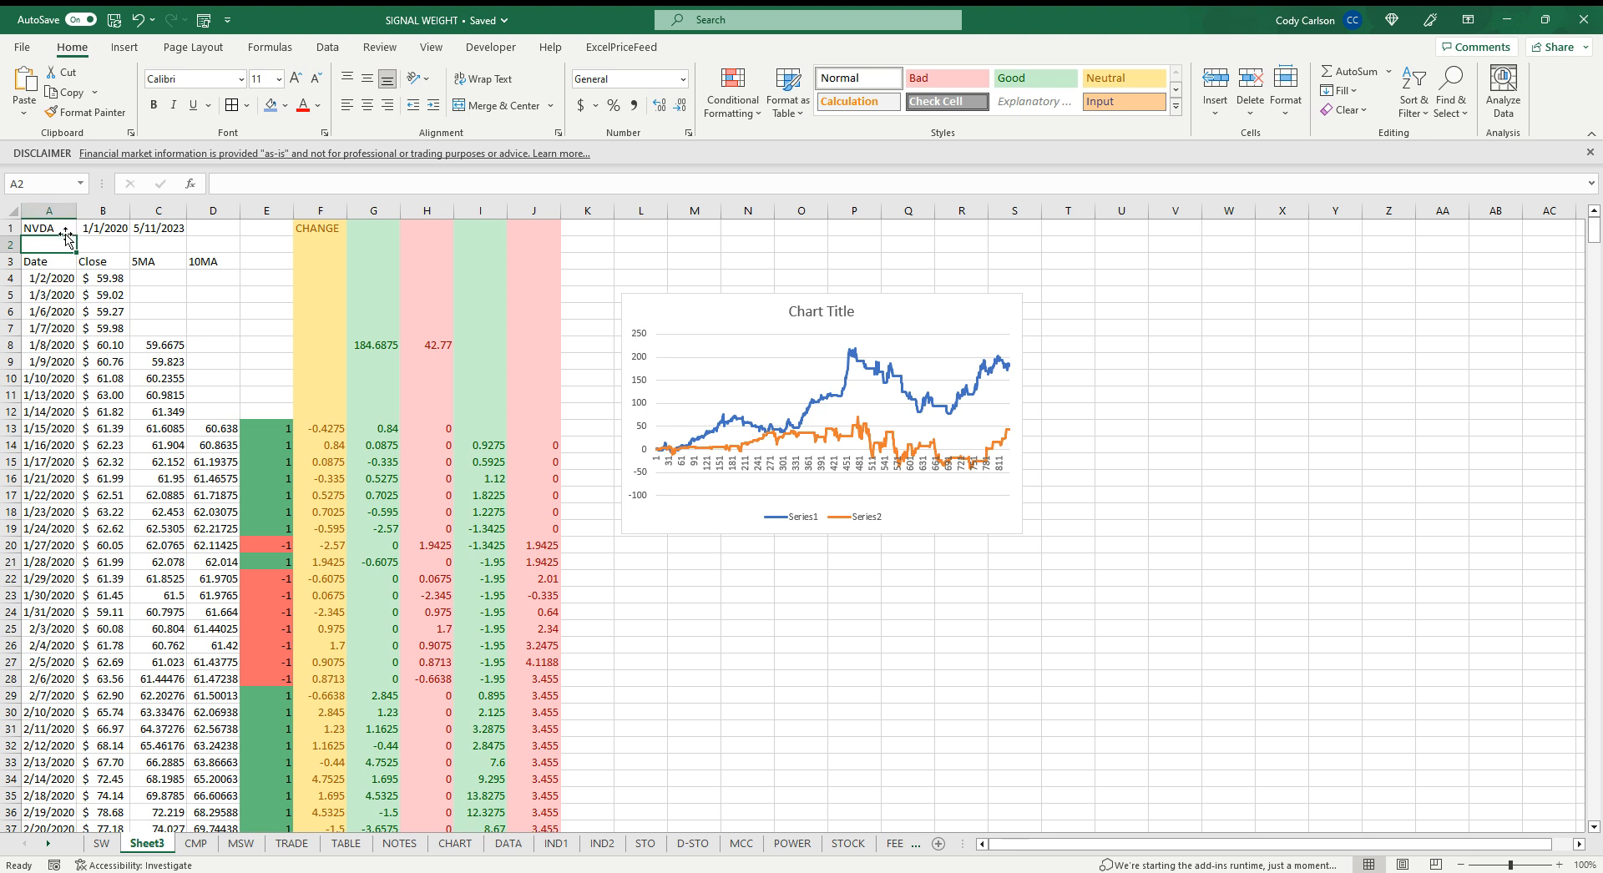
# Link the chart title to cell A1 so it shows the ticker
pyautogui.click(826, 312)
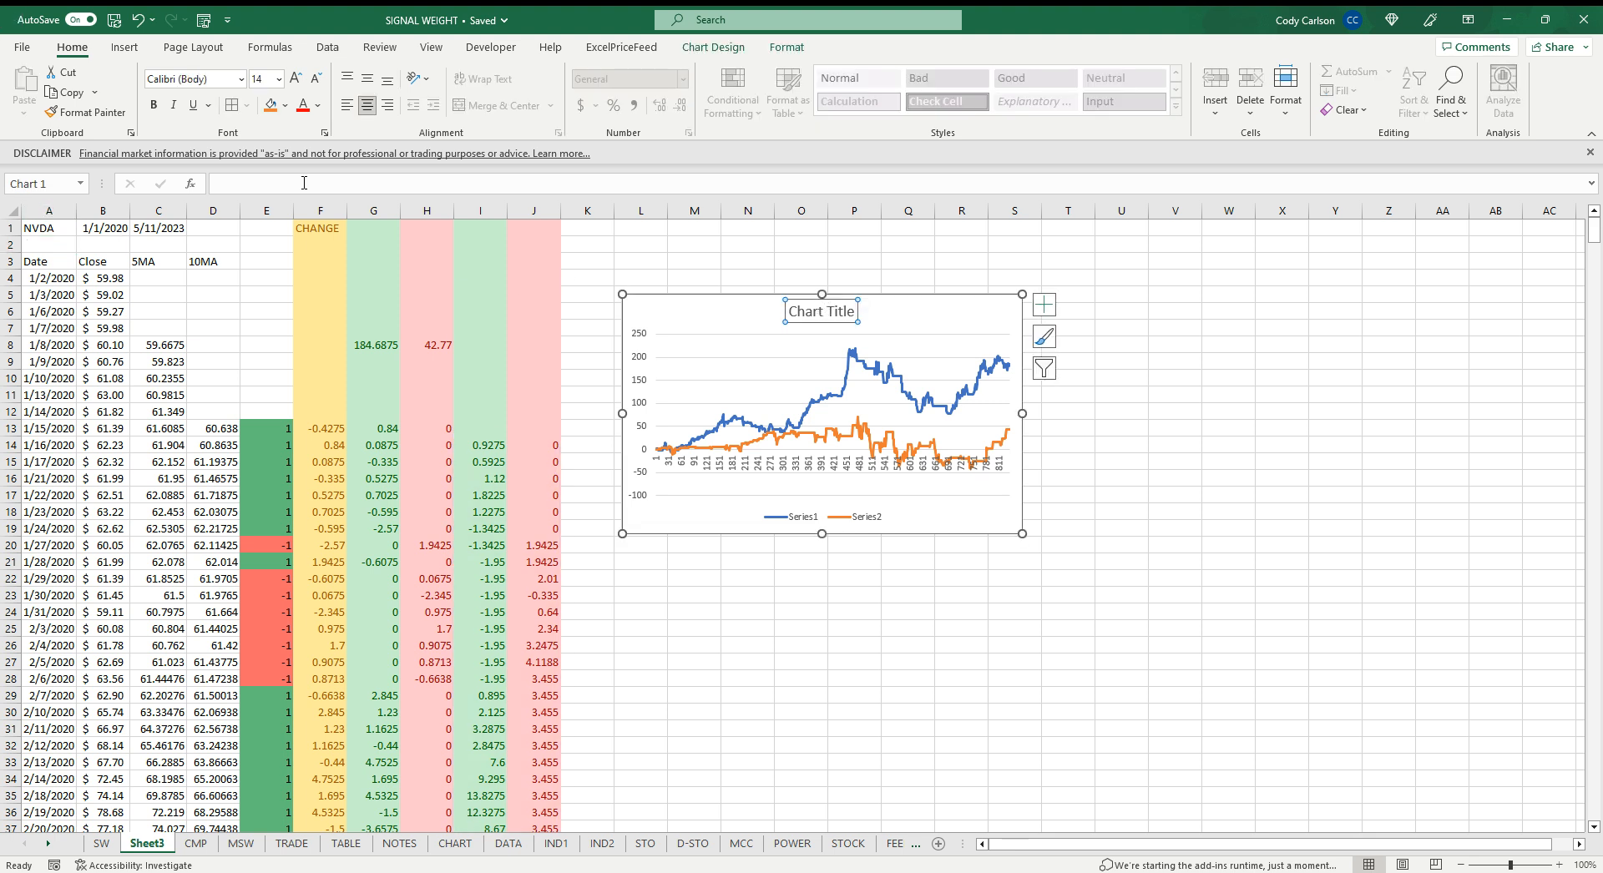
pyautogui.click(263, 181)
pyautogui.write('=')
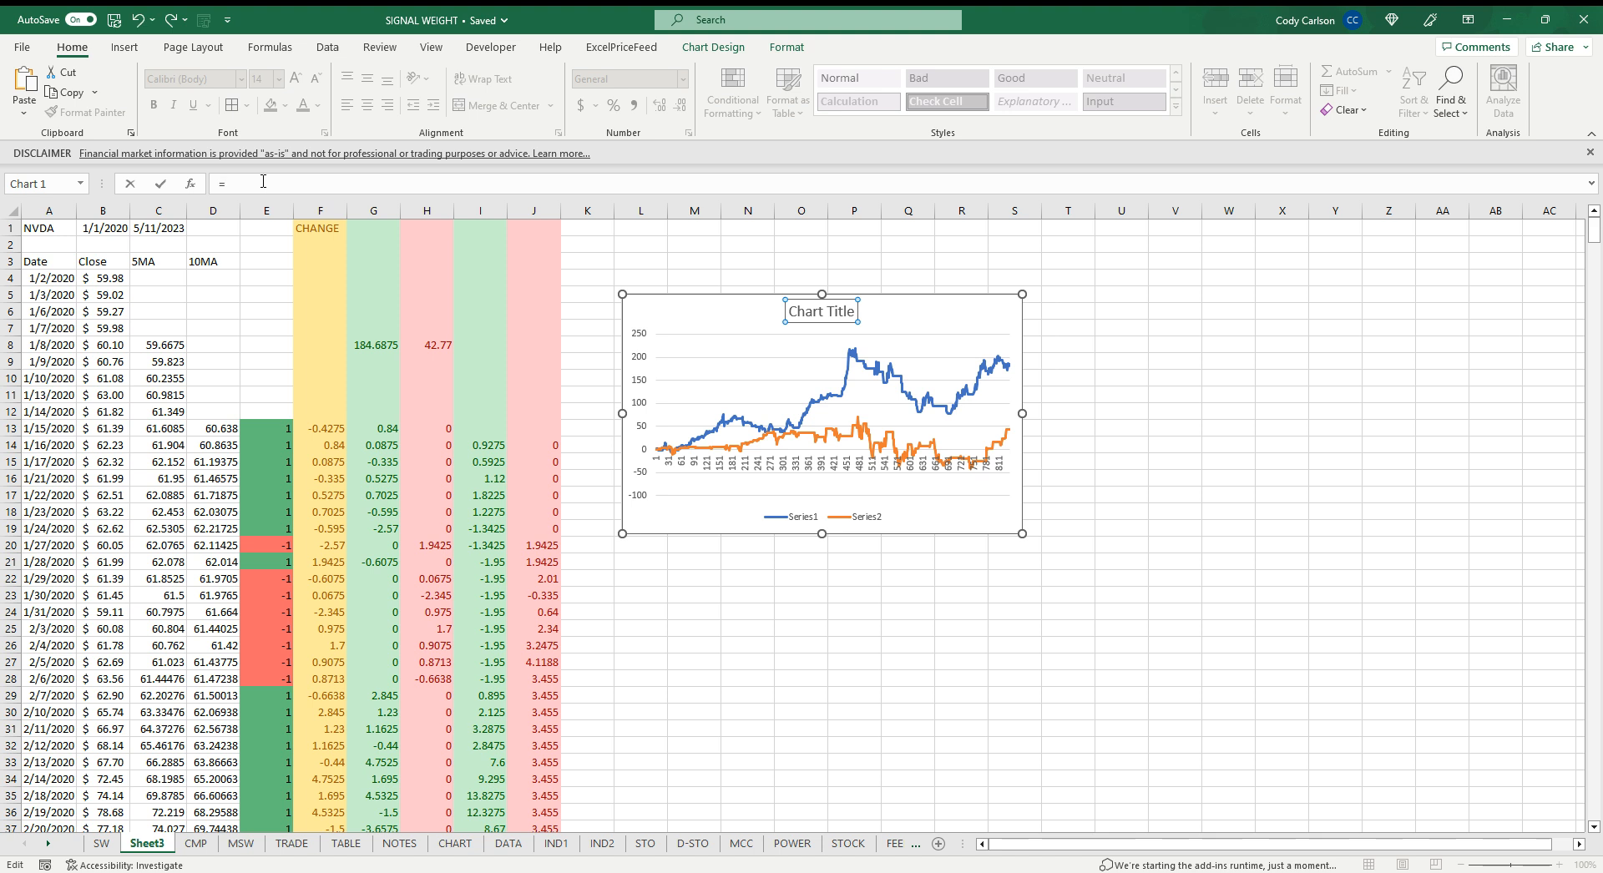
pyautogui.click(52, 228)
pyautogui.press('Return')
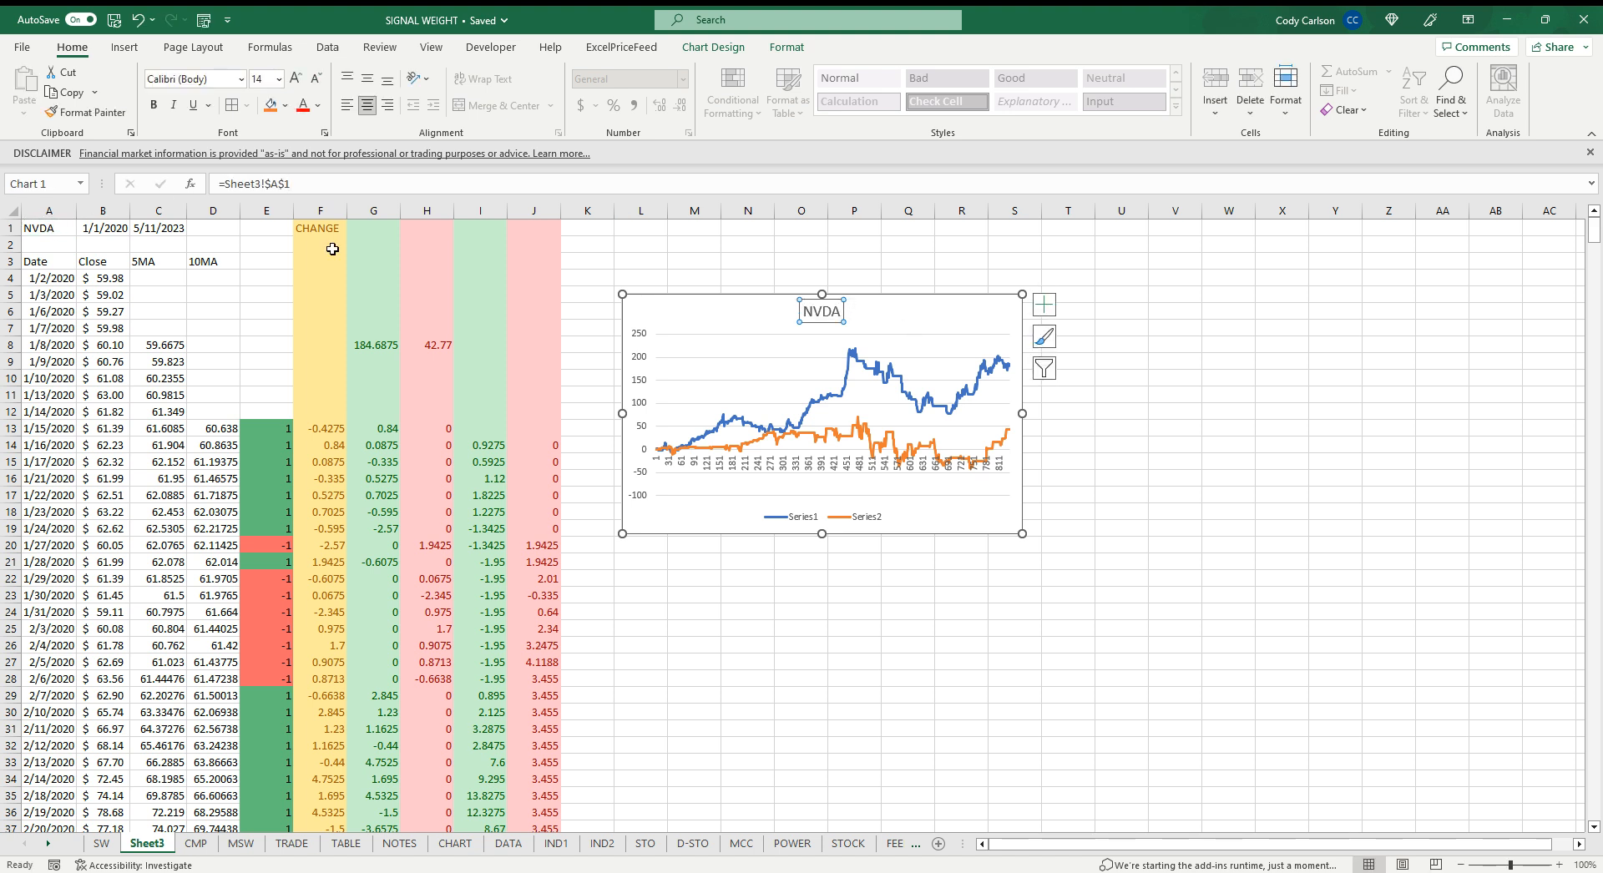
# Change the ticker in A1 to googl
pyautogui.click(54, 228)
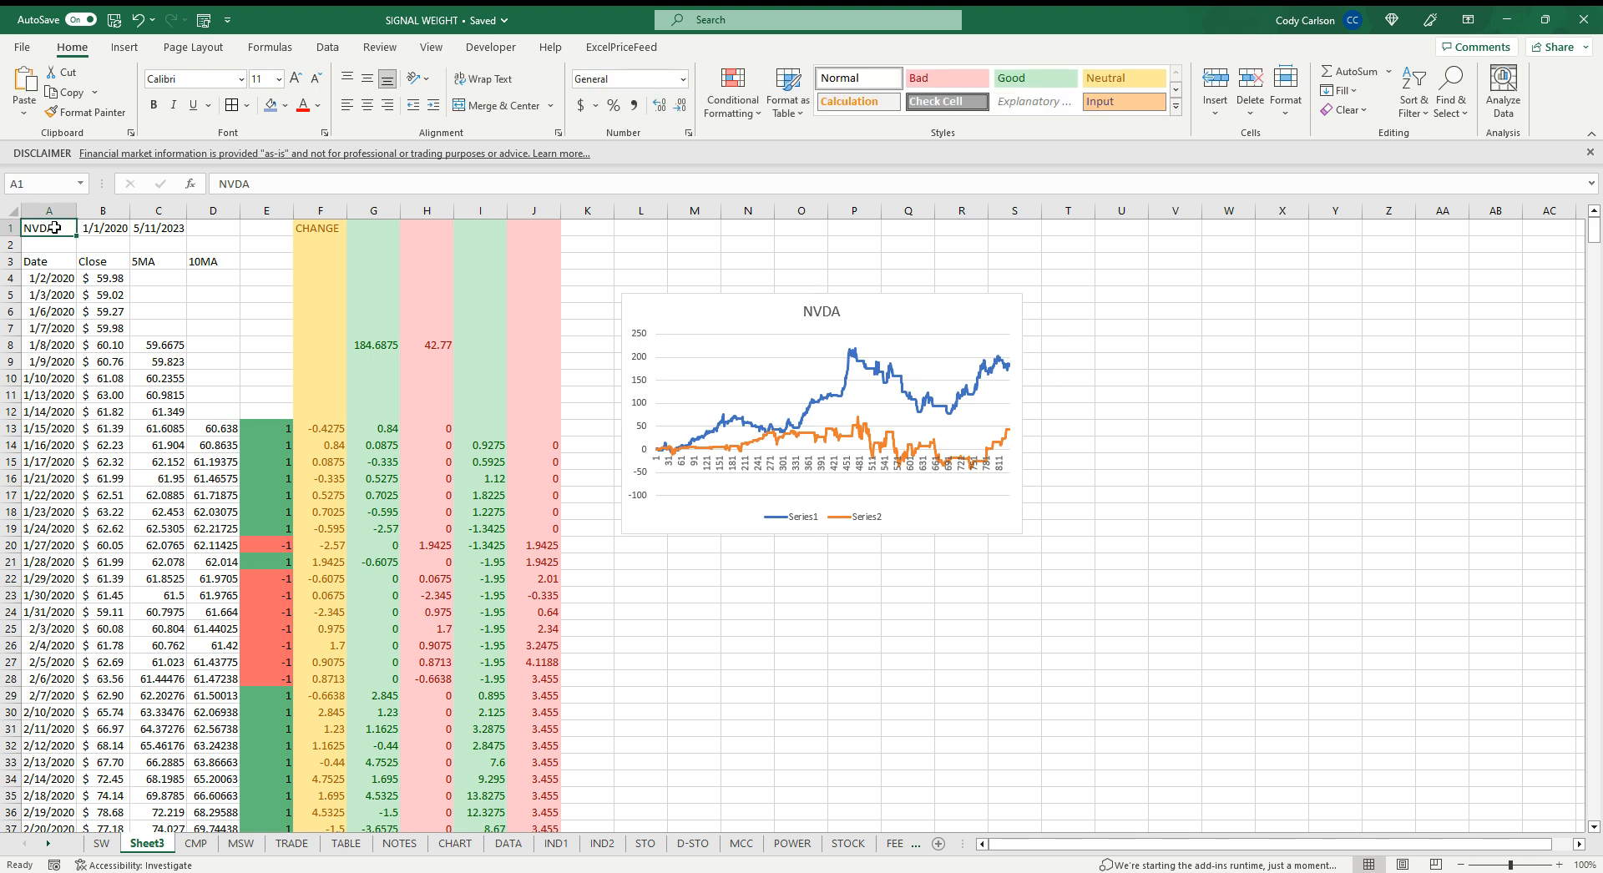
pyautogui.write('AM')
pyautogui.press('BackSpace')
pyautogui.press('BackSpace')
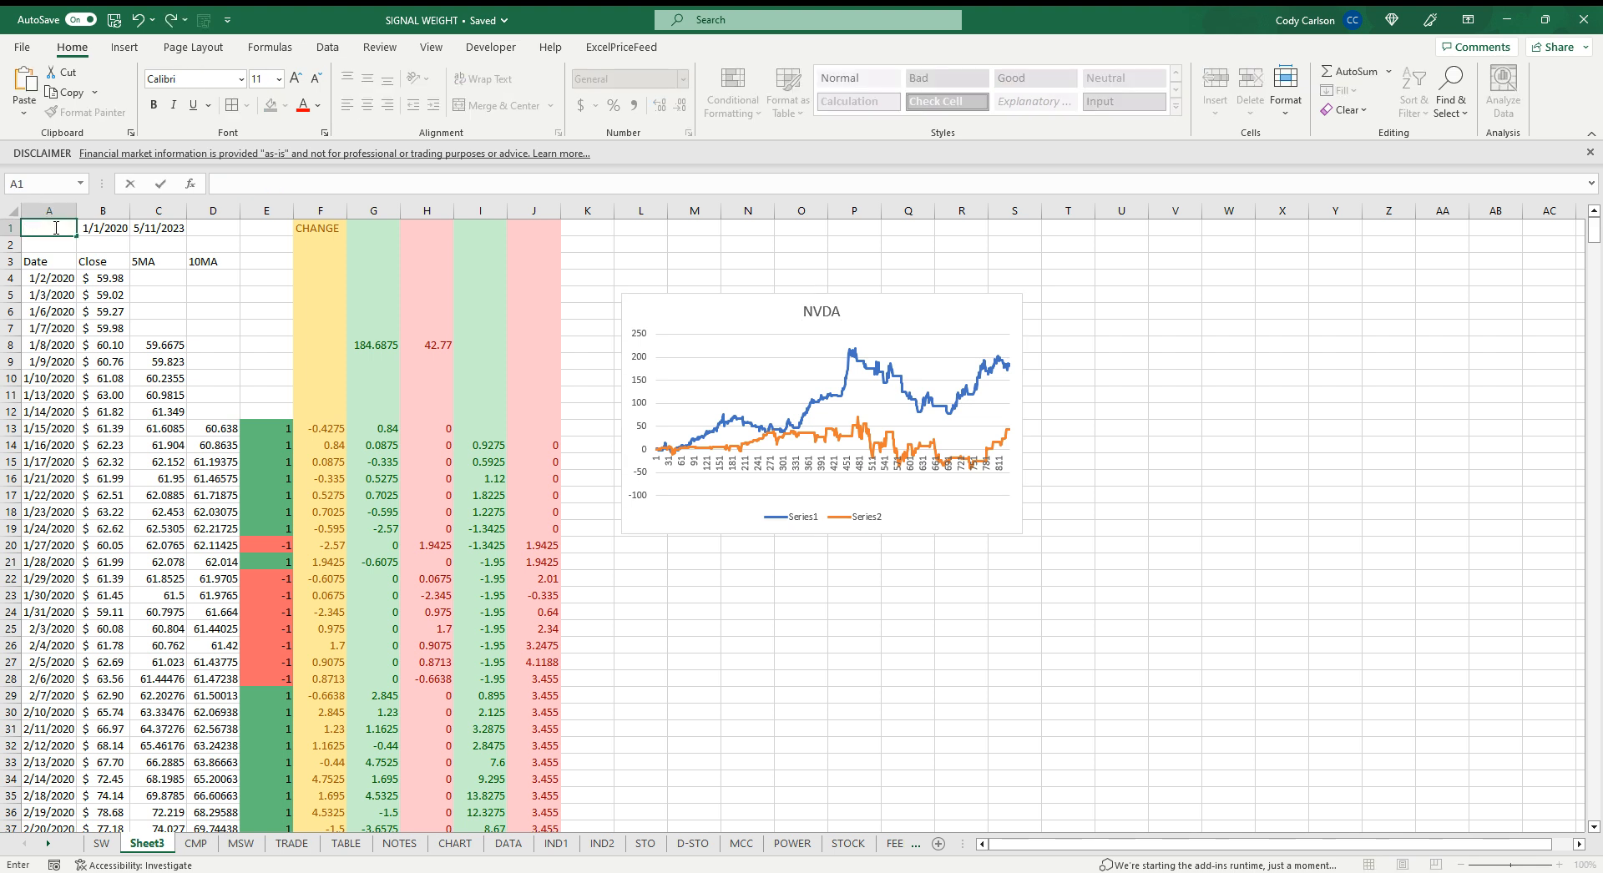
pyautogui.write('googl')
pyautogui.press('Return')
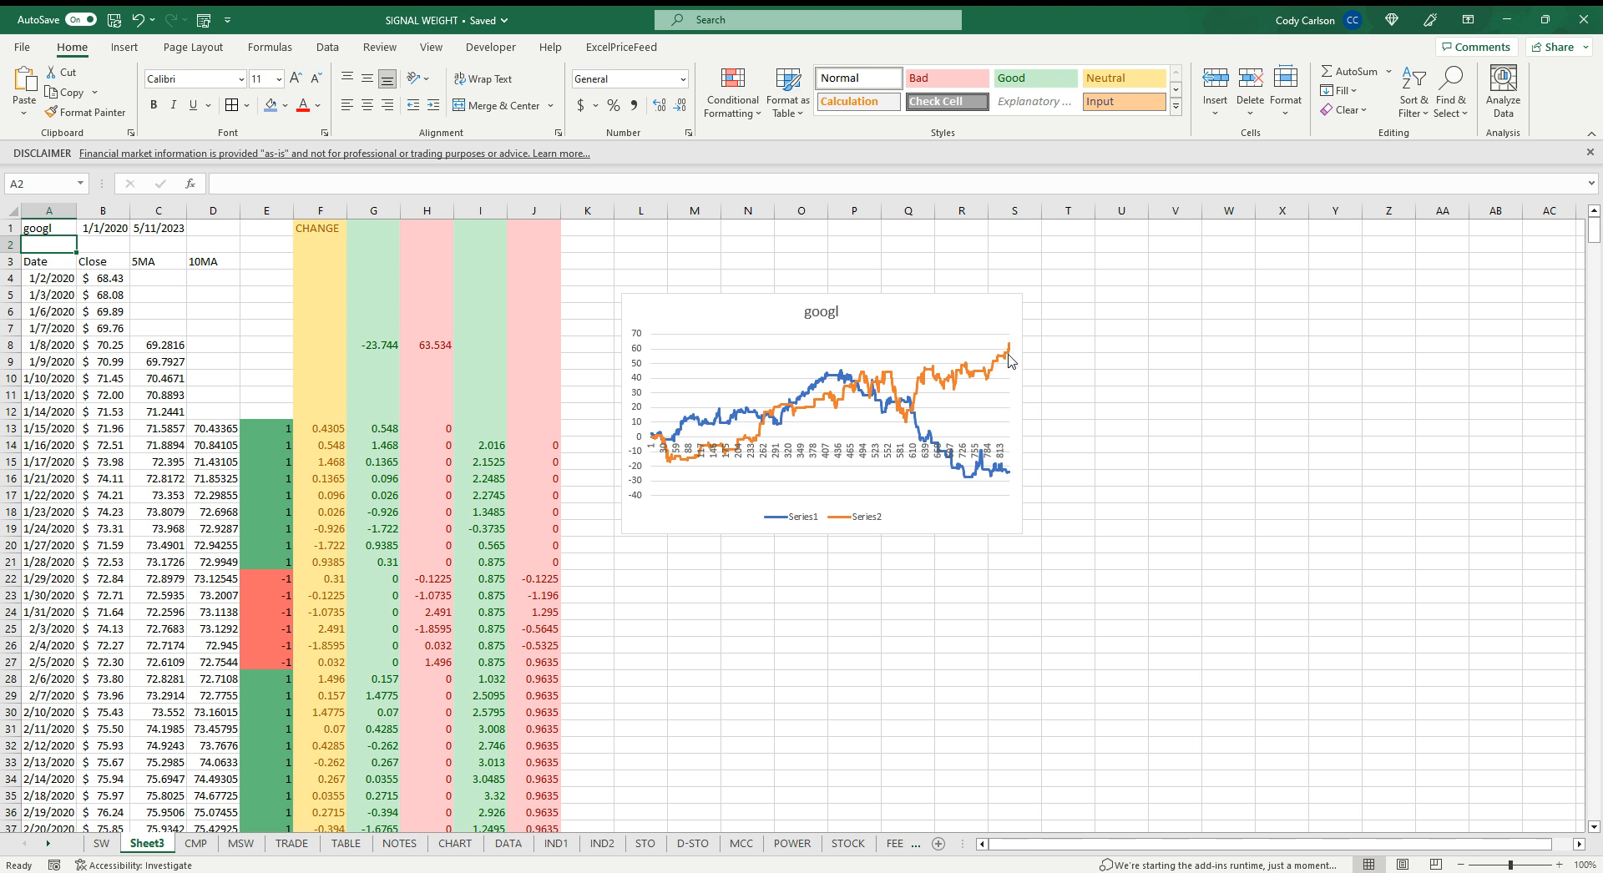
# Move the chart slightly further right
pyautogui.click(945, 311)
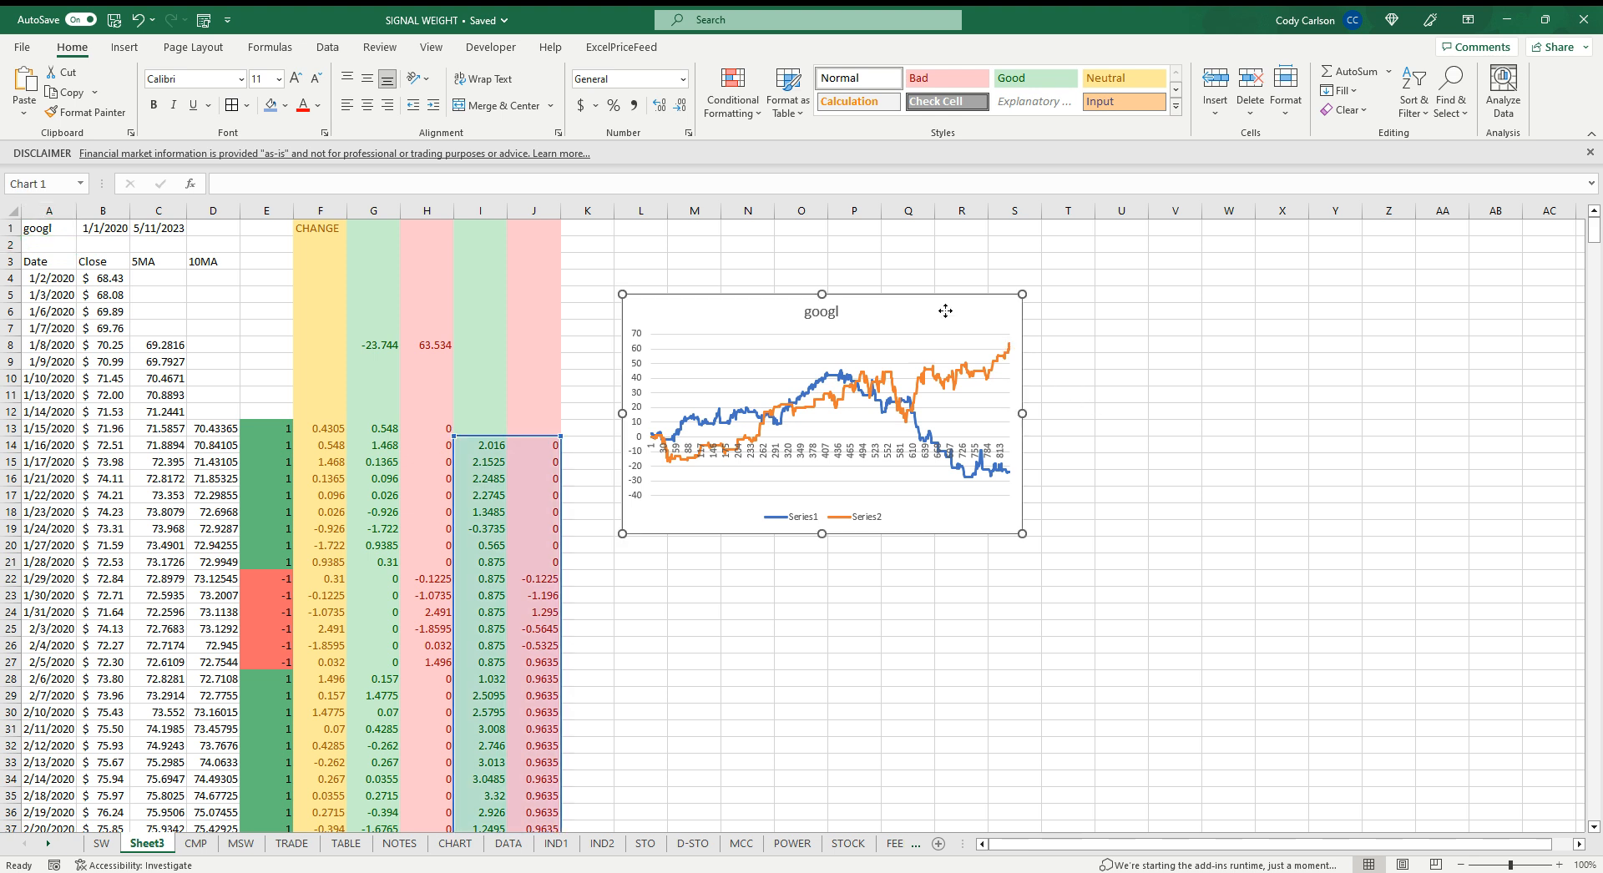
pyautogui.moveTo(945, 311); pyautogui.dragTo(993, 309)
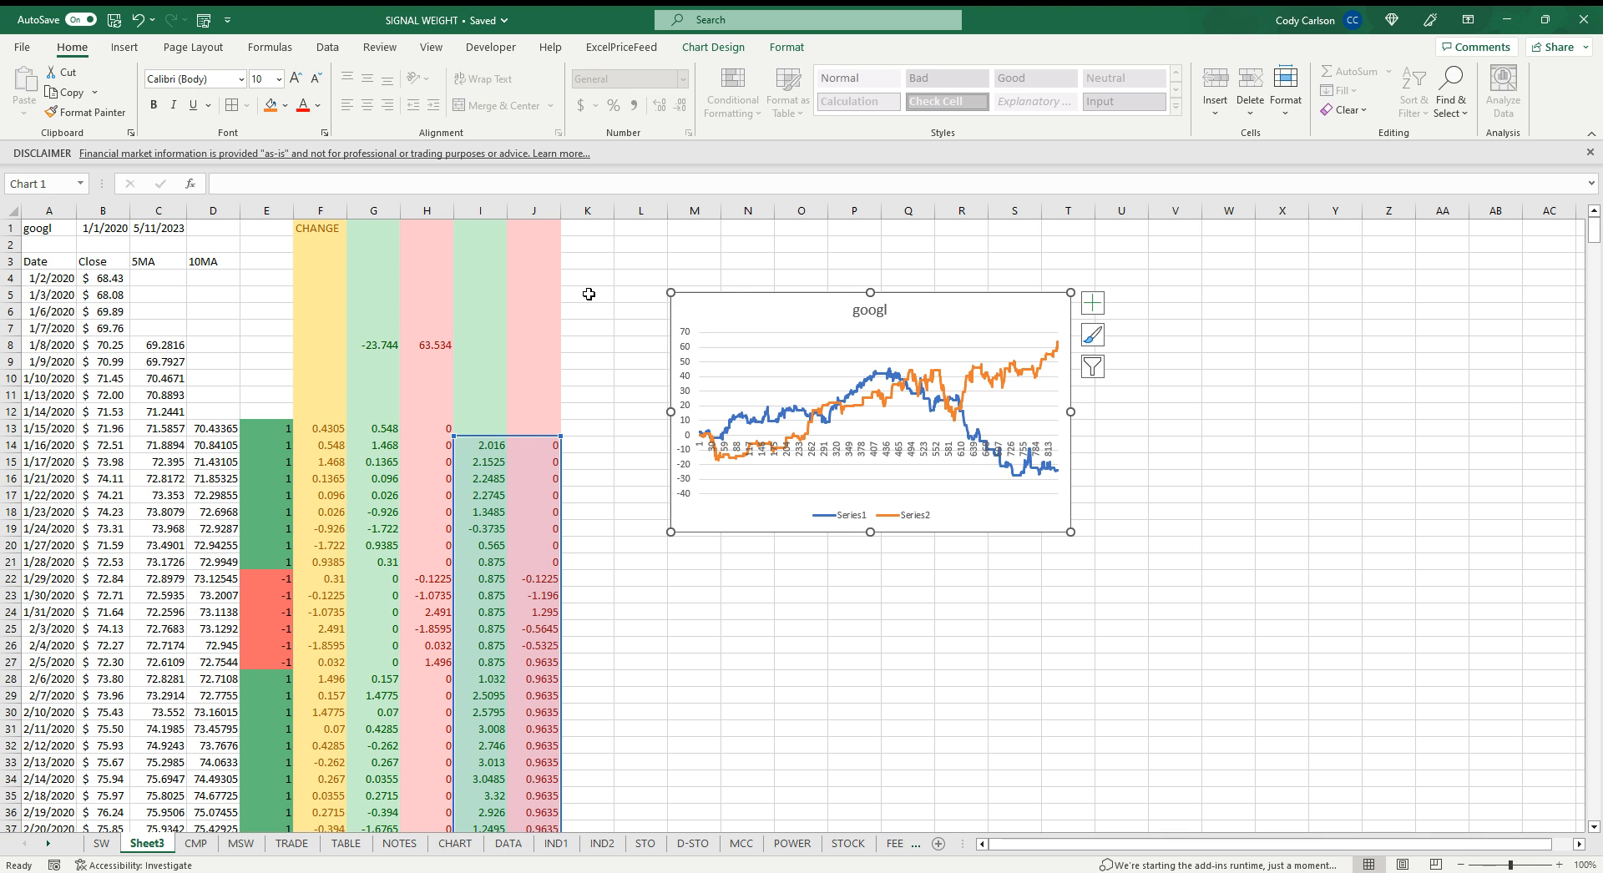
pyautogui.moveTo(766, 302); pyautogui.dragTo(768, 302)
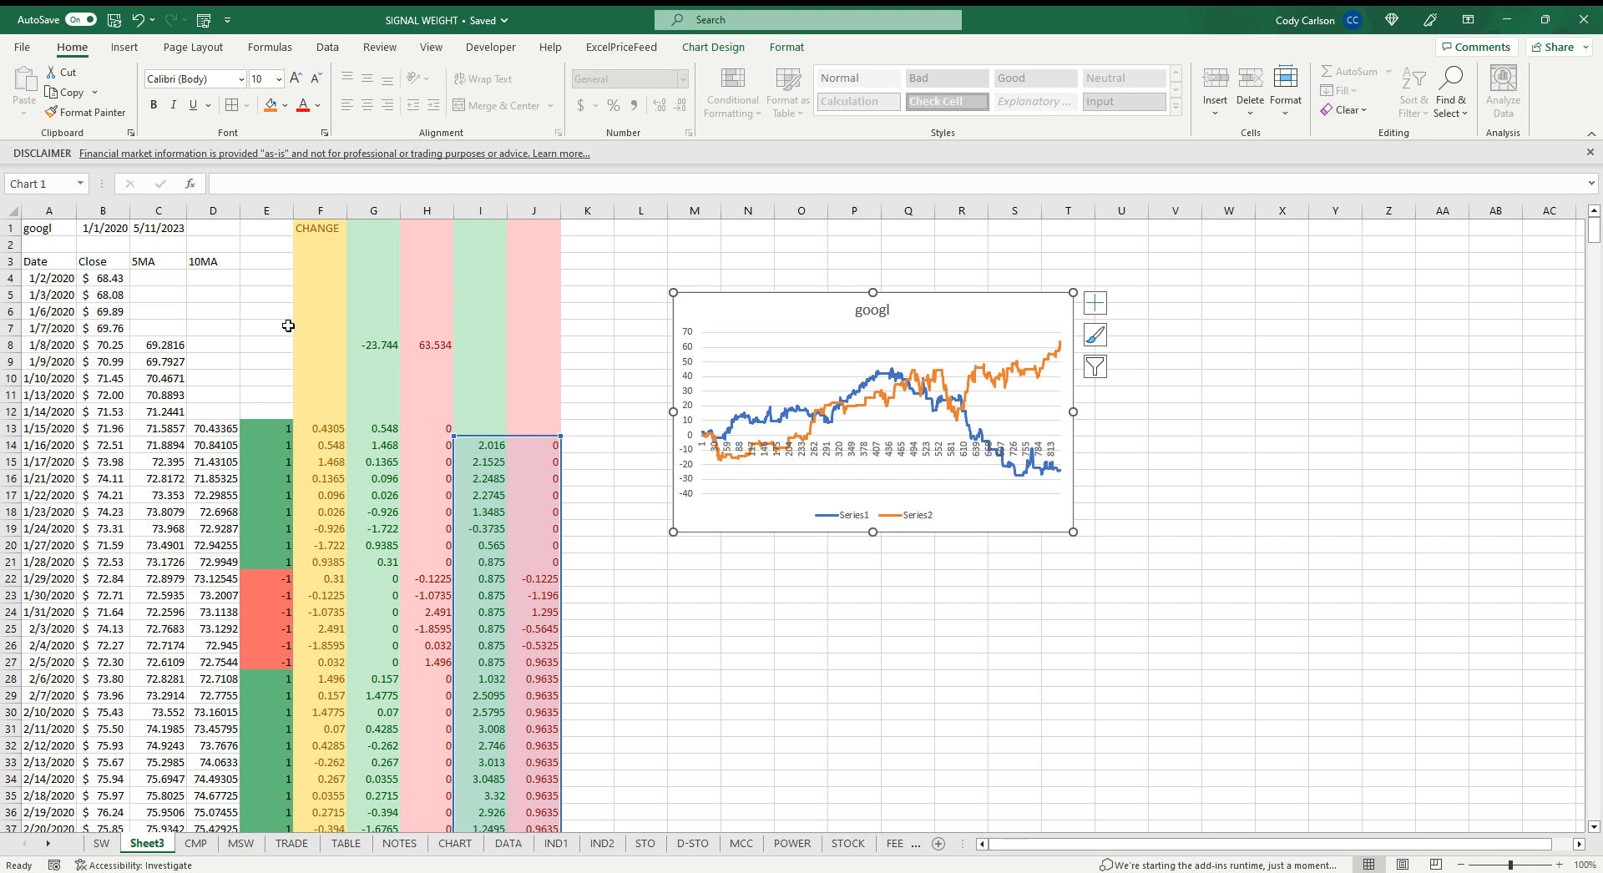
# Compute a 20-day average of the closing prices in K23 with =AVERAGE(B4:B23) and fill it down column K
pyautogui.click(114, 278)
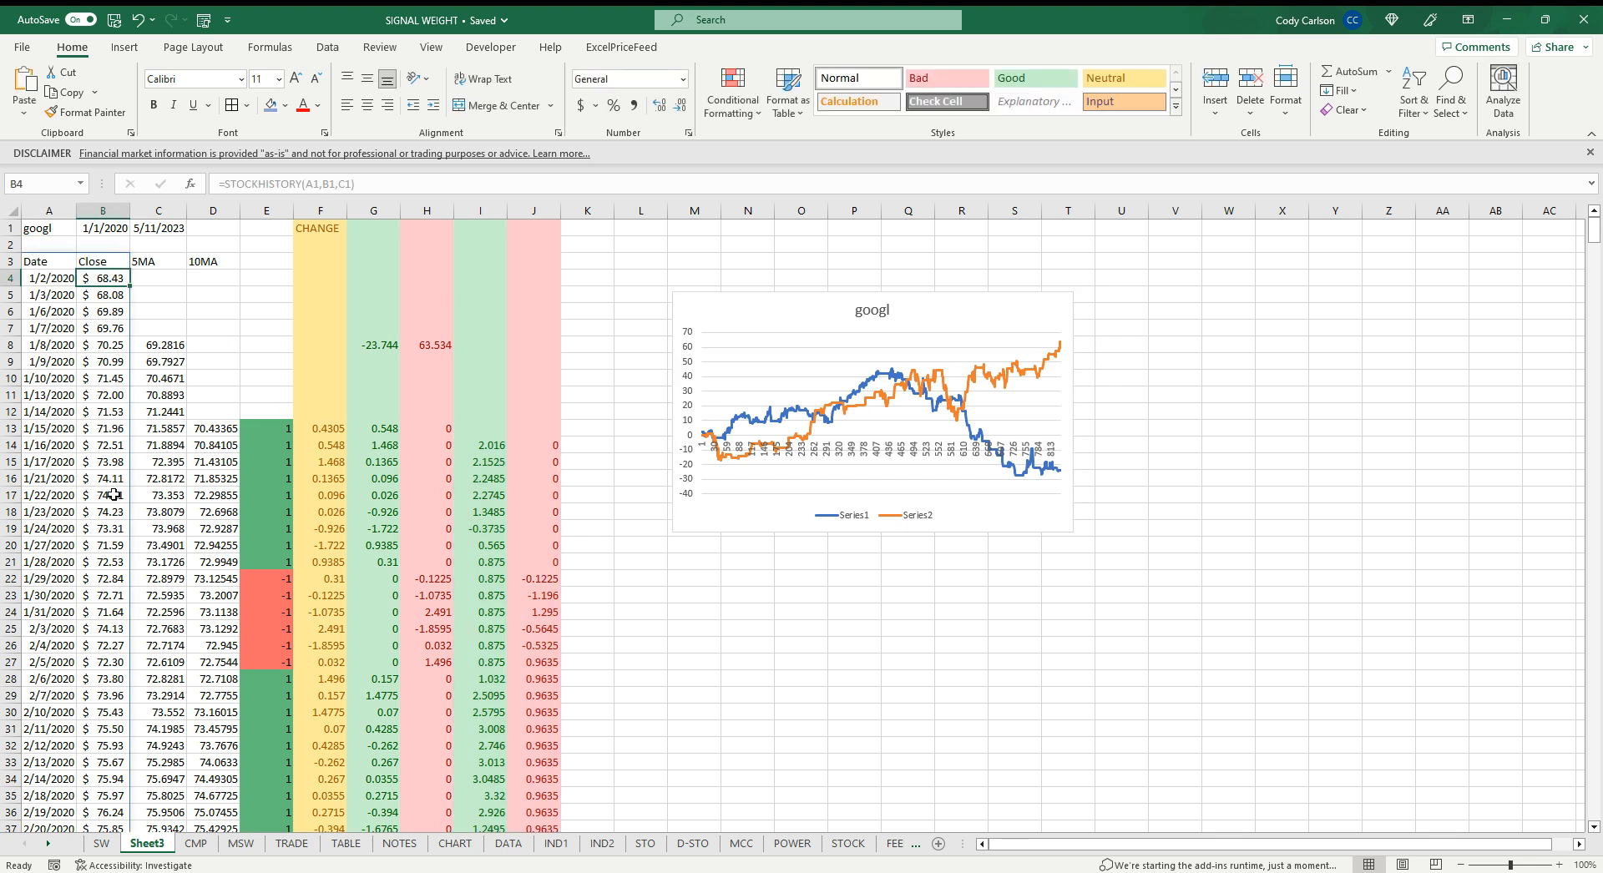
pyautogui.moveTo(113, 496); pyautogui.dragTo(111, 598)
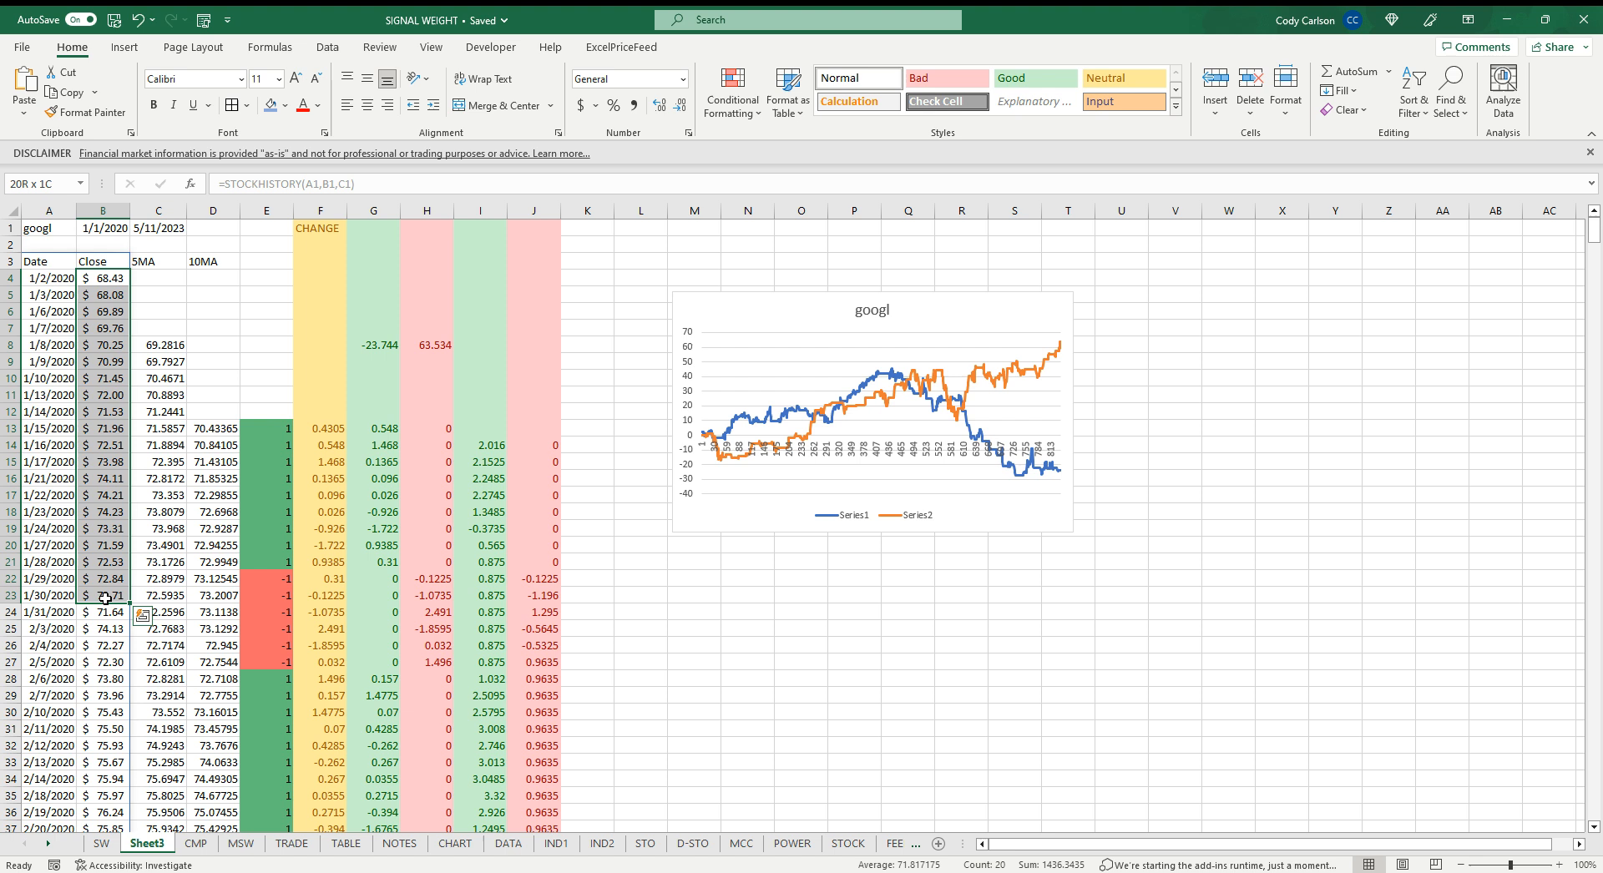
pyautogui.click(589, 599)
pyautogui.write('=A')
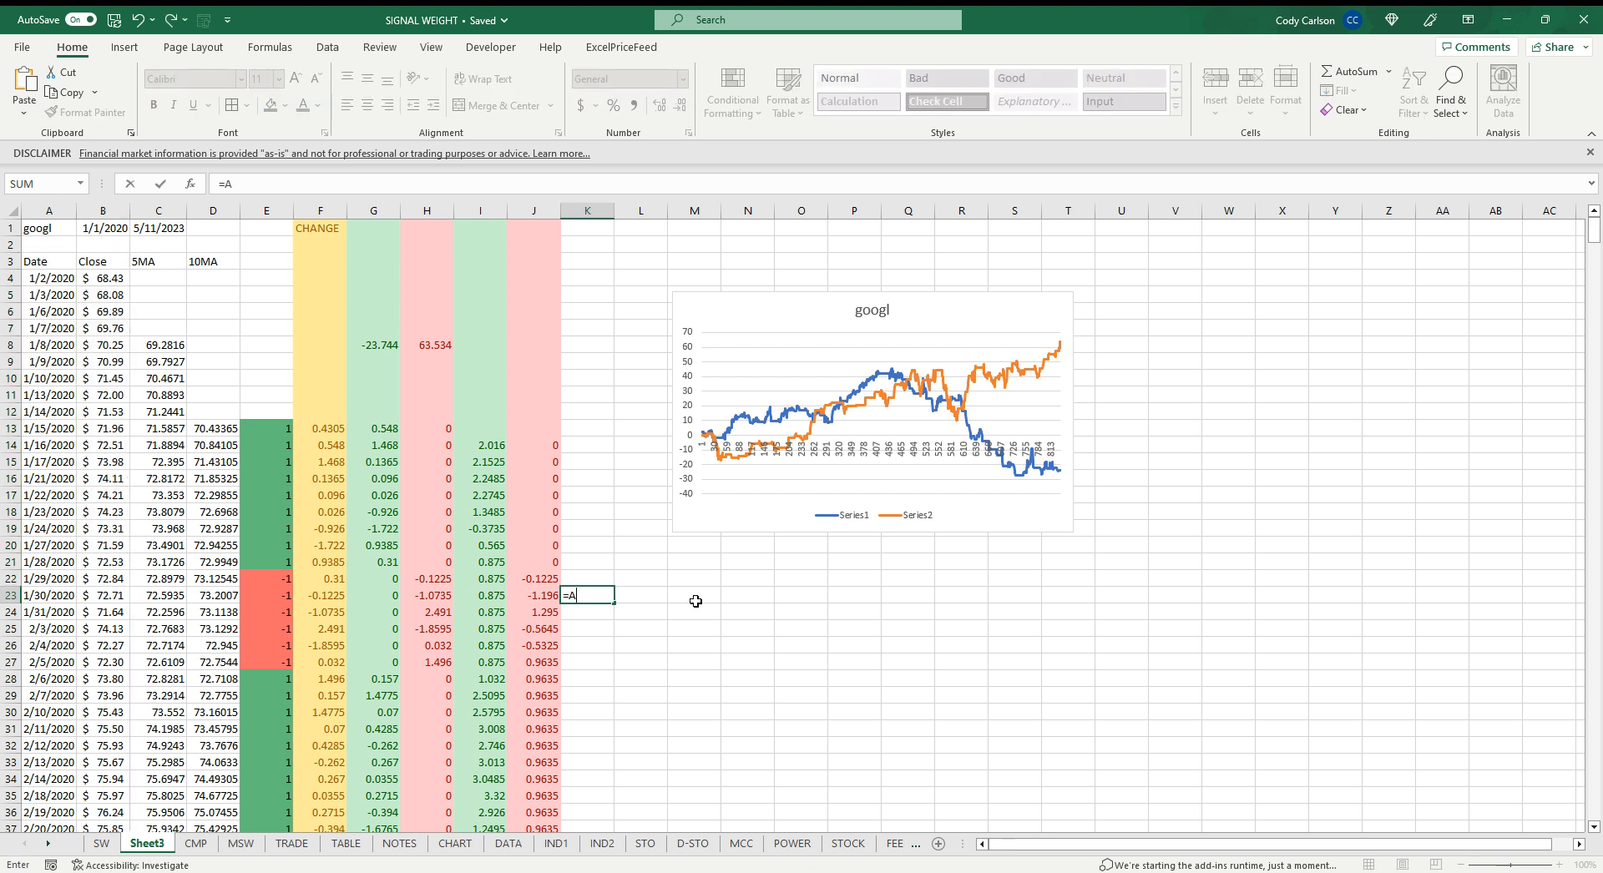
pyautogui.write('VERAGE(')
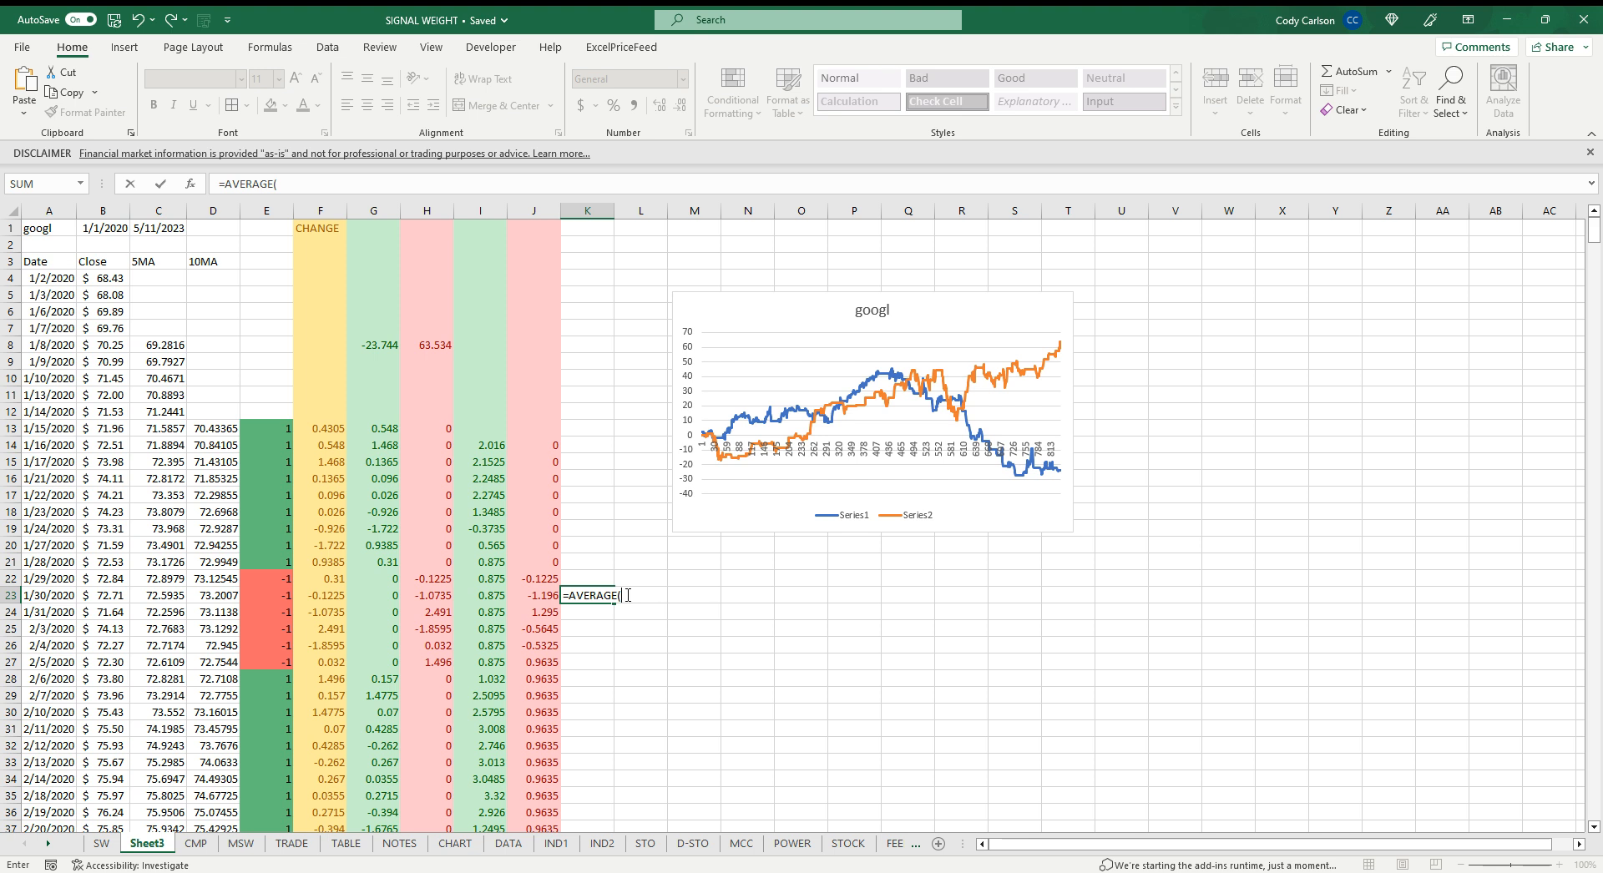
pyautogui.moveTo(120, 595); pyautogui.dragTo(105, 278)
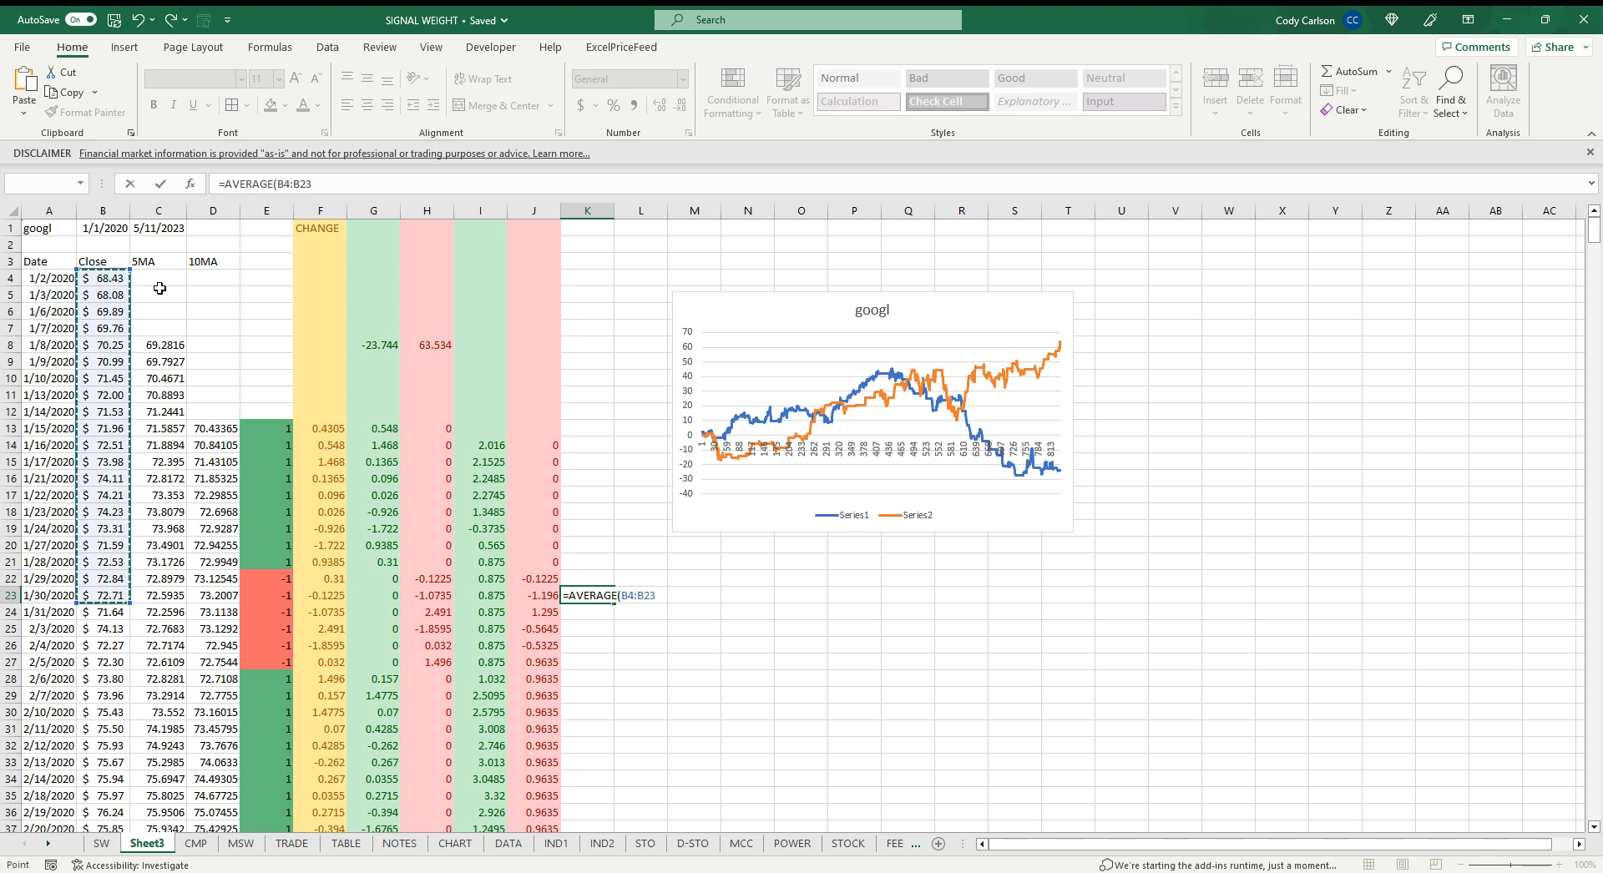
pyautogui.hotkey('ctrl', 'Return')
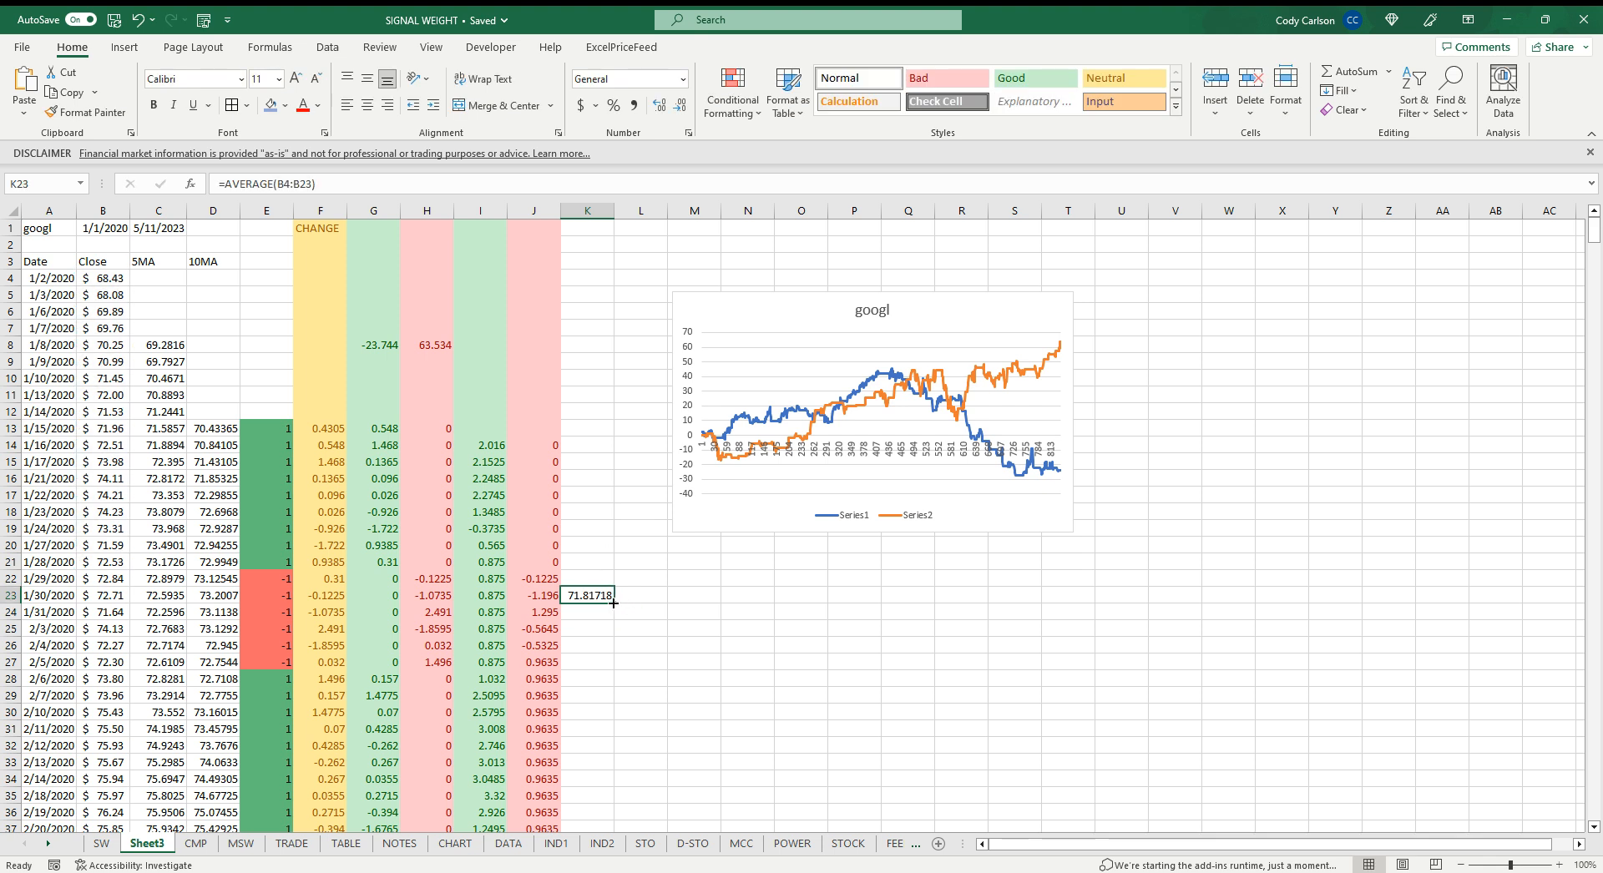
pyautogui.doubleClick(614, 603)
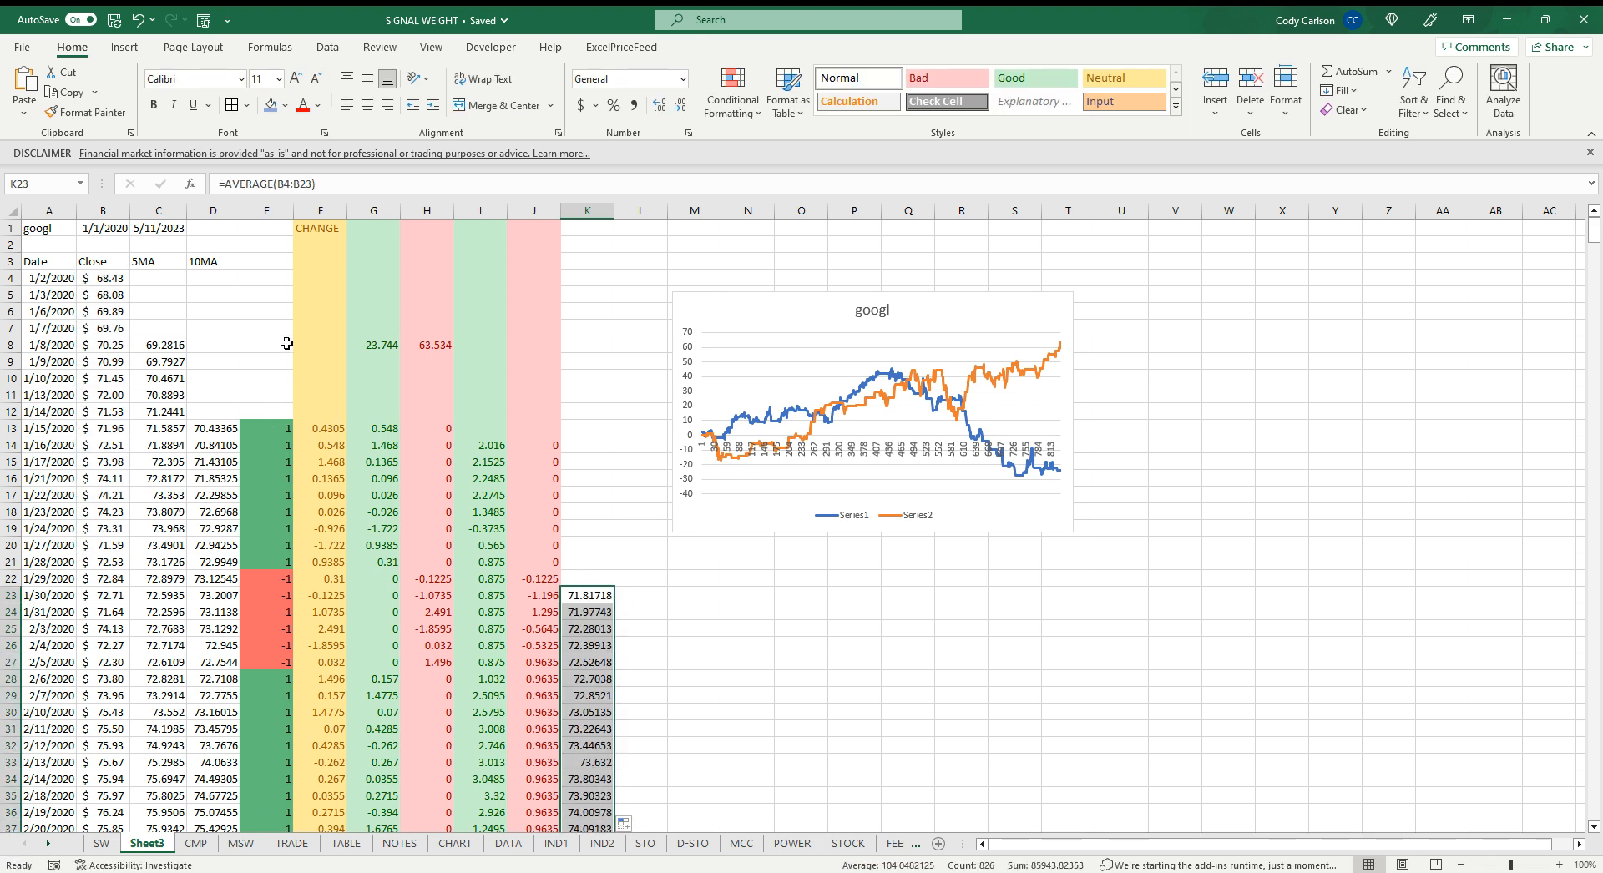
# Change the signal formula in E13 to =IF(B13>D13,1,-1), comparing close to the 10MA, and fill it down column E
pyautogui.click(274, 428)
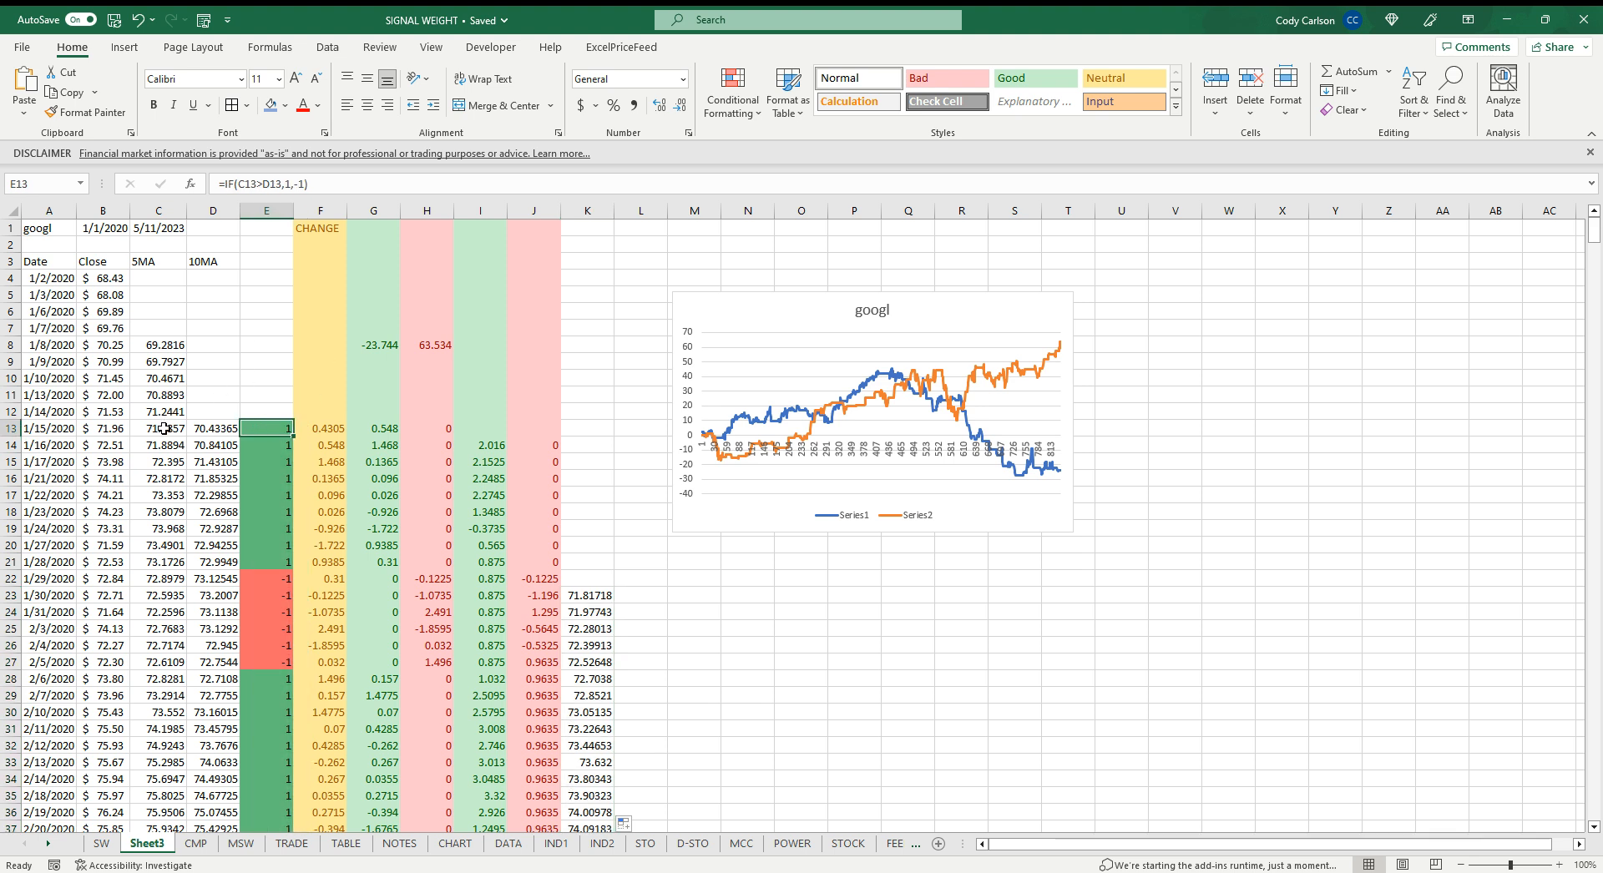
pyautogui.click(286, 184)
pyautogui.press('BackSpace')
pyautogui.press('BackSpace')
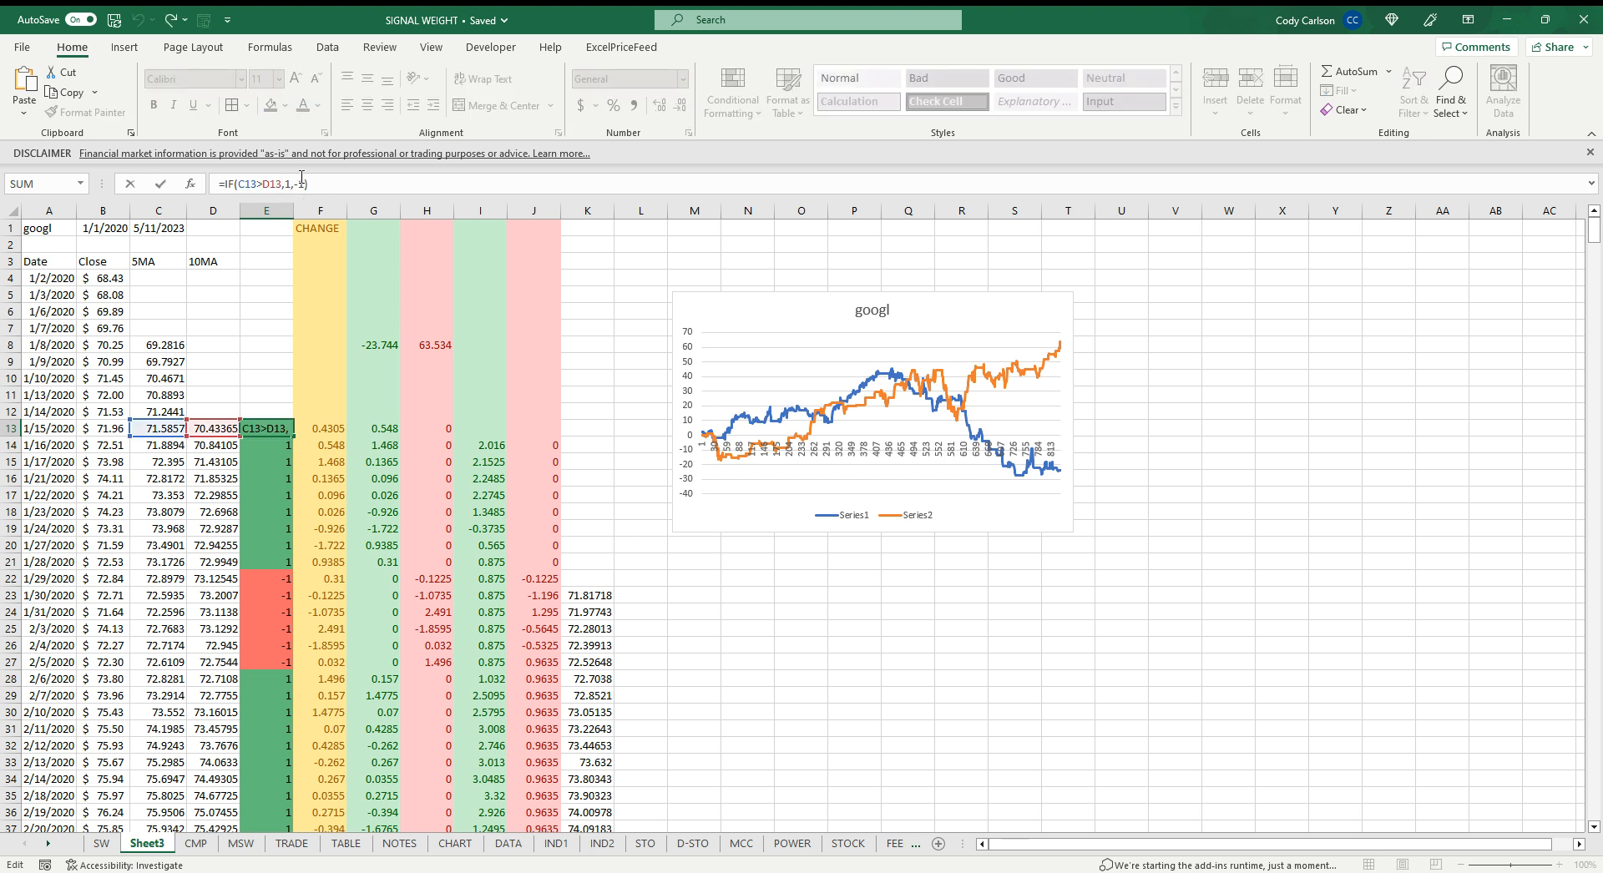
pyautogui.press('BackSpace')
pyautogui.press('BackSpace')
pyautogui.press('BackSpace')
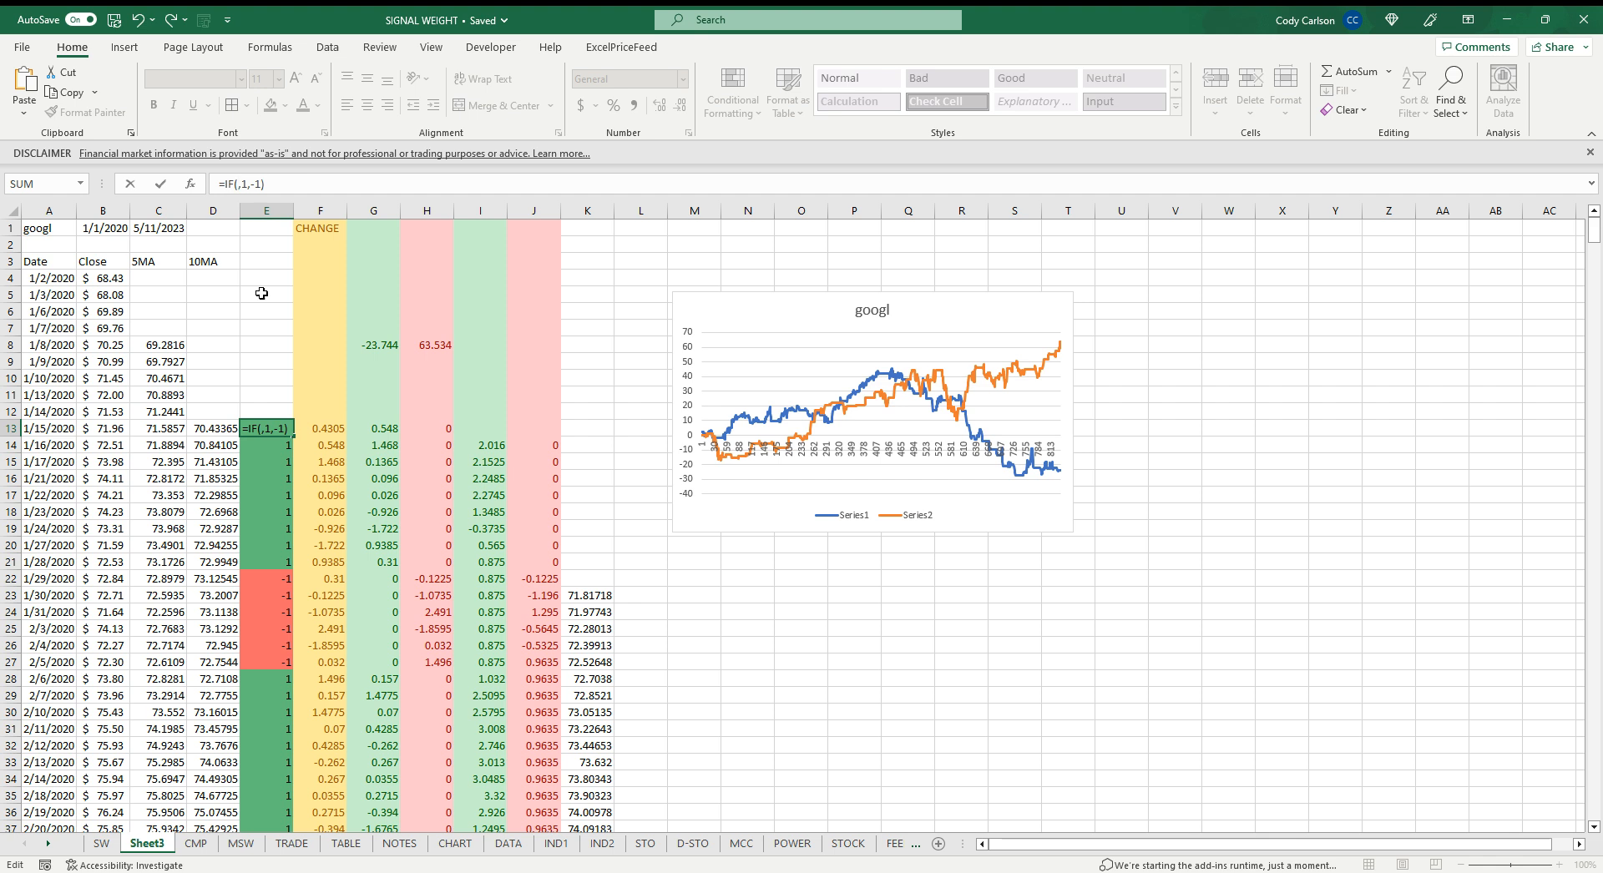
pyautogui.click(111, 430)
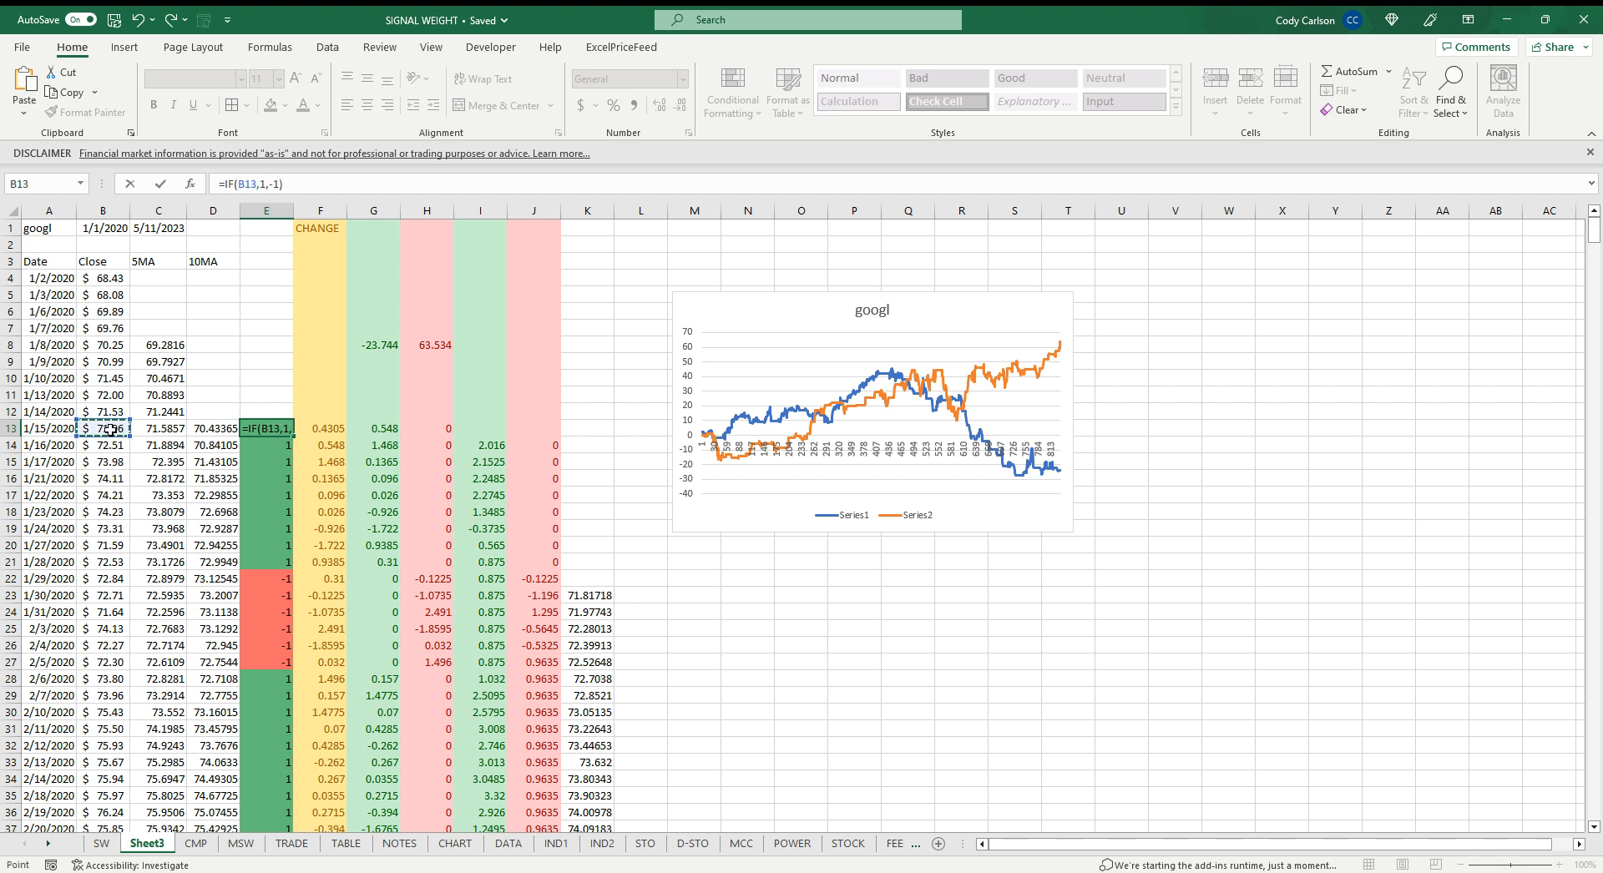
pyautogui.write('>')
pyautogui.click(216, 429)
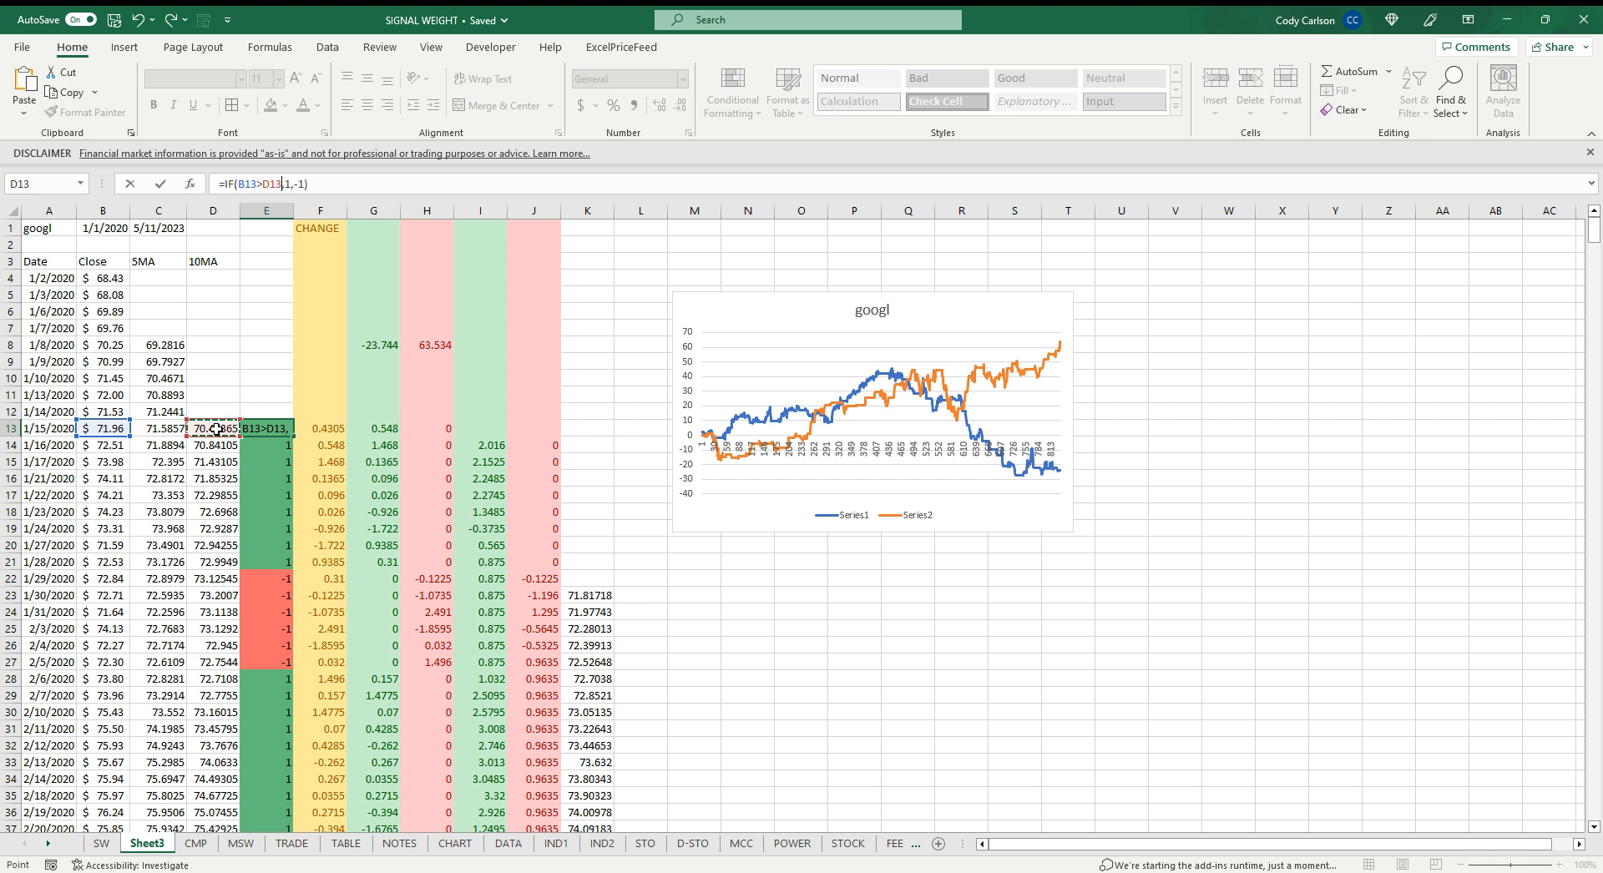
pyautogui.press('Return')
pyautogui.click(273, 434)
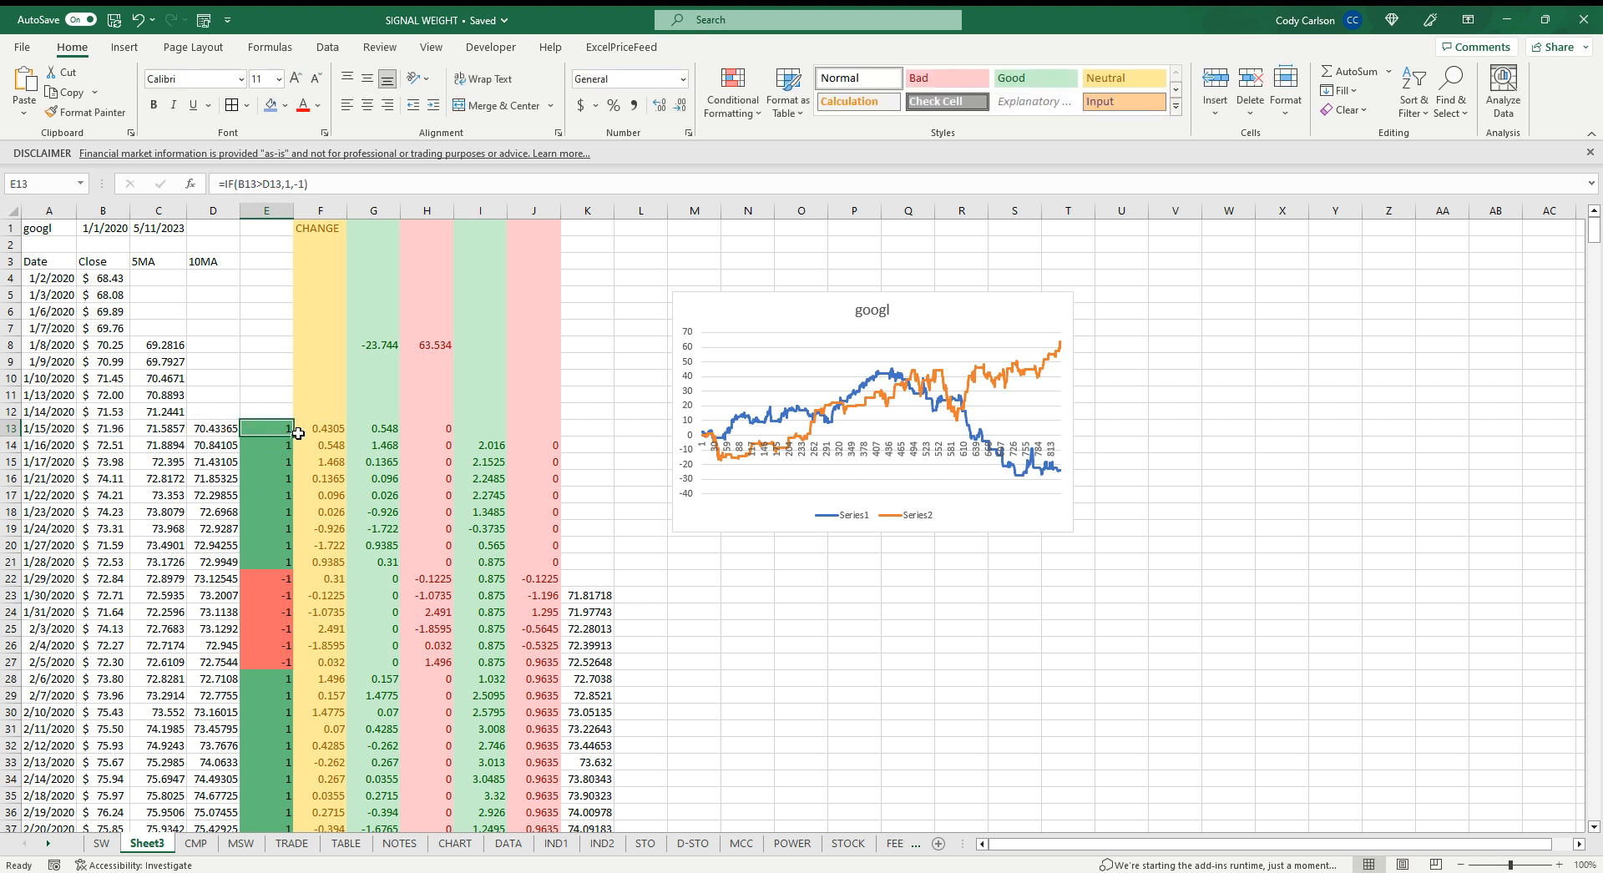
pyautogui.doubleClick(293, 437)
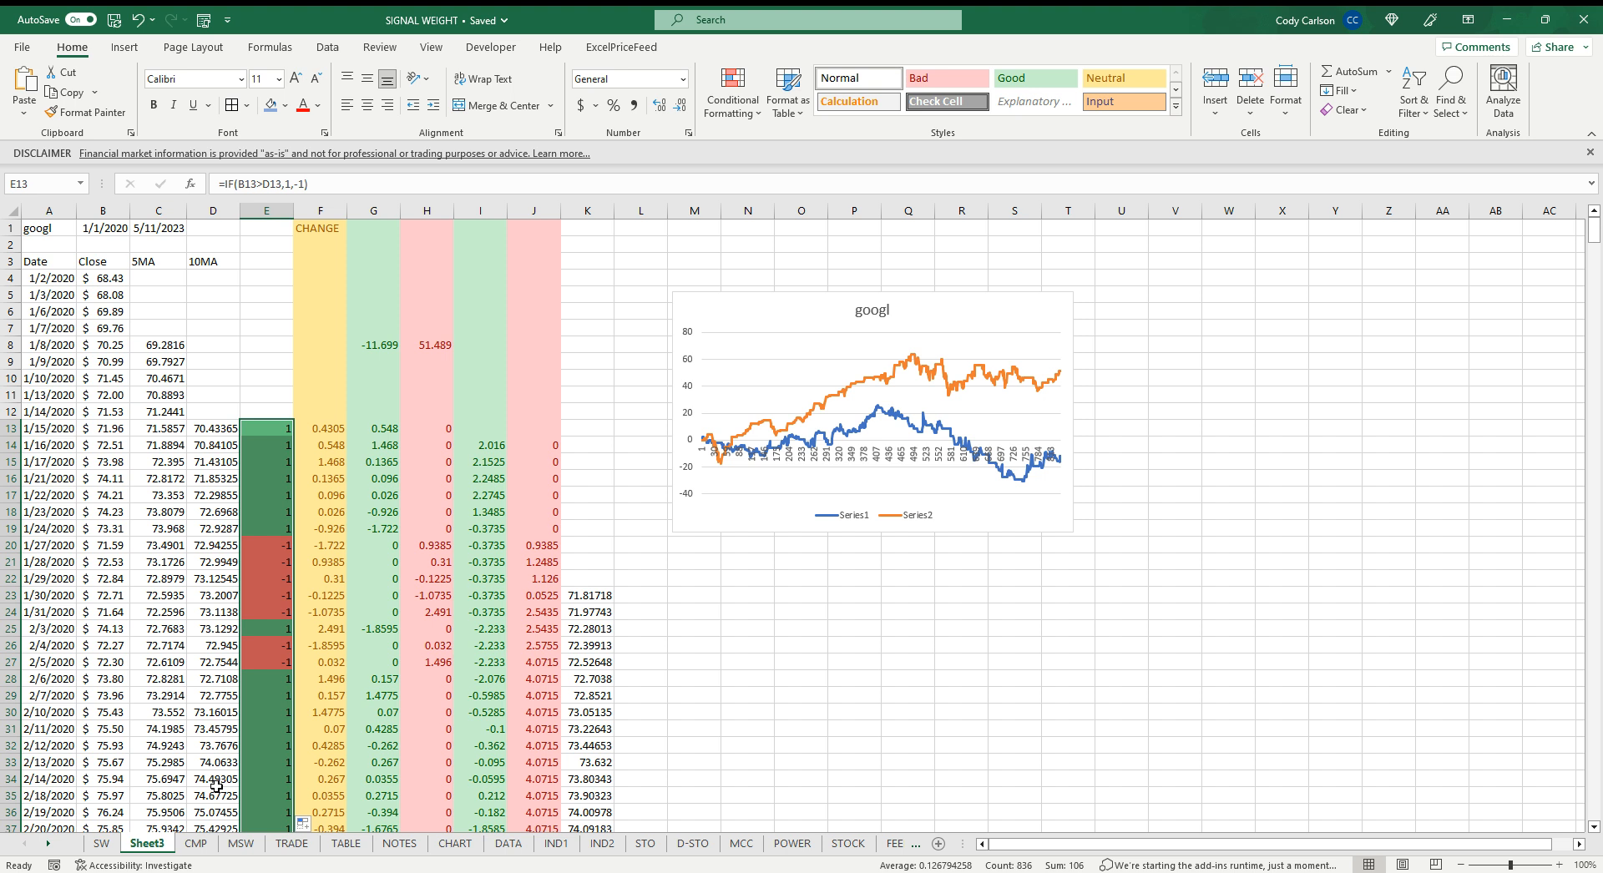
pyautogui.click(104, 844)
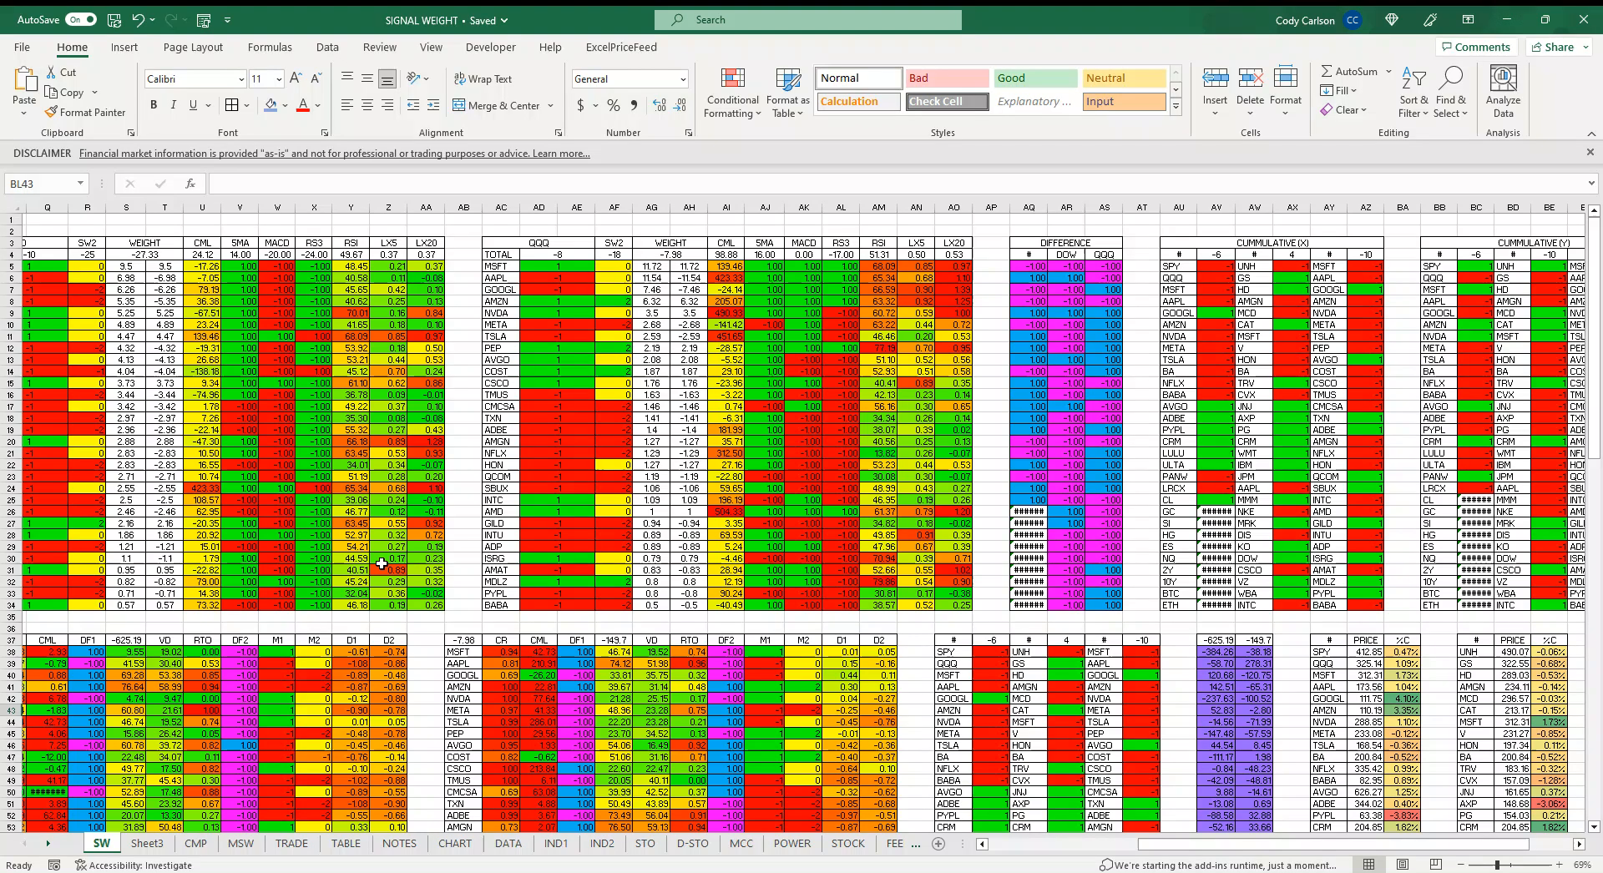
pyautogui.click(195, 843)
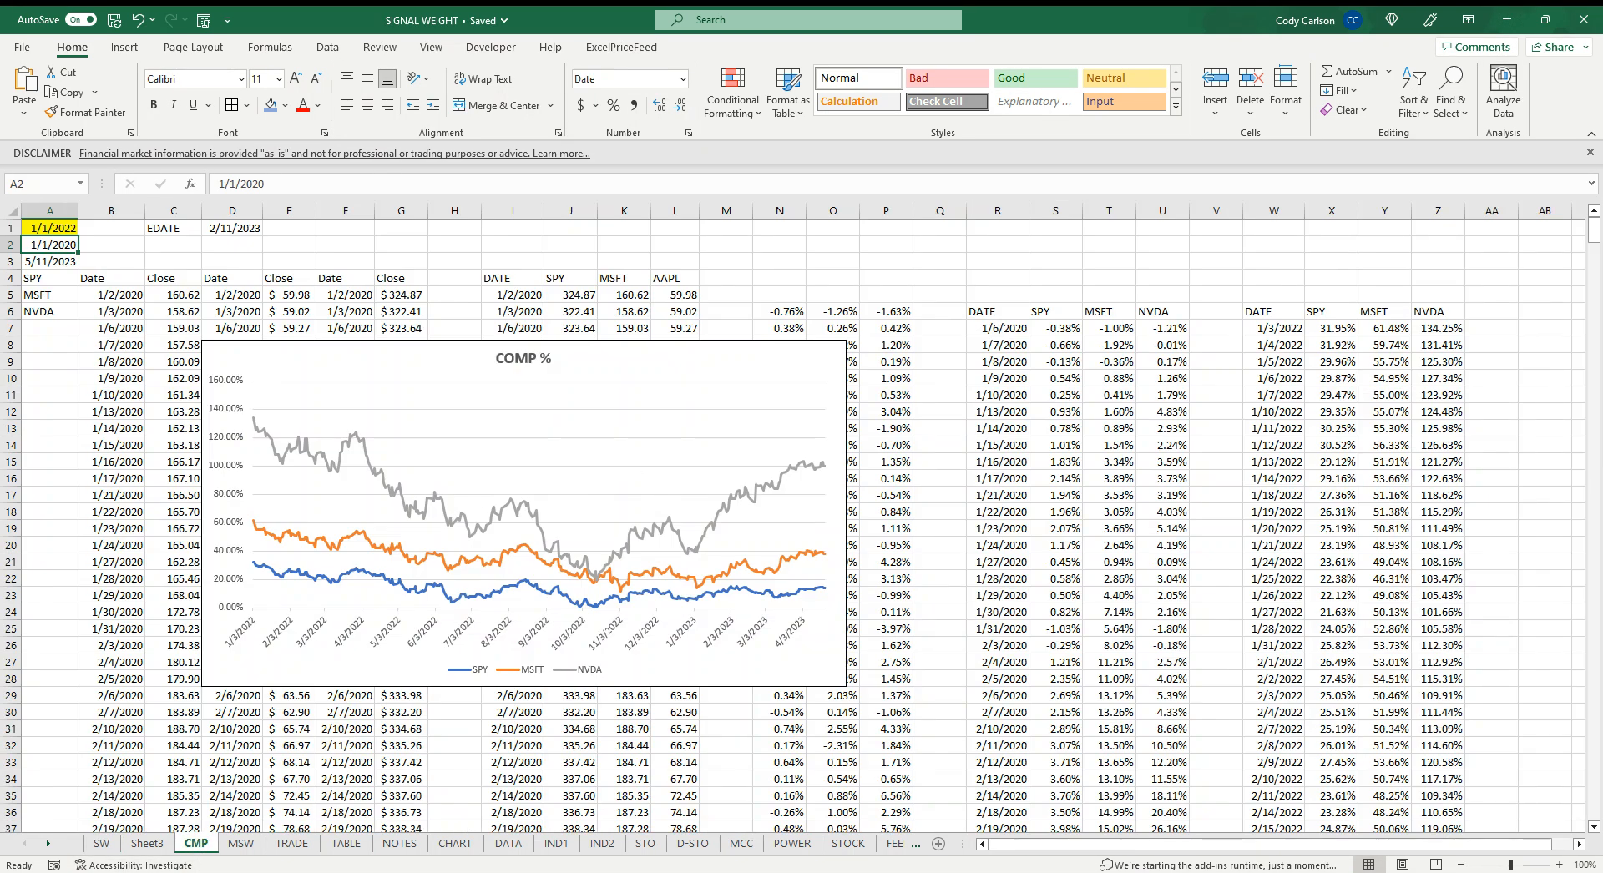
pyautogui.click(147, 843)
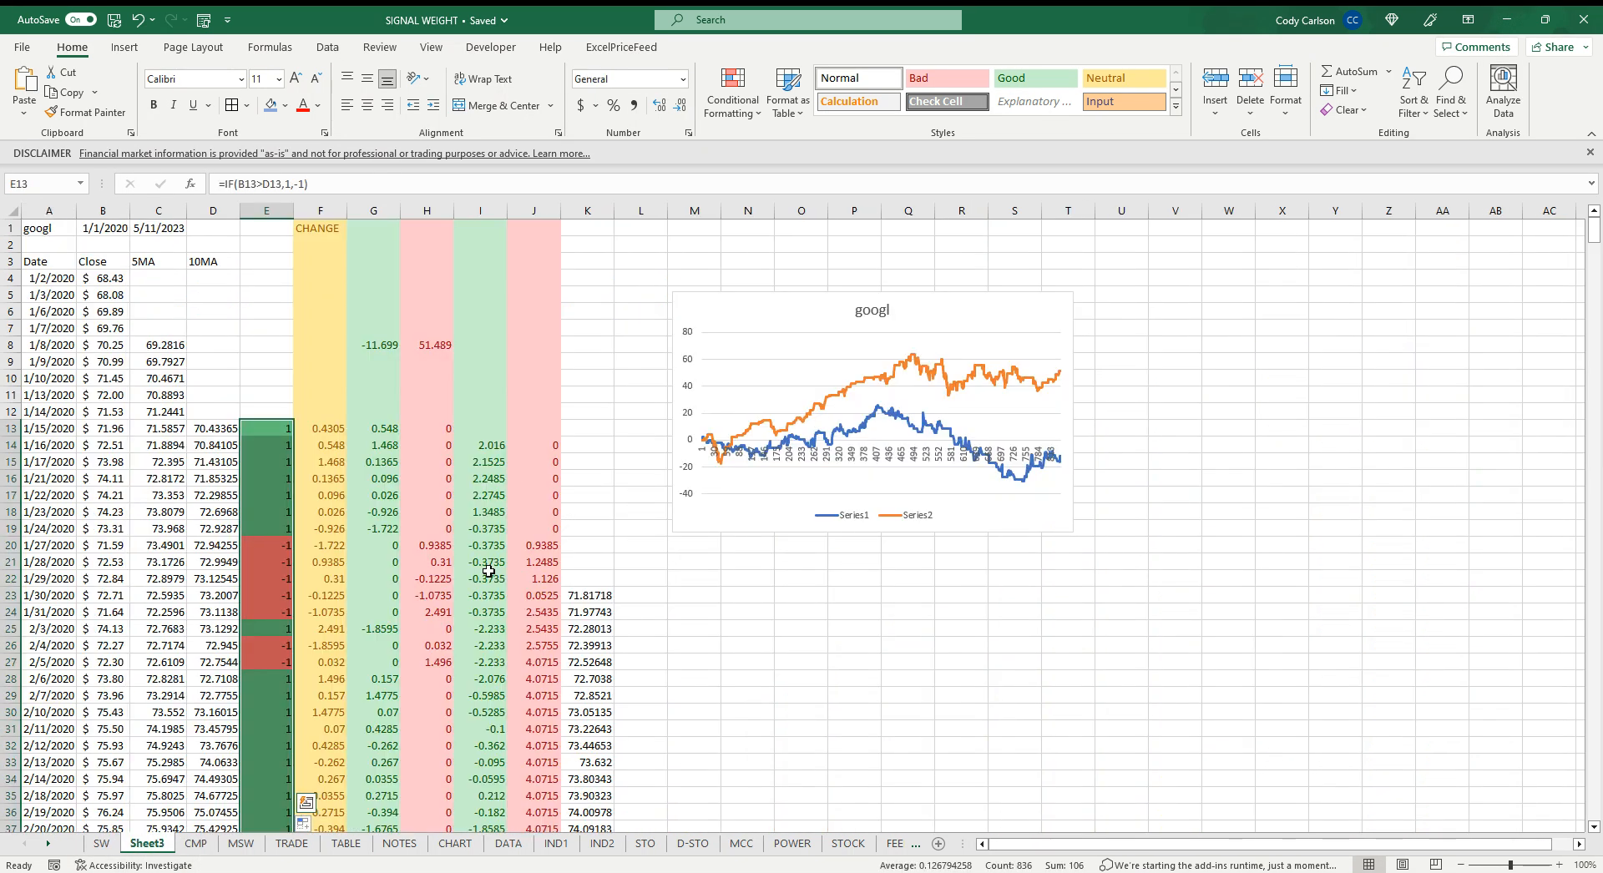